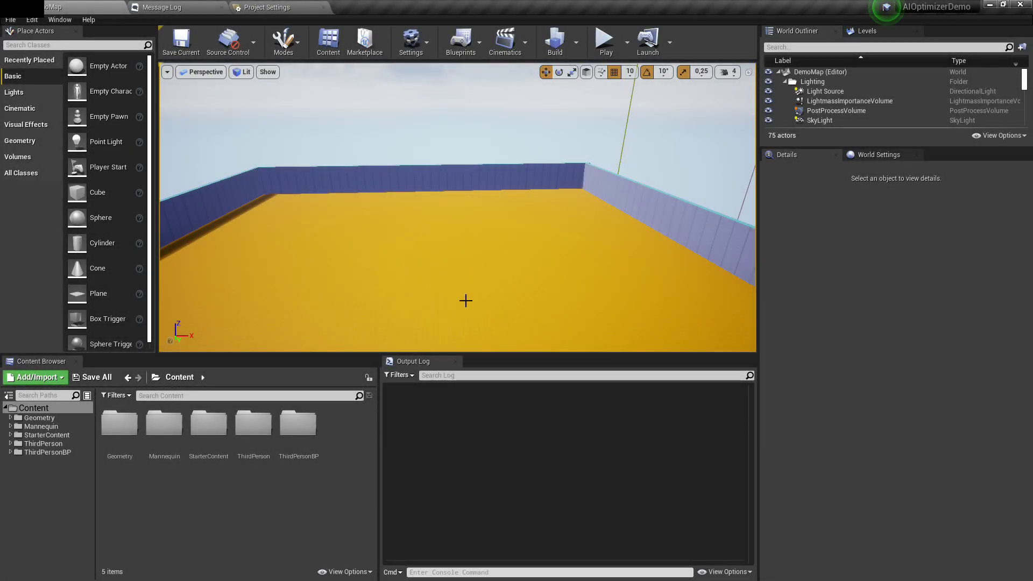
Search the plugins for "optimi", make sure the AI Optimizer plugin is enabled, and return to the level
left_click(37, 20)
left_click(60, 186)
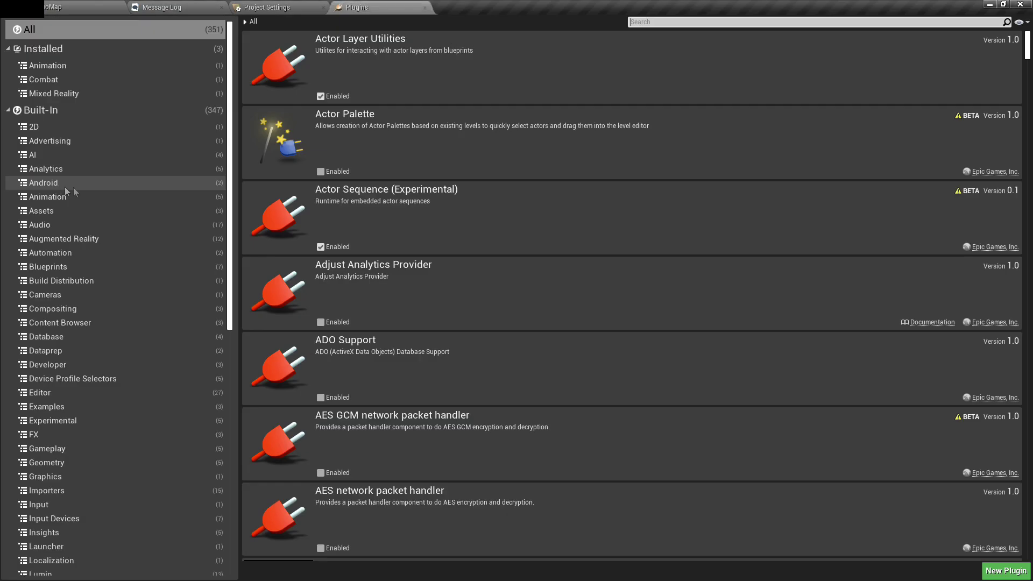
left_click(682, 22)
type("optimi")
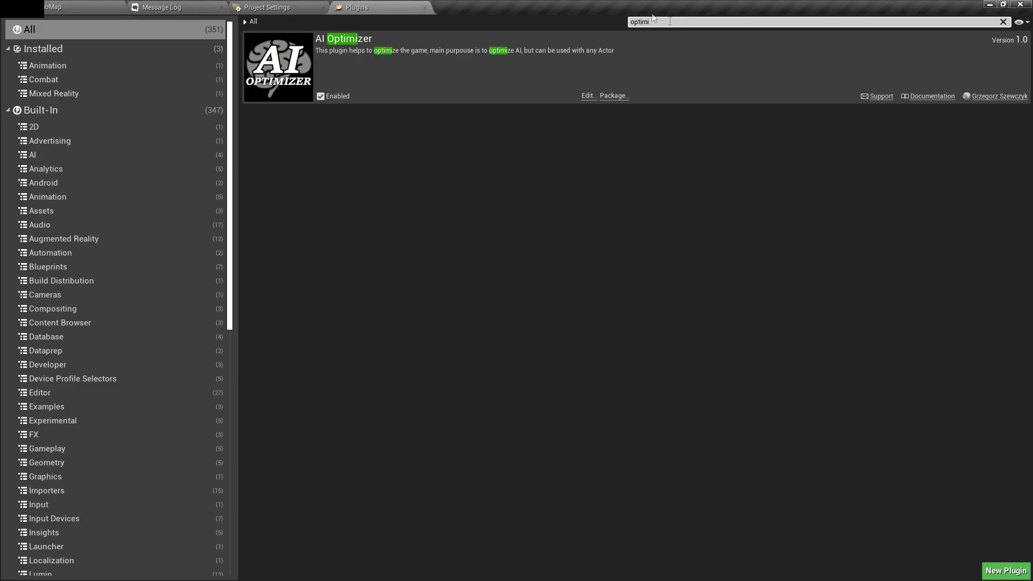
left_click(333, 97)
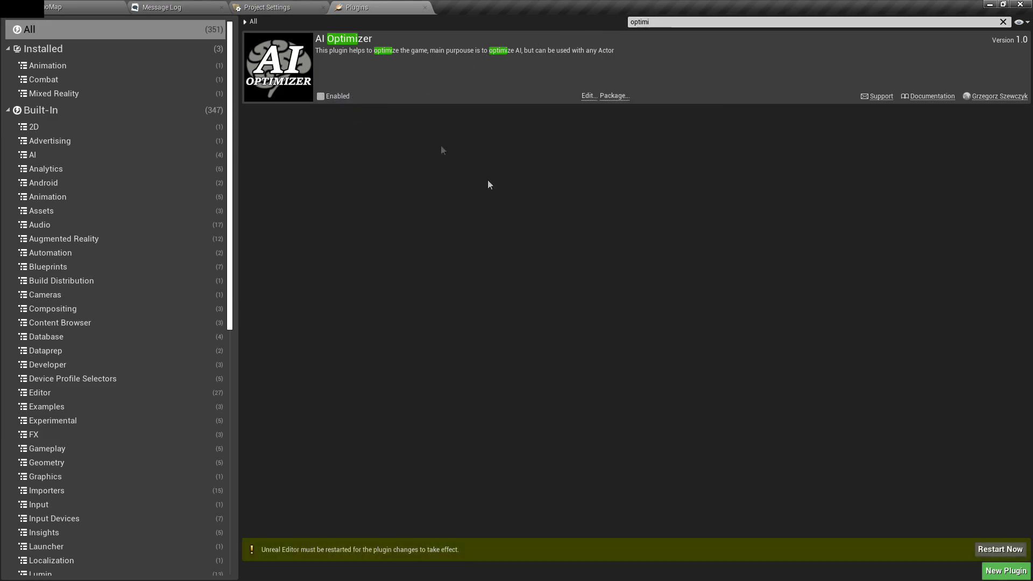
left_click(359, 94)
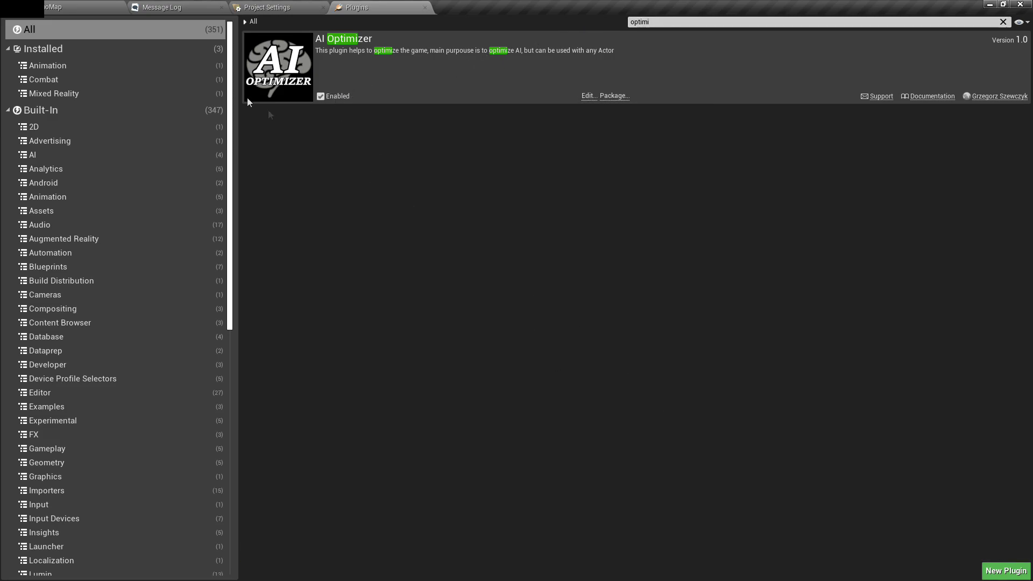
left_click(70, 4)
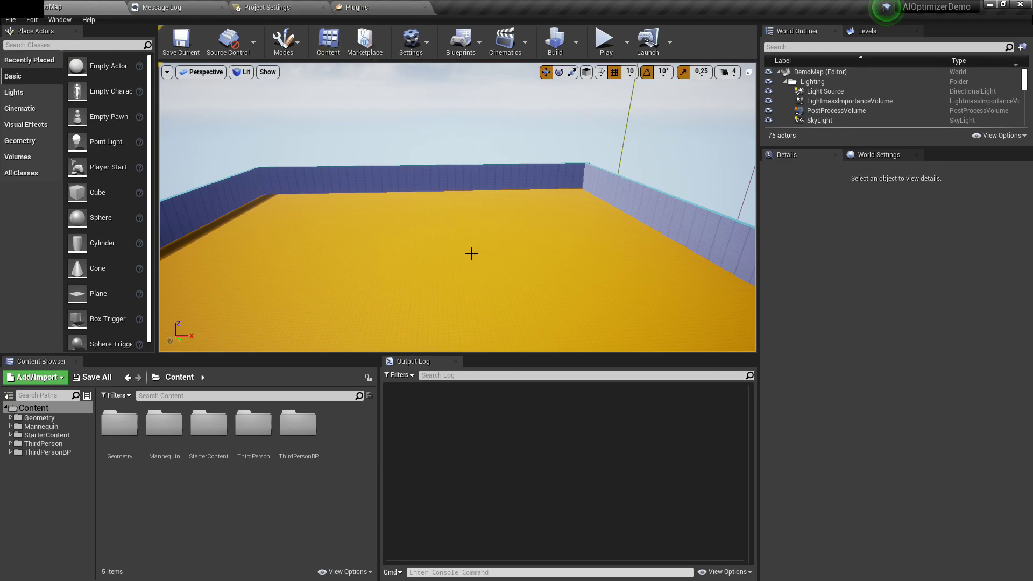
Show plugin content in the Content Browser and browse the AIOptimizer content and C++ class folders
left_click(347, 572)
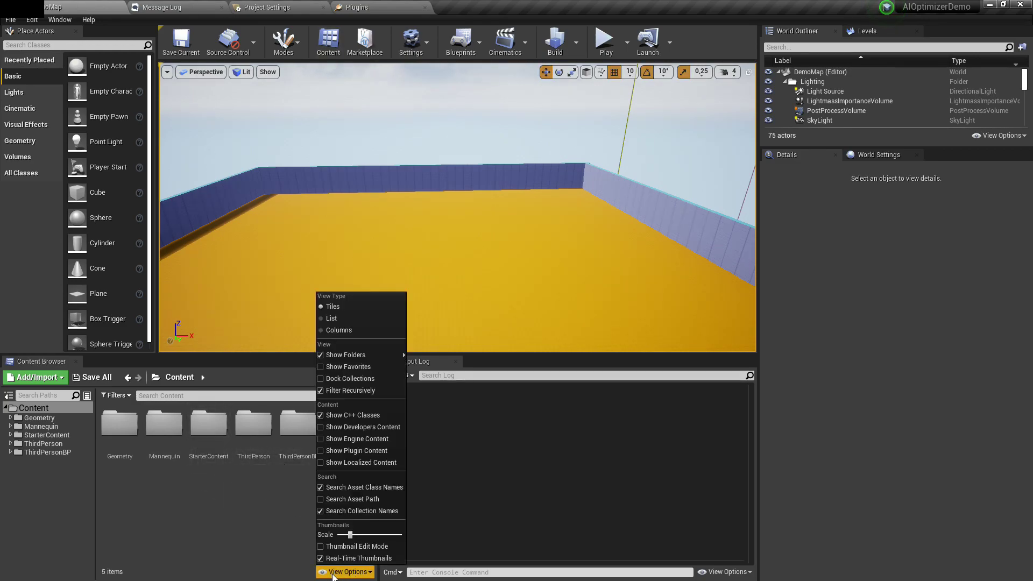
left_click(320, 452)
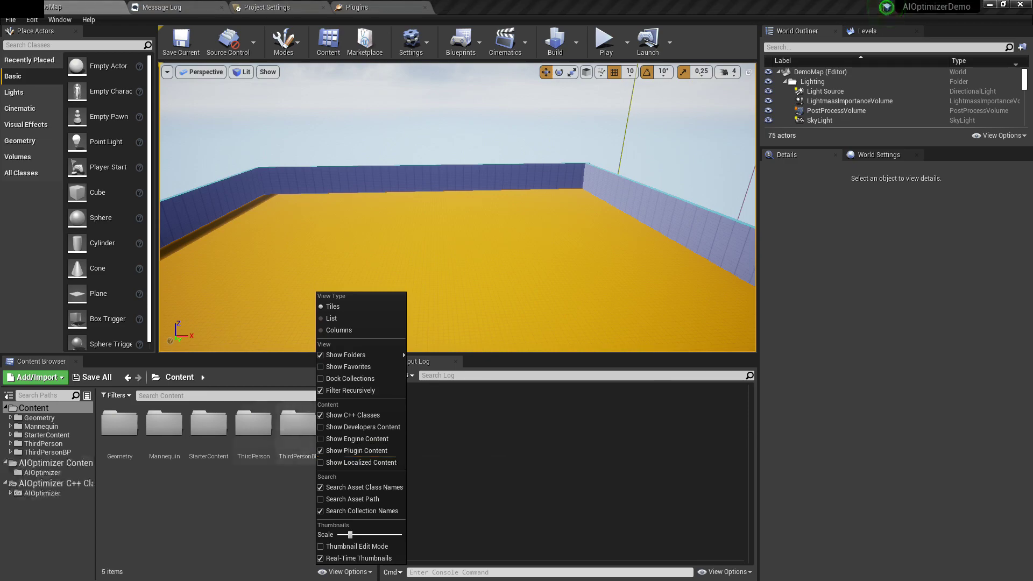
left_click(56, 463)
left_click(47, 473)
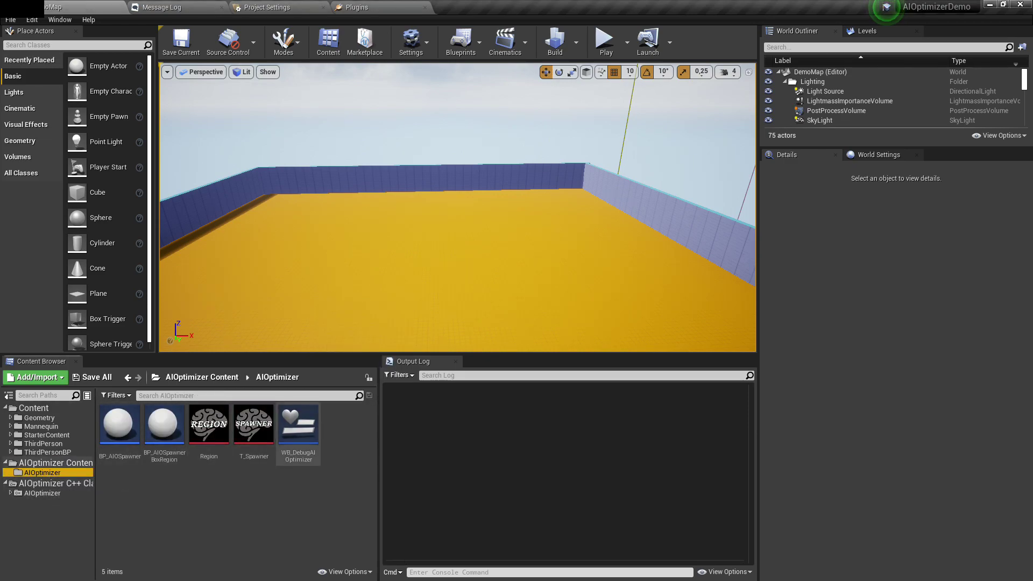
left_click(59, 493)
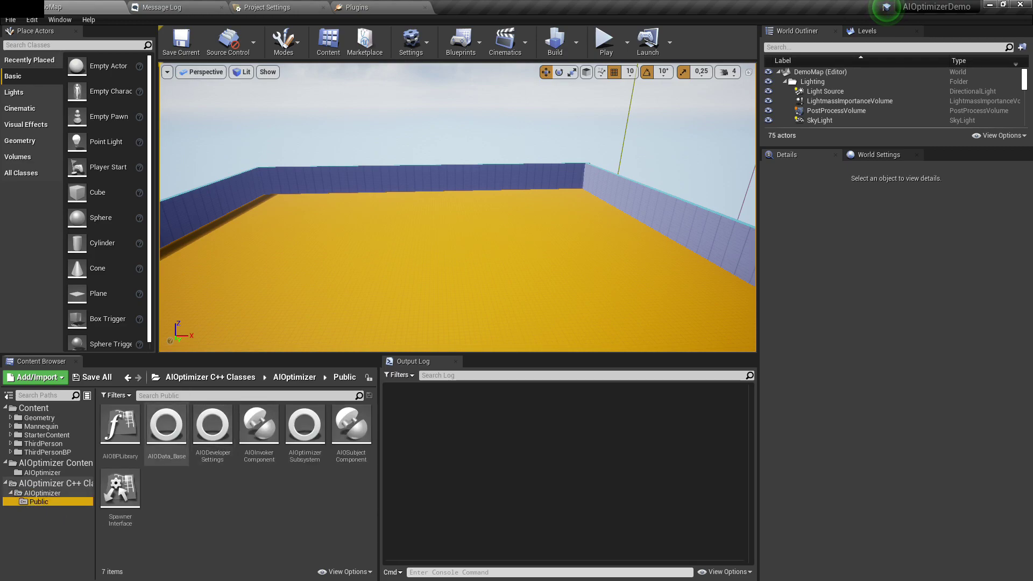
left_click(57, 472)
right_click_drag(325, 285, 325, 286)
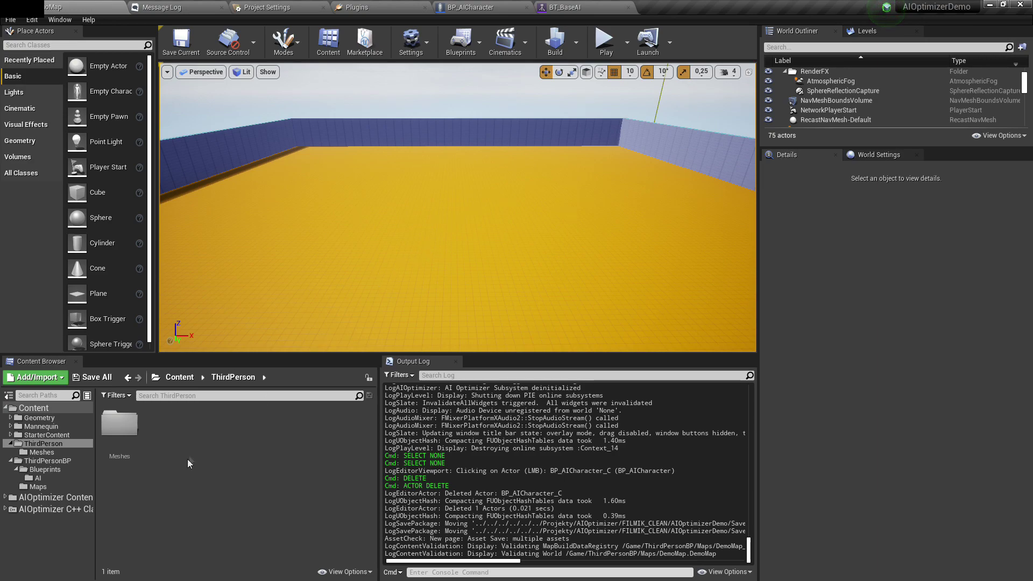
Place BP_AICharacter from the ThirdPersonBP Blueprints AI folder on the level floor and playtest from a spot near it
left_click(55, 477)
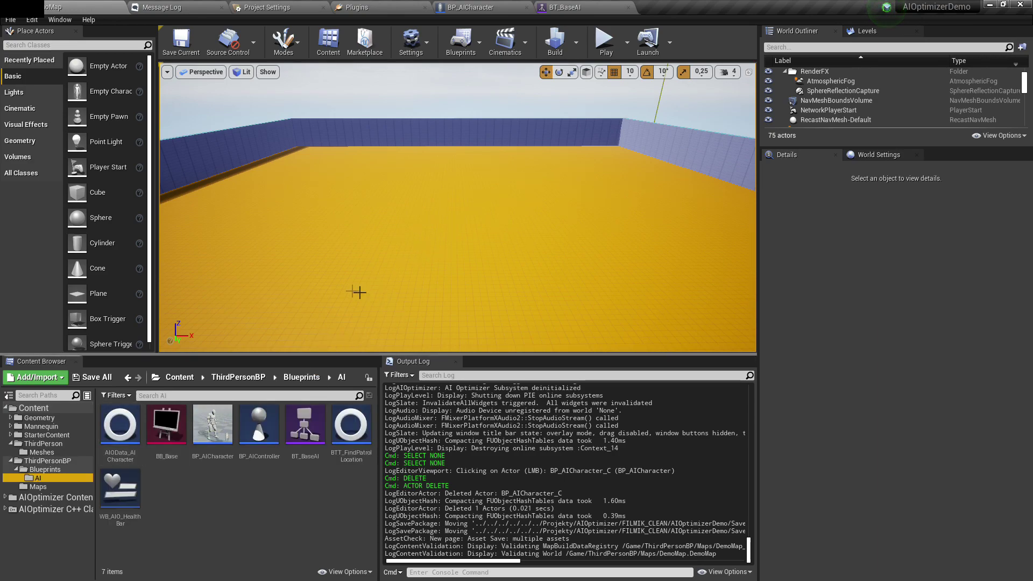
left_click_drag(212, 425, 426, 232)
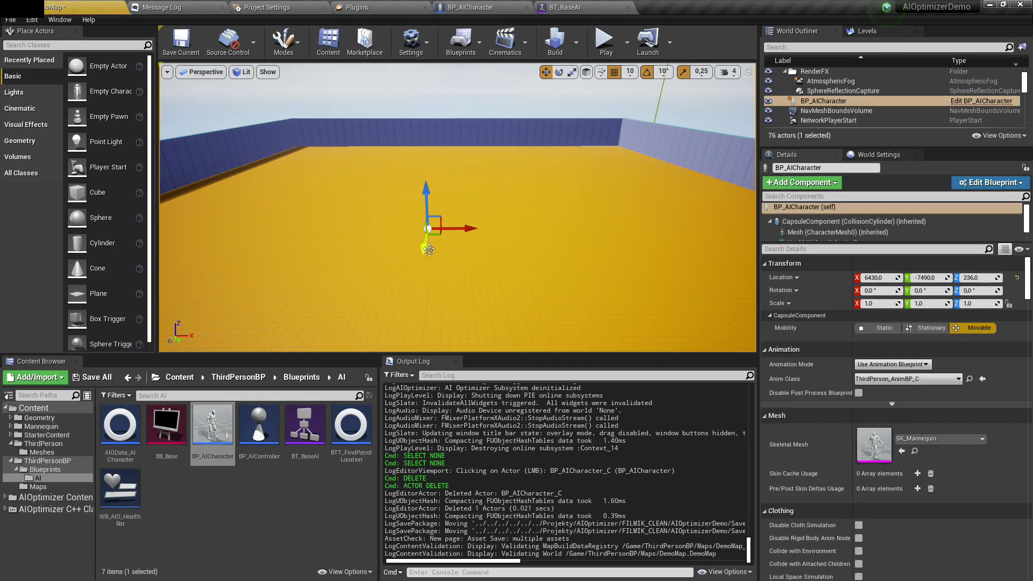
right_click(433, 262)
left_click(463, 549)
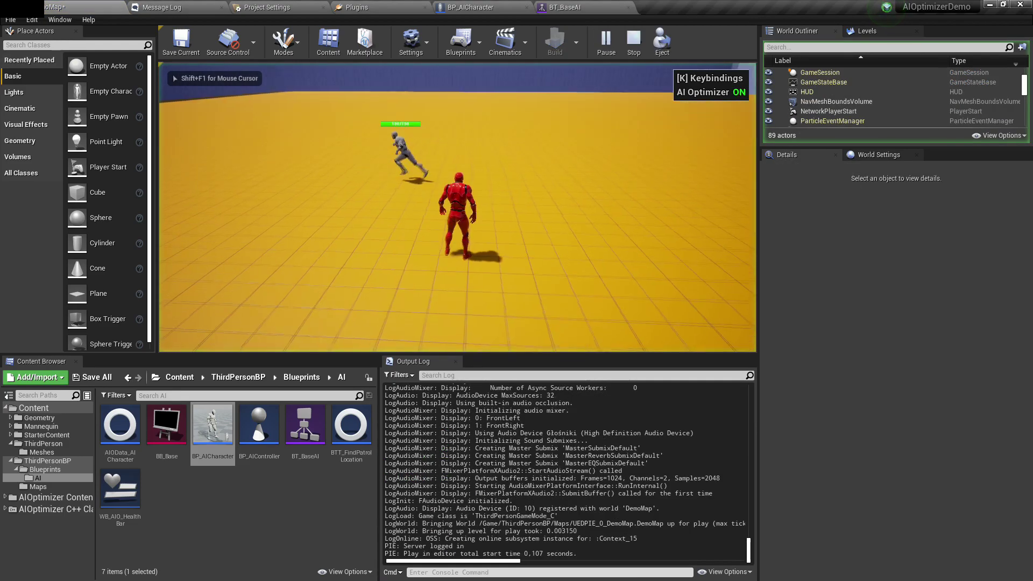
key("w")
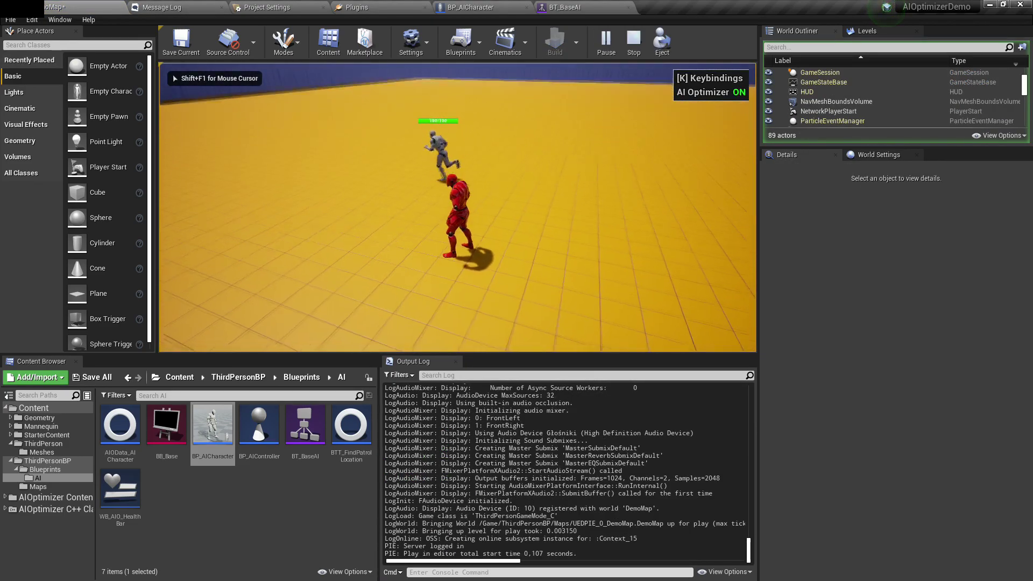
key("Escape")
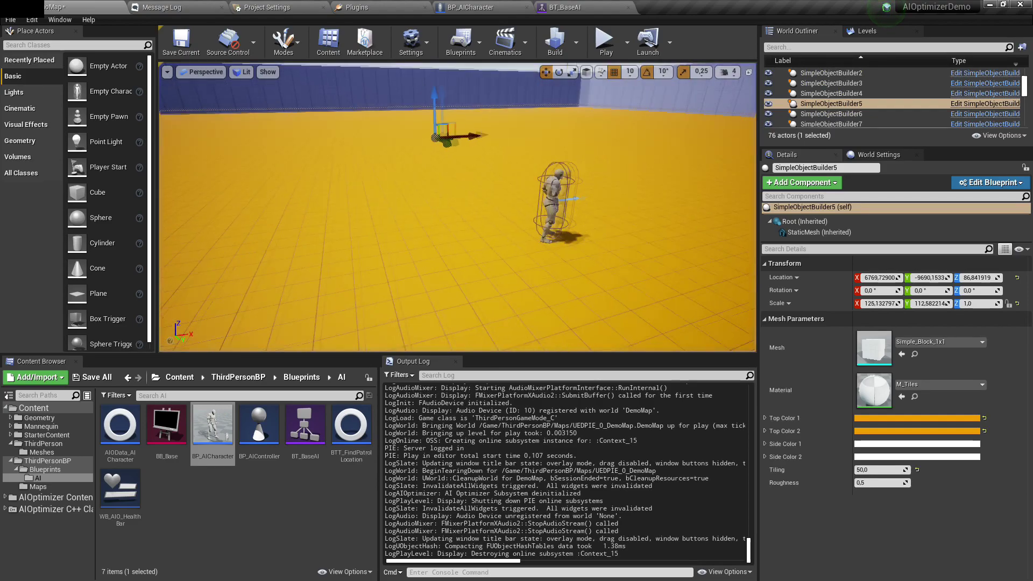
Examine the Health variable and the event graph of the BP_AICharacter blueprint
left_click(470, 7)
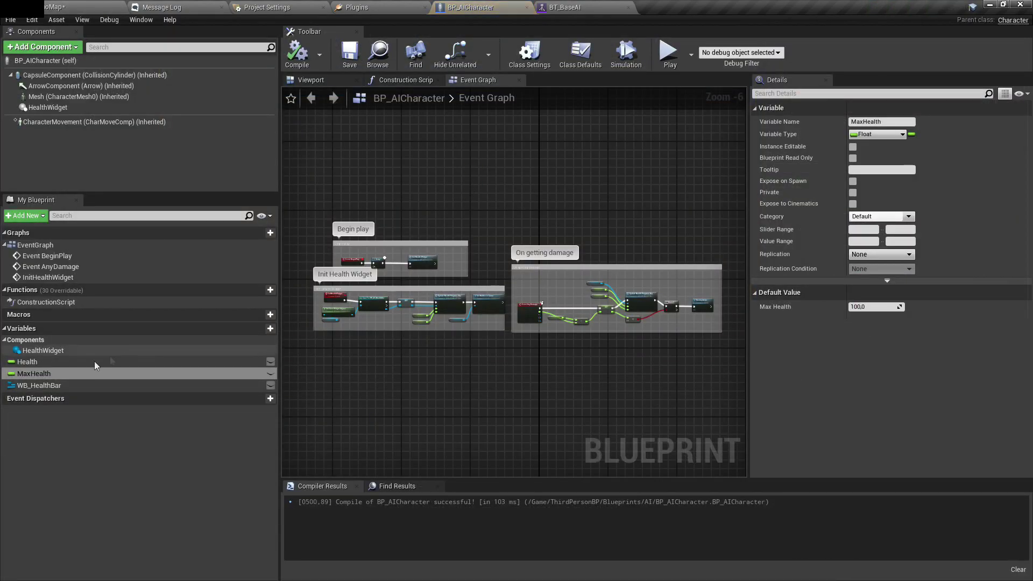
left_click(65, 364)
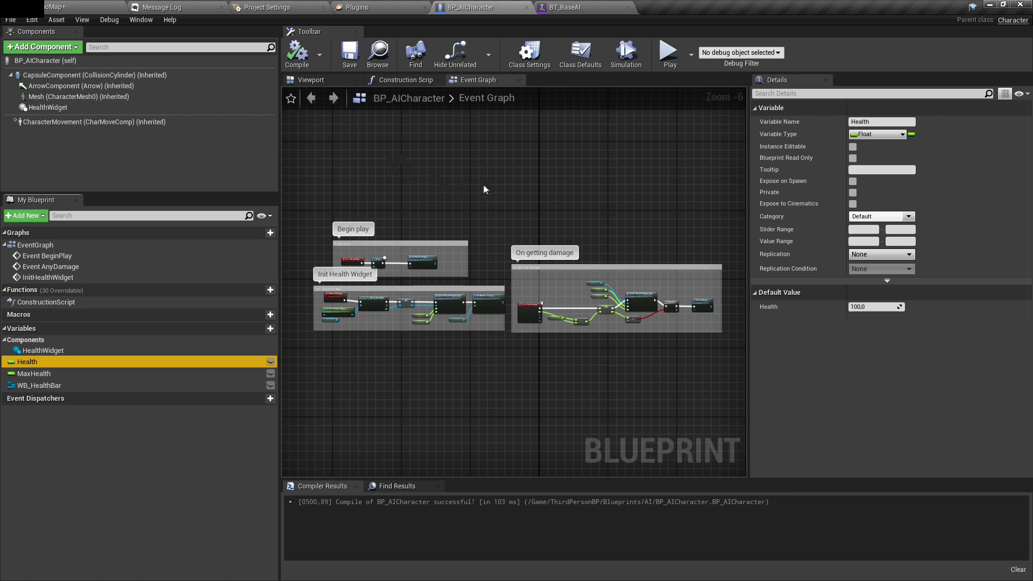
left_click(532, 224)
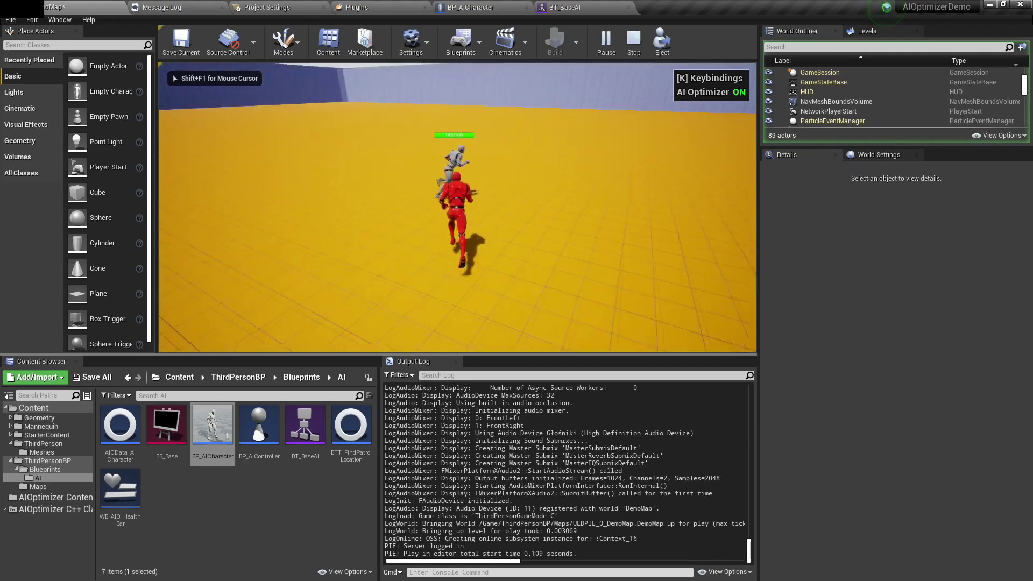
Attack the AI character repeatedly in the running level to test how it takes damage
left_click(457, 207)
left_click(456, 207)
left_click(457, 207)
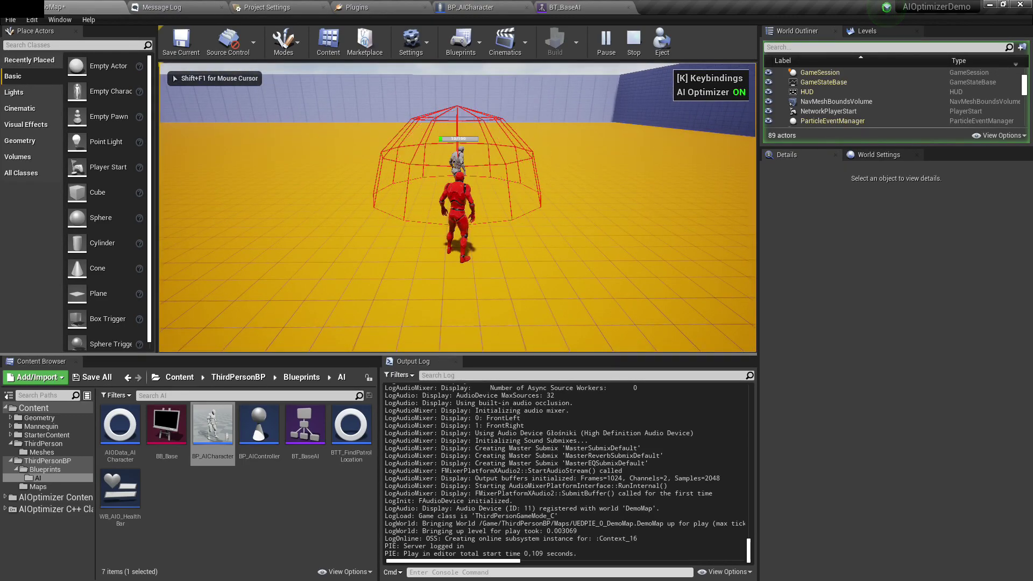
left_click(457, 207)
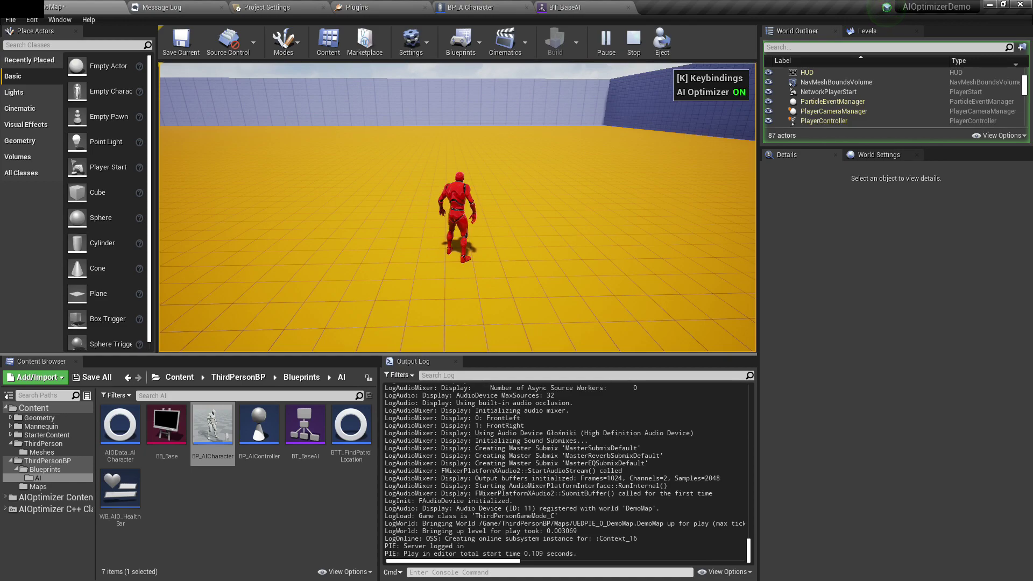
key("s")
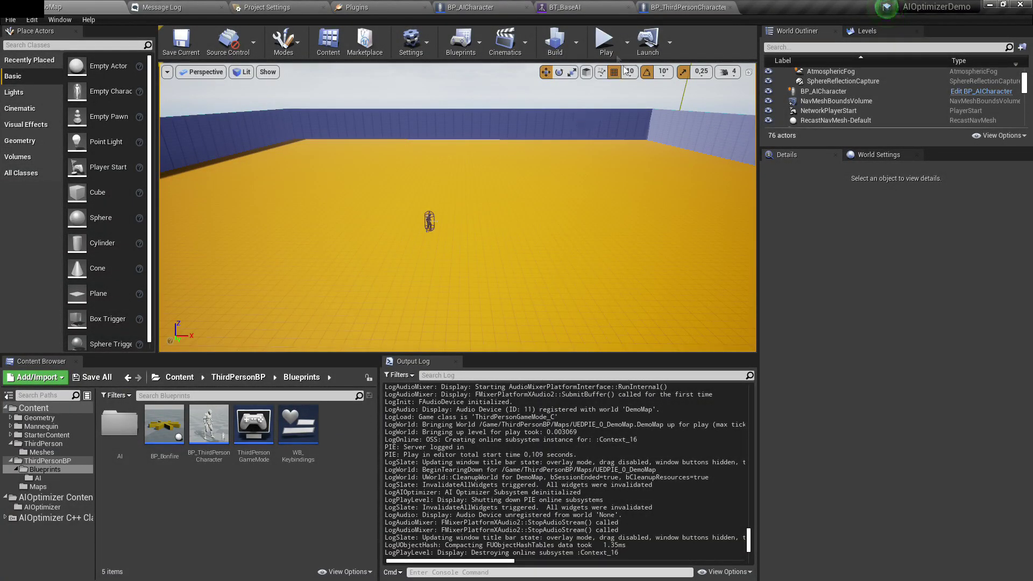
Add an AIOInvoker component to the BP_ThirdPersonCharacter blueprint, keeping its default name
left_click(672, 7)
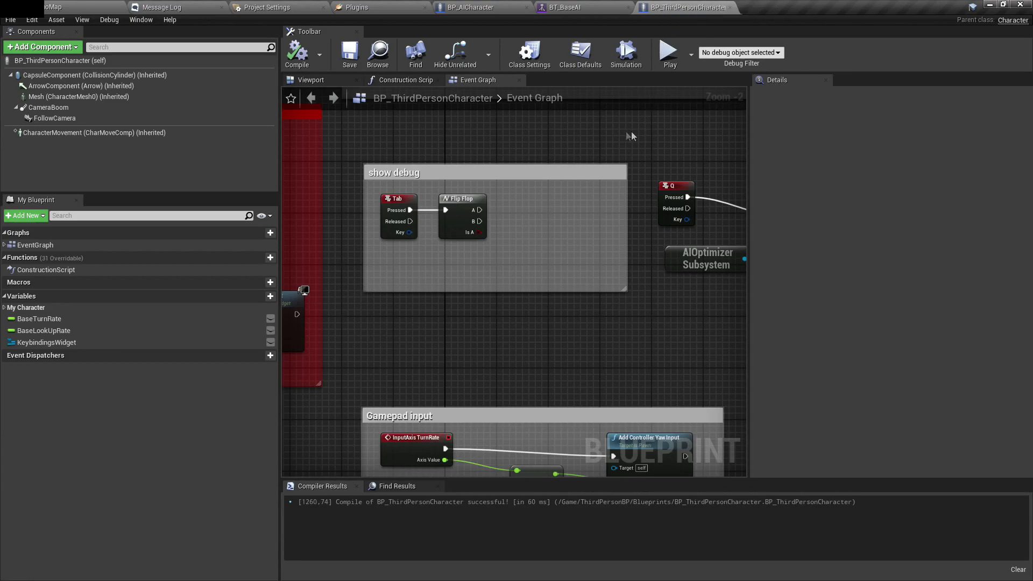
left_click(69, 51)
type("AIO ")
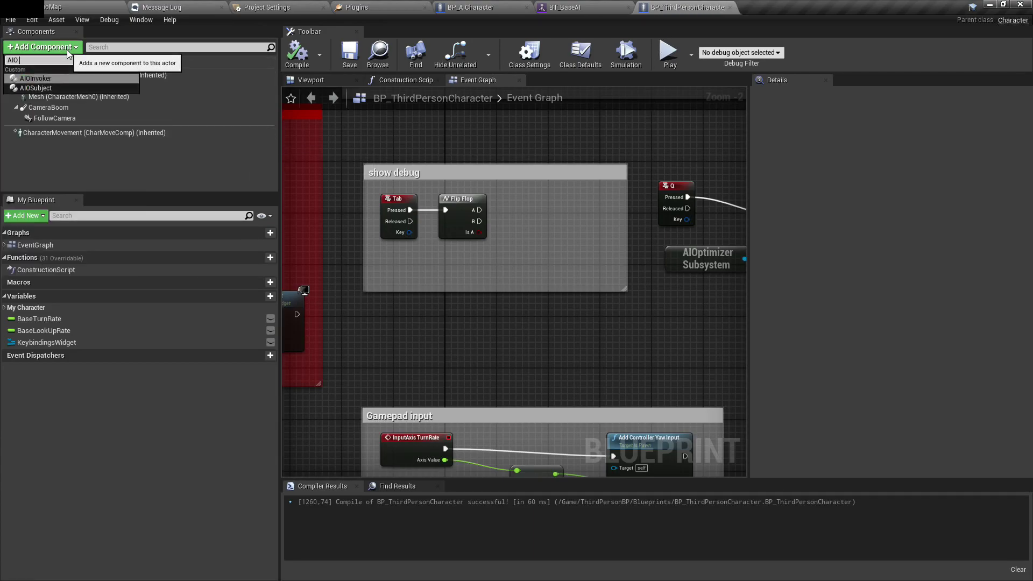
type("INVOK")
left_click(68, 78)
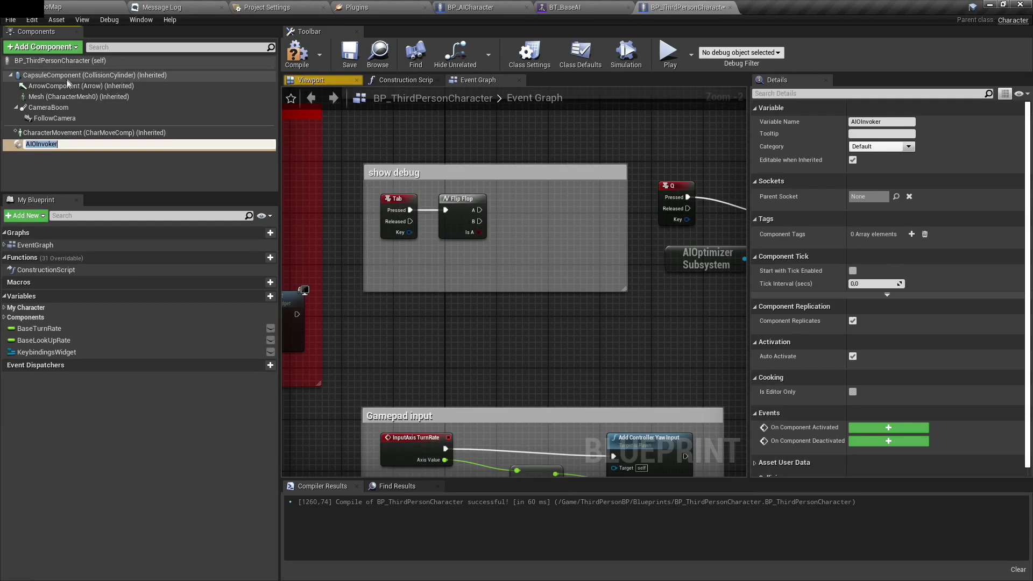
left_click(82, 133)
left_click(86, 143)
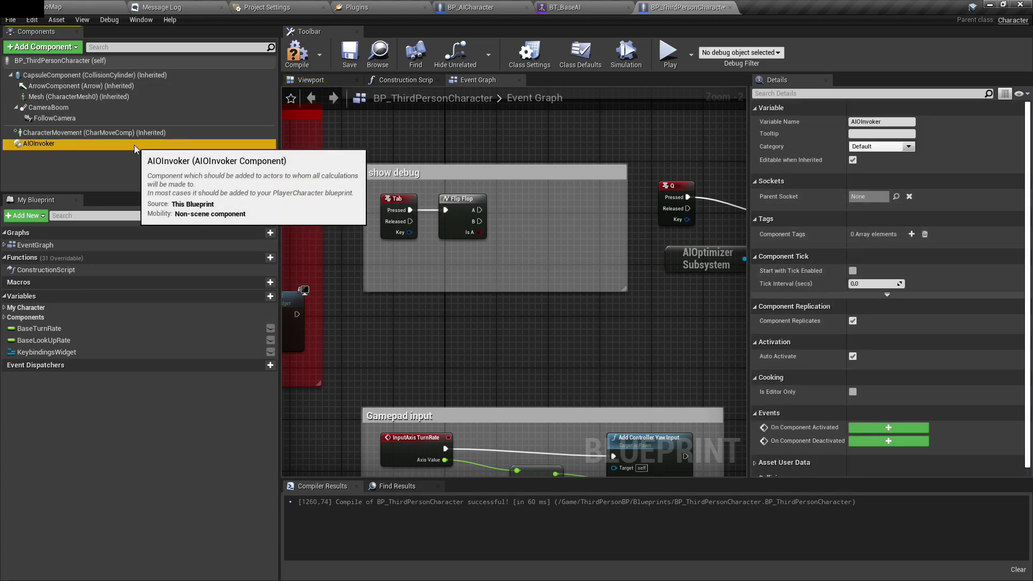
Add a Debug AIOptimizer call on AIOInvoker in the show debug group, wire Flip Flop's A, B and Is A outputs to it, and compile
left_click_drag(134, 144, 541, 236)
type("DEBUG")
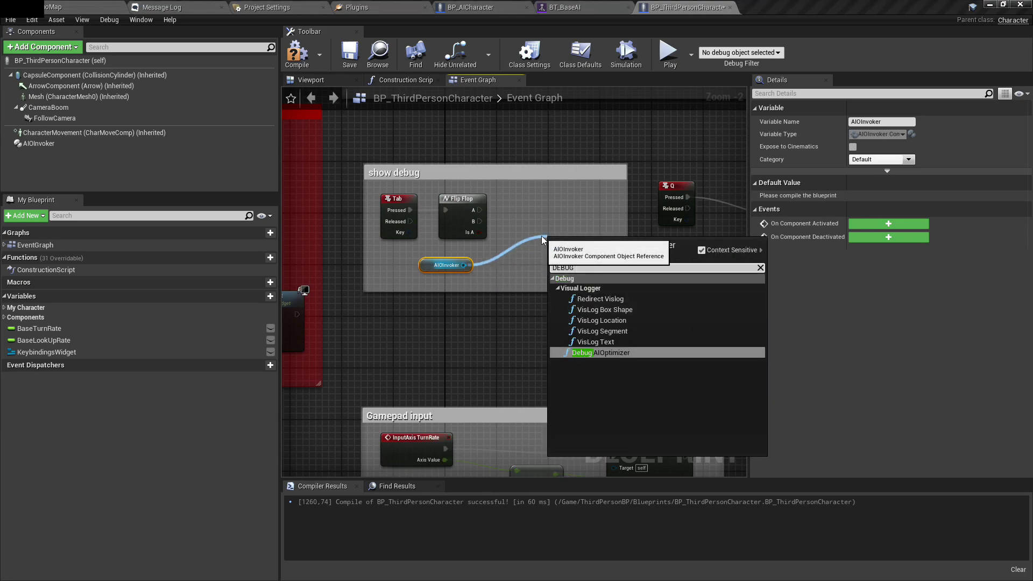
left_click(579, 352)
left_click_drag(551, 220, 516, 217)
left_click_drag(478, 232, 516, 239)
left_click(299, 54)
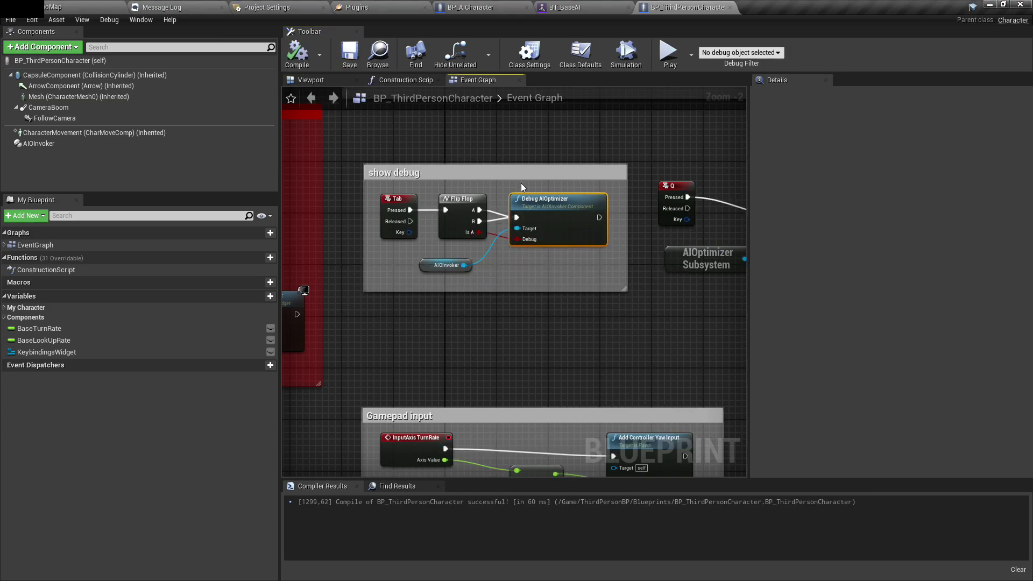
scroll(608, 216, "down", 5)
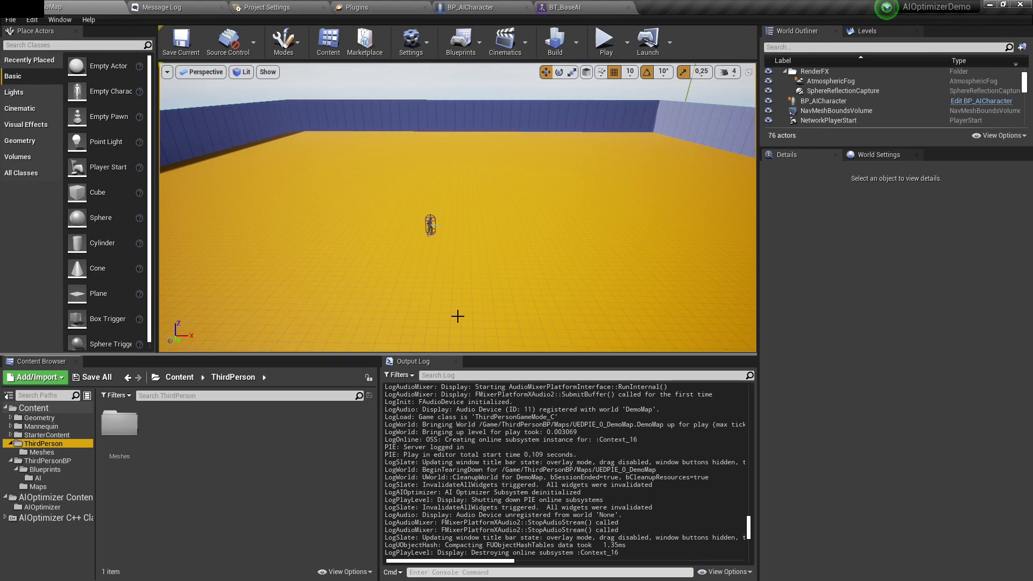
Delete BP_AICharacter from the level and place a BP_AIOSpawner from the AIOptimizer content folder on the floor
left_click(428, 225)
key("Delete")
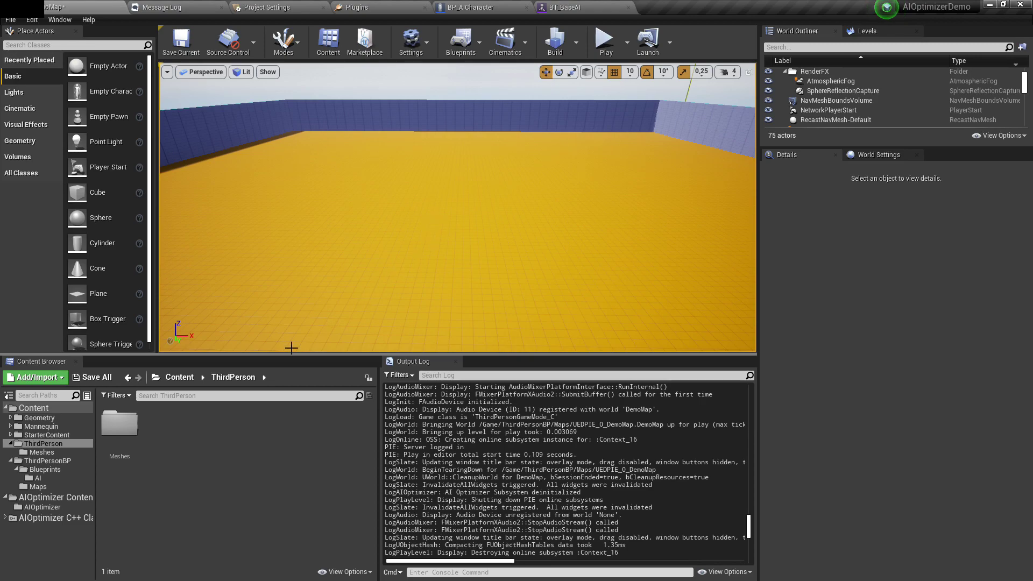
left_click(42, 507)
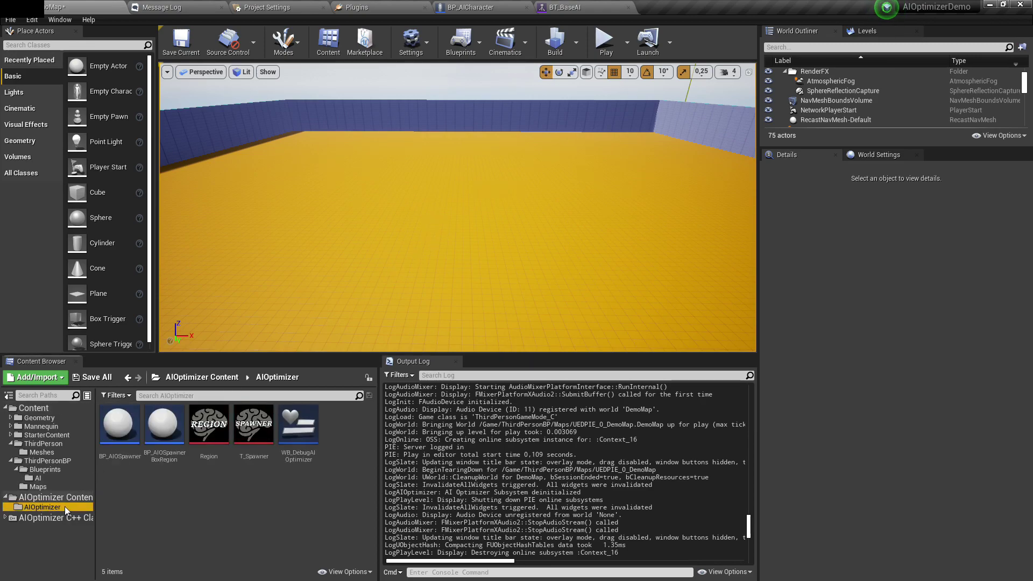
left_click(119, 425)
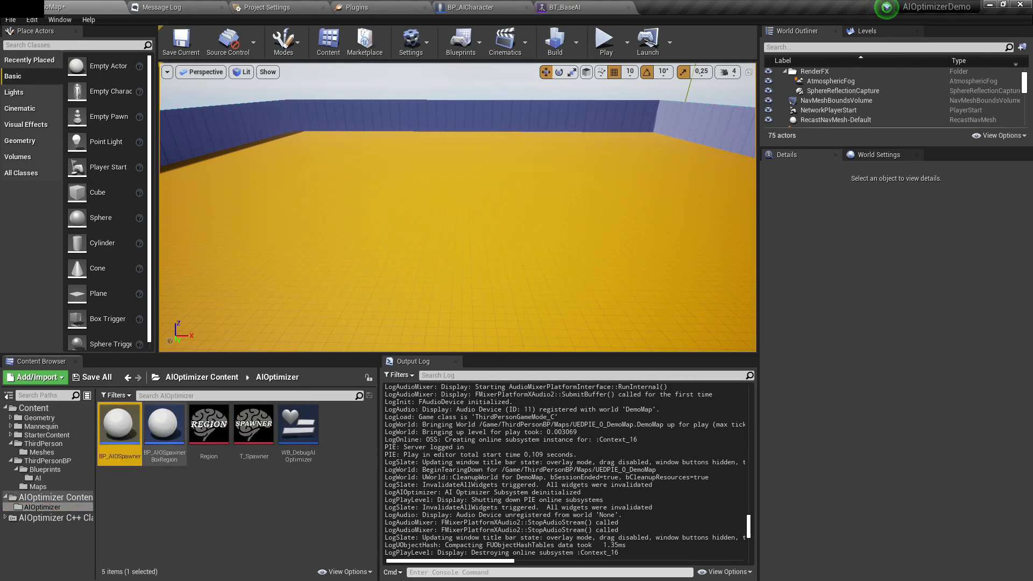
left_click_drag(119, 425, 458, 220)
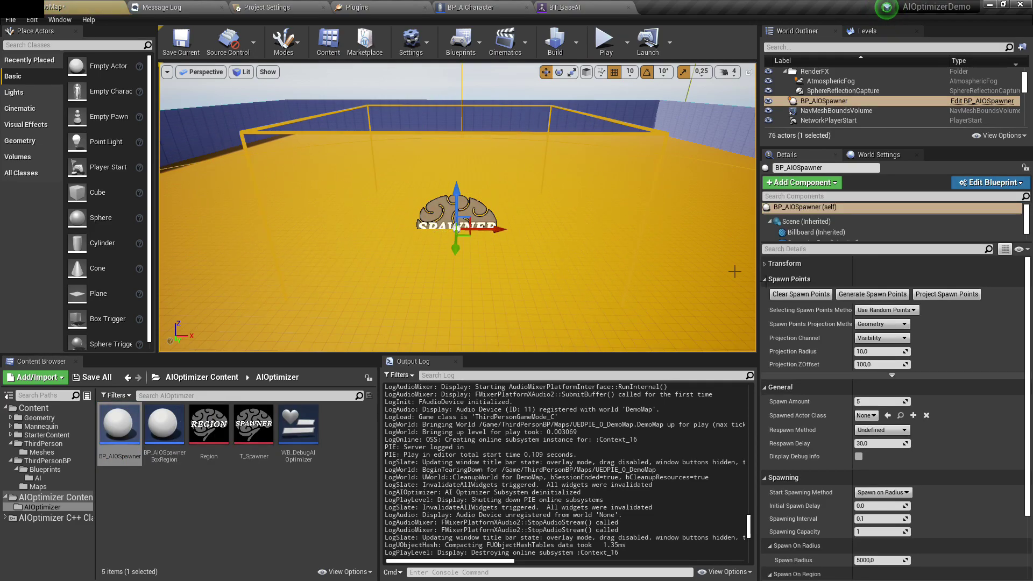
Set the spawner's Spawned Actor Class to BP_AICharacter
scroll(786, 340, "down", 4)
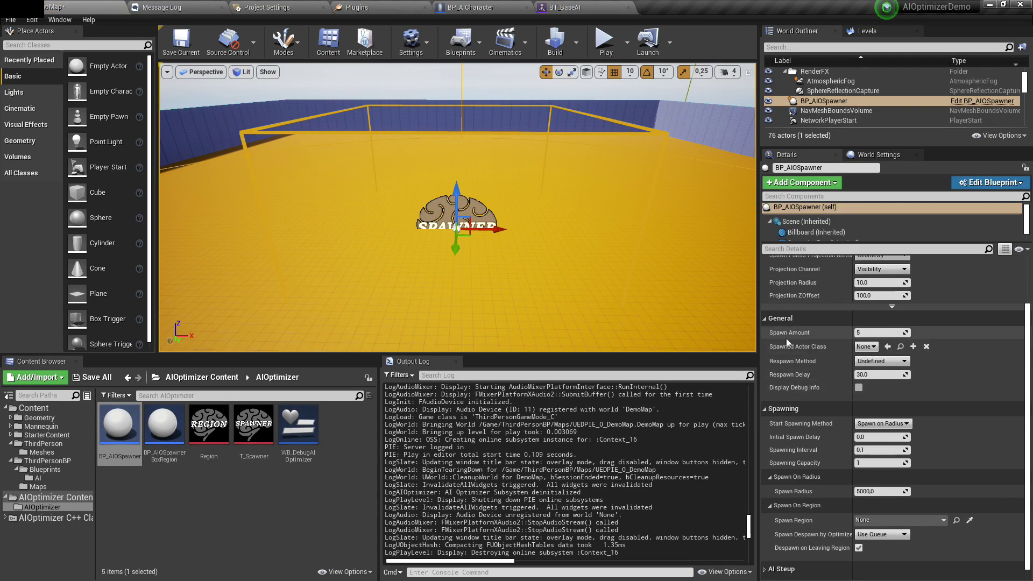
left_click(860, 348)
type("AI Char")
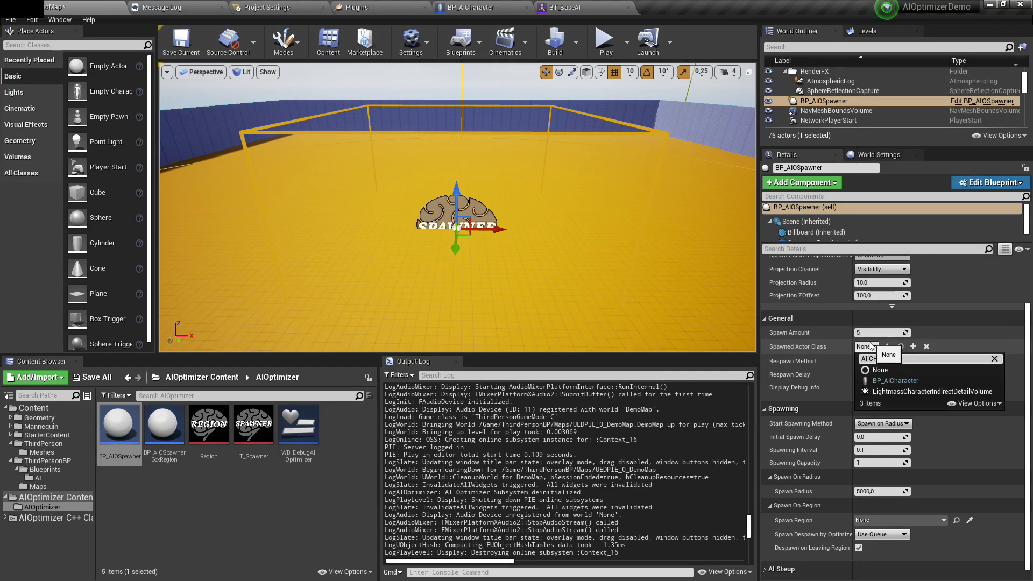
left_click(895, 381)
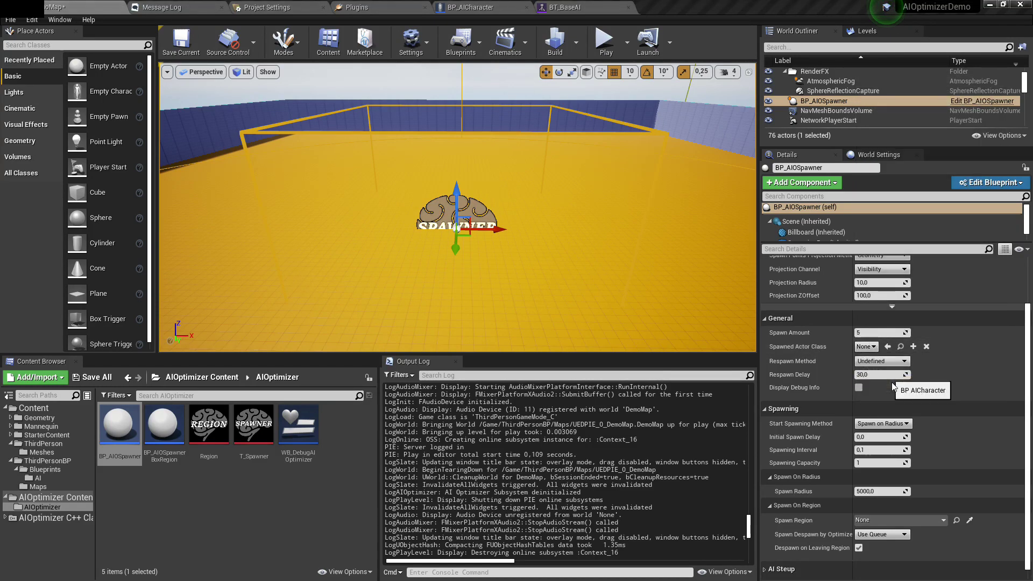
Set the spawner's Respawn Method to Each Individually, Respawn Delay to 2.0 and Spawn Amount to 2
left_click(872, 361)
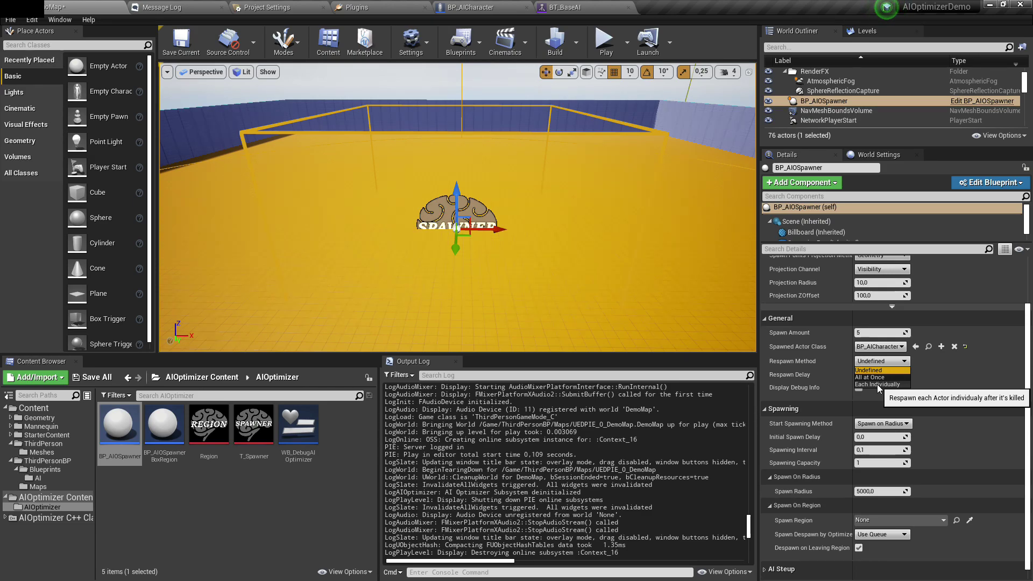
left_click(878, 382)
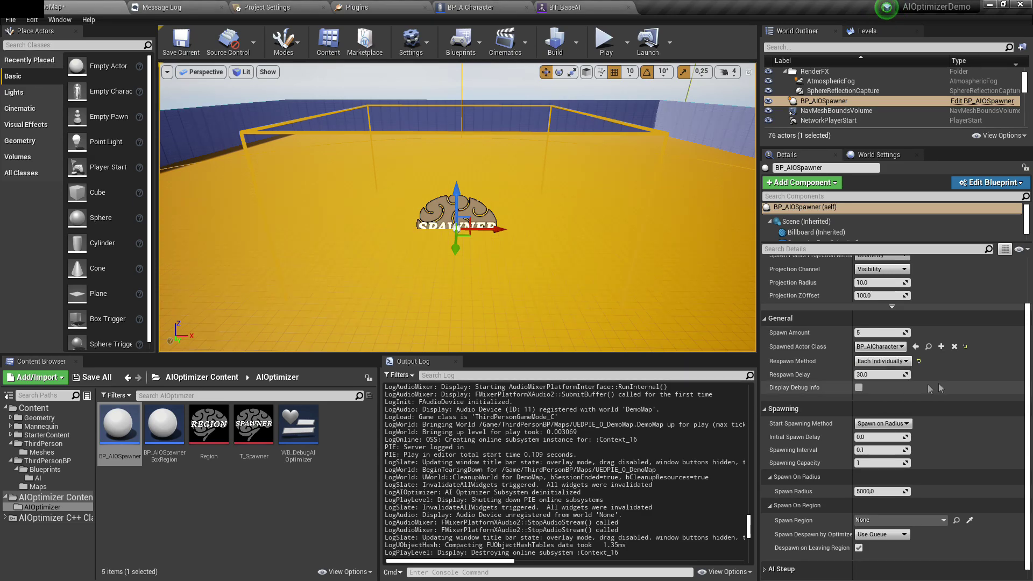
left_click(880, 375)
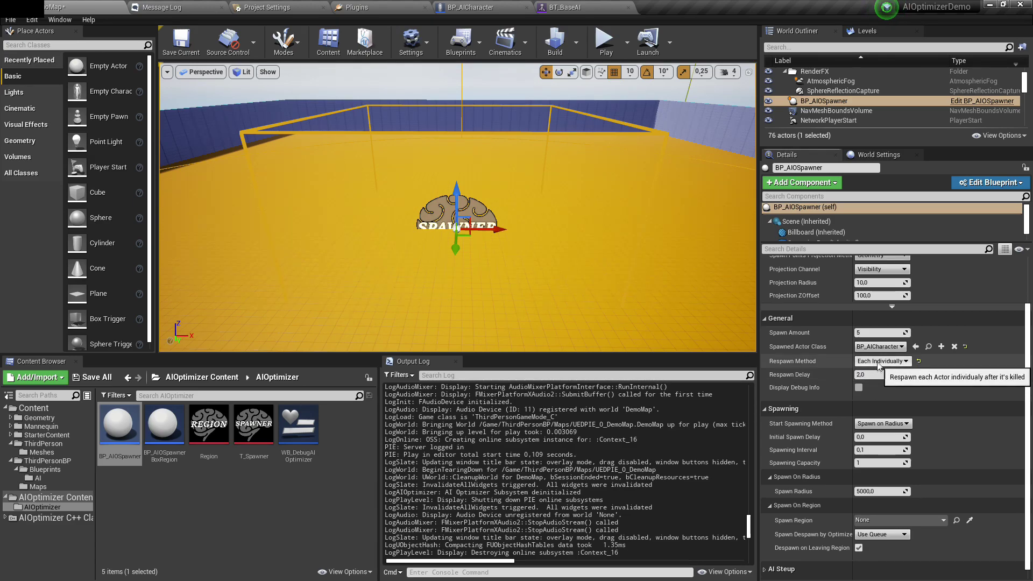
left_click(879, 332)
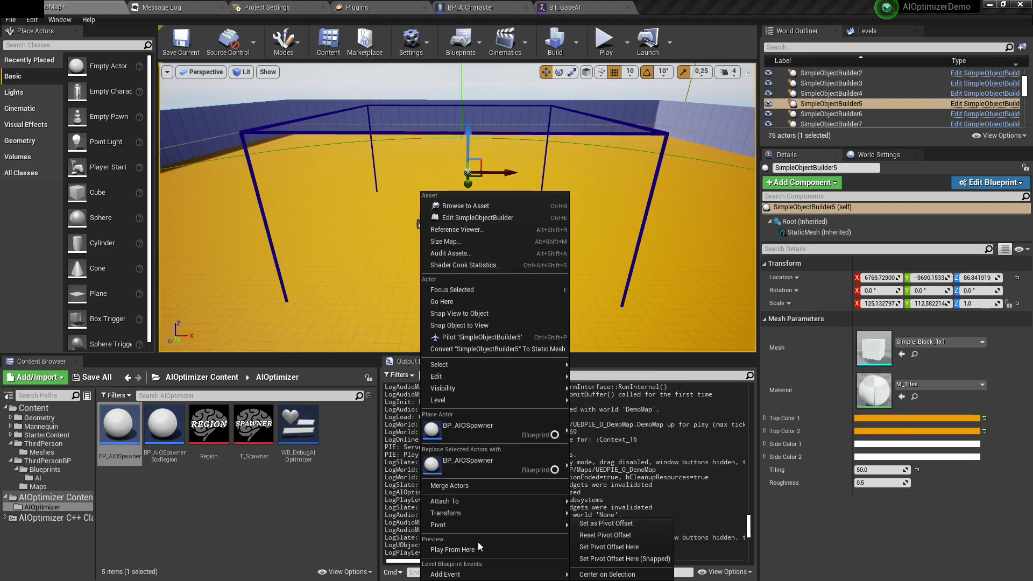
Play the level from the floor near the spawner, run around the spawned AI characters, and stop the session
left_click(478, 541)
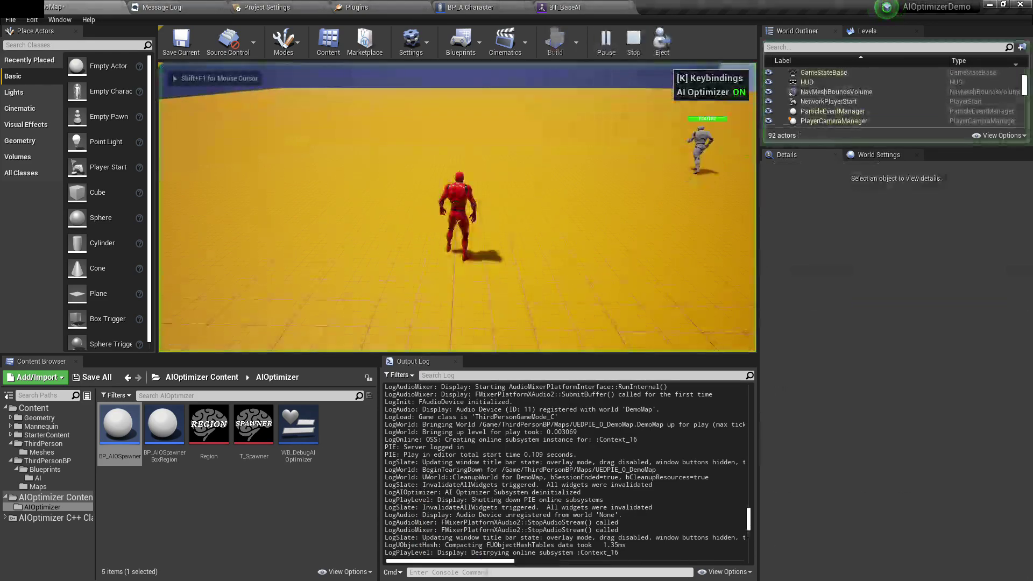
key("w")
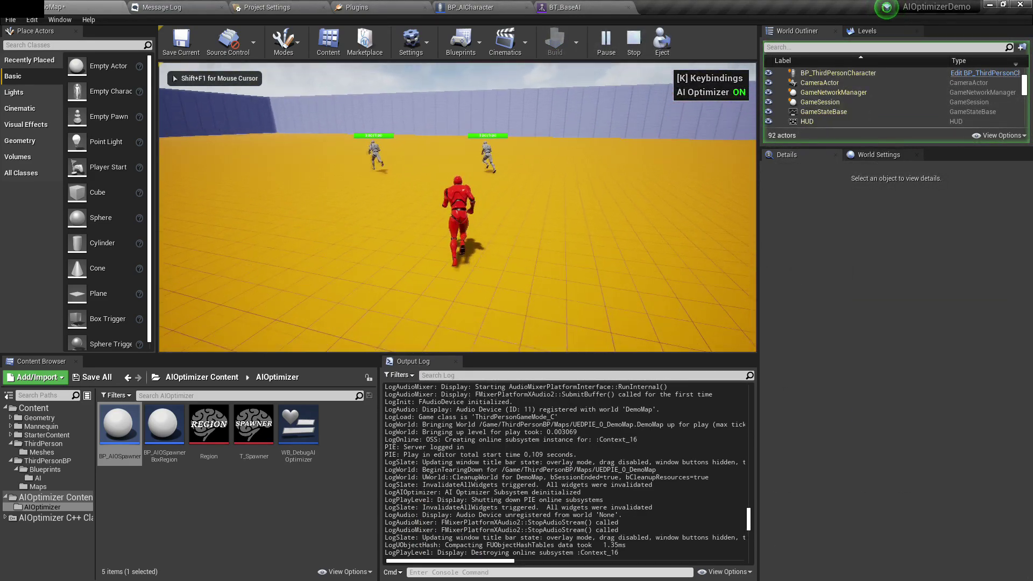
key("s")
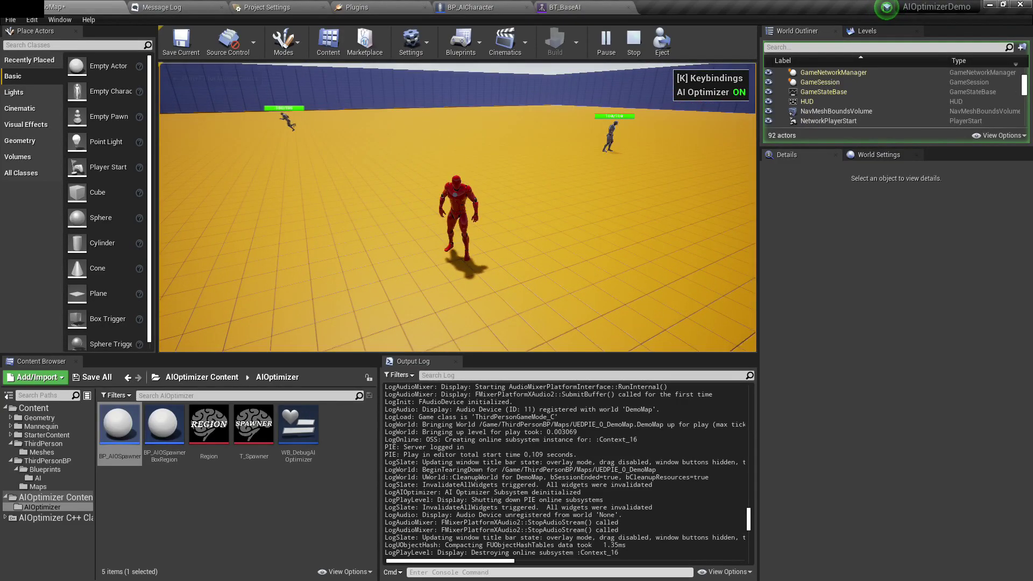
key("Escape")
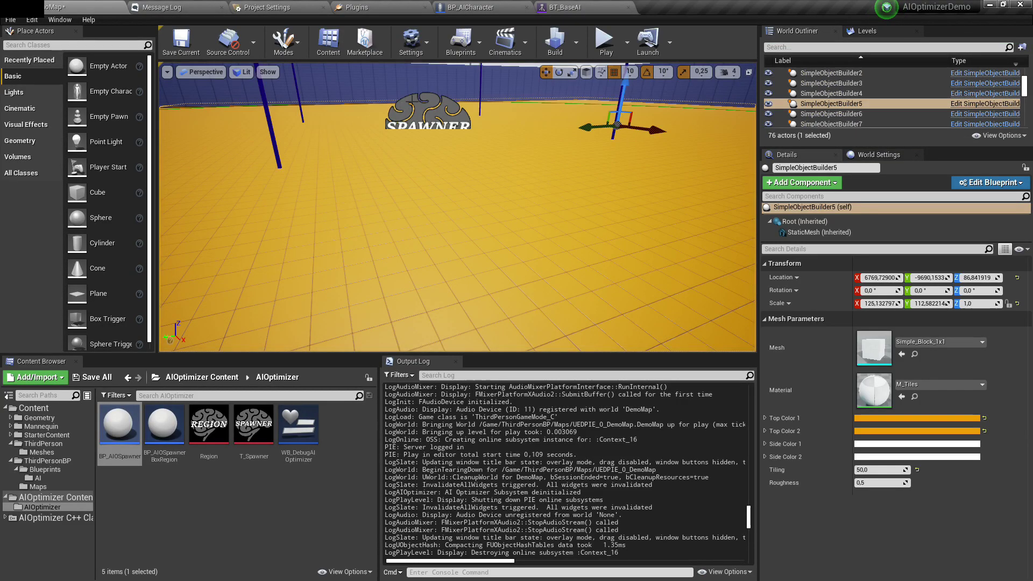
Set the spawner's Respawn Method to All at Once
left_click(427, 113)
left_click(880, 430)
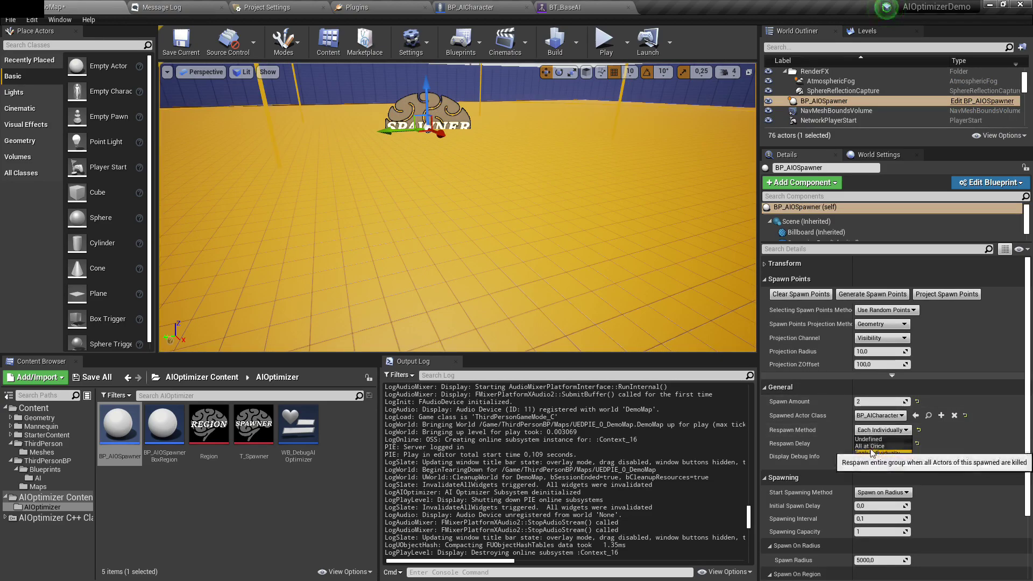
left_click(870, 446)
Play from the floor near the spawner, shoot the AI characters to test the group respawn, and stop the session
right_click_drag(448, 184, 470, 203)
right_click(427, 226)
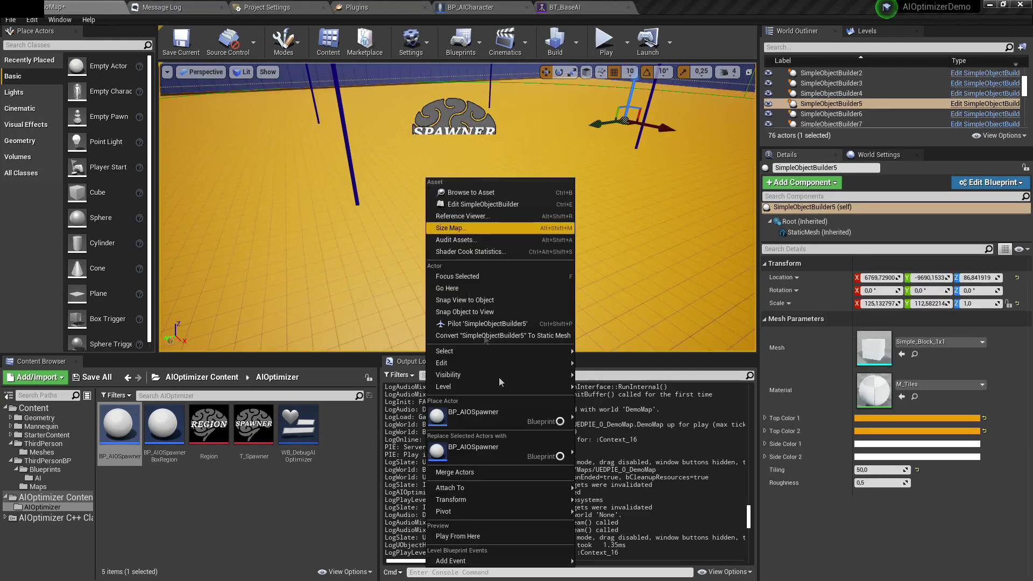
left_click(498, 536)
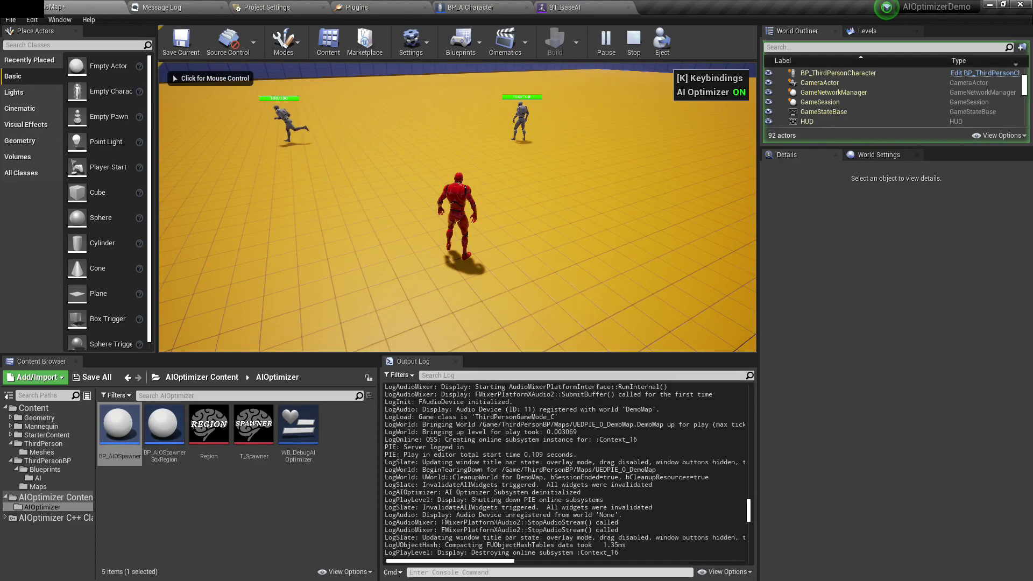
left_click(479, 291)
key("w")
left_click(457, 207)
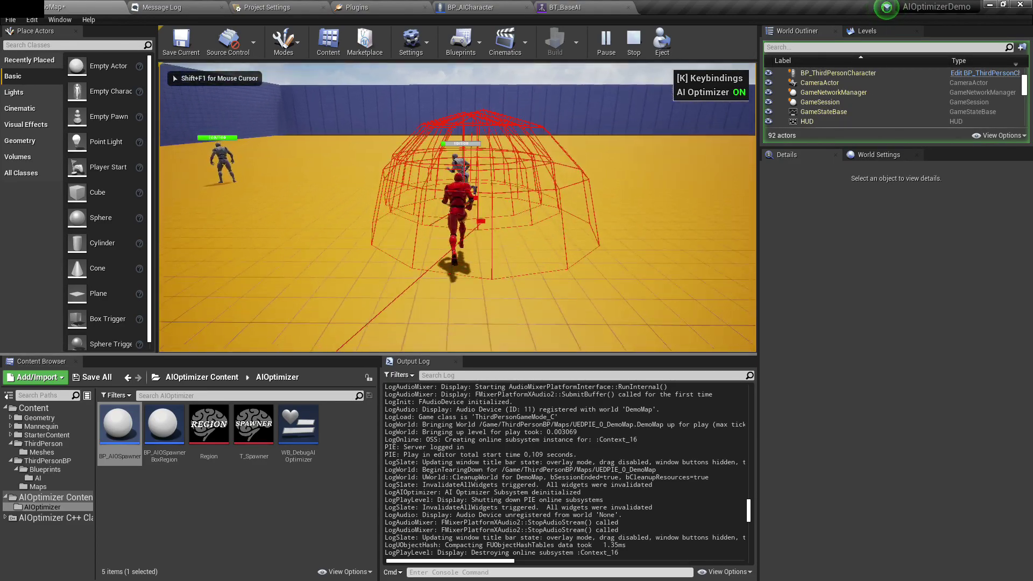
key("s")
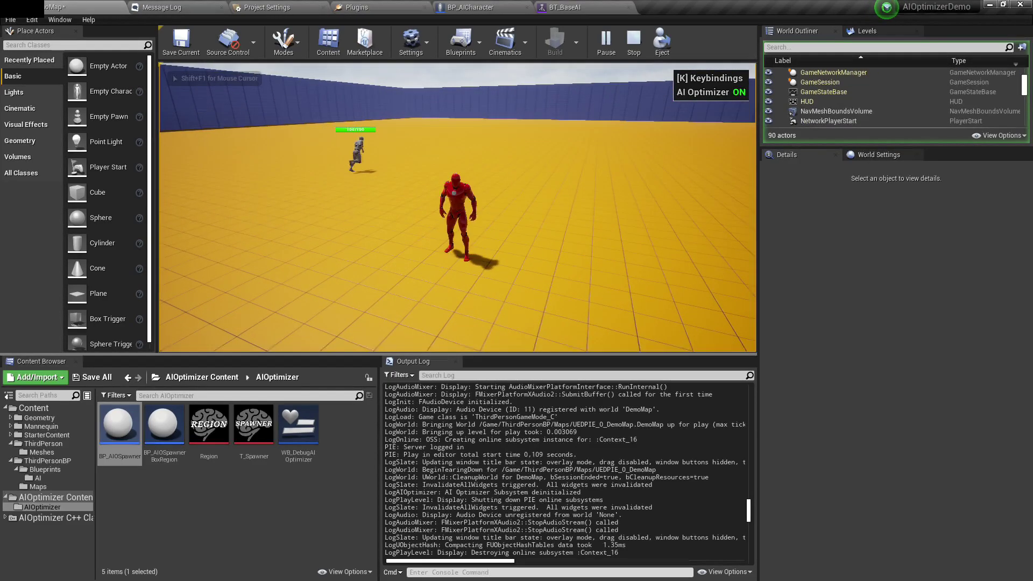
key("w")
left_click(457, 207)
left_click(457, 207)
left_click(458, 207)
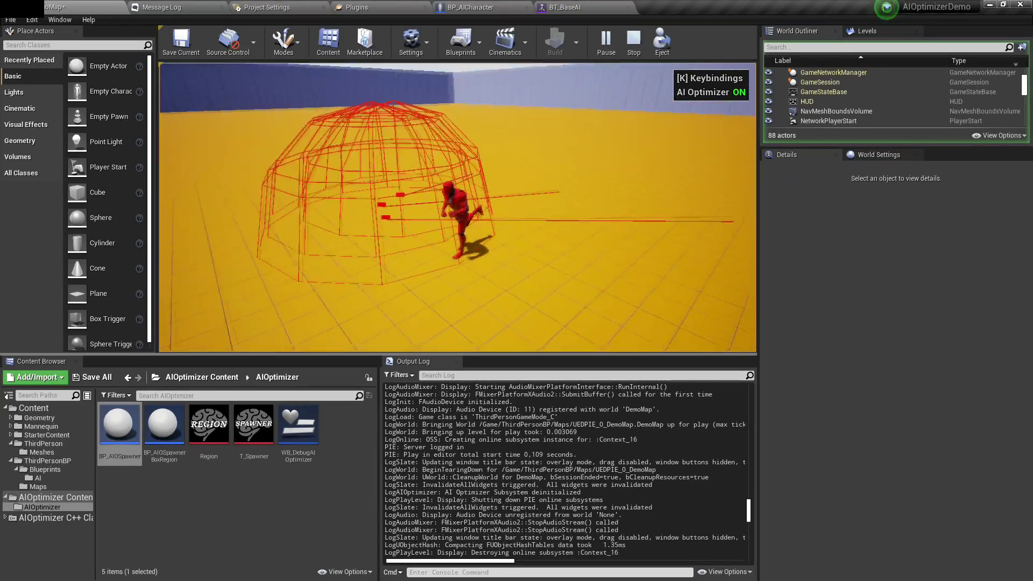
key("s")
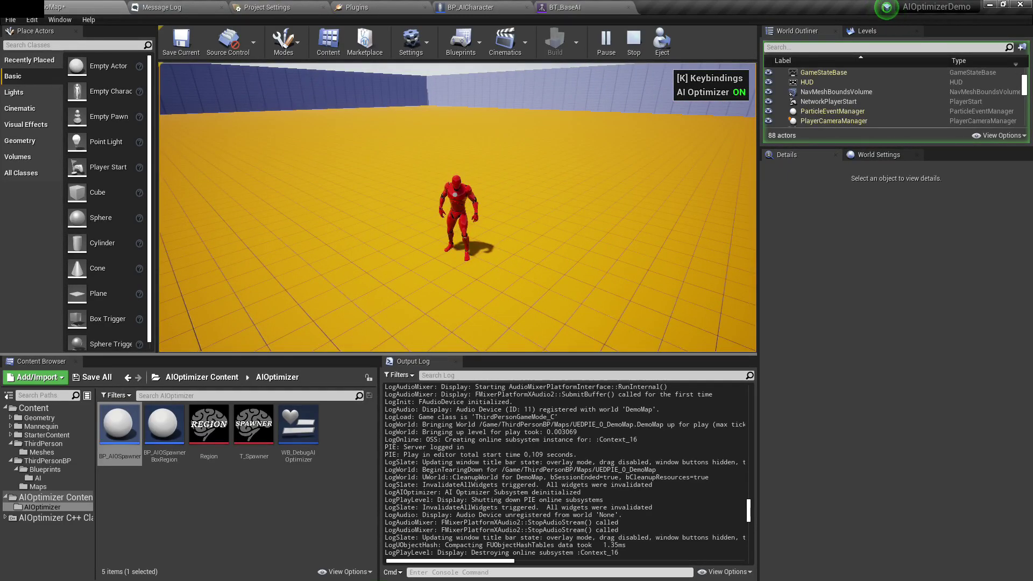
key("d")
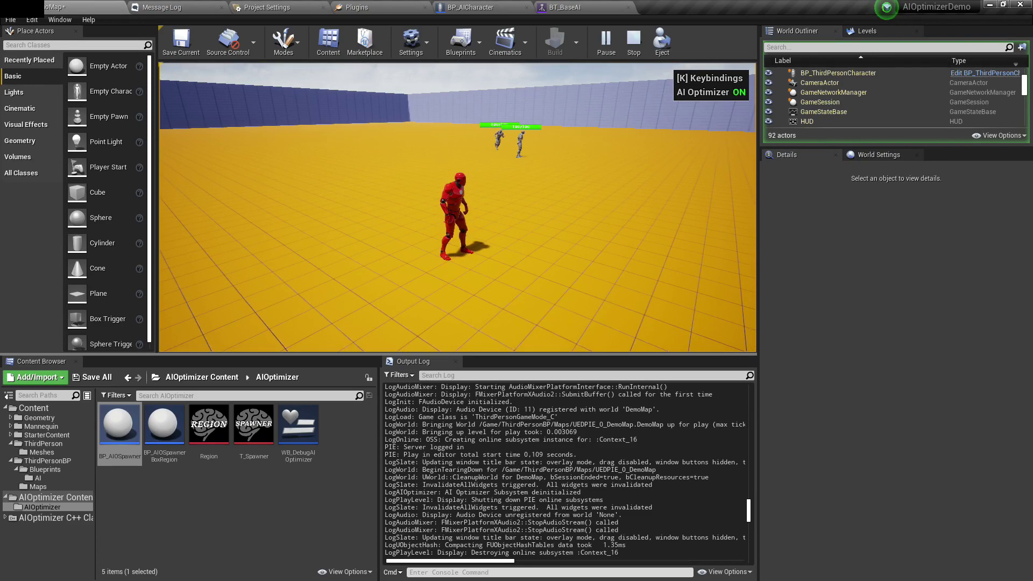
key("Escape")
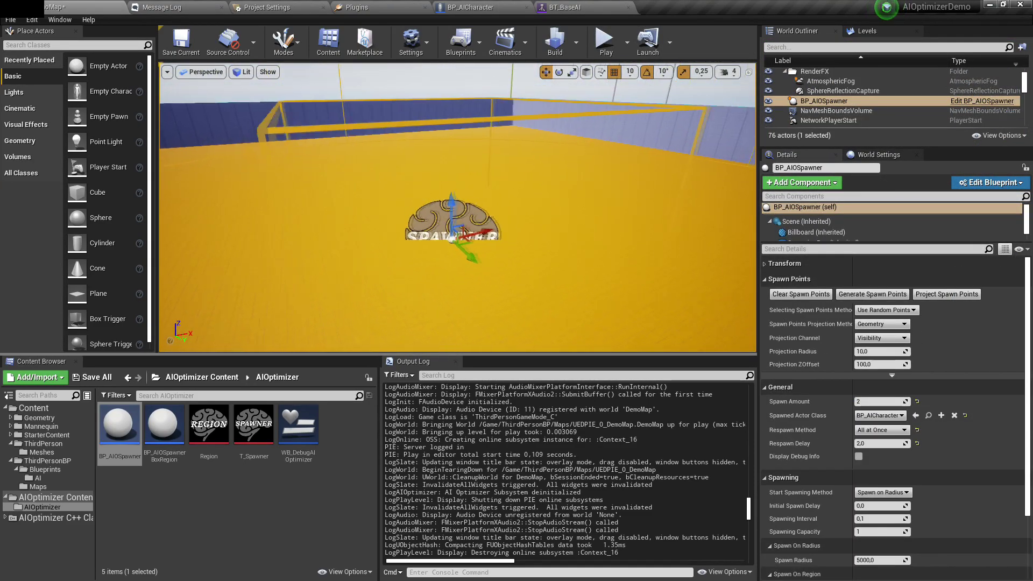
Set the spawner's Spawn Amount to 50
left_click(875, 401)
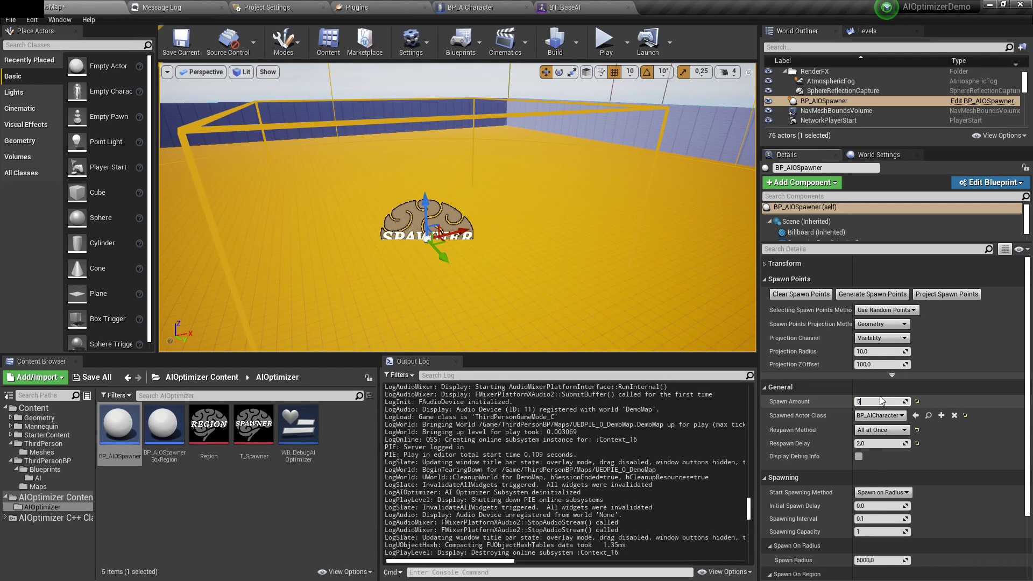
type("50")
key("Return")
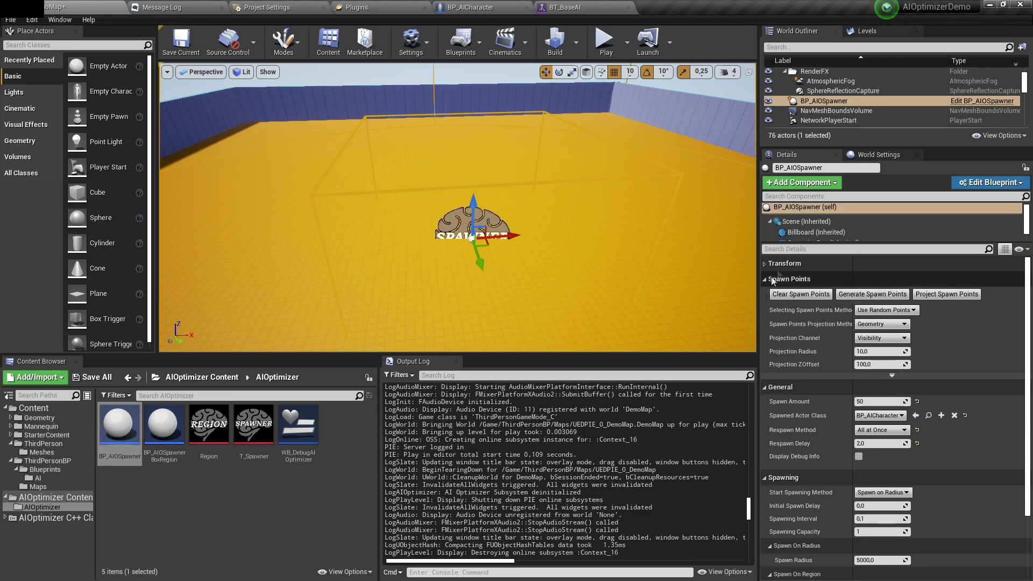
Scale the spawner's SpawningBox component to 2.5 along X, then deselect it
scroll(813, 226, "down", 1)
left_click(814, 224)
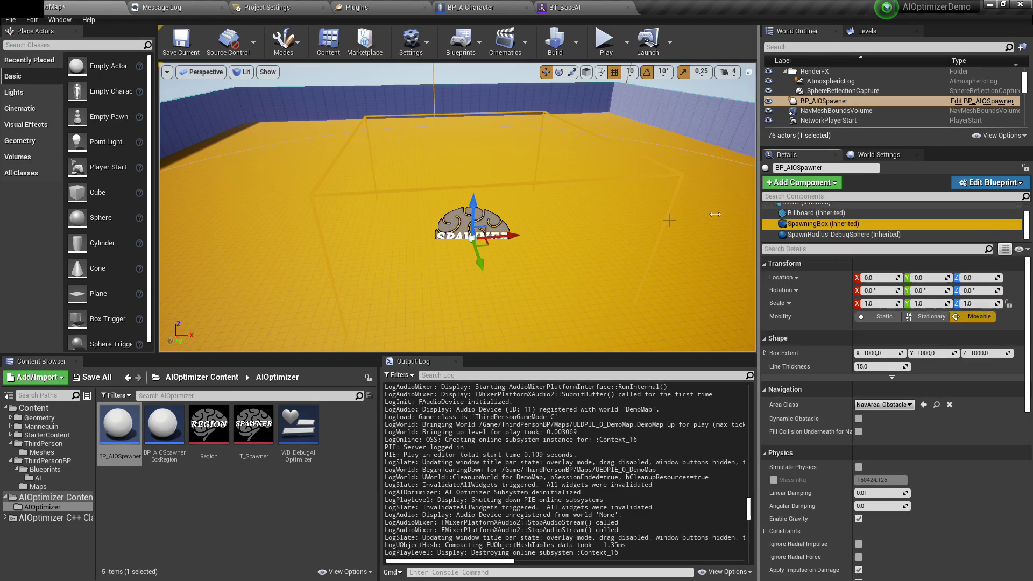
key("r")
left_click_drag(501, 252, 532, 252)
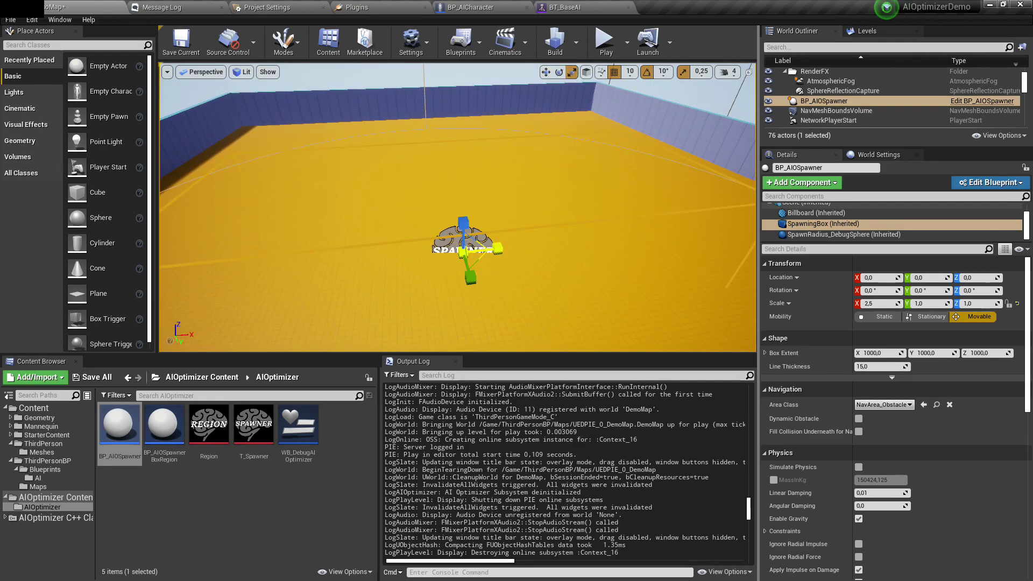
right_click_drag(492, 252, 492, 303)
key("Escape")
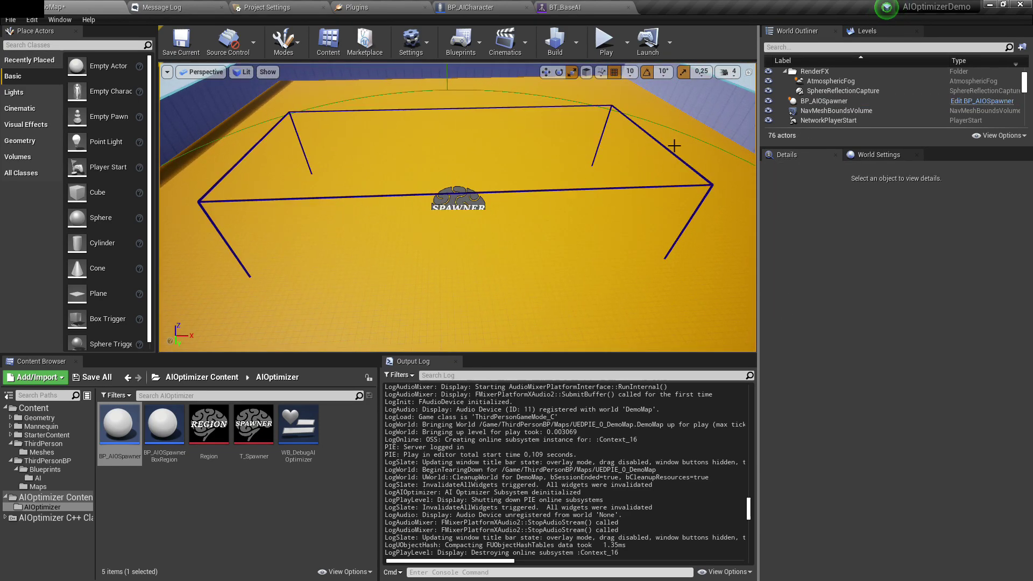
Play from the floor near the spawner to check how the AI characters spawn in the widened box, then stop
right_click(425, 247)
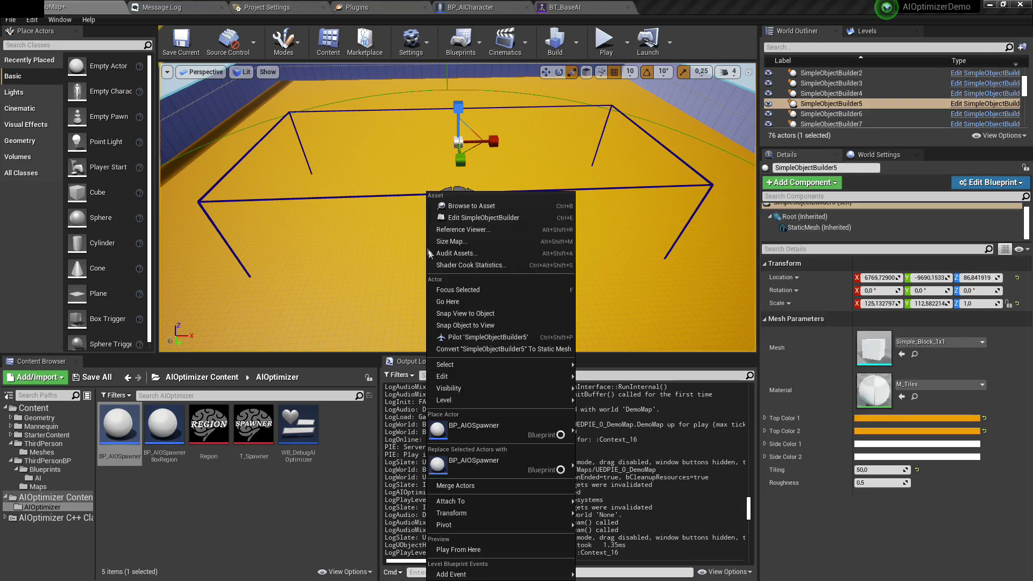
left_click(487, 548)
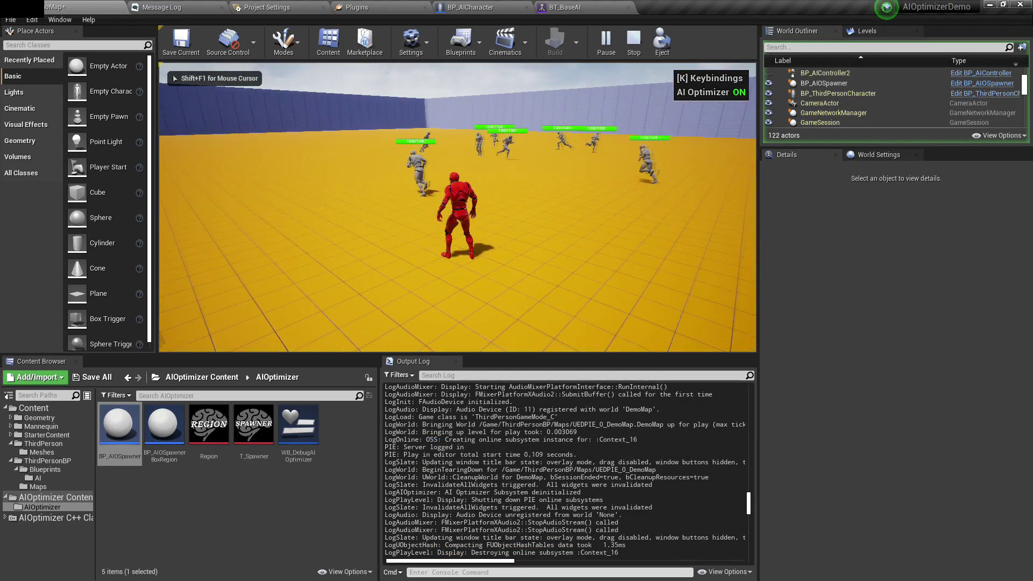
key("Escape")
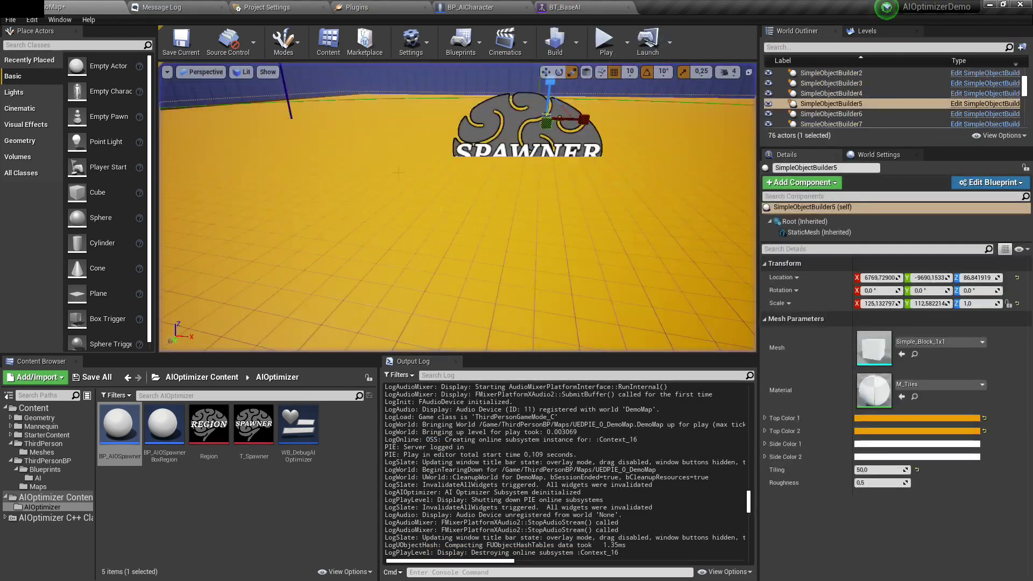
Set the spawner's spawn point selection method to Use Specified Spawn Points and generate its spawn points
key("s")
right_click_drag(393, 171, 441, 177)
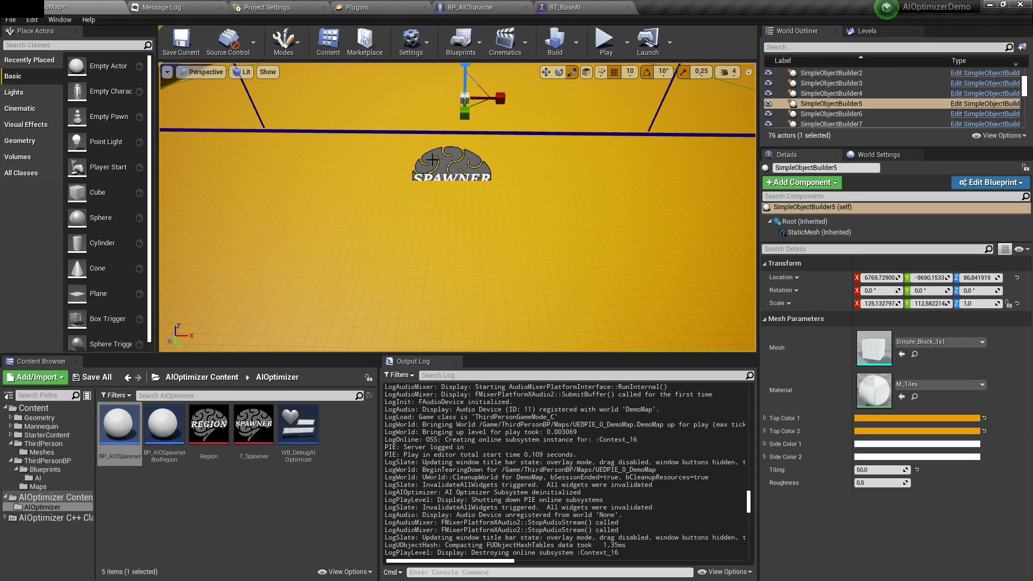
left_click(451, 154)
key("f")
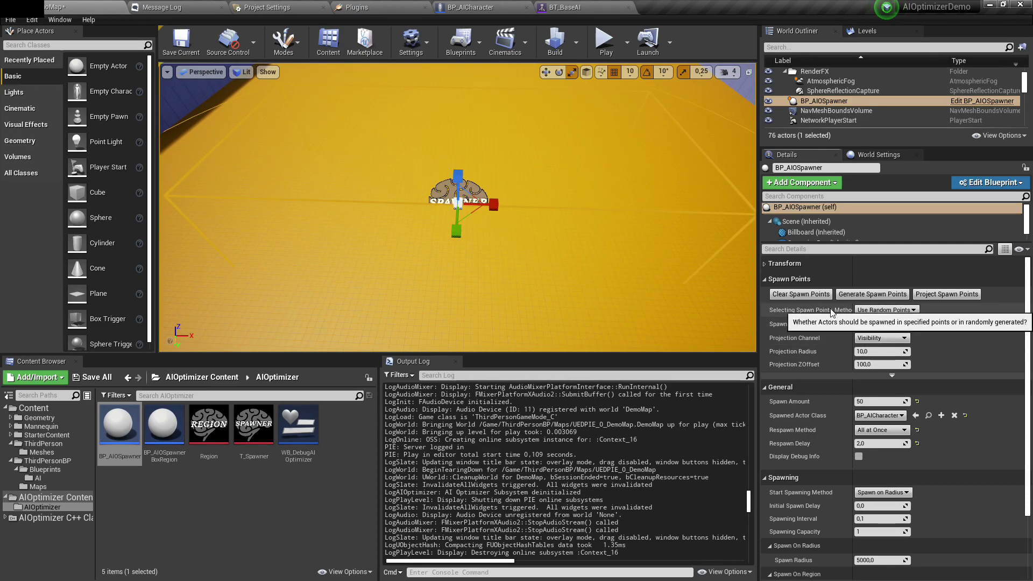
left_click(874, 311)
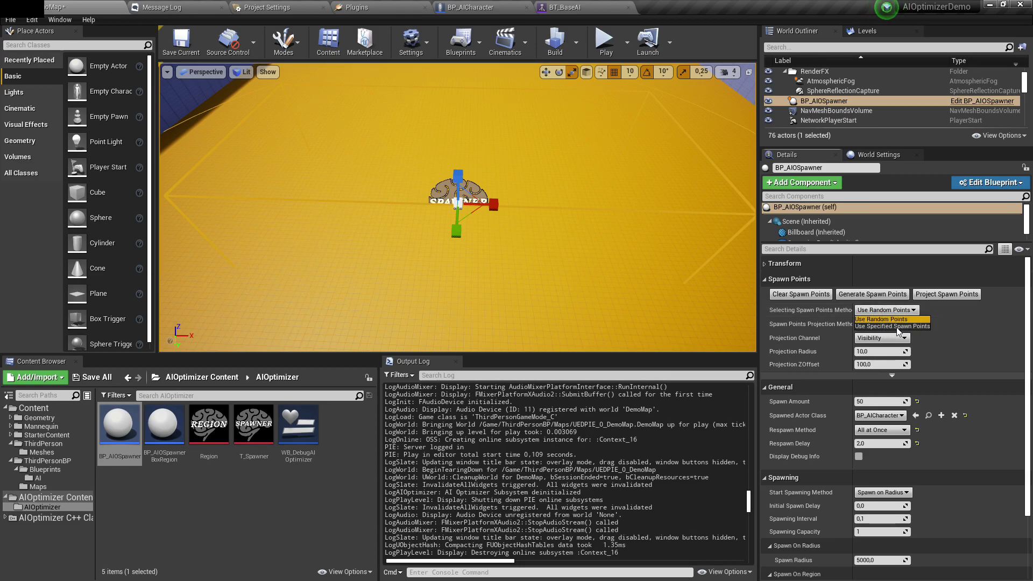
left_click(896, 326)
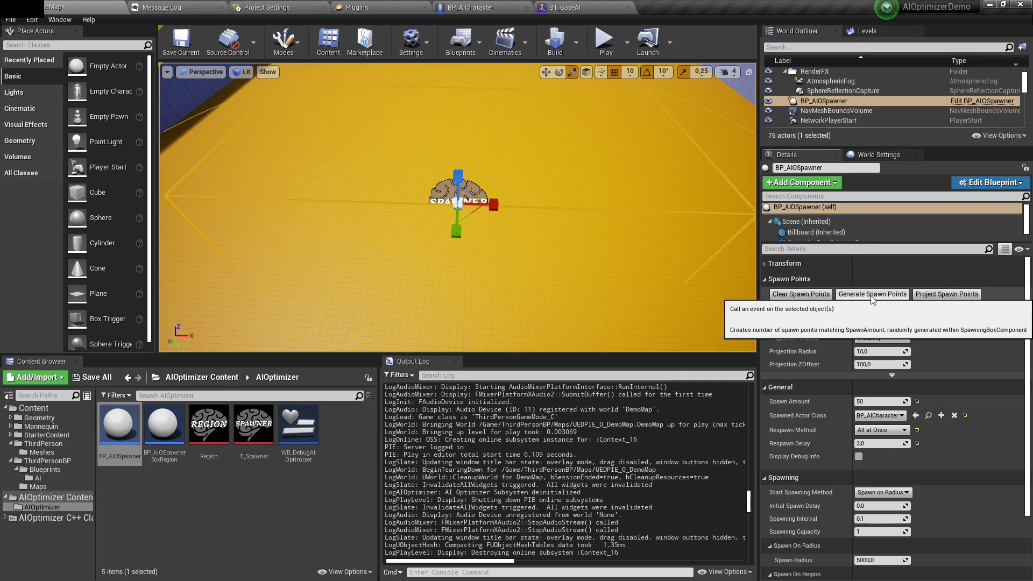
left_click(871, 296)
right_click_drag(523, 260, 447, 250)
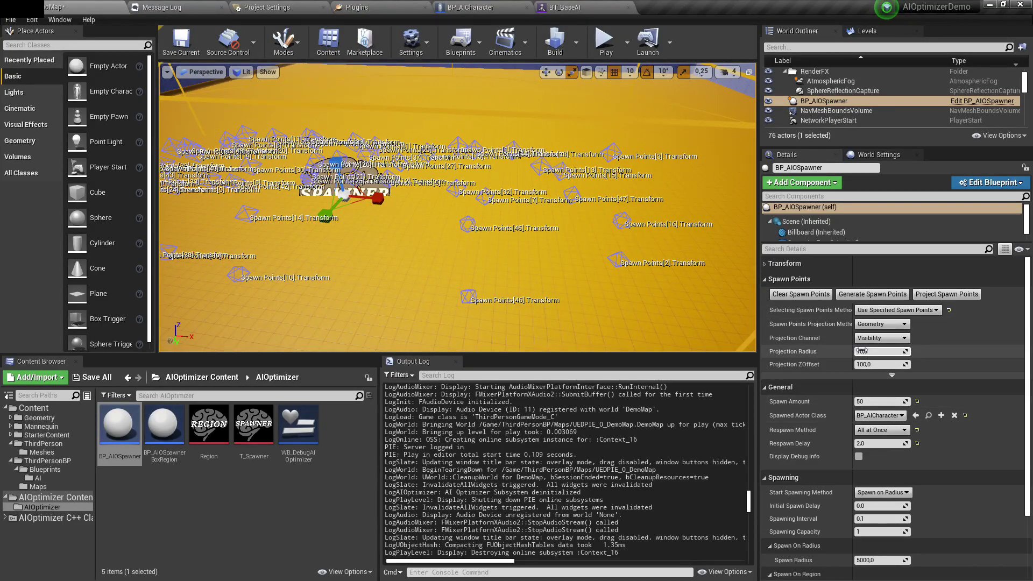
Set the spawner's Spawn Amount to 40 and regenerate the spawn points
scroll(804, 383, "down", 2)
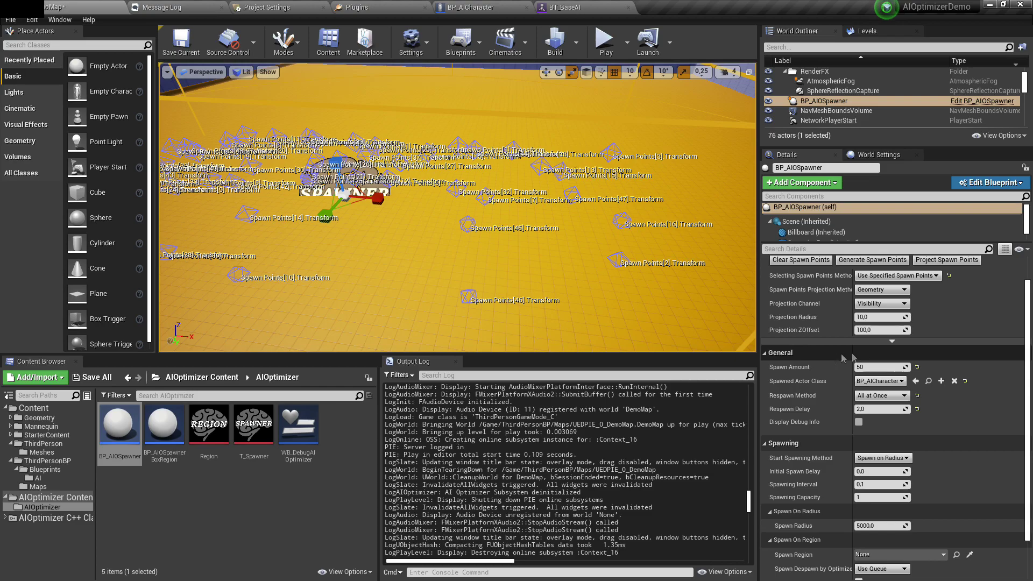
scroll(872, 376, "up", 1)
left_click(880, 384)
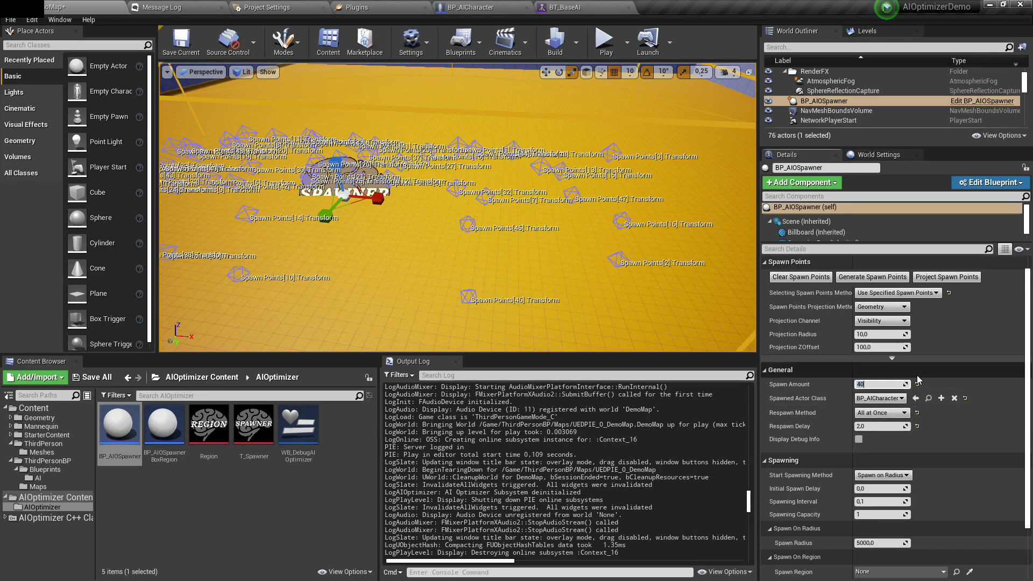
left_click(872, 277)
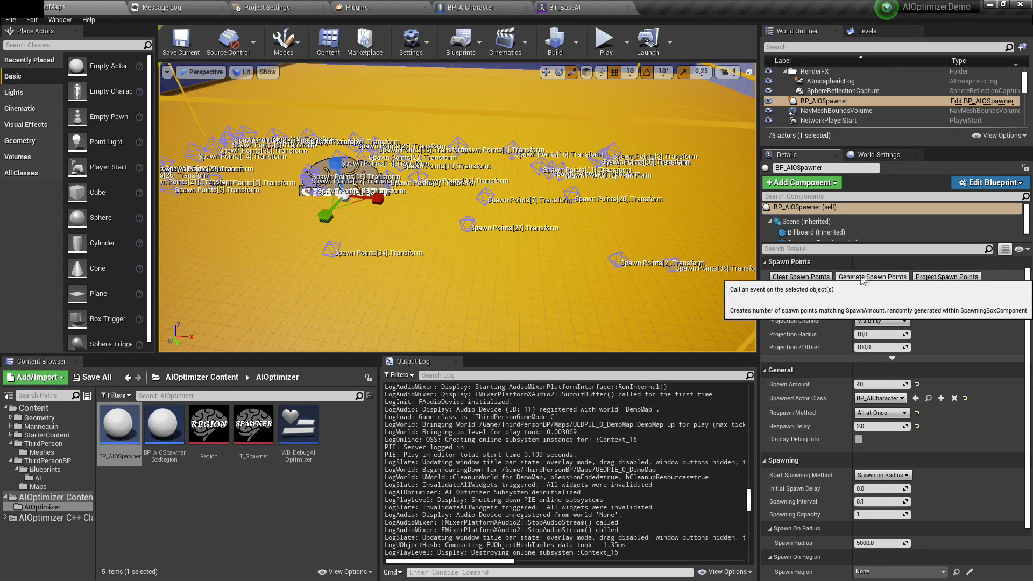
mouse_move(376, 202)
right_mouse_down()
mouse_move(366, 202)
mouse_move(376, 203)
right_mouse_up()
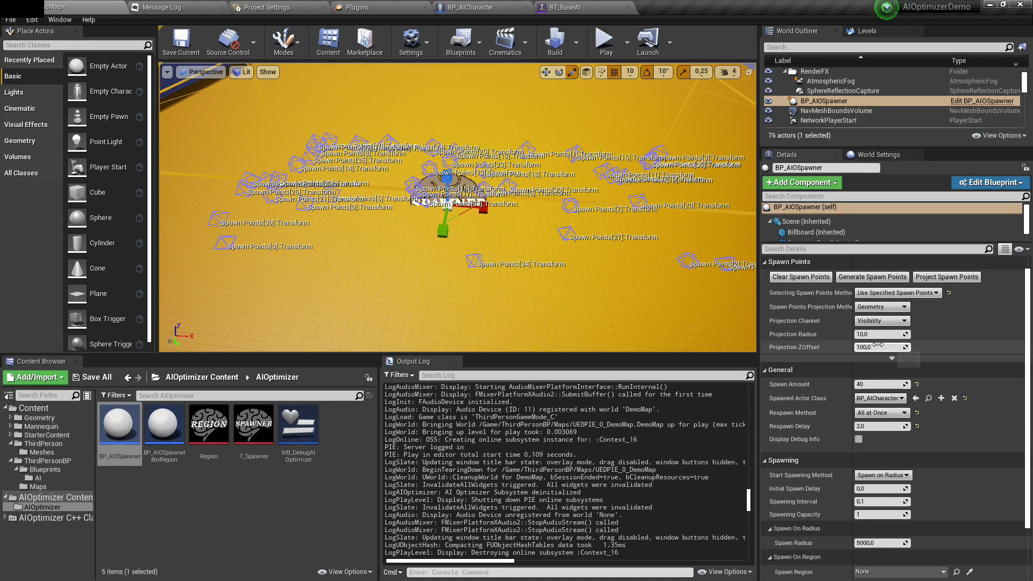
right_click_drag(457, 215, 579, 260)
key("w")
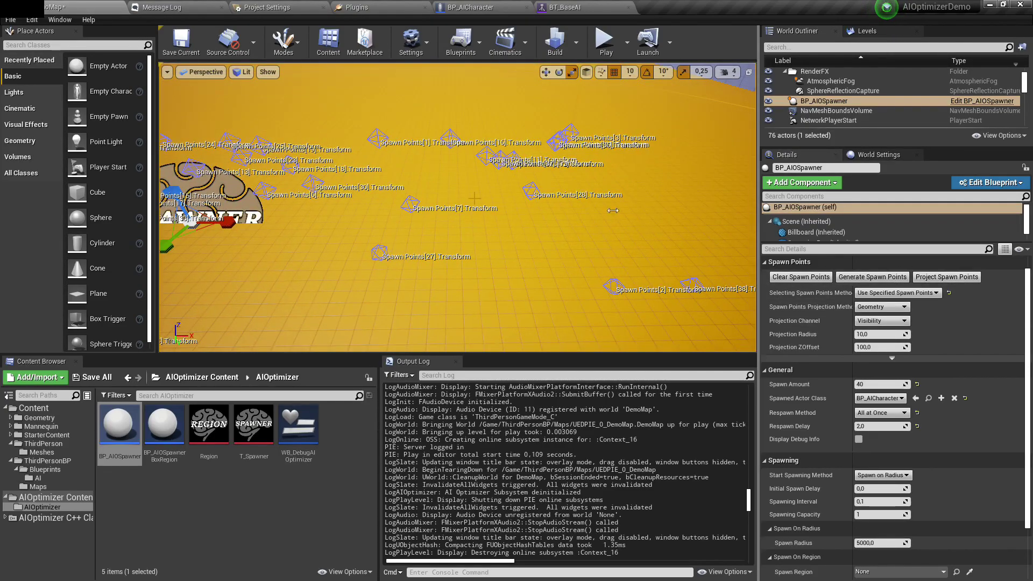
Place an enlarged cube on the floor among the spawn points, reselect the spawner and project its spawn points onto the geometry
left_click_drag(105, 193, 619, 156)
left_click(203, 183)
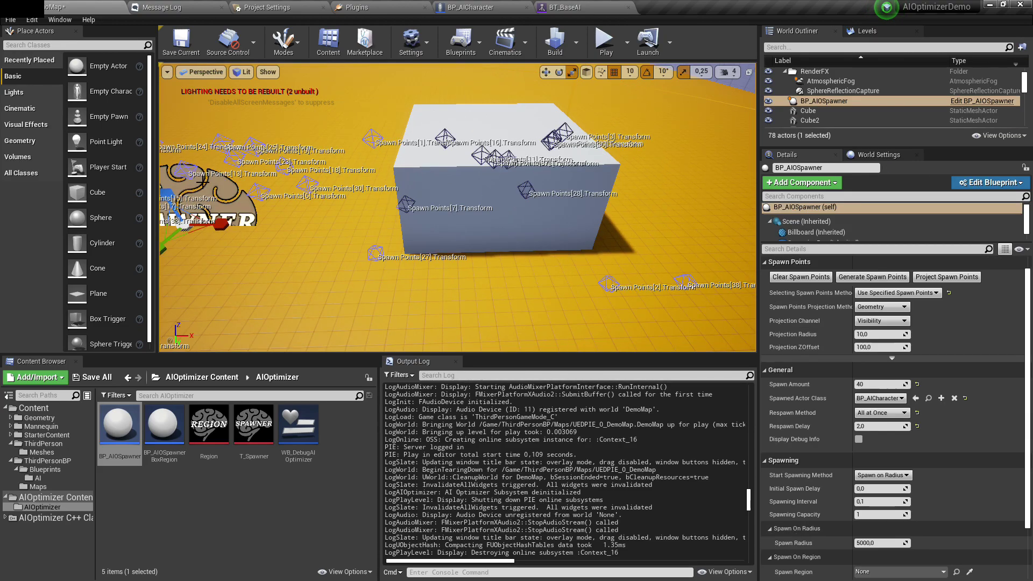
left_click(929, 281)
right_click_drag(689, 215, 469, 252)
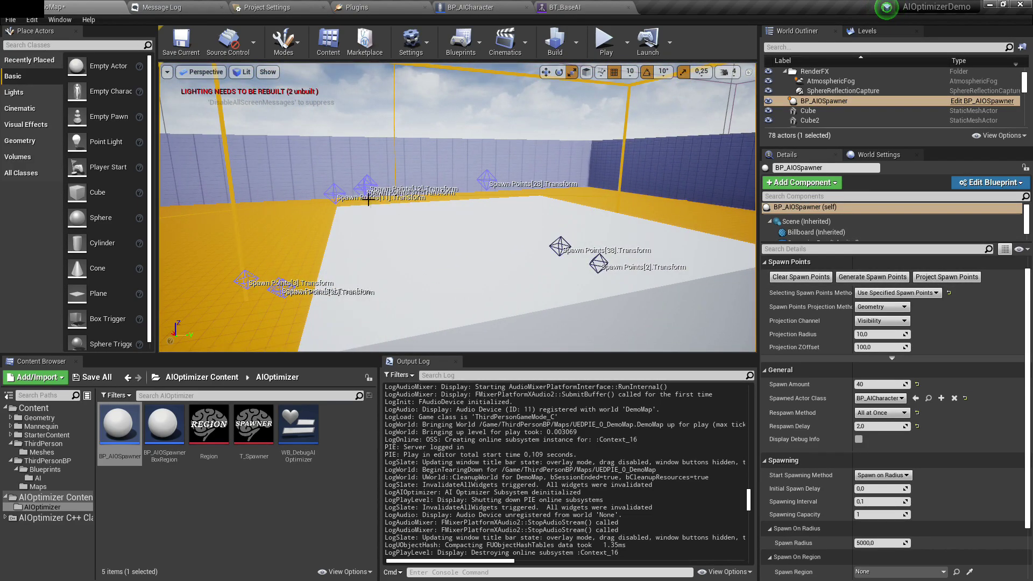
right_click_drag(348, 184, 348, 184)
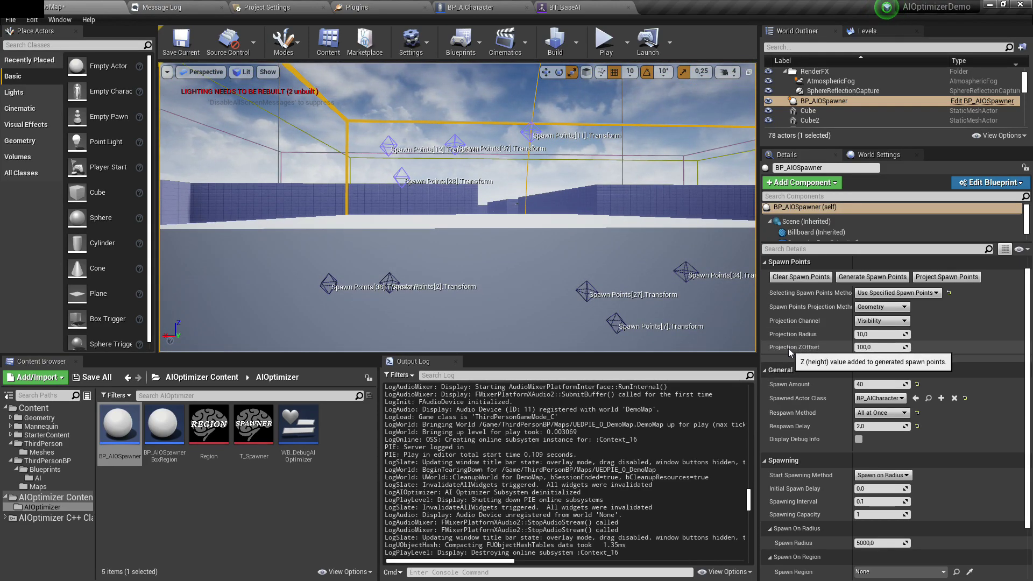
Project the spawn points with Projection ZOffset set to 0, then restore the offset to 100 and project them again
left_click(876, 347)
type("0")
key("Return")
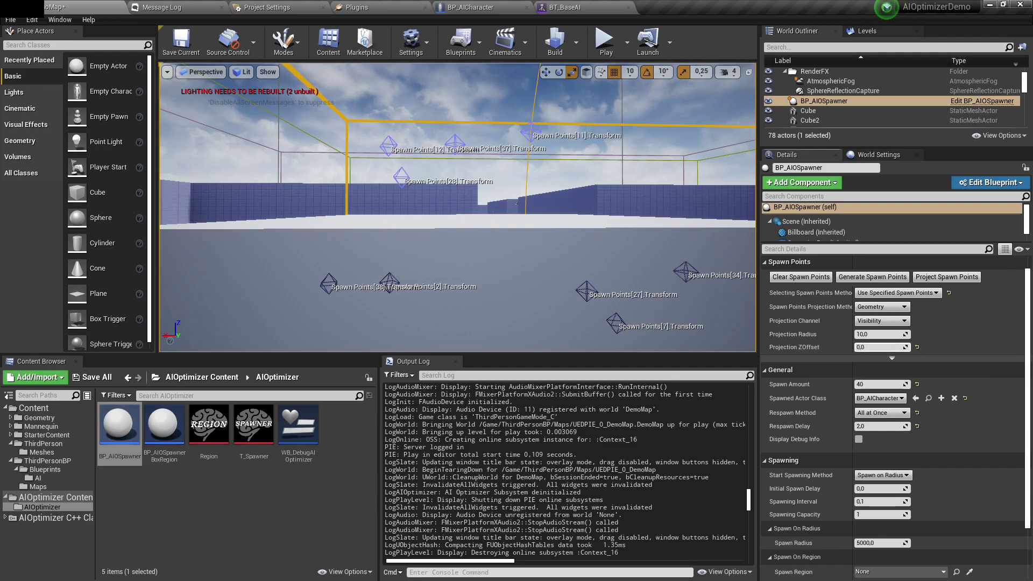
left_click(965, 279)
right_click_drag(411, 173, 410, 172)
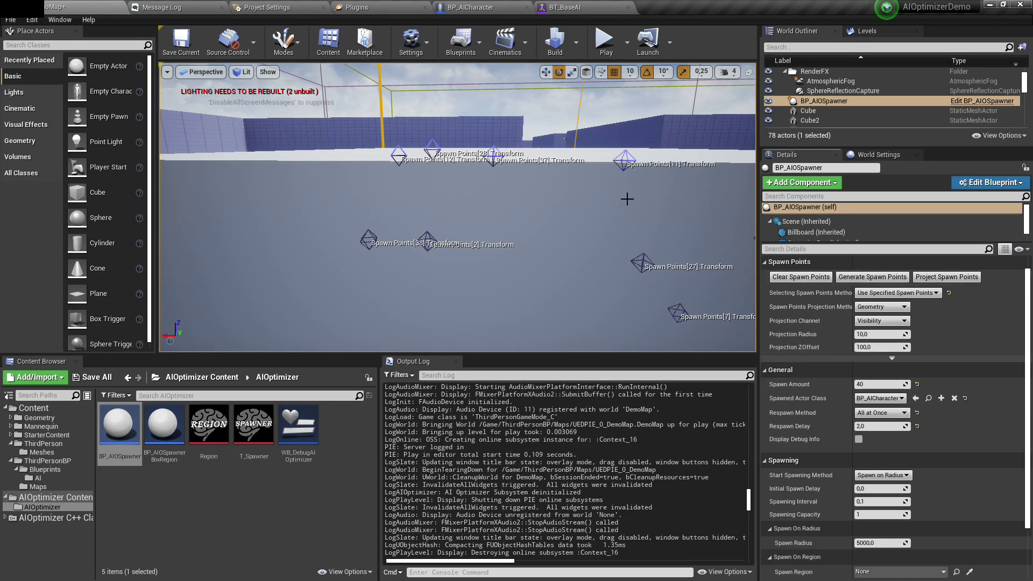
right_click_drag(627, 199, 584, 190)
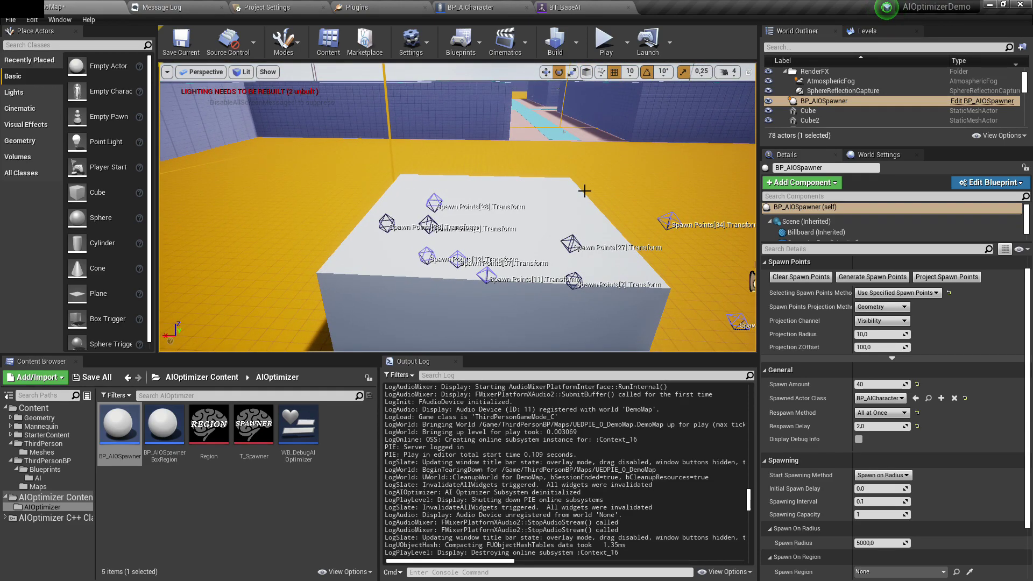
left_click(946, 276)
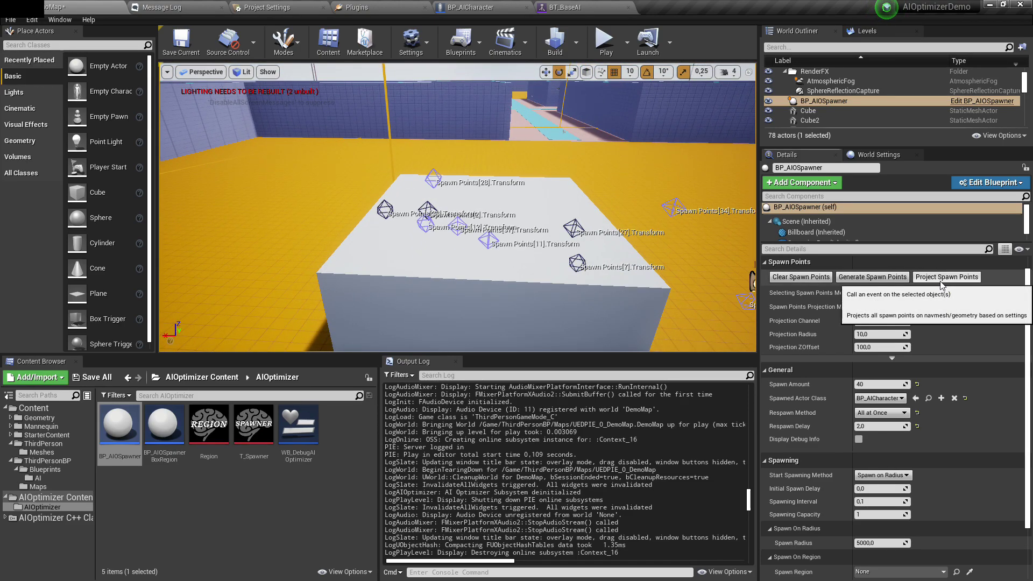
Delete the large cube, then reselect the spawner and project its spawn points back onto the floor
left_click(621, 313)
right_click_drag(621, 313, 621, 313)
key("Delete")
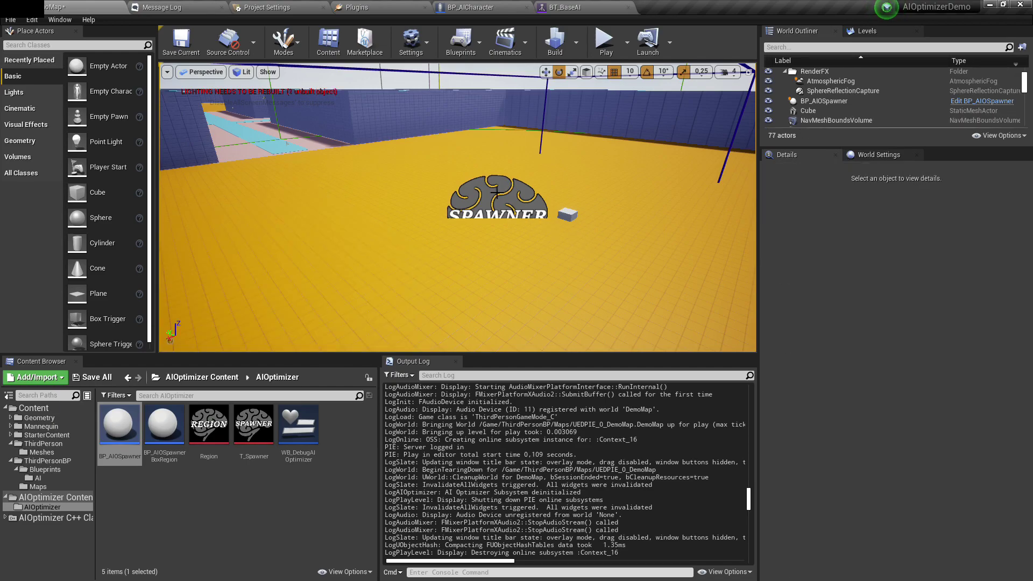
left_click(497, 192)
left_click(941, 280)
Play from the floor near the spawner to check the AI characters spawning at the specified points, then stop
right_click_drag(476, 293, 476, 293)
right_click(369, 298)
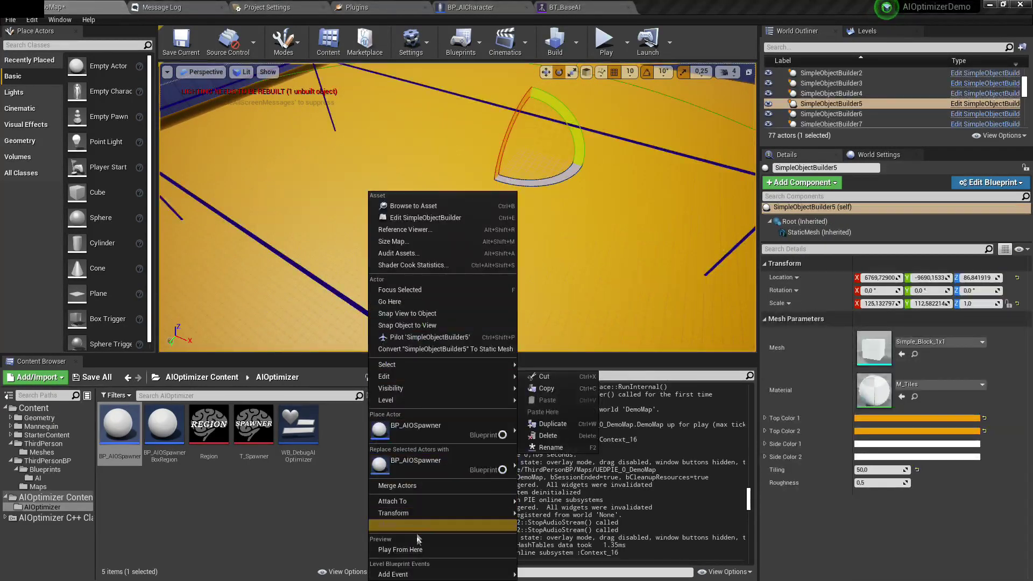
left_click(418, 546)
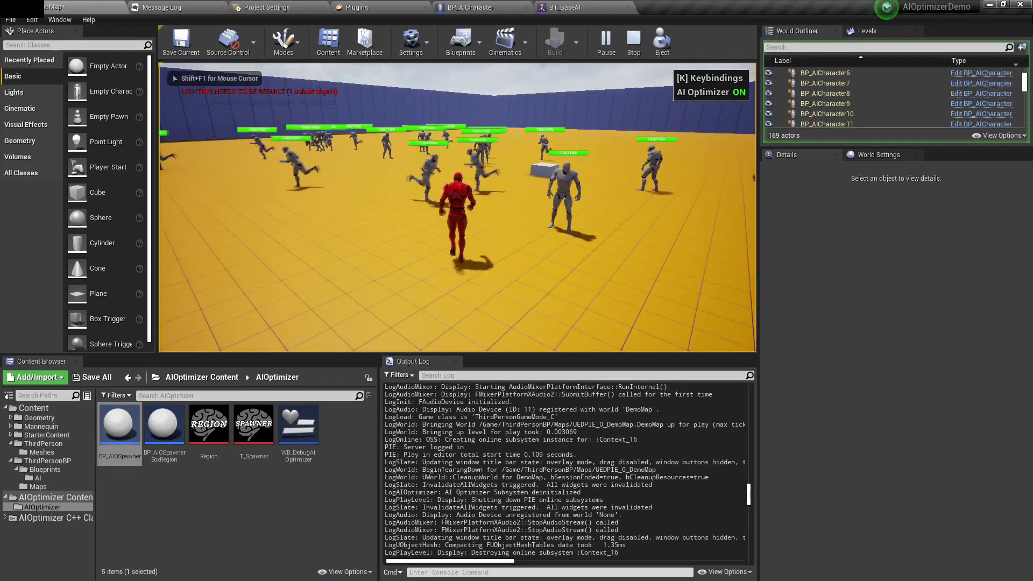
key("Escape")
Set the spawner's spawn point selection method to Use Random Points and clear its existing spawn points
right_click_drag(459, 186, 490, 190)
left_click(489, 188)
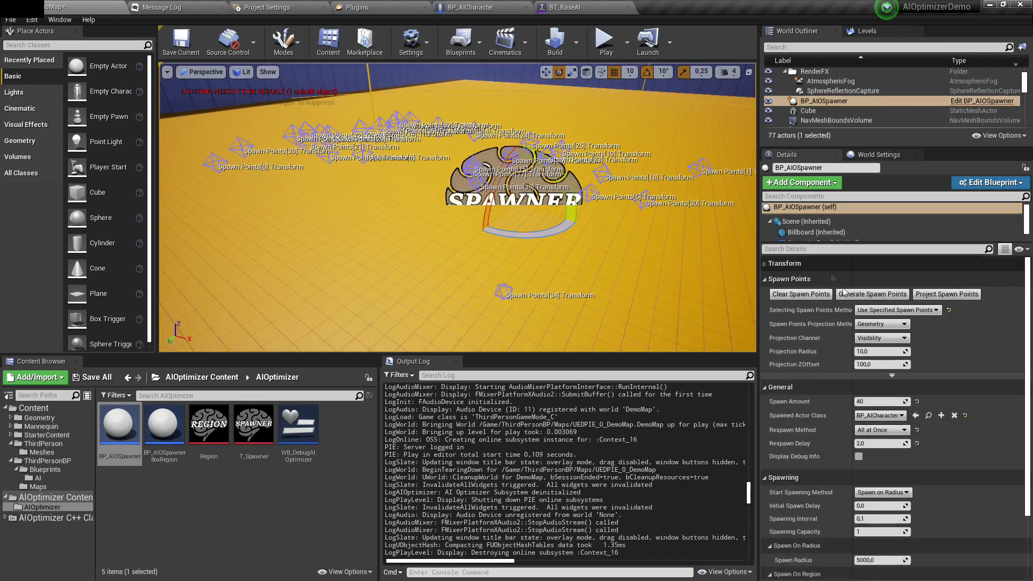
left_click(887, 310)
left_click(877, 319)
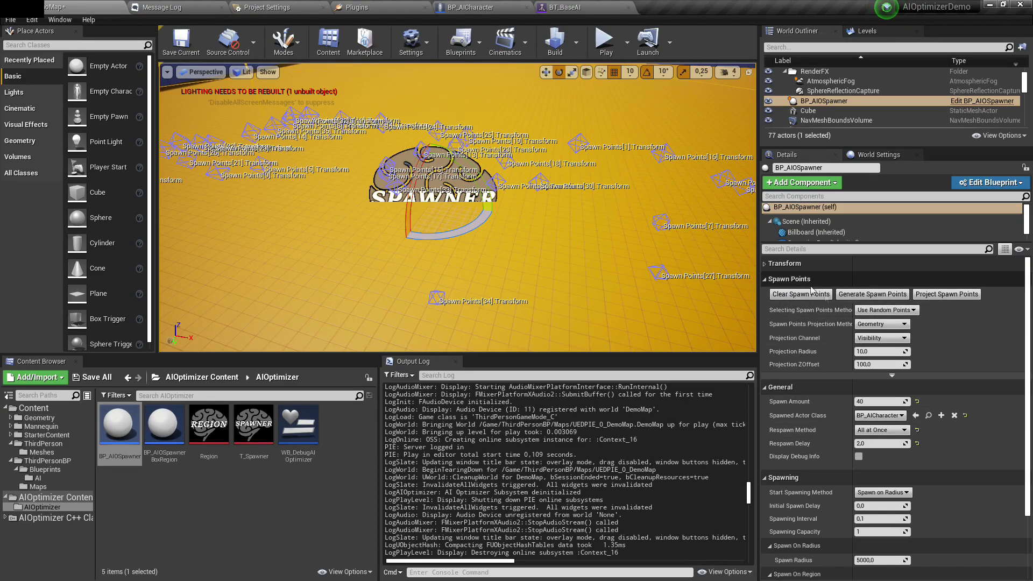
left_click(793, 294)
key("s")
right_click_drag(599, 222, 599, 174)
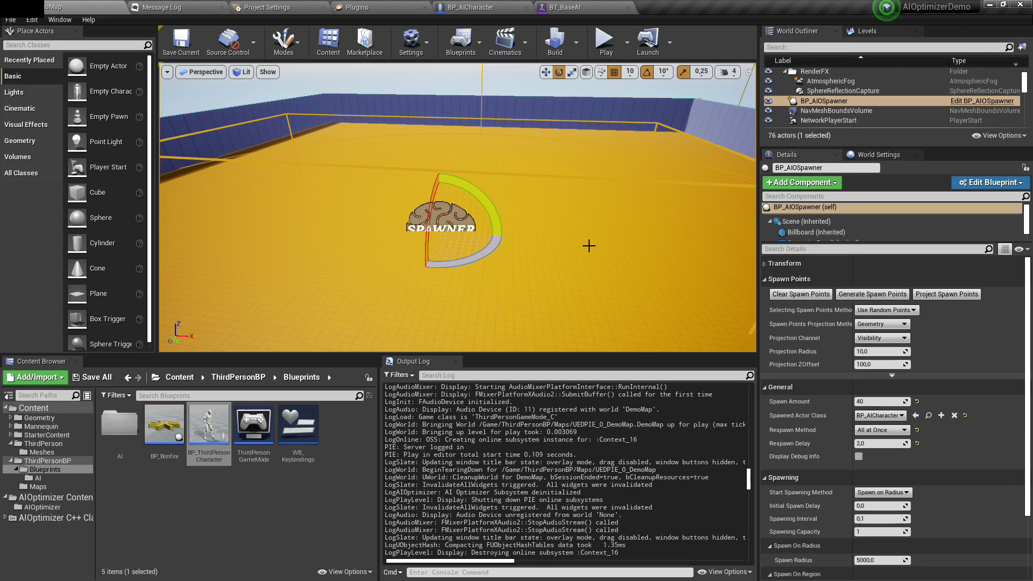
Assign BP_Bonfire from the ThirdPersonBP Blueprints folder as the Spawned Actor Class and set Projection ZOffset to 0
left_click(164, 427)
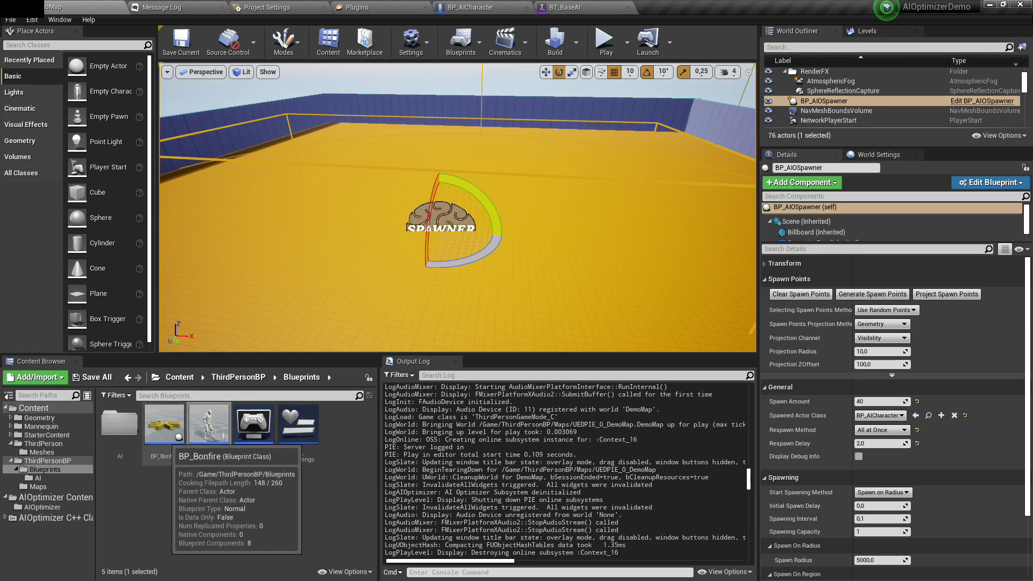
left_click_drag(164, 430, 876, 417)
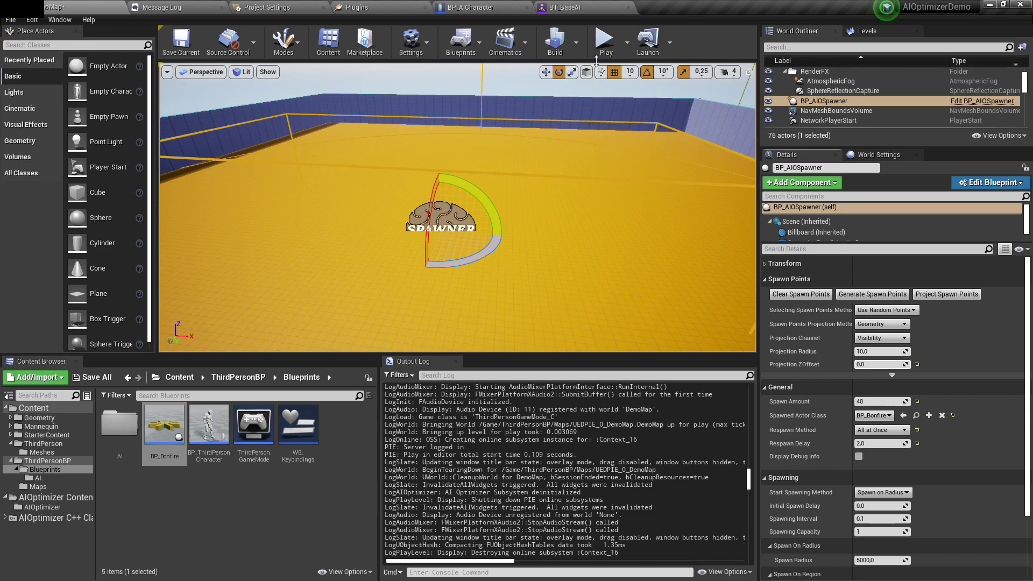
Play the level and run toward the spawner to check how the bonfires spawn, then stop
left_click(614, 47)
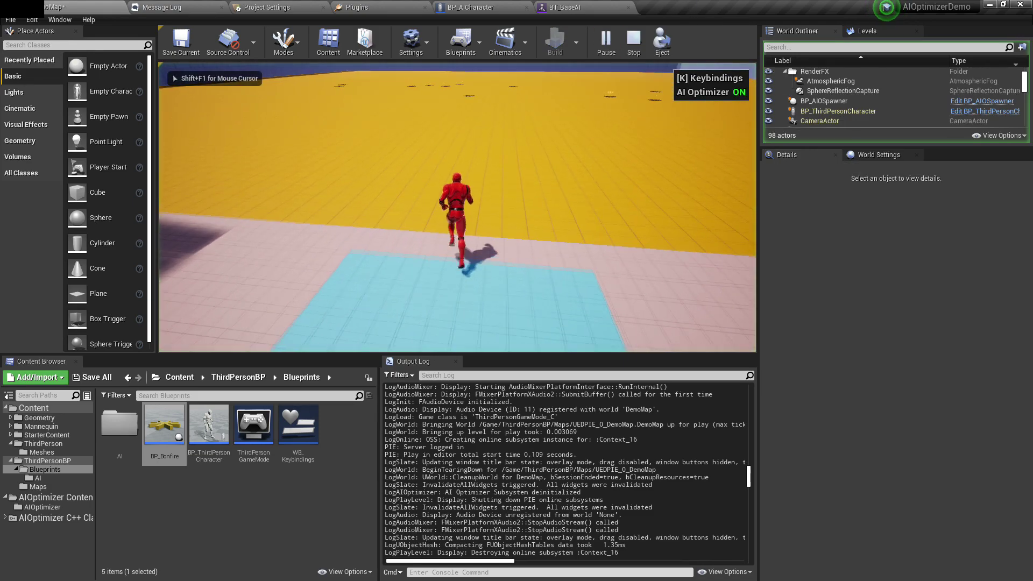
key("w")
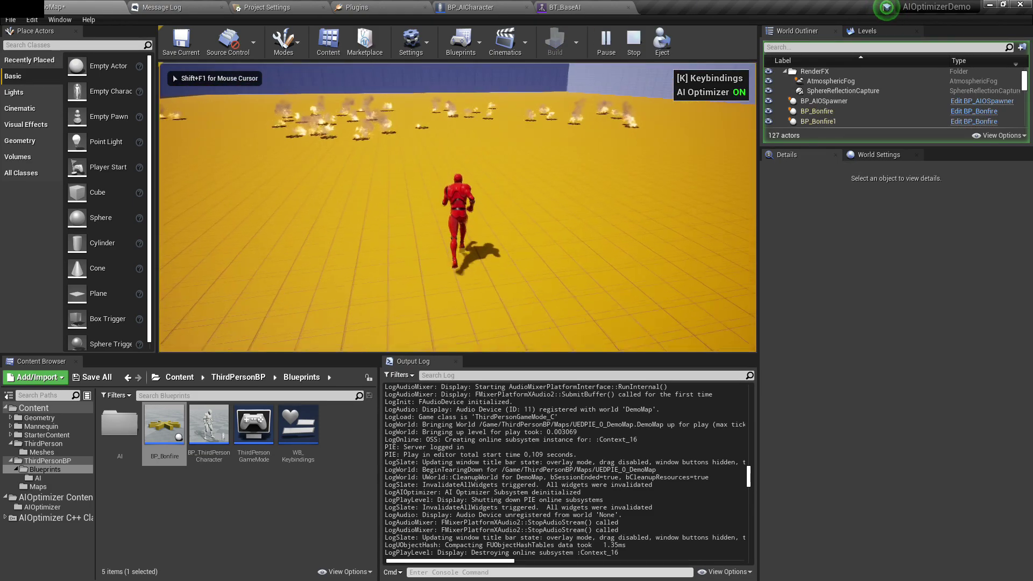
key("d")
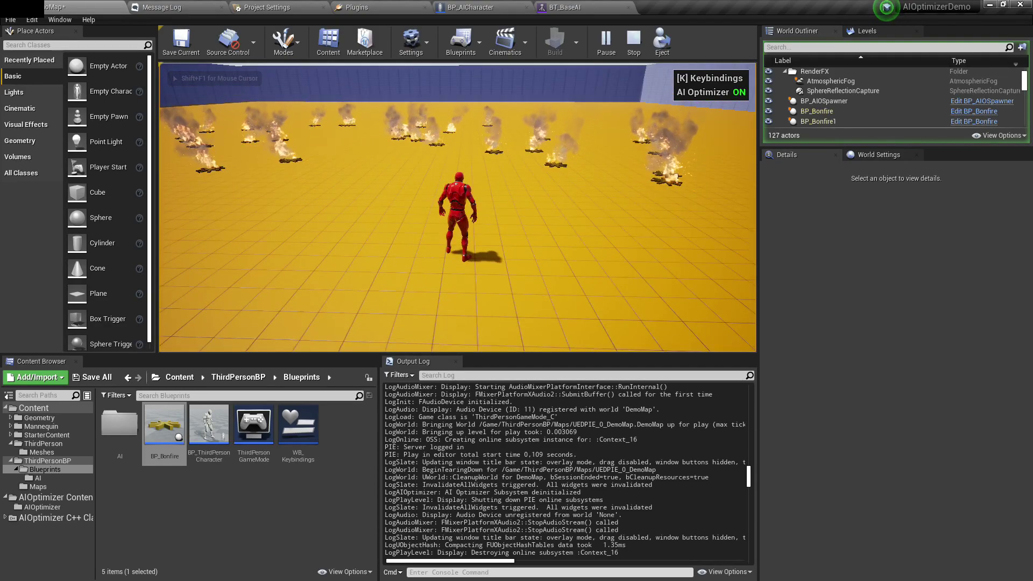
key("Escape")
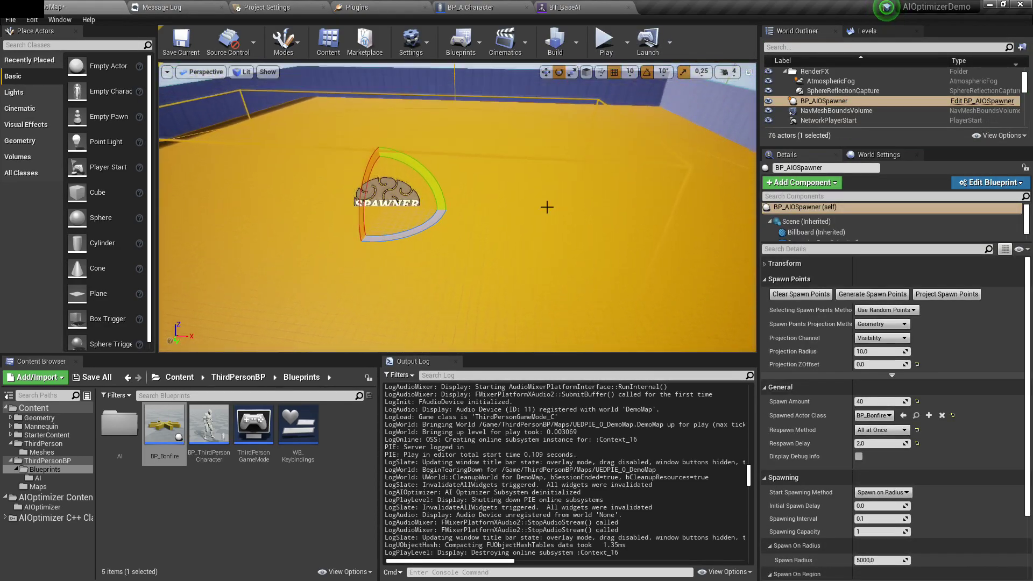
Set the spawner's Spawned Actor Class back to BP_AICharacter
left_click(885, 416)
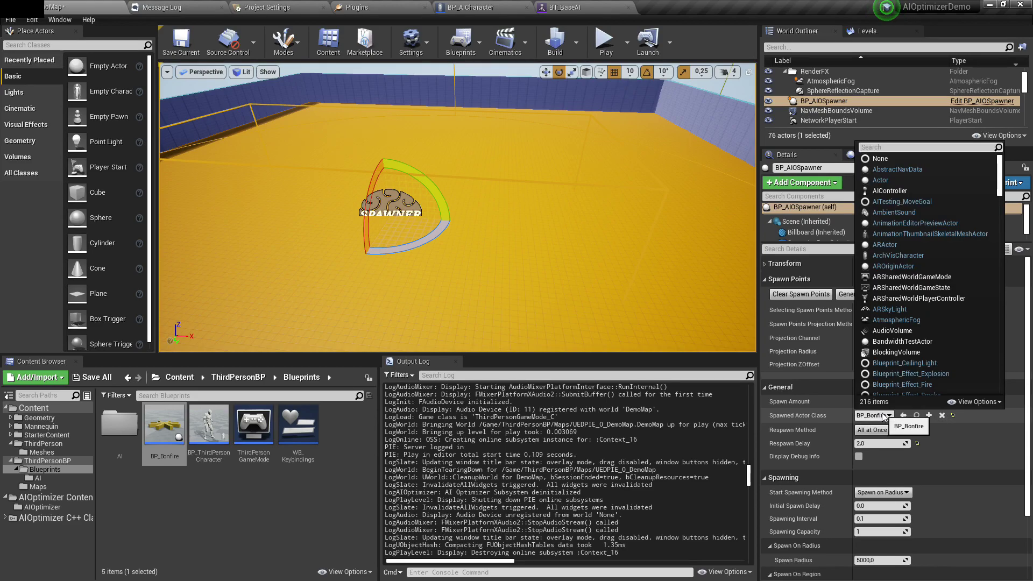
type("AI CHARA")
left_click(896, 449)
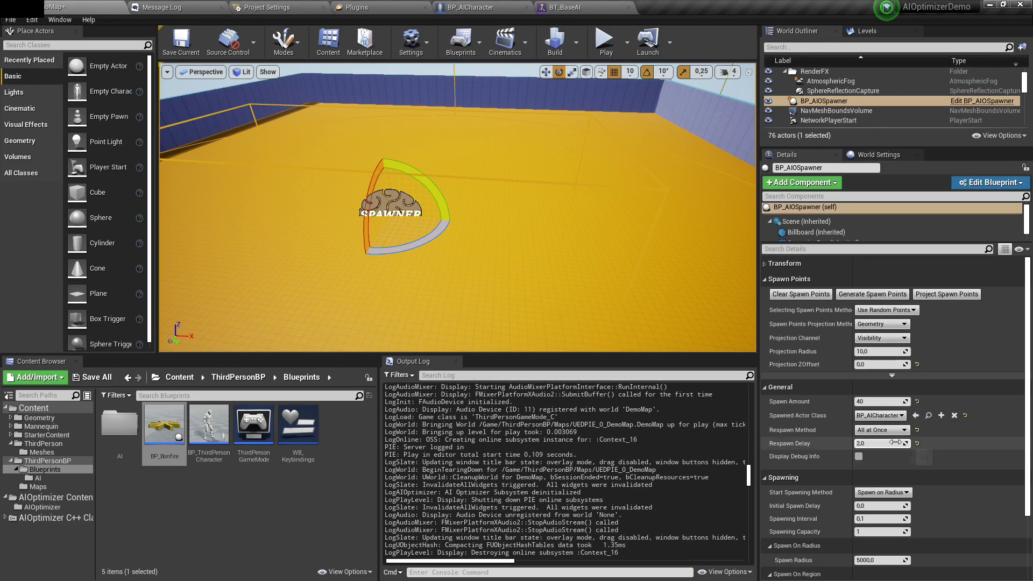
Set the spawner's Start Spawning Method to Spawn on Game Start
scroll(807, 431, "down", 3)
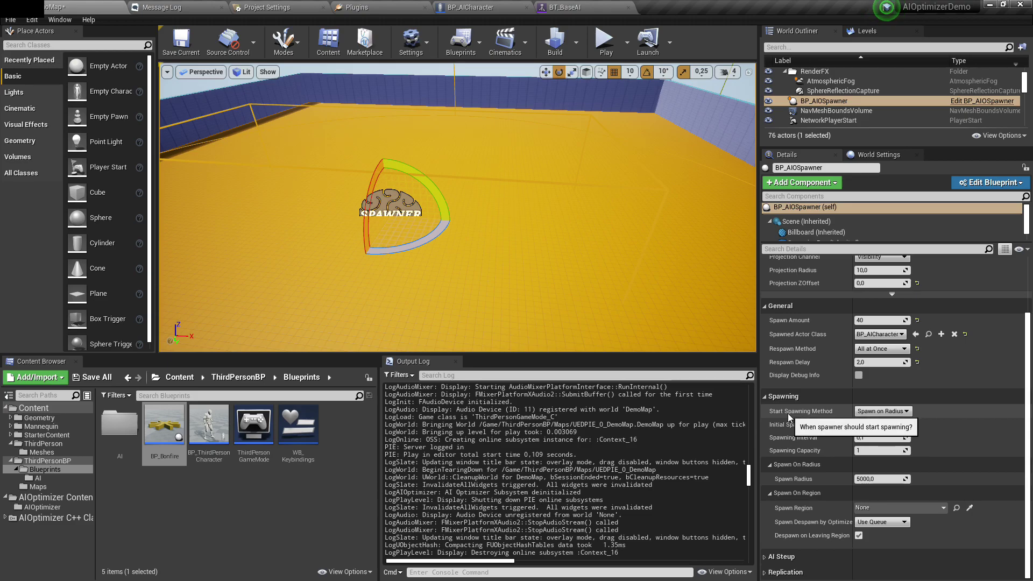
left_click(882, 411)
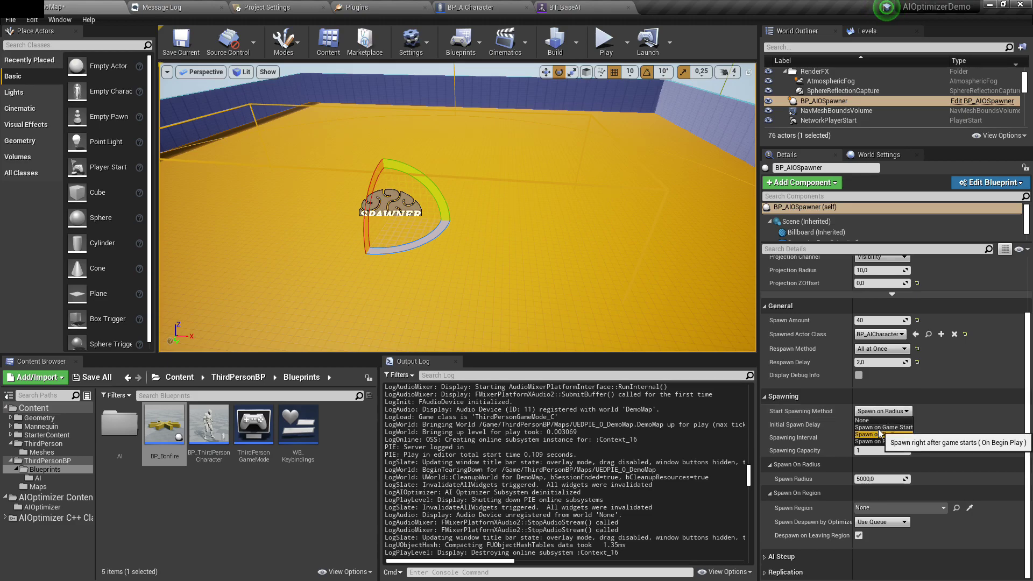
left_click(872, 427)
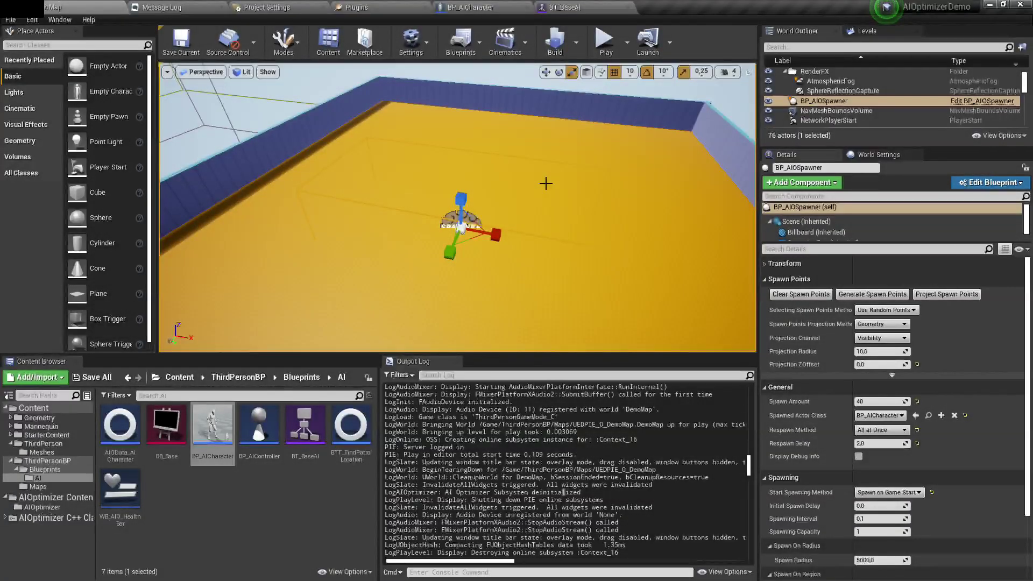
Scale the SpawningBox component to 2.25 along X and 3.25 along Y, and set the spawner's Spawn Amount to 100
scroll(813, 234, "down", 1)
left_click(821, 227)
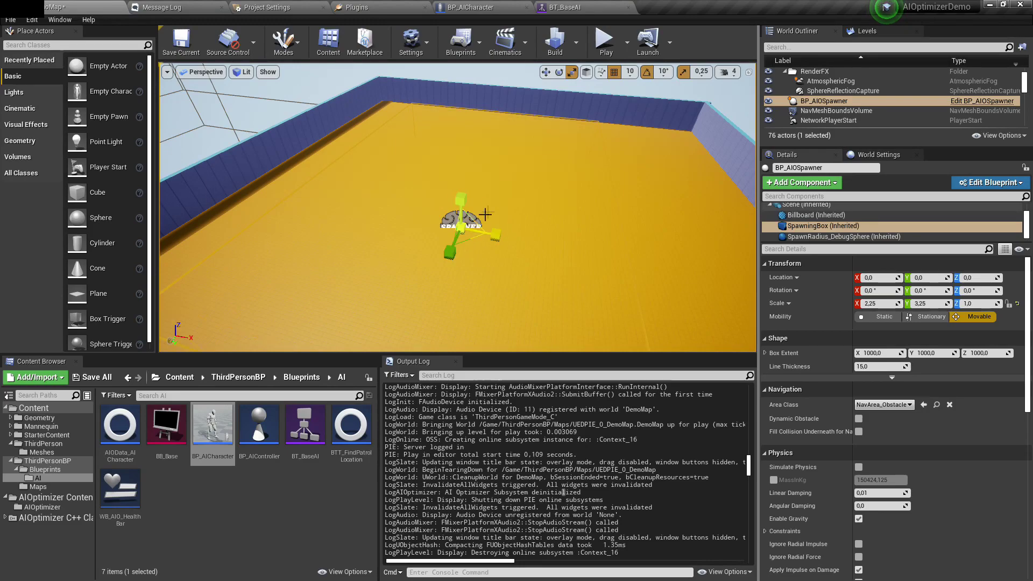
scroll(818, 226, "up", 2)
left_click(831, 209)
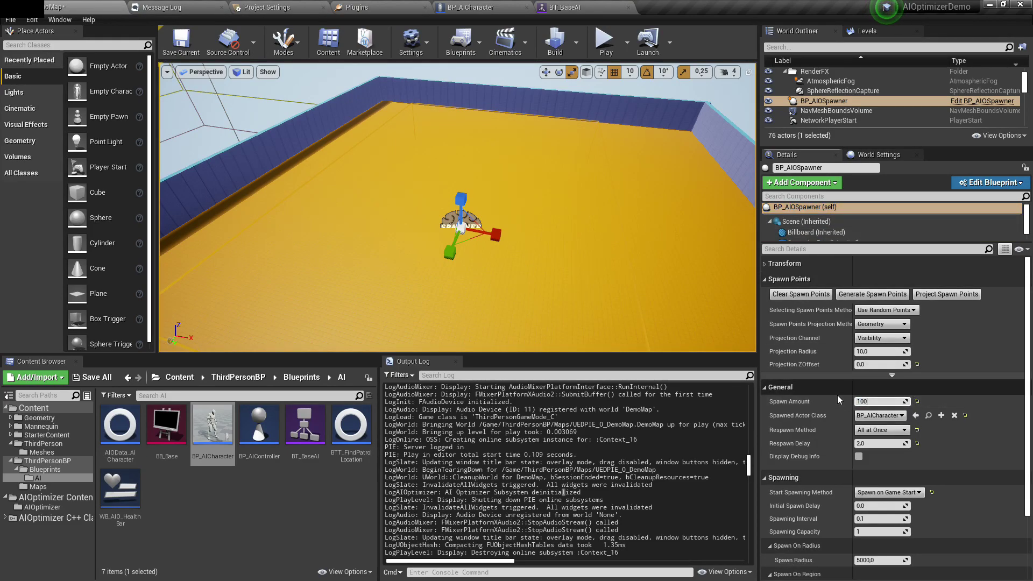
Play from the floor near the spawner and move around to check the characters spawning at game start, then stop
right_click(471, 299)
left_click(539, 512)
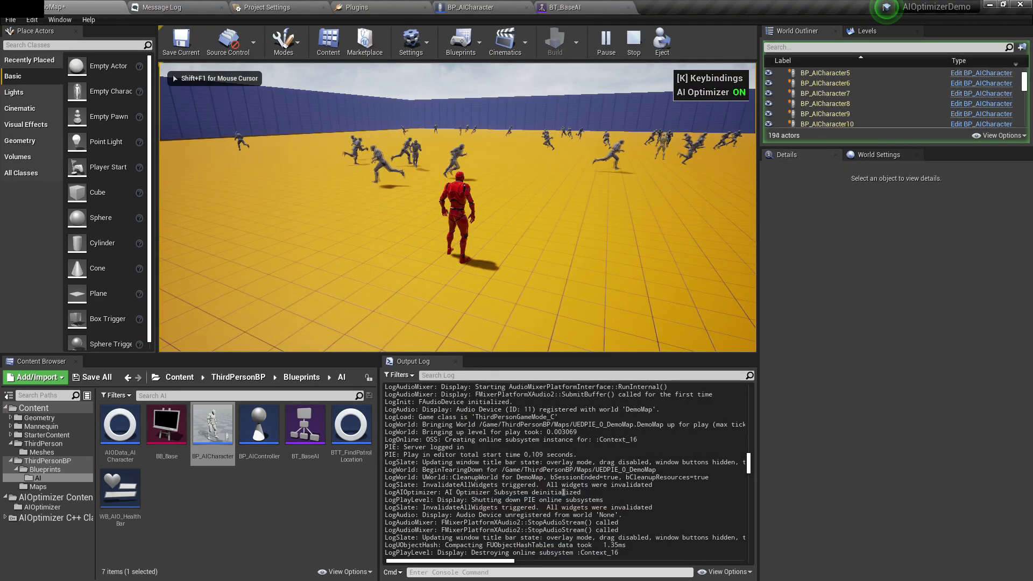
key("s")
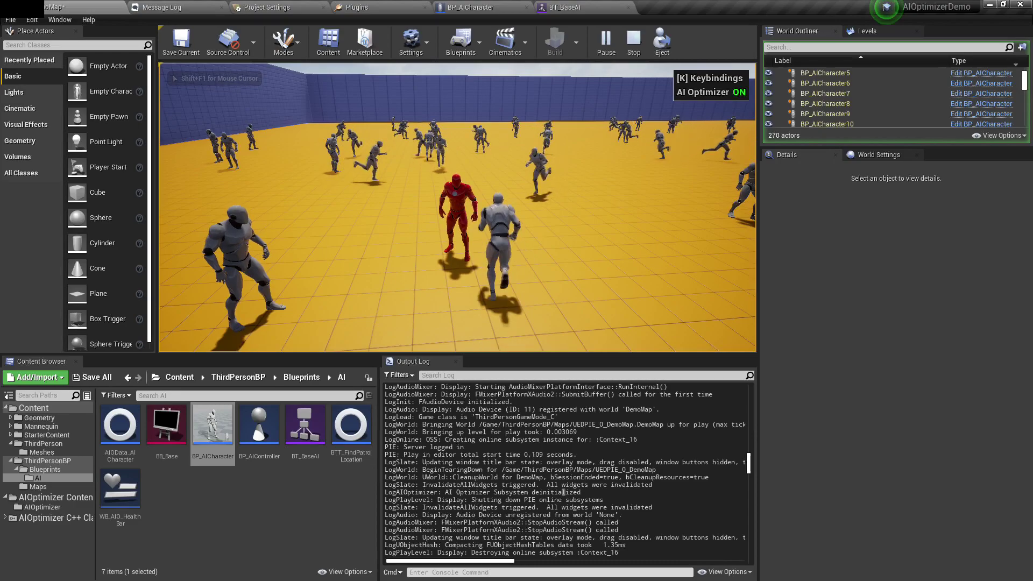
key("w")
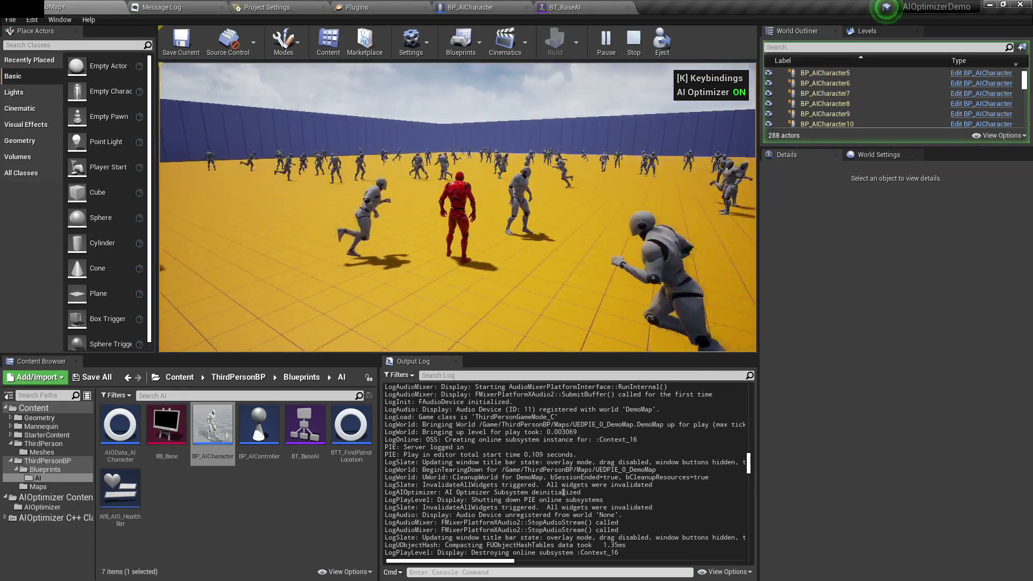
key("Escape")
Set the spawner's Spawning Capacity to 3 and Spawning Interval to 0.01, then save the level
left_click(458, 161)
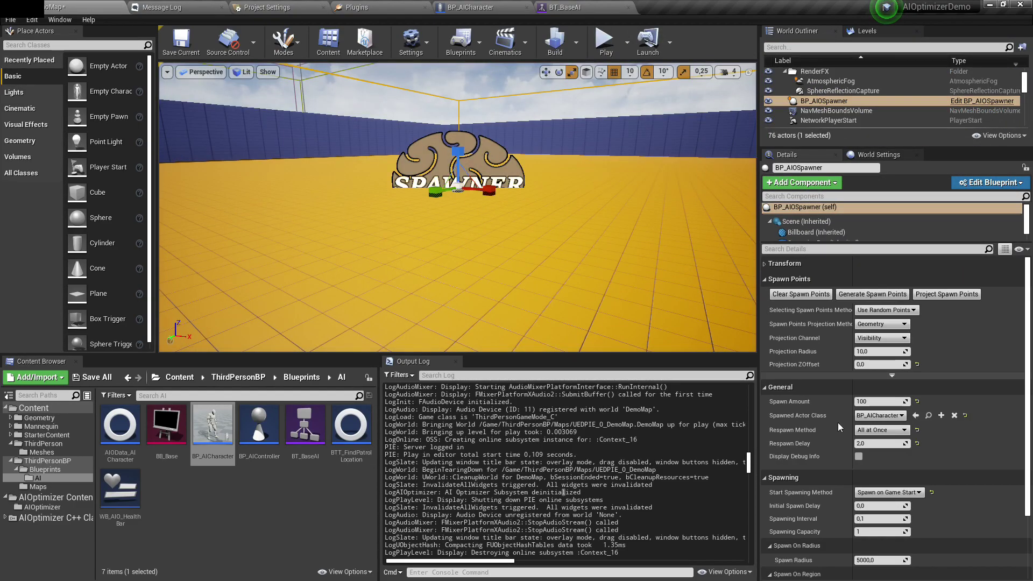
scroll(838, 421, "down", 4)
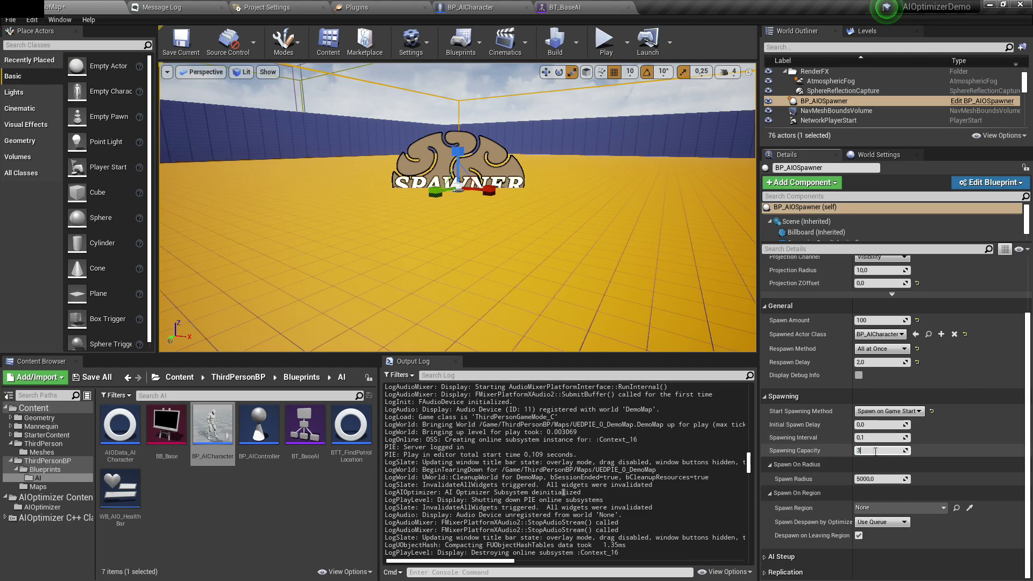
mouse_move(800, 450)
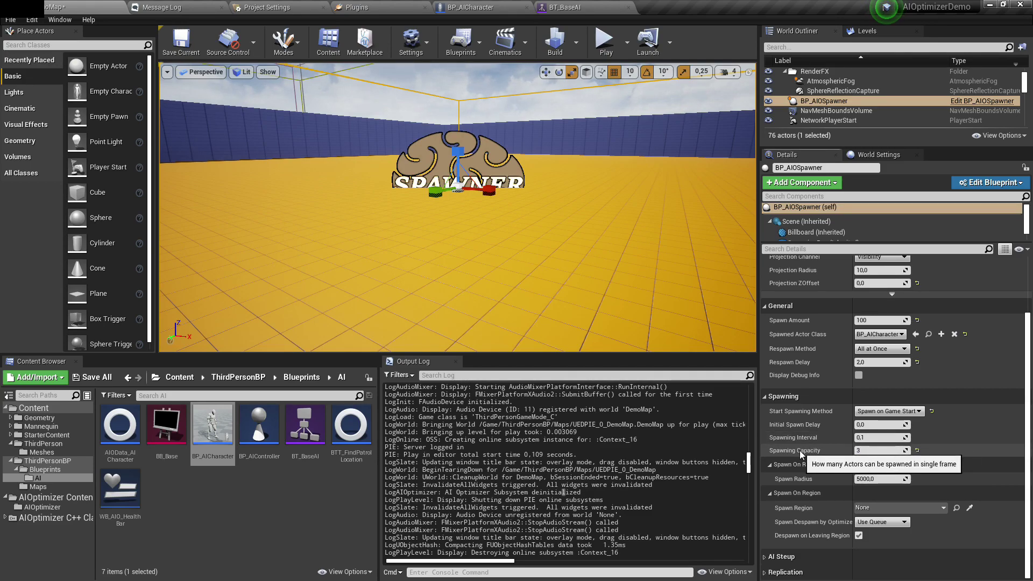
left_click(882, 437)
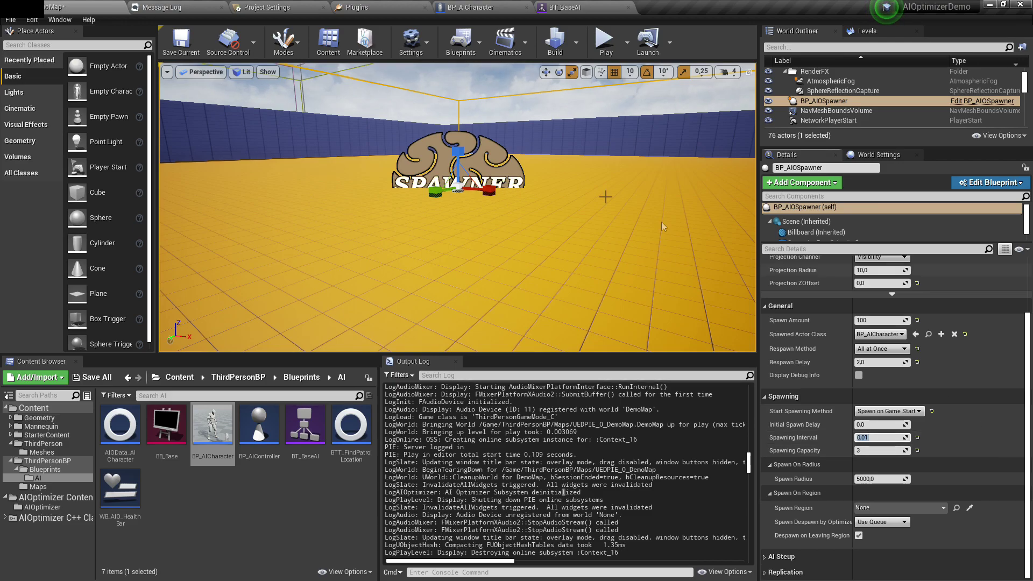
left_click(178, 51)
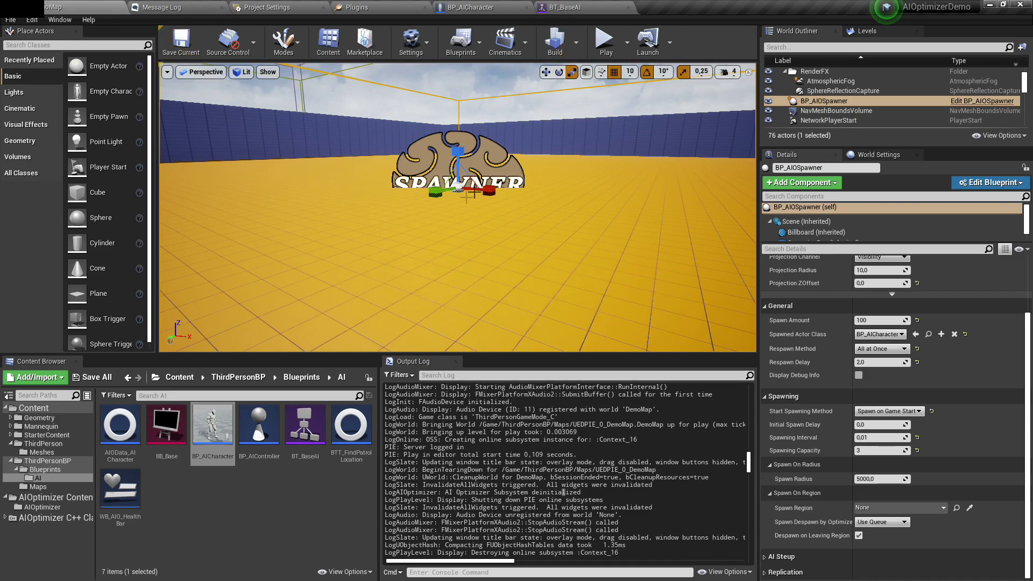
Open the BP_AICharacter blueprint and add an AIOSubject component to it
double_click(212, 428)
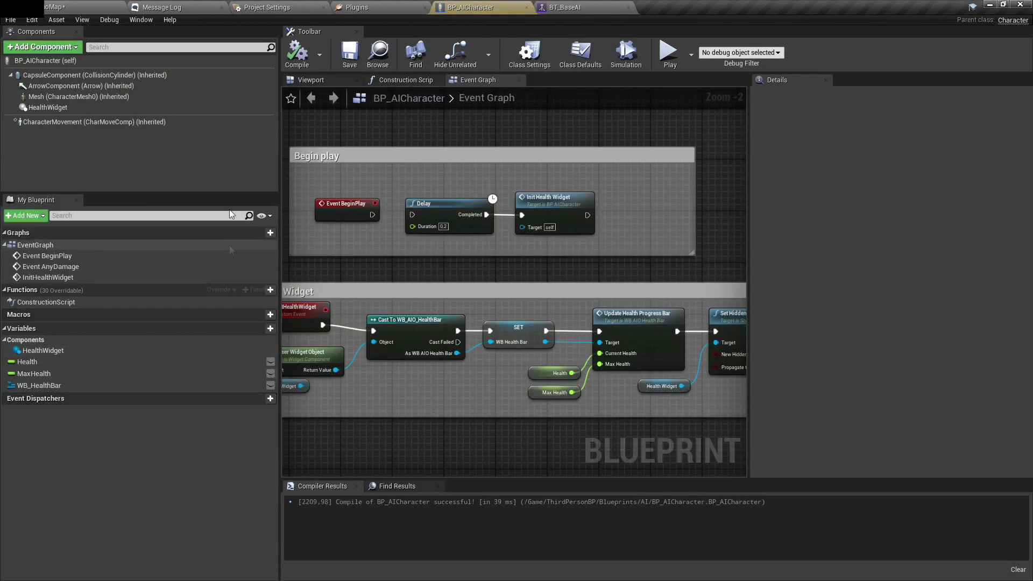
left_click(49, 51)
type("AIO SUBJ")
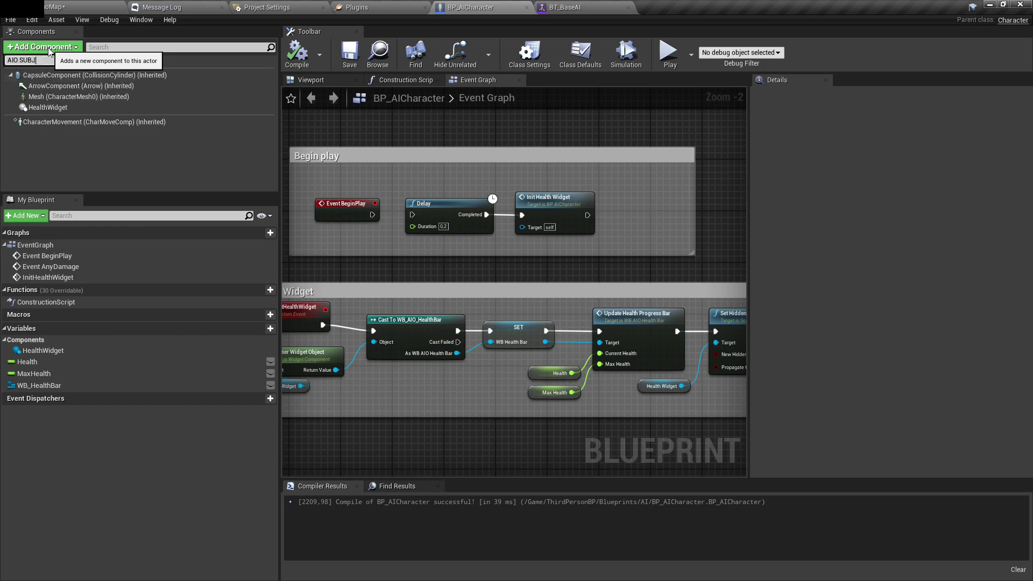
key("Return")
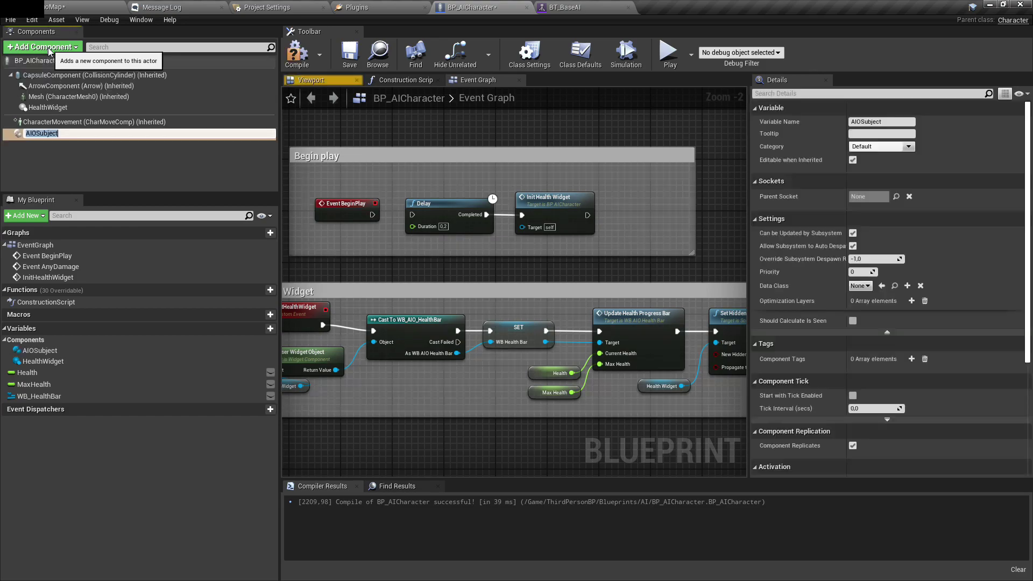
left_click(99, 150)
left_click(108, 135)
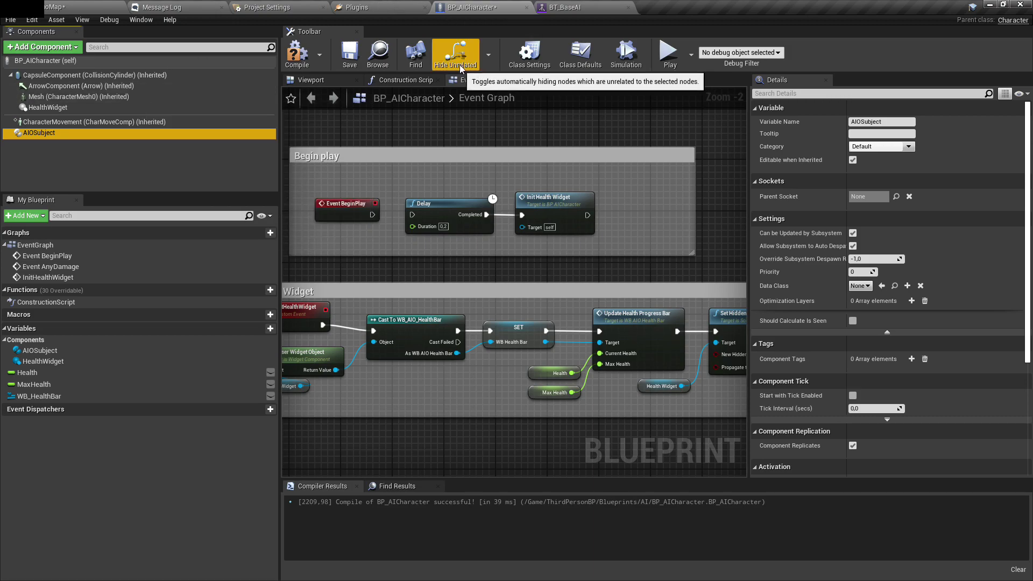
Compare the subsystem's Despawn Radius in the project settings, try 5000 as AIOSubject's Override Subsystem Despawn Radius, and reset it to default
left_click(309, 6)
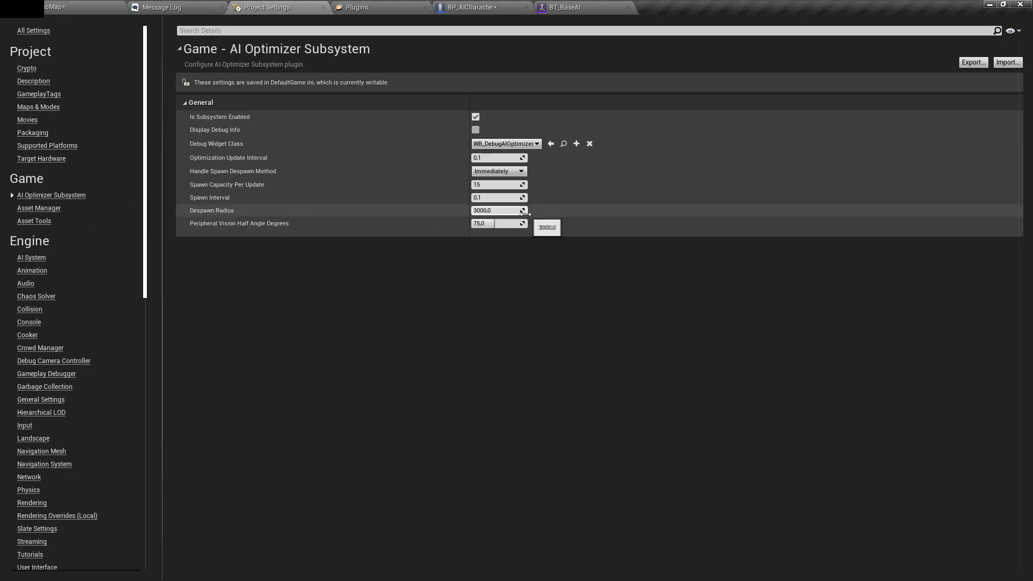
left_click(479, 6)
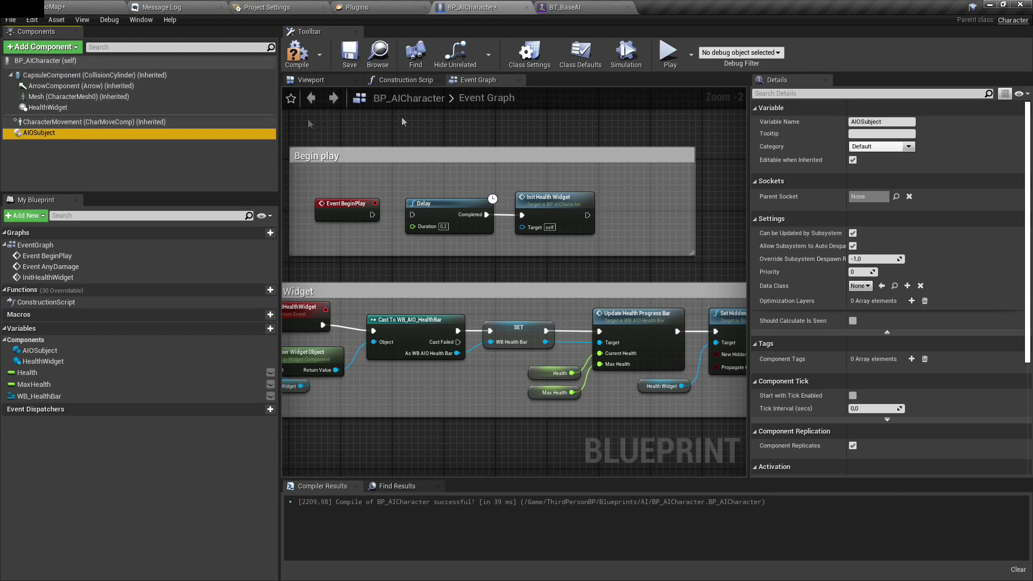
left_click(871, 259)
type("5000")
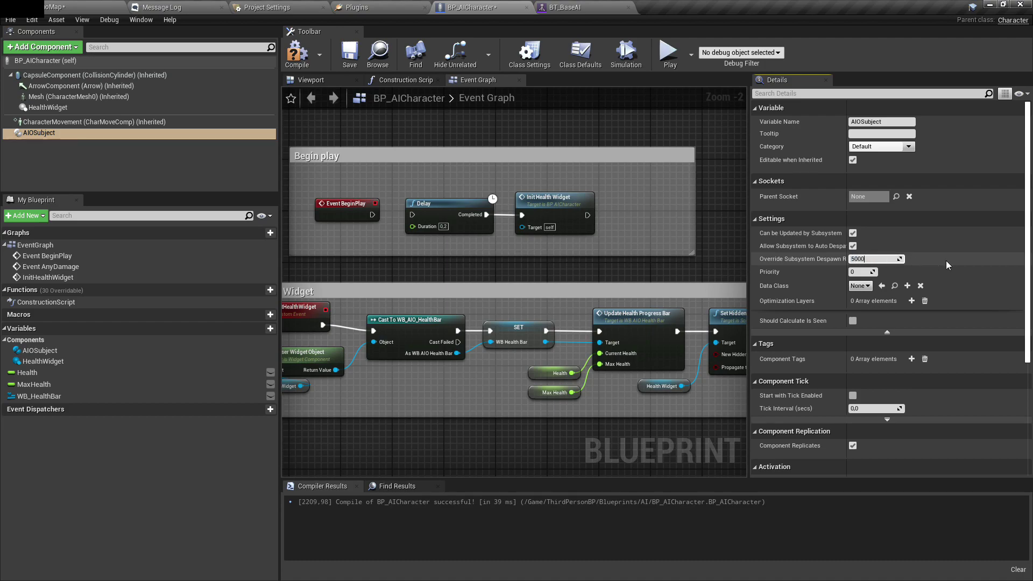
key("Return")
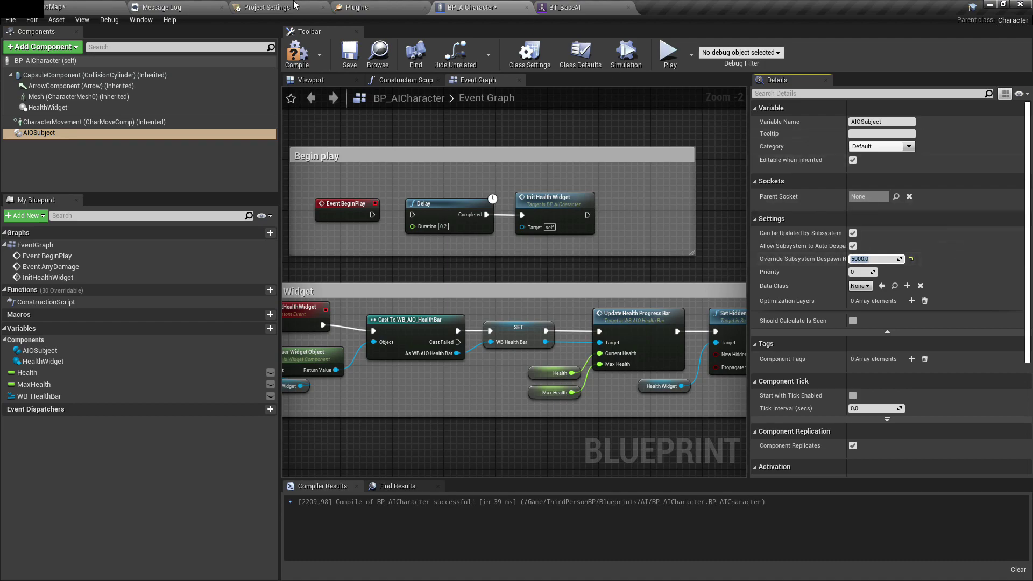
left_click(270, 6)
left_click(472, 7)
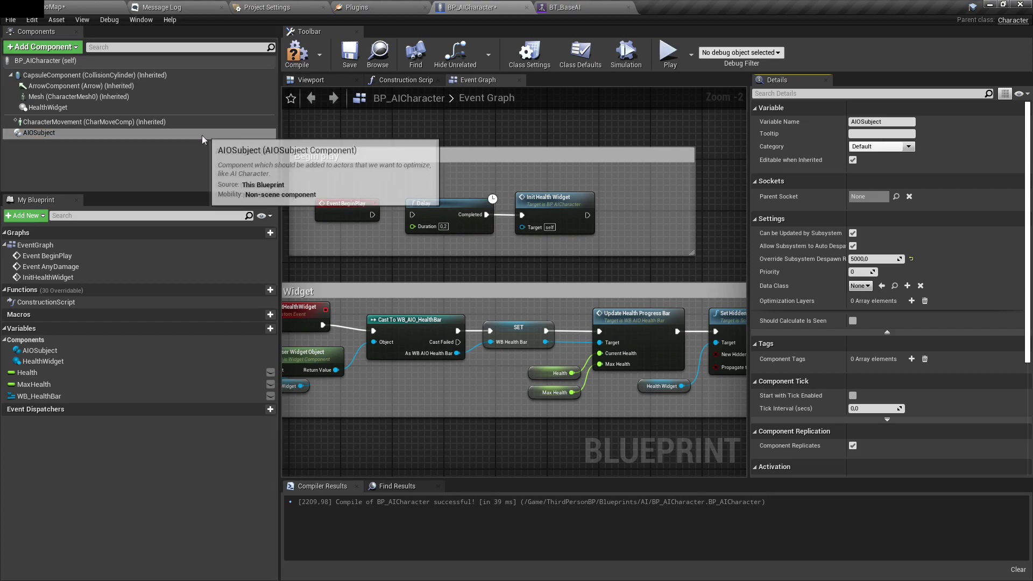
left_click(911, 260)
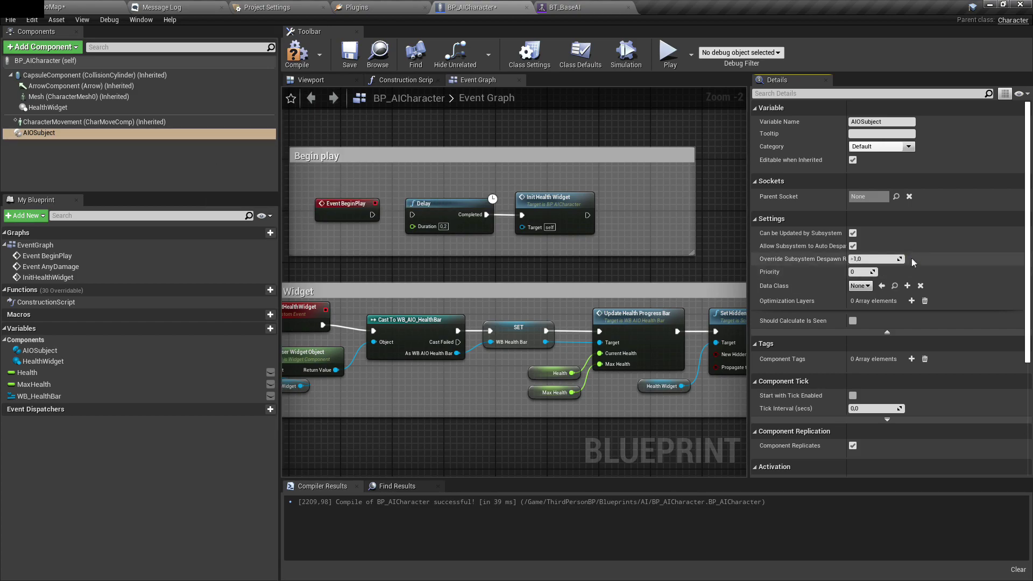
Compile and save BP_AICharacter, and test the level by playing from the floor near the spawner and moving around
left_click(300, 54)
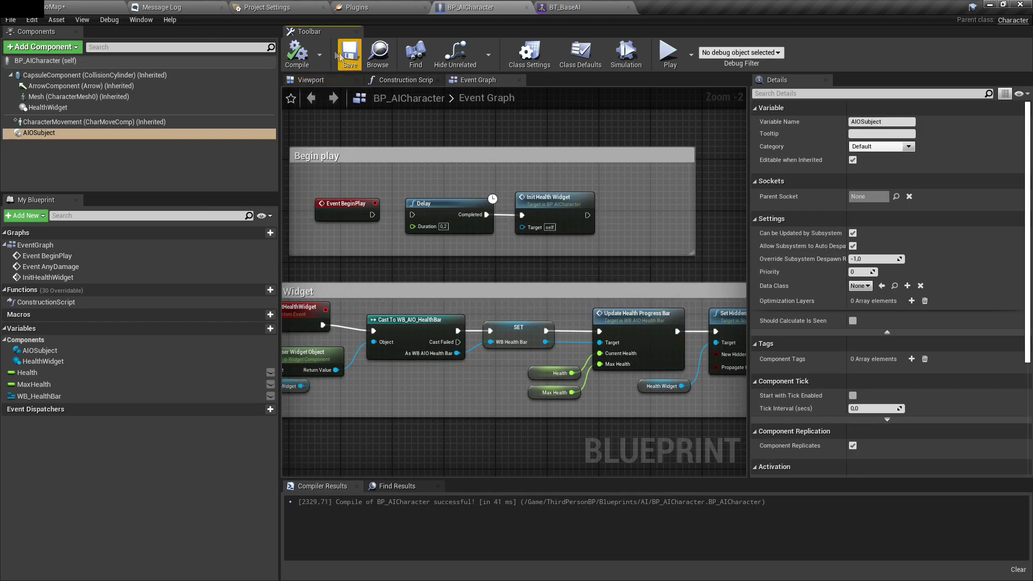
left_click(342, 55)
left_click(62, 7)
right_click(492, 302)
left_click(544, 519)
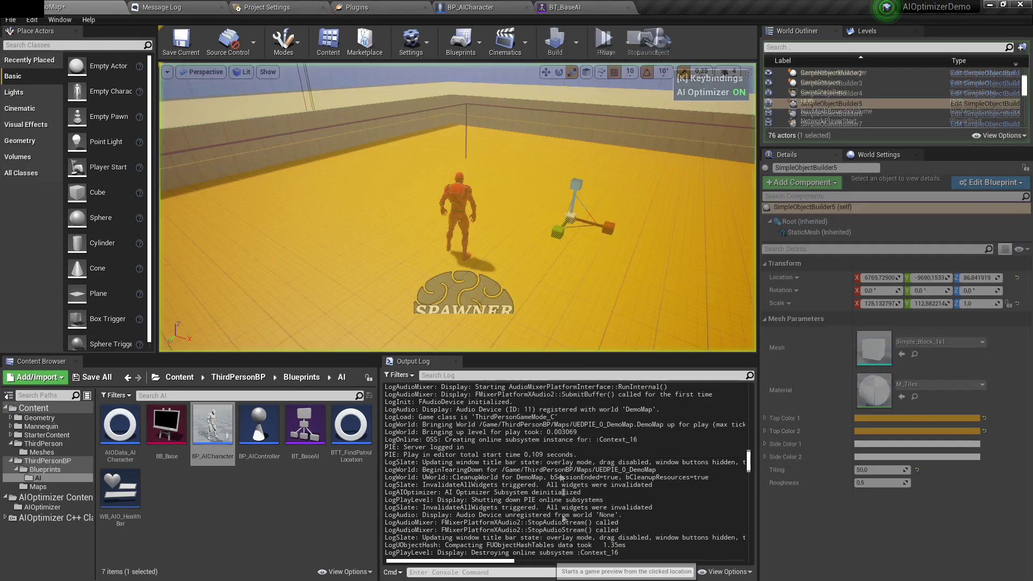
key("s")
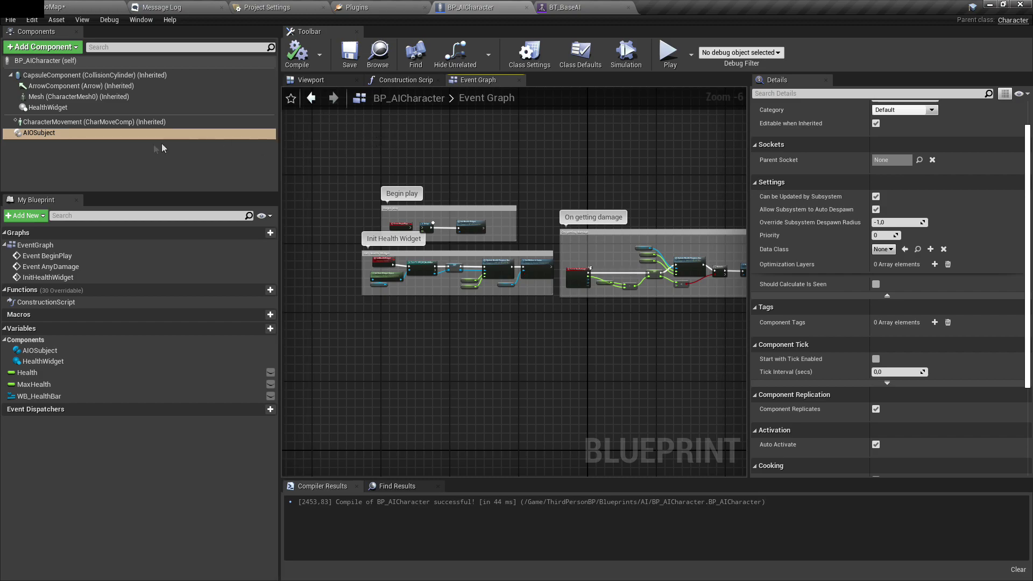
Disable Allow Subsystem to Auto Despawn on the AIOSubject component and add three Optimization Layers
left_click(876, 210)
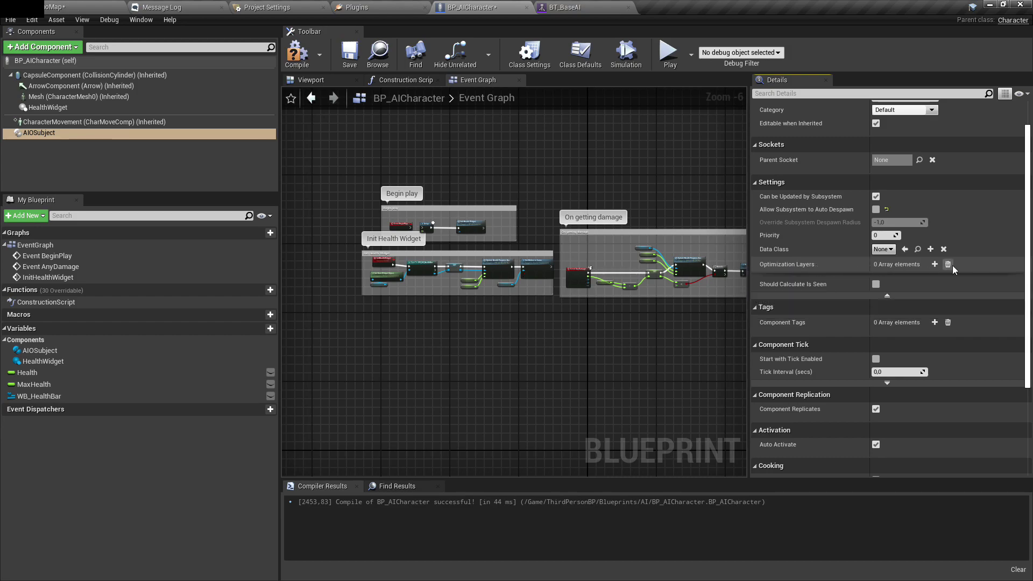
left_click(934, 265)
left_click(934, 265)
left_click(935, 265)
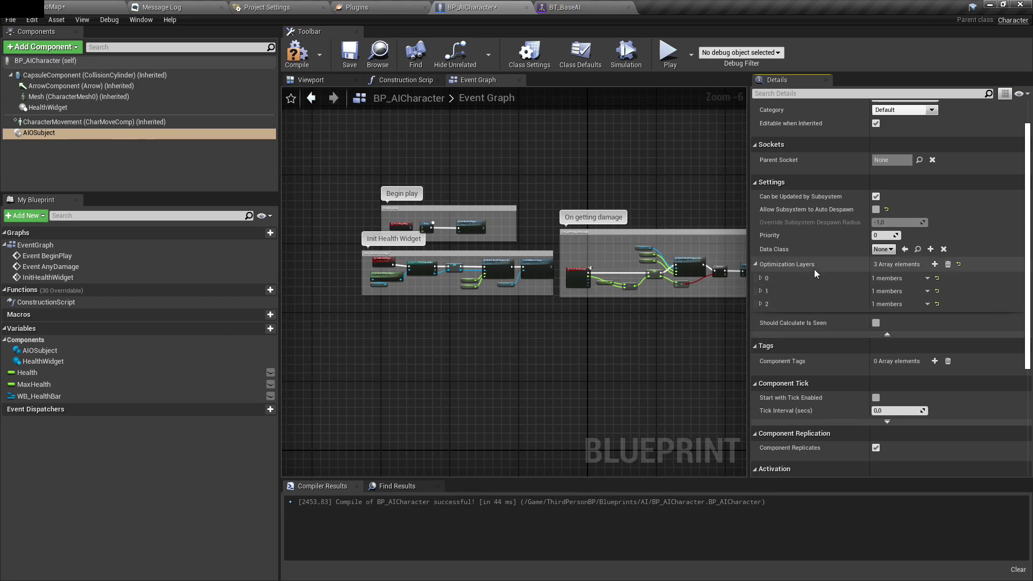
Set the Layer Radius of optimization layers 0, 1 and 2 to 1500, 2500 and 3500
right_click(814, 270)
left_click(827, 298)
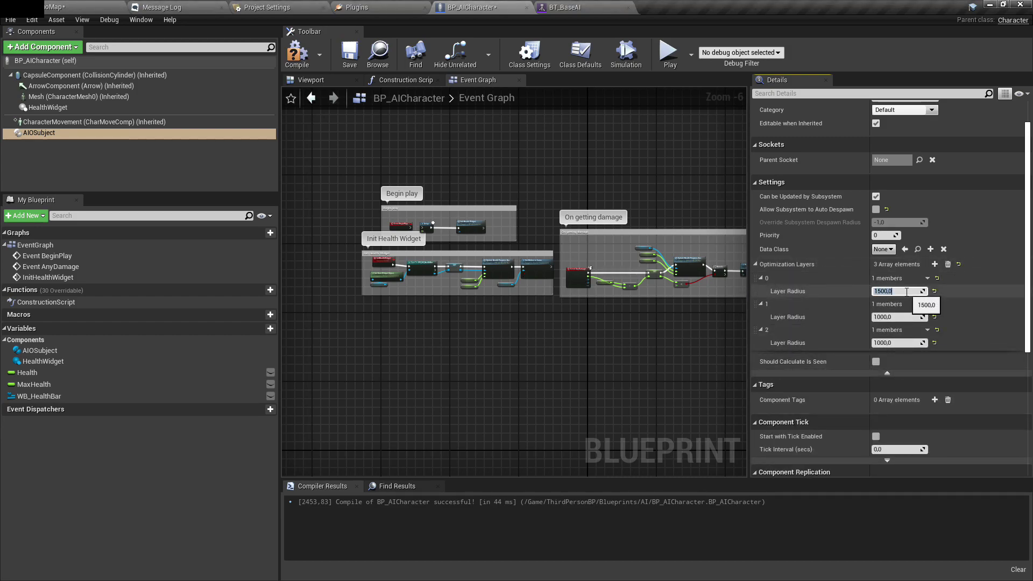
key("Return")
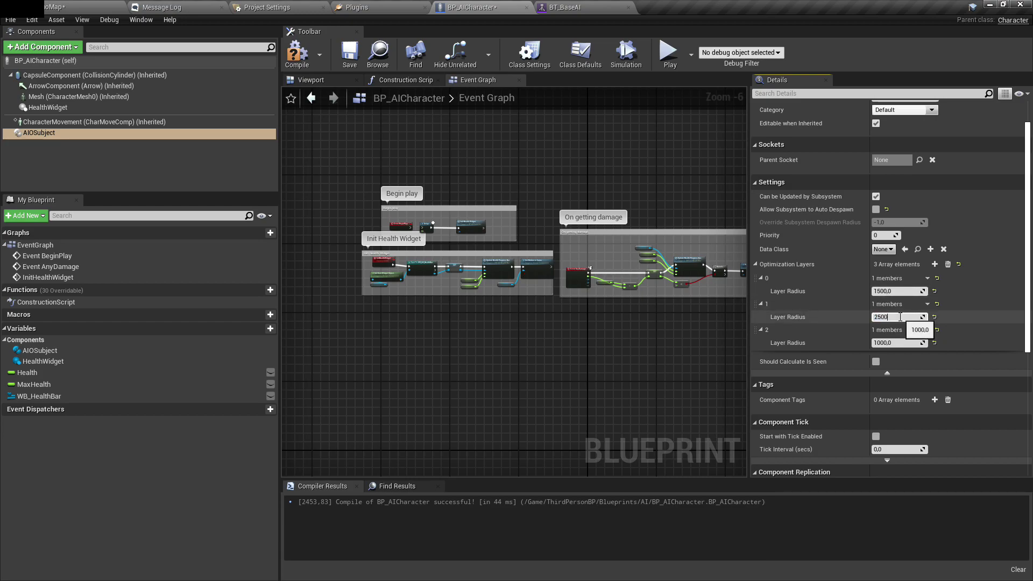
key("Return")
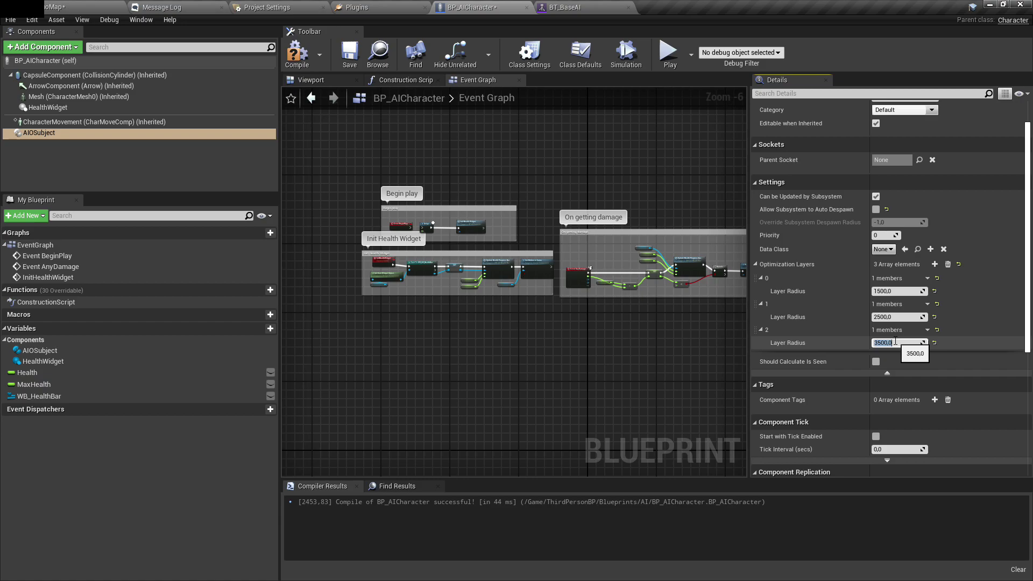
key("Return")
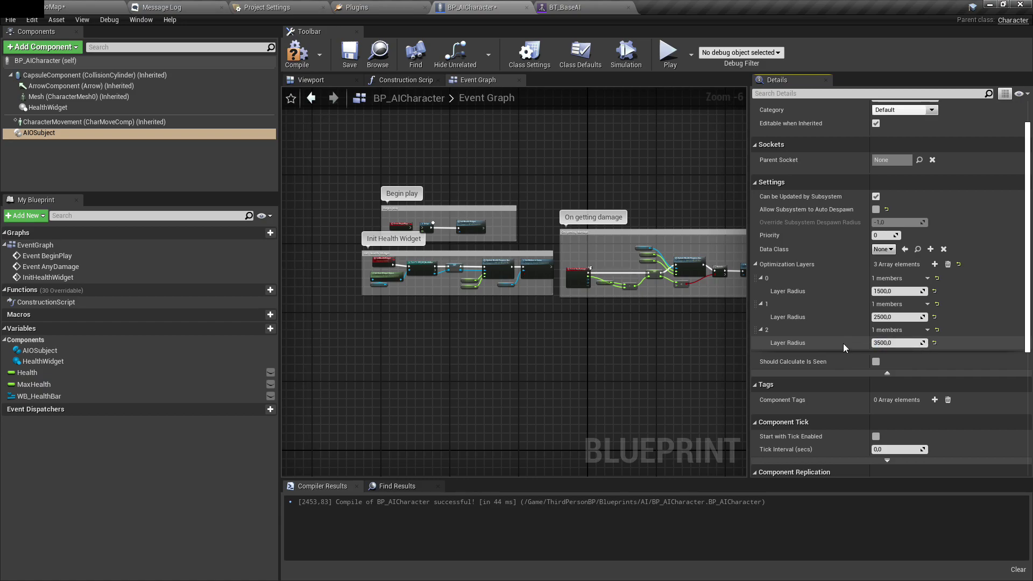
Add the AIOSubject component's On Optimization Update event to the event graph and review its outputs against the optimization layers
scroll(854, 305, "down", 5)
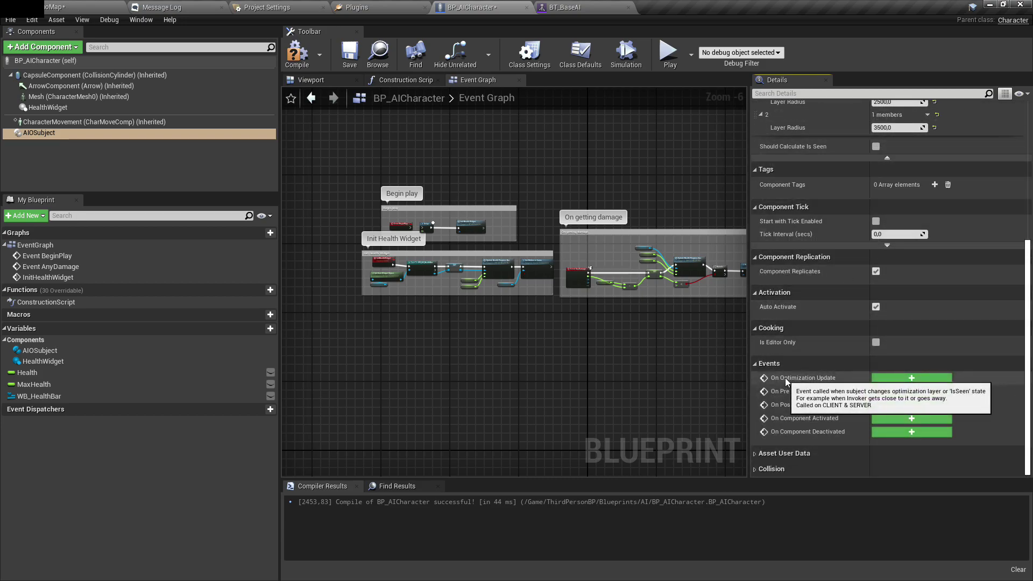
left_click(894, 379)
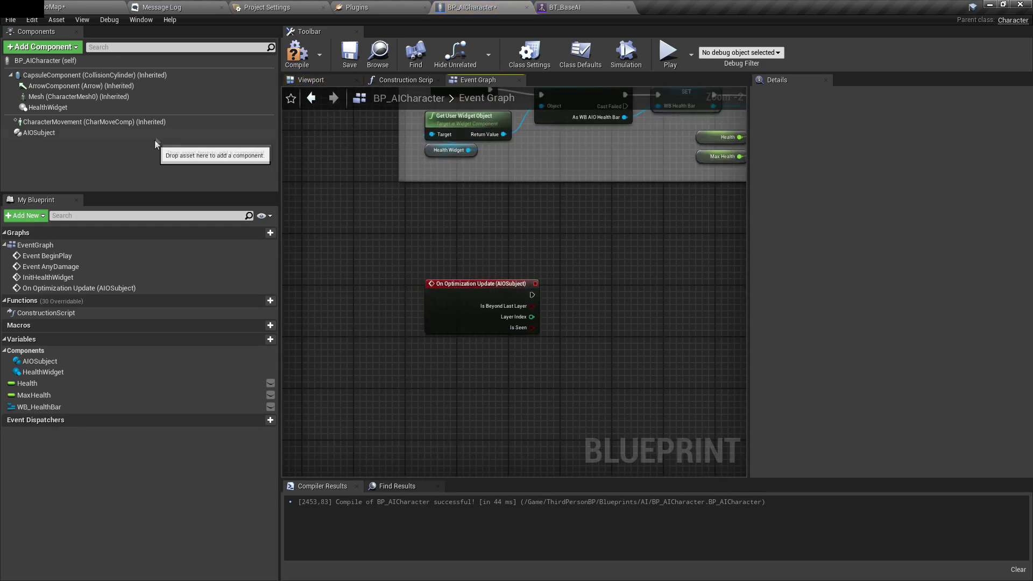
left_click(154, 133)
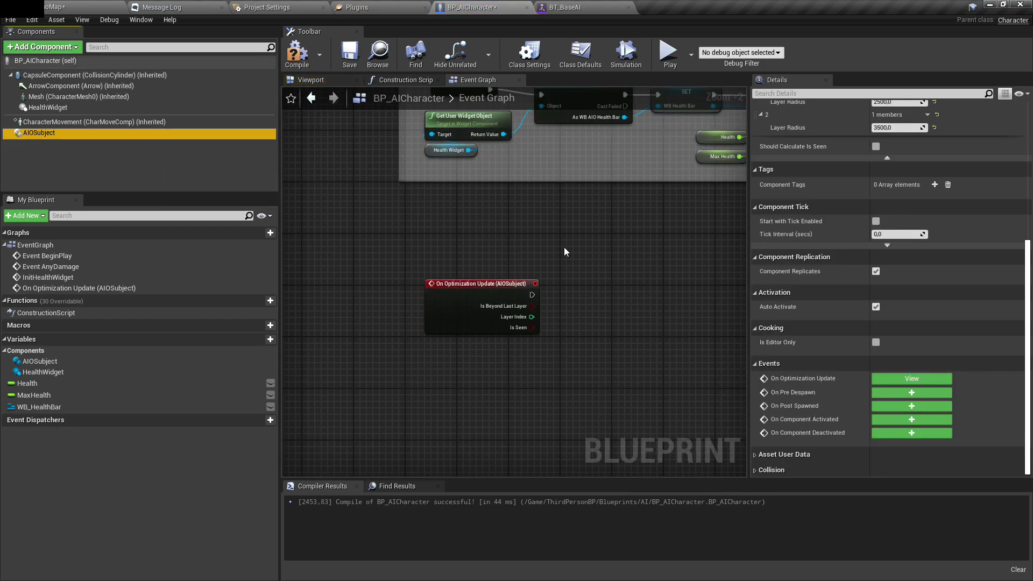
scroll(861, 346, "up", 7)
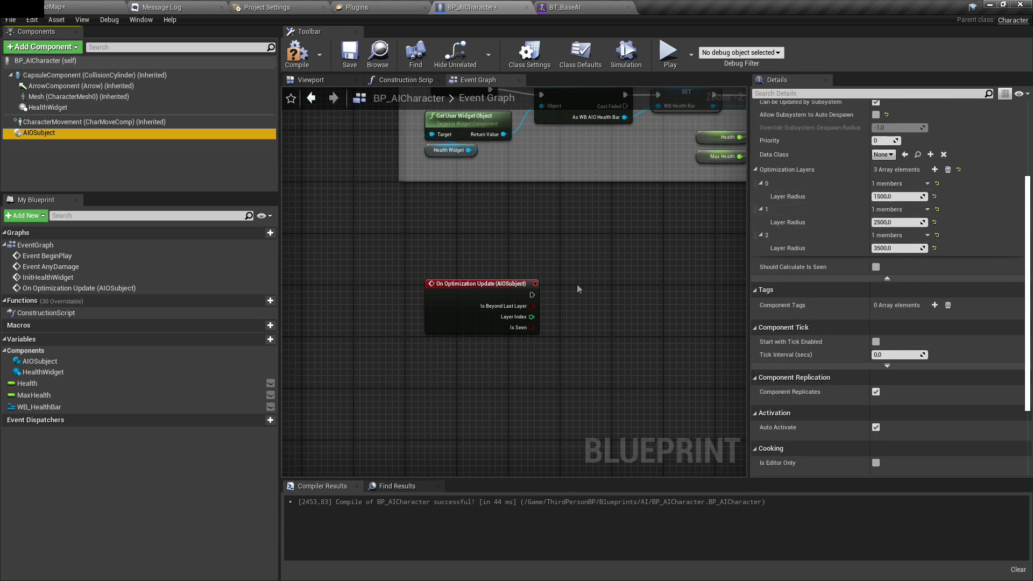
scroll(576, 289, "up", 2)
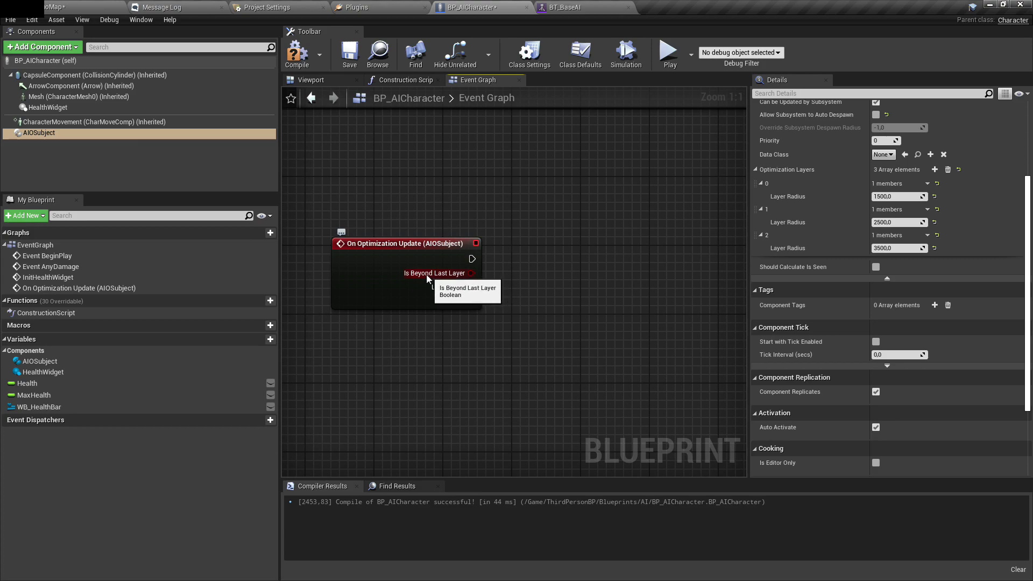
Add a Branch after the On Optimization Update event, with Is Beyond Last Layer as its condition
left_click(496, 248)
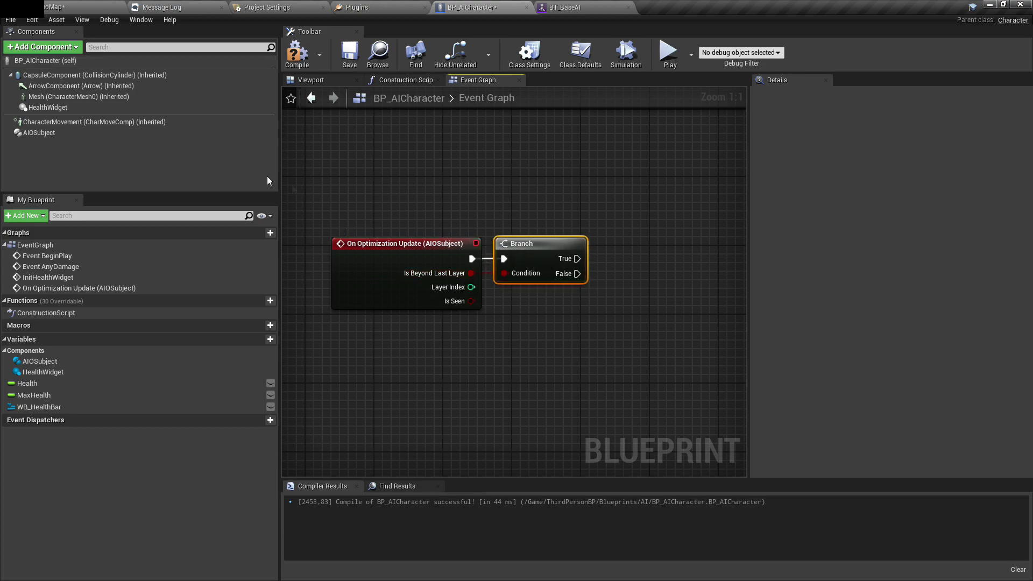
left_click(220, 134)
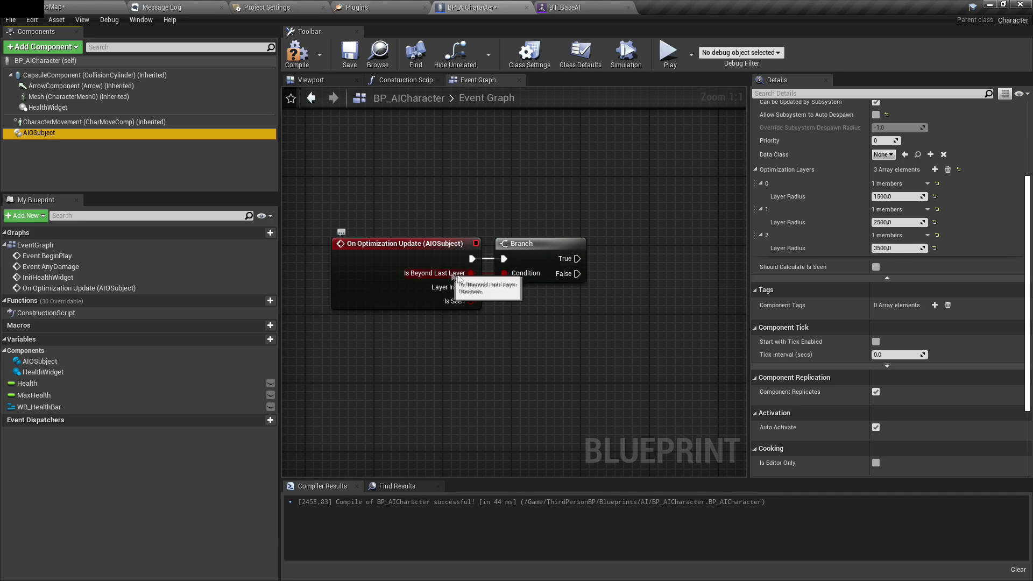
right_click_drag(456, 277, 430, 265)
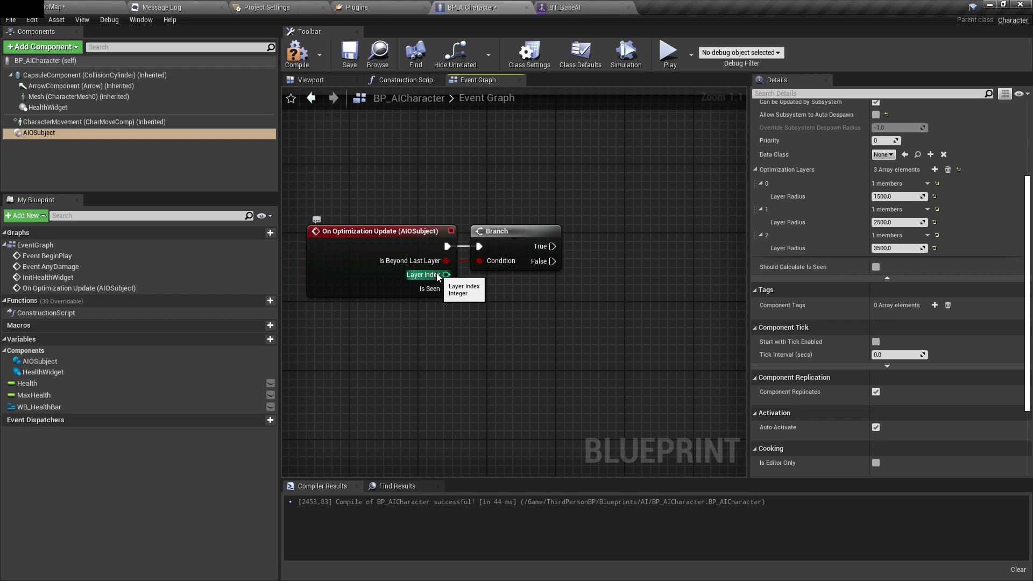
Create a Switch on Int node from the event's Layer Index, with outputs 0, 1 and 2
right_click_drag(446, 276, 413, 240)
left_click_drag(413, 240, 487, 285)
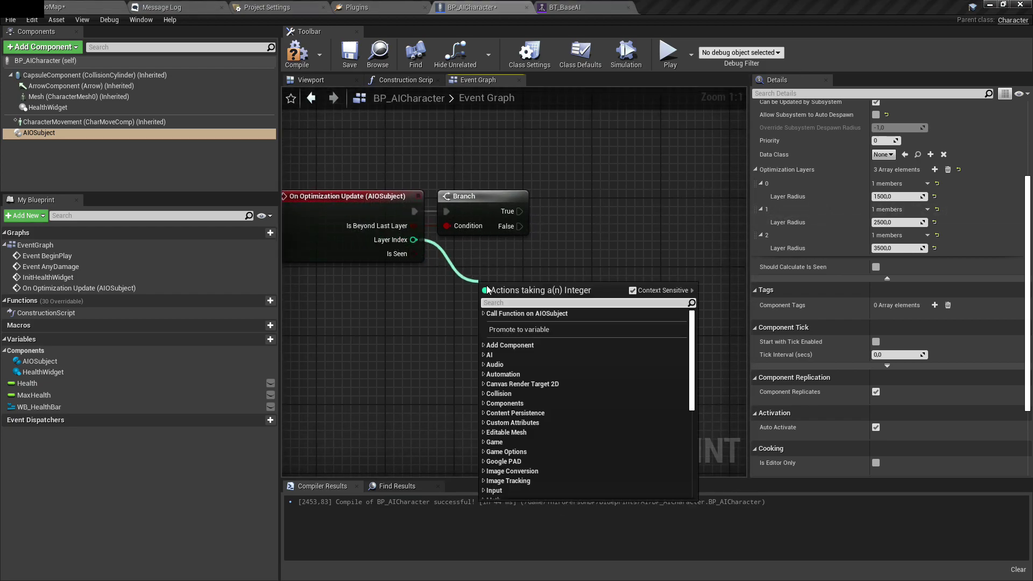
type("switch on int")
key("Return")
left_click(540, 328)
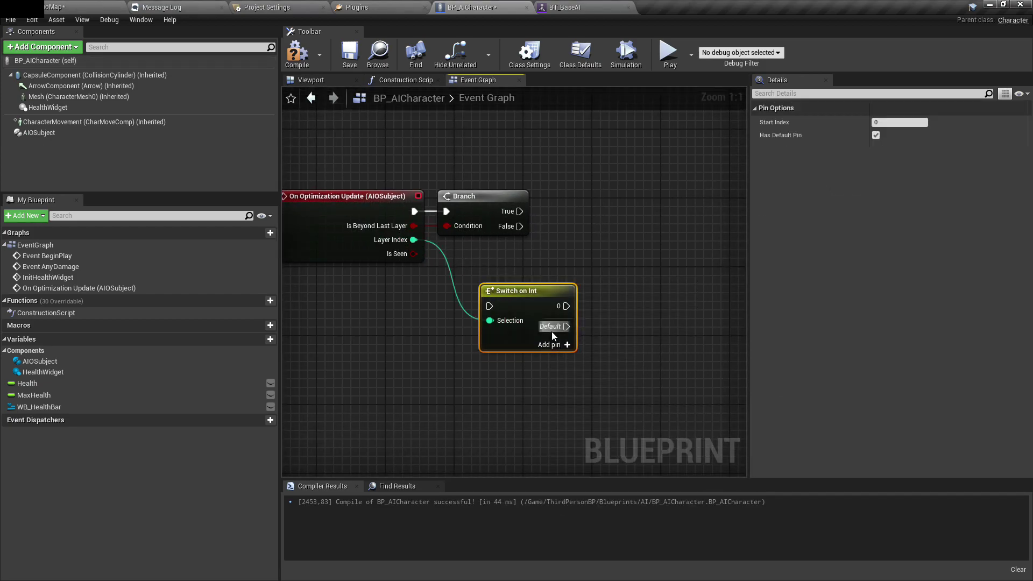
left_click(554, 345)
left_click(553, 360)
Place the Switch on Int node beyond the Branch and connect the Branch's False output to it
left_click_drag(496, 312, 564, 277)
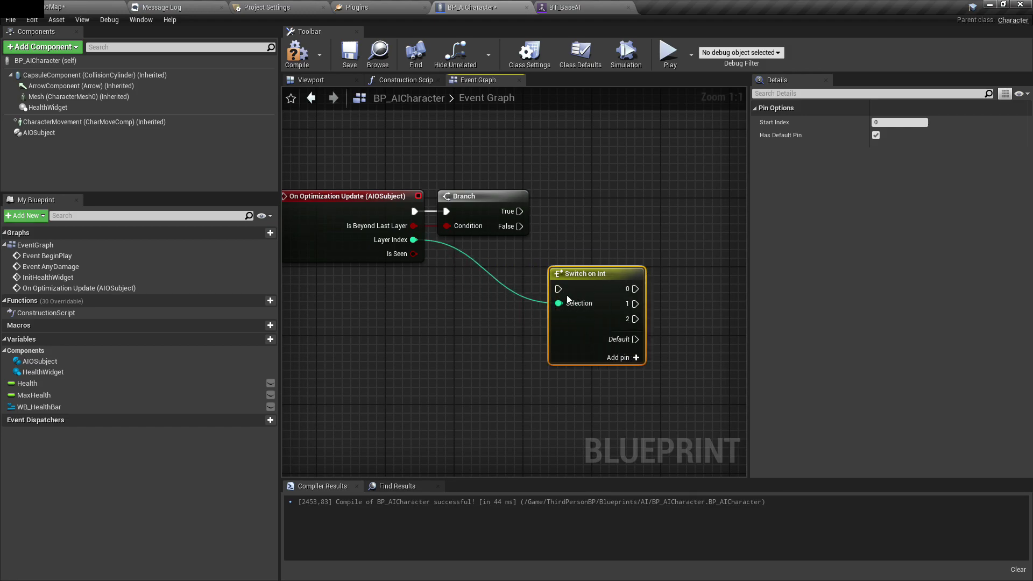
left_click_drag(519, 226, 558, 272)
left_click(586, 237)
right_click_drag(586, 237, 447, 203)
left_click_drag(491, 237, 561, 203)
type("ser")
key("BackSpace")
type("t hidden")
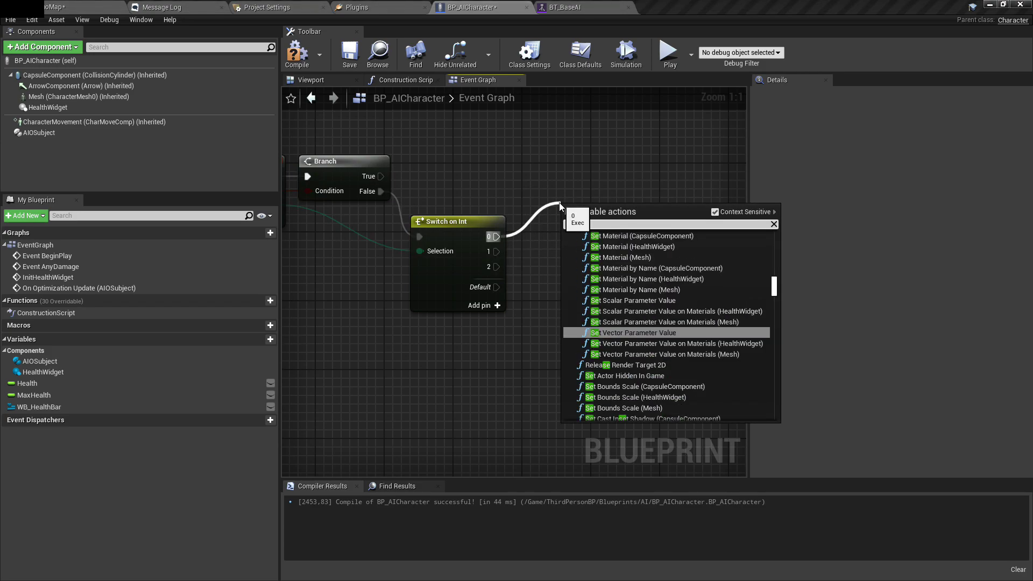
key("Return")
left_click(505, 170)
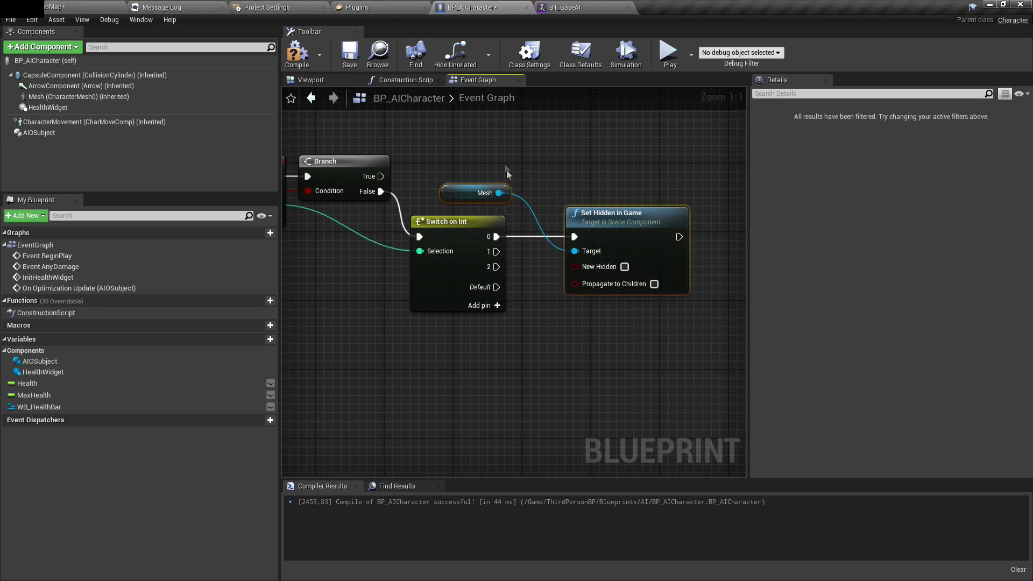
left_click(484, 192)
key("Delete")
left_click(603, 226)
key("Delete")
Add a Set Actor Hidden In Game node to the switch's output 0 and place it above the switch's level
left_click_drag(492, 237, 549, 208)
type("Set hidden")
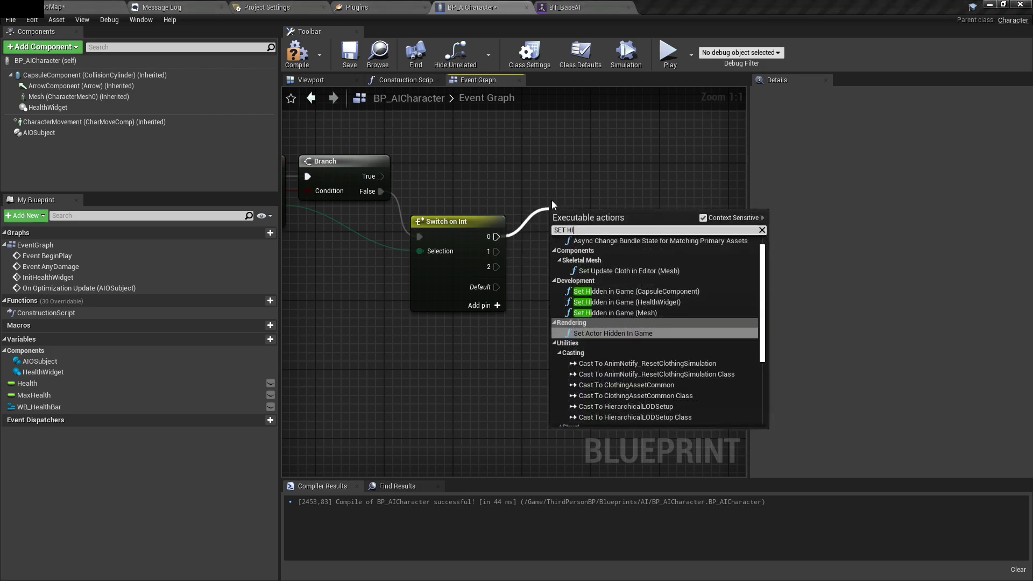
key("Down")
key("Down")
key("Down")
key("Return")
left_click_drag(585, 221, 590, 178)
Duplicate the Set Actor Hidden In Game node, connect switch outputs 1 and 2 to the copy, and align it under the original
key("ctrl+c")
key("ctrl+v")
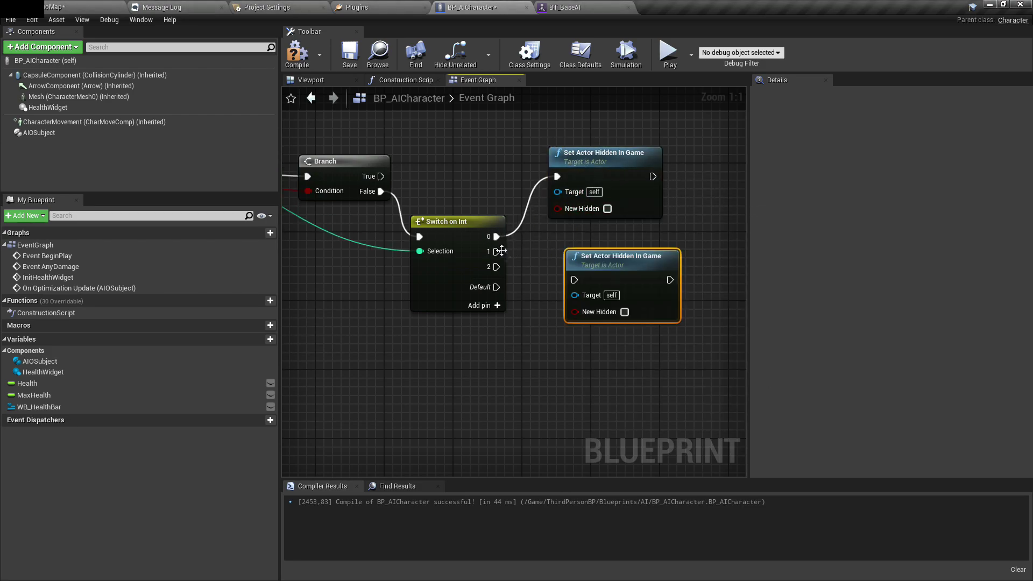
mouse_move(496, 251)
left_mouse_down()
mouse_move(572, 277)
mouse_move(496, 267)
left_mouse_up()
left_click_drag(581, 263, 564, 255)
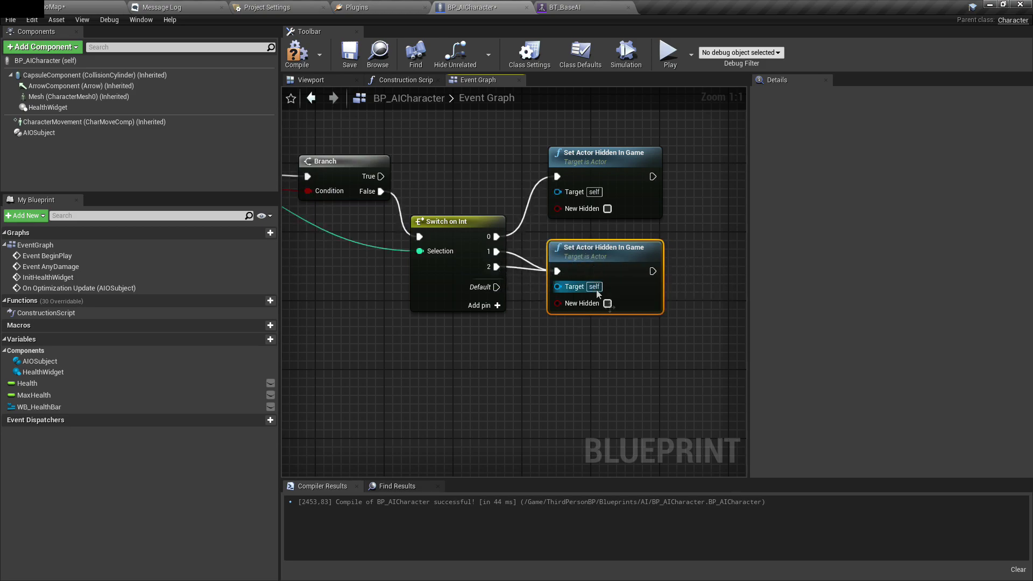
Enable New Hidden on the lower Set Actor Hidden In Game node, fed by switch outputs 1 and 2
left_click(607, 303)
left_click_drag(704, 230, 639, 270)
right_click_drag(673, 207, 664, 293)
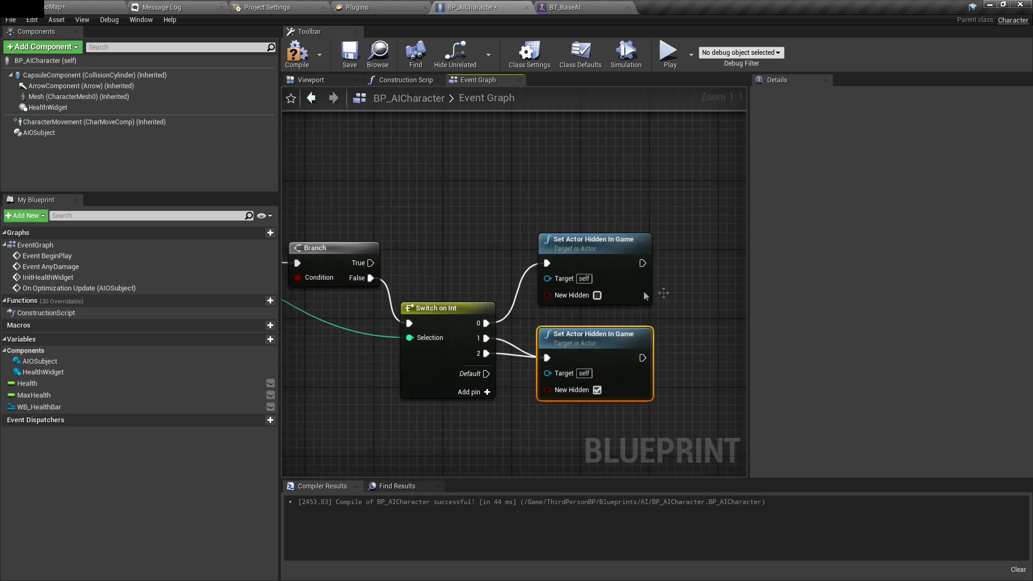
Place a copy of the Set Actor Hidden In Game node after Event BeginPlay, connect it to the event, and enable its New Hidden option
left_click(596, 276)
scroll(595, 276, "down", 4)
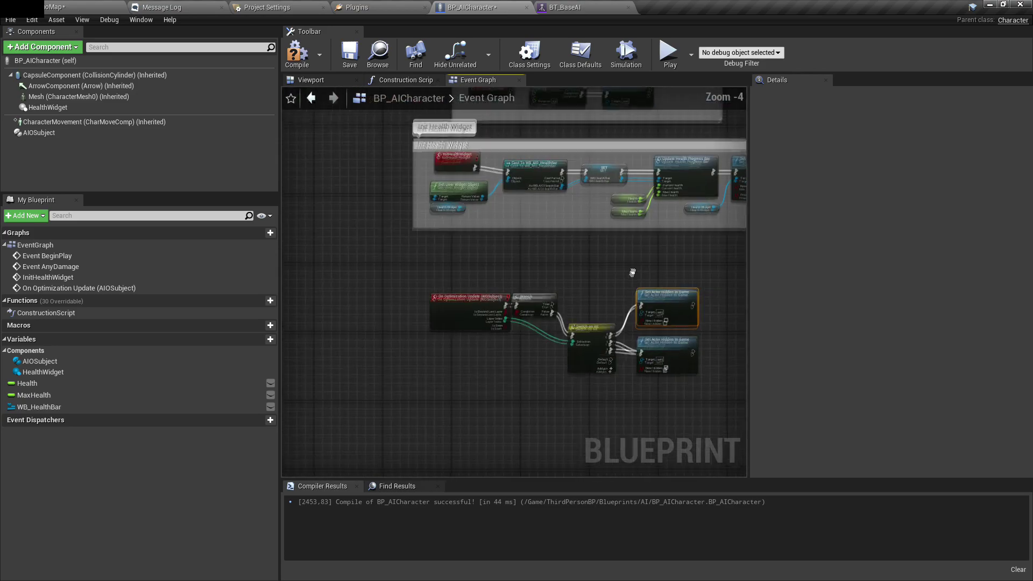
right_click_drag(562, 199, 548, 291)
scroll(494, 237, "up", 3)
right_click_drag(494, 237, 375, 234)
mouse_move(403, 198)
left_mouse_down()
mouse_move(560, 242)
mouse_move(684, 220)
left_mouse_up()
key("ctrl+v")
left_click_drag(372, 231, 410, 232)
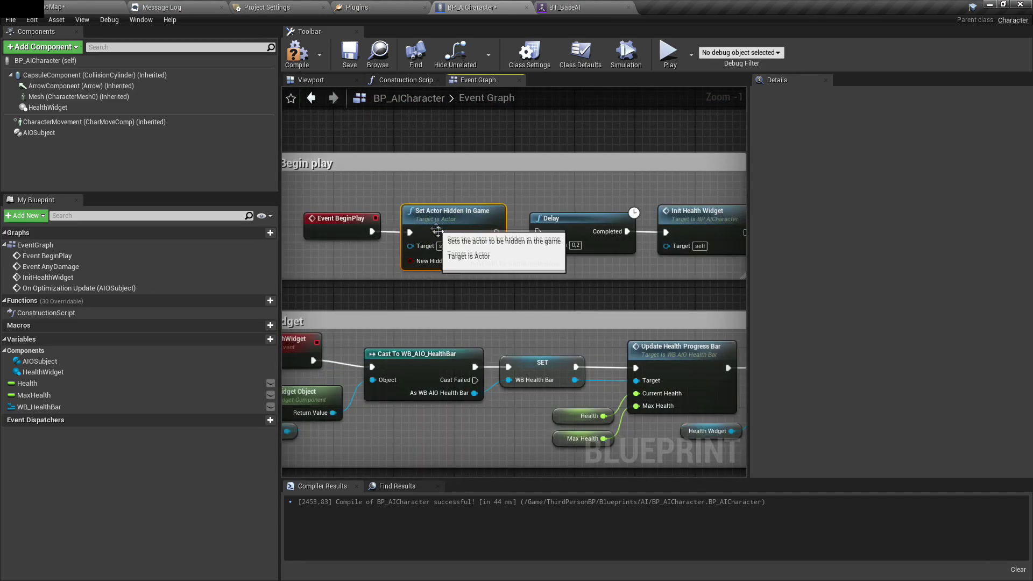
left_click(456, 261)
Examine the Begin play chain and how the On Optimization Update event drives the Branch, Switch on Int and hiding nodes
scroll(376, 211, "down", 3)
right_click_drag(377, 215, 455, 180)
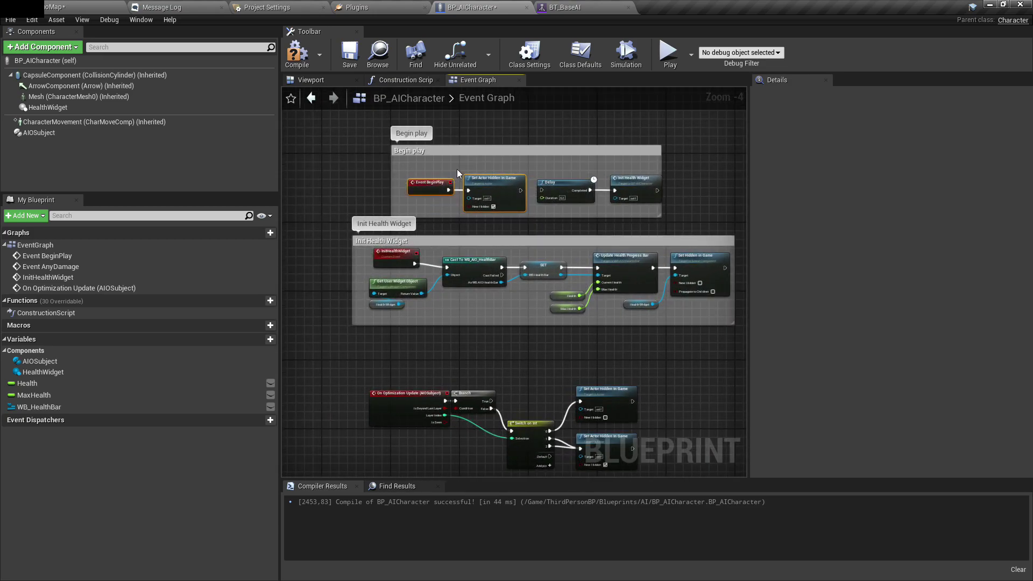
left_click_drag(443, 169, 435, 188)
right_click_drag(404, 414, 384, 365)
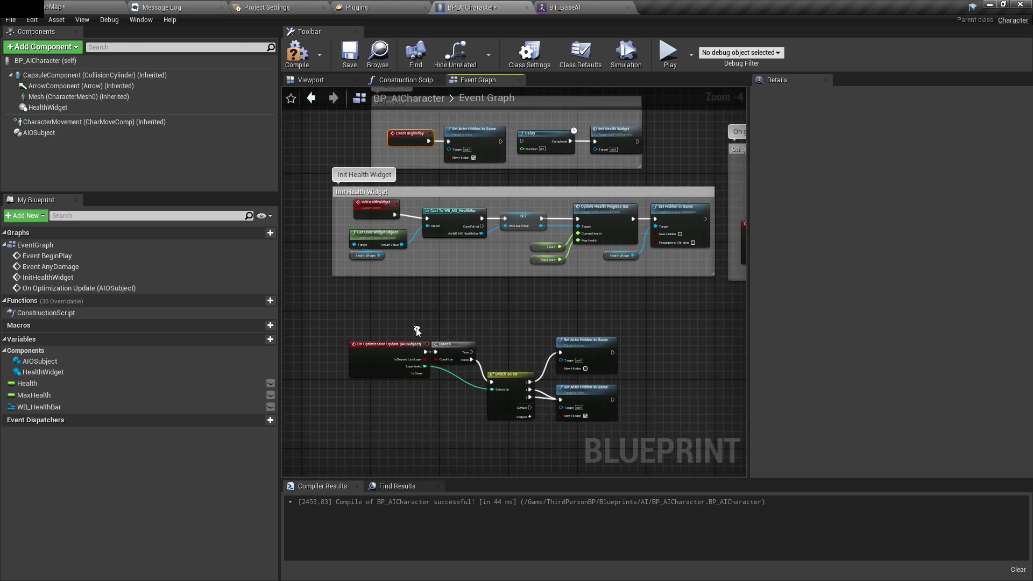
left_click(384, 365)
scroll(384, 366, "up", 3)
left_click(378, 313)
left_click(381, 370)
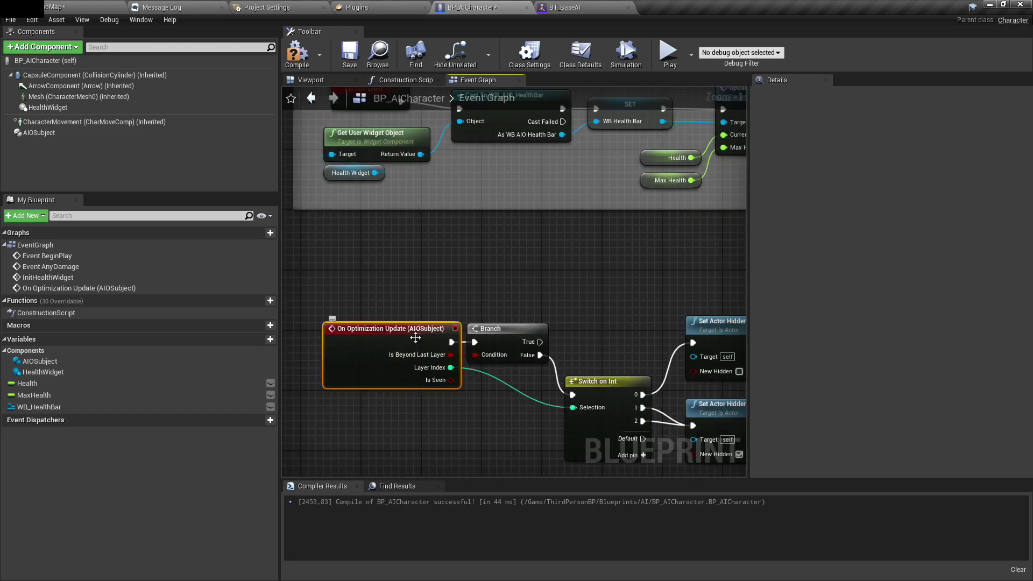
scroll(431, 296, "down", 2)
right_click_drag(430, 296, 403, 419)
scroll(465, 171, "up", 1)
right_click_drag(441, 353, 476, 207)
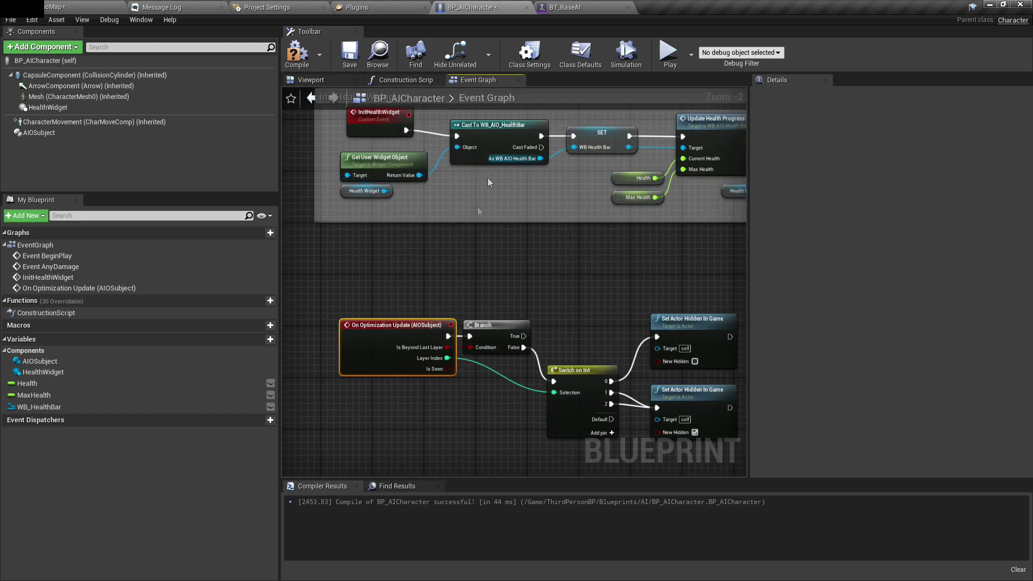
right_click_drag(409, 352, 356, 307)
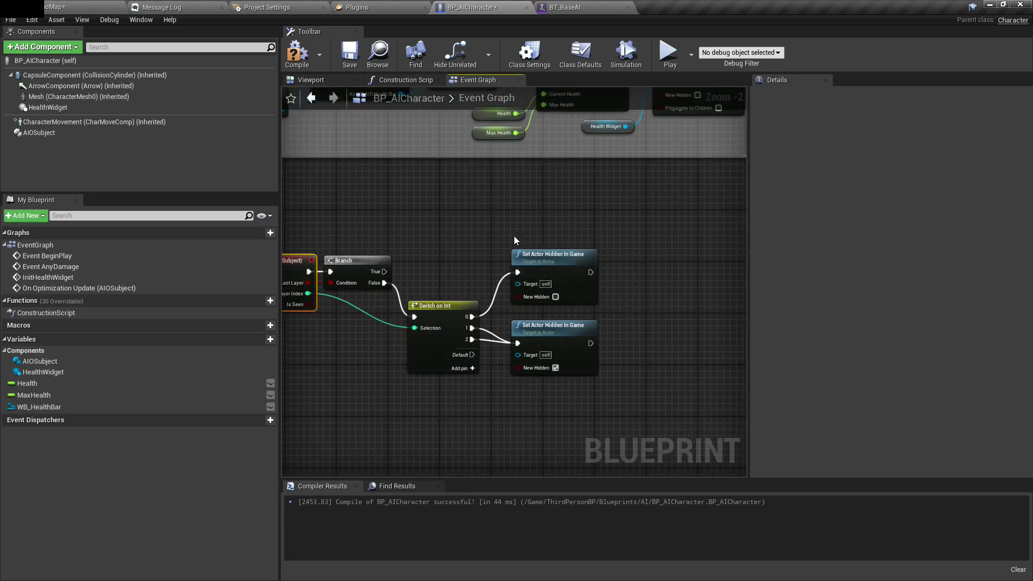
right_click_drag(408, 207, 467, 245)
scroll(467, 245, "down", 1)
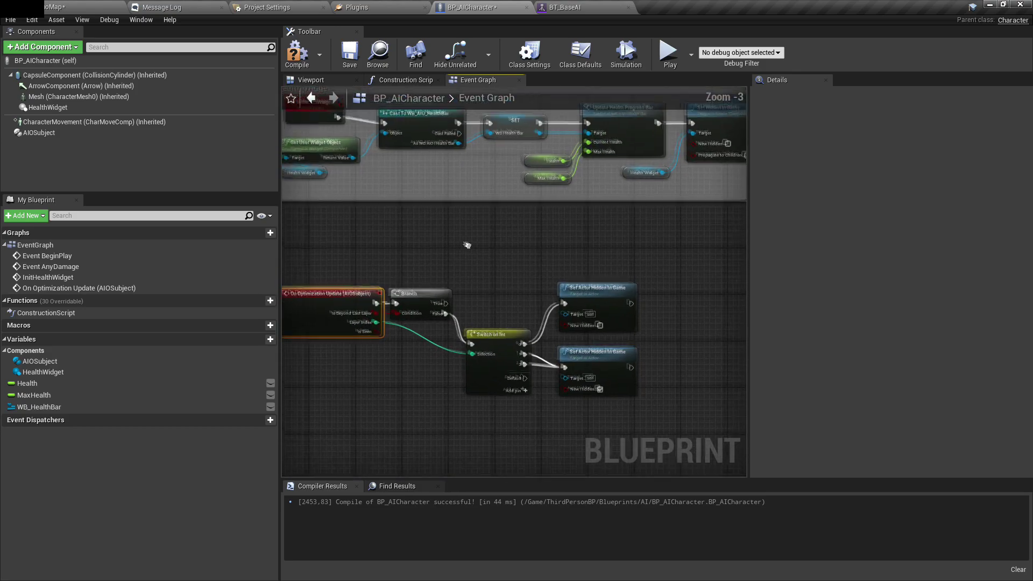
scroll(467, 244, "up", 2)
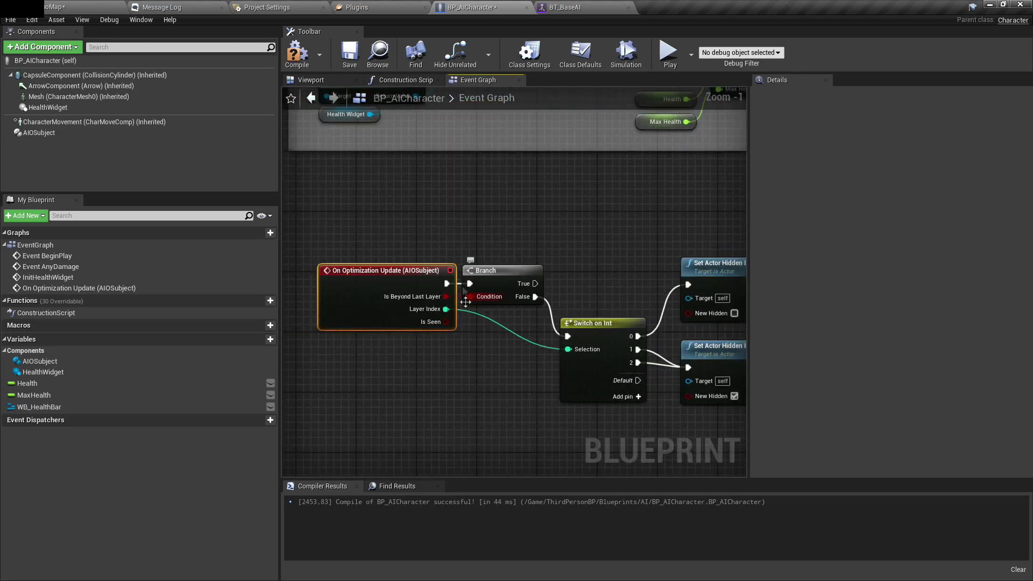
scroll(428, 235, "down", 2)
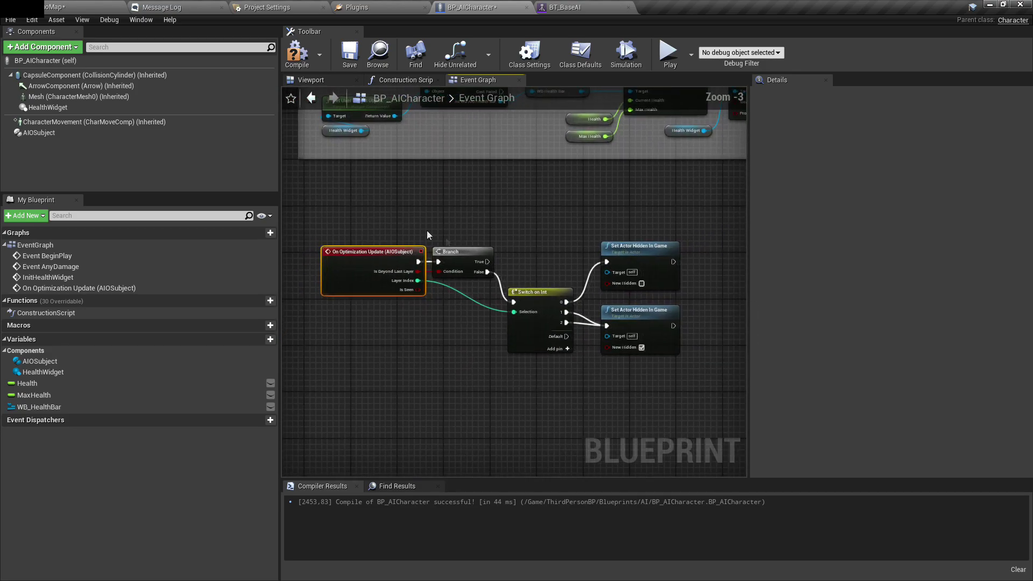
Move the whole On Optimization Update node chain down to free space above it
left_click_drag(410, 226, 679, 361)
left_click_drag(541, 306, 535, 341)
left_click(483, 251)
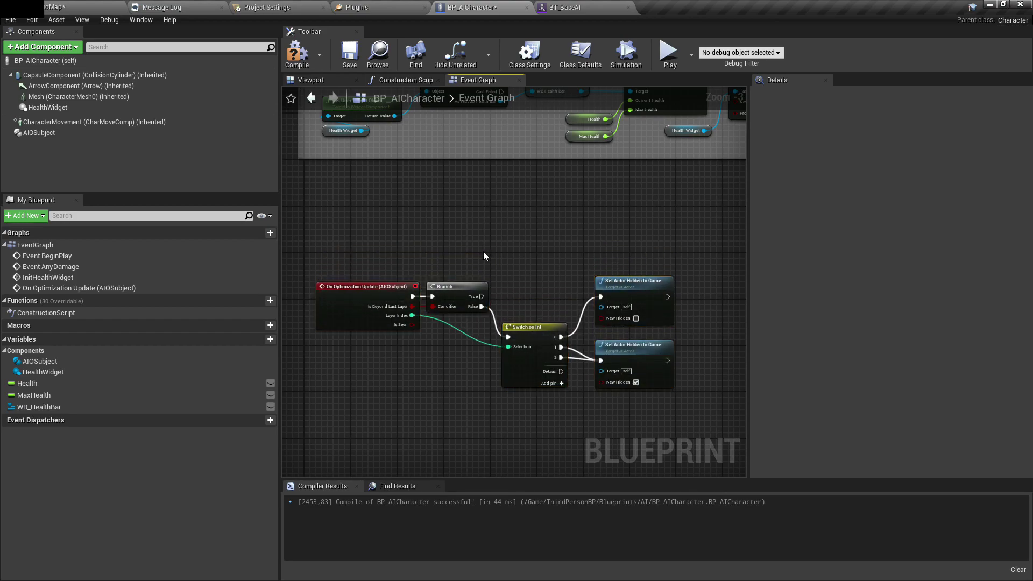
Add a Get AIOptimizerSubsystem node above the On Optimization Update chain
left_click(119, 131)
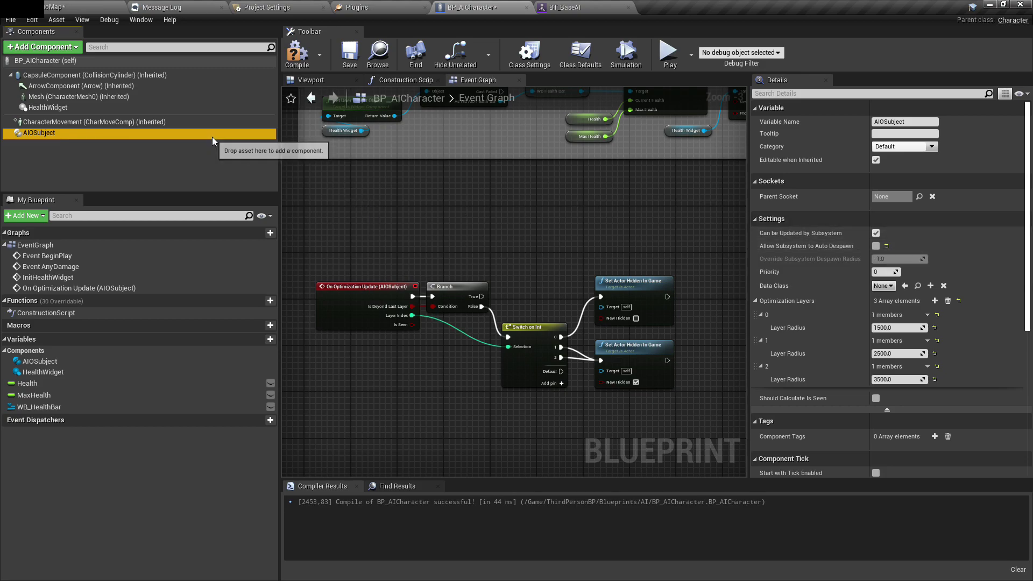
right_click(470, 208)
type("GETAI OPTIMI")
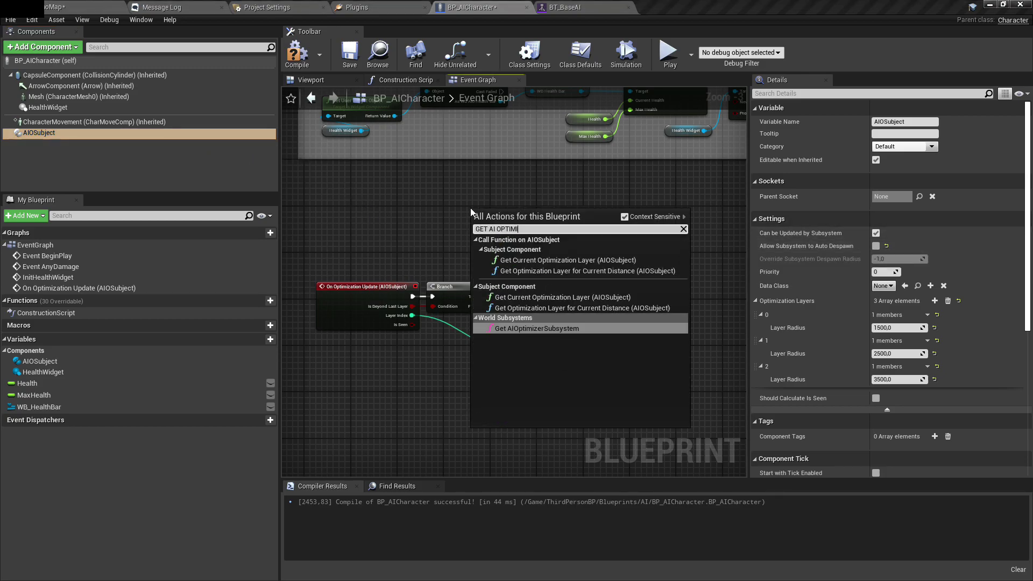
key("Return")
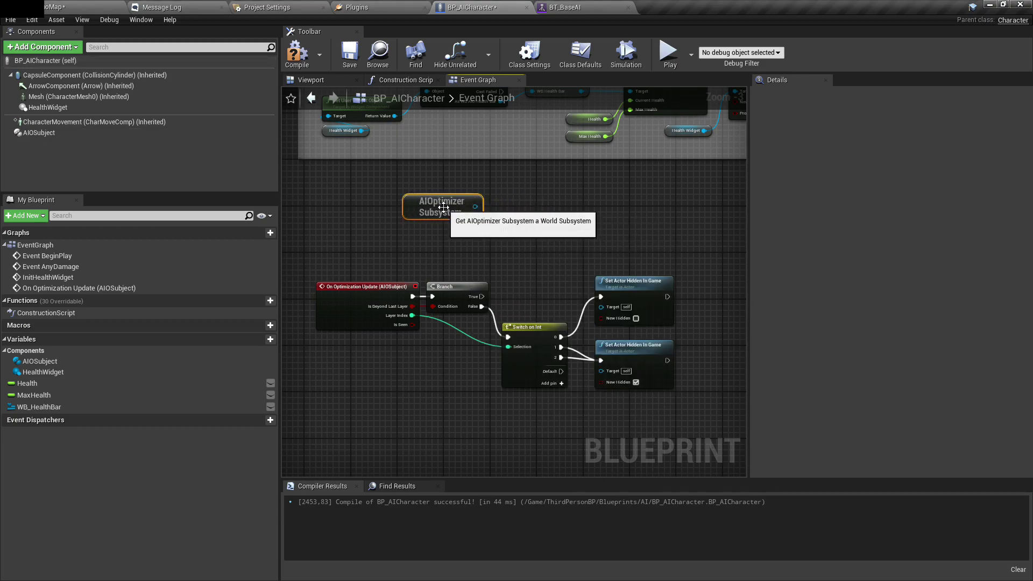
scroll(538, 220, "up", 2)
Create a DespawnSubject node from the AIOptimizer Subsystem reference and feed the AIOSubject component into its Component input
left_click_drag(477, 204, 530, 223)
type("DESPAWN")
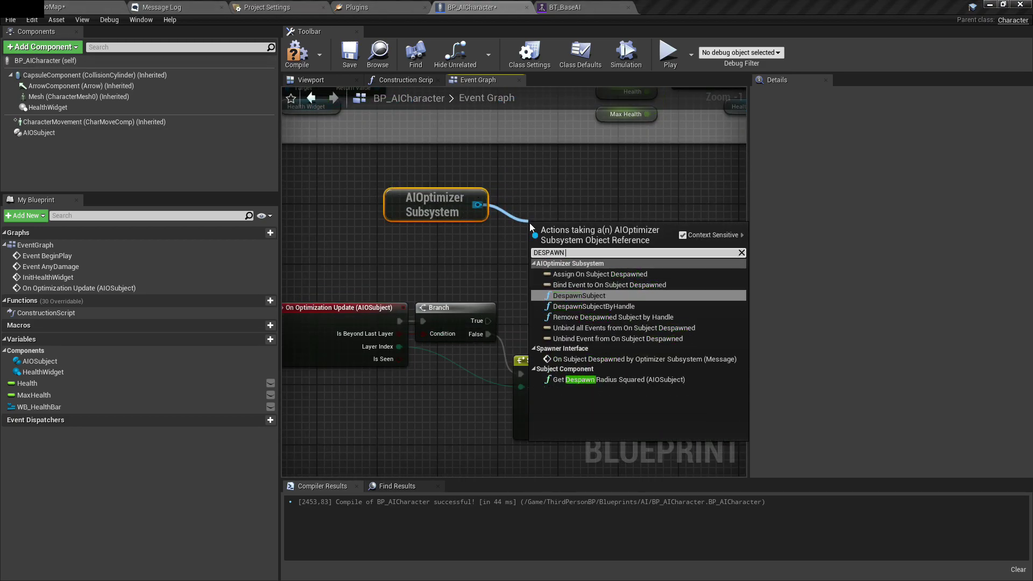
key("Return")
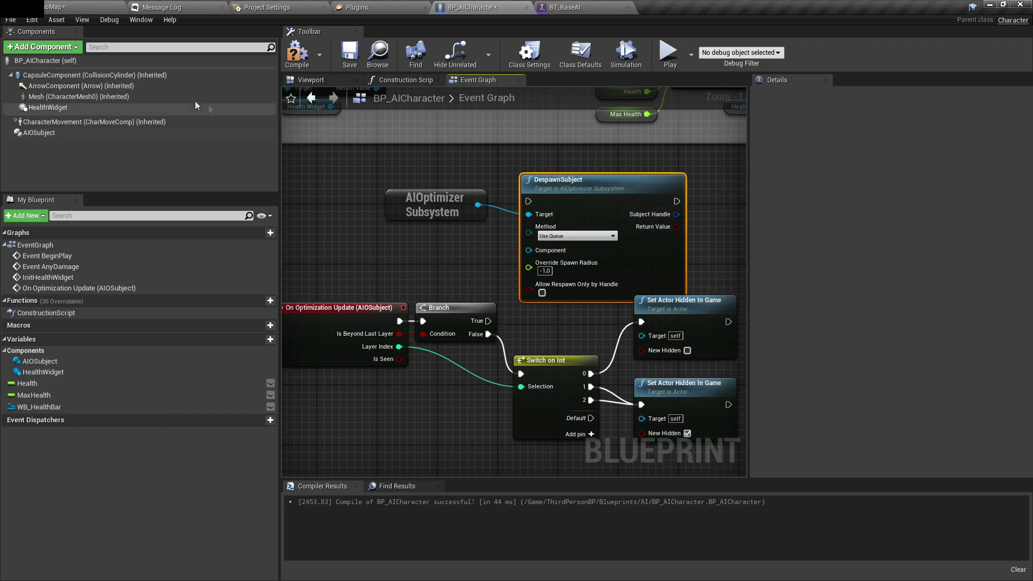
left_click_drag(99, 132, 528, 251)
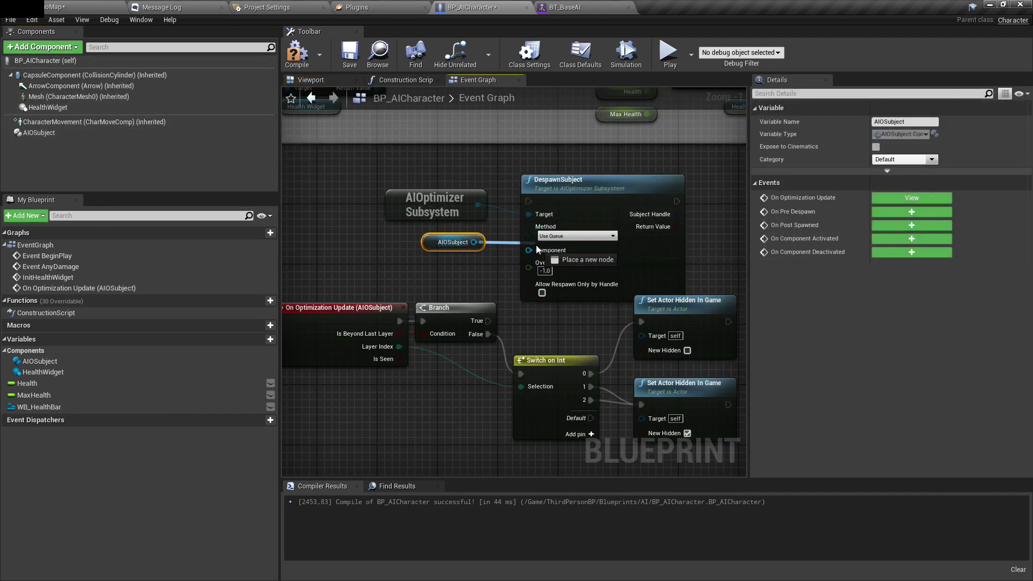
Connect the Branch's True output to the DespawnSubject node and set its Method to Immediately
left_click_drag(487, 321, 587, 197)
left_click(574, 231)
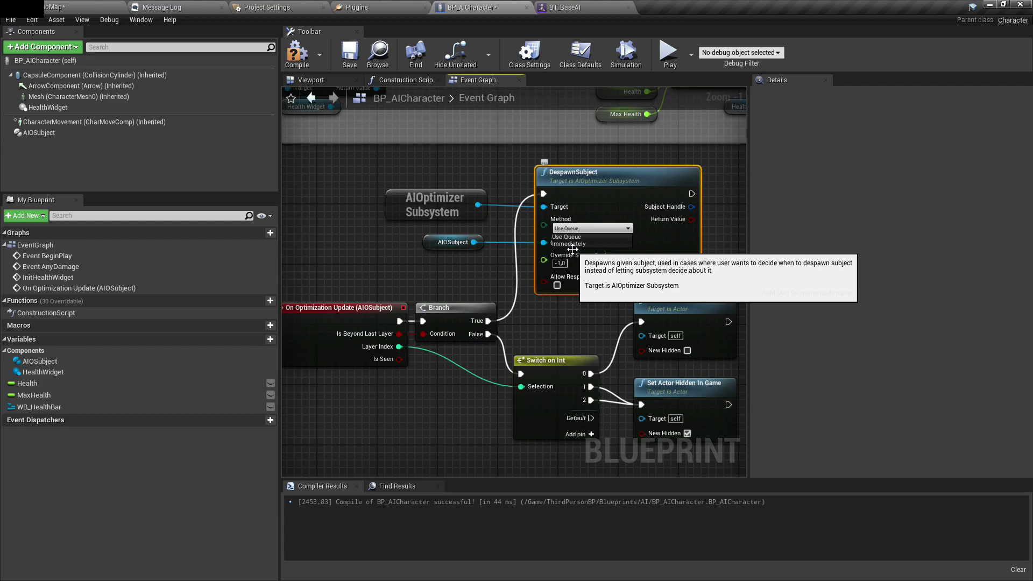
left_click(574, 245)
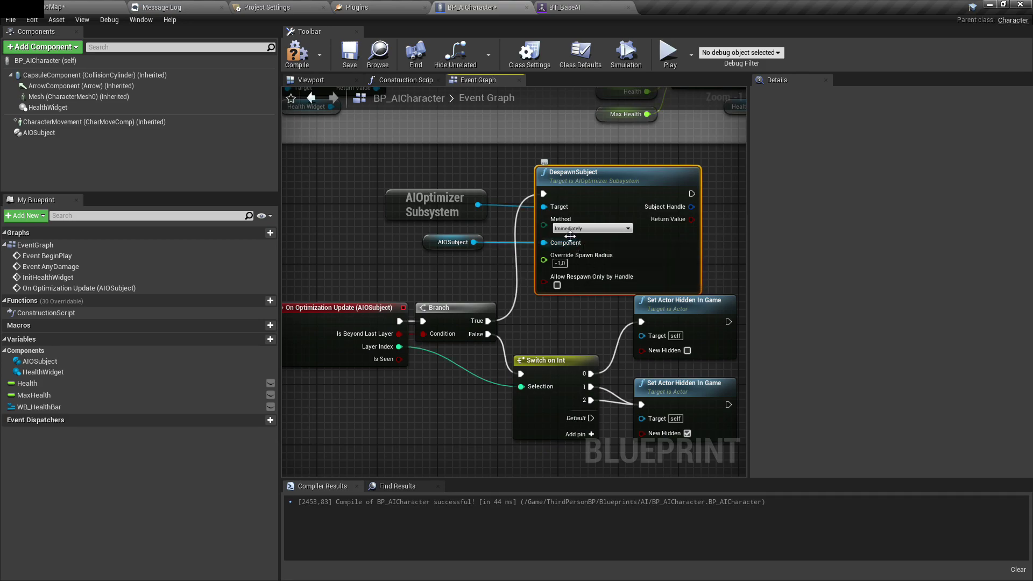
Examine DespawnSubject's Override Spawn Radius input and compare it with the AIOSubject component's optimization layer radii
right_click_drag(569, 235, 513, 217)
scroll(542, 205, "up", 1)
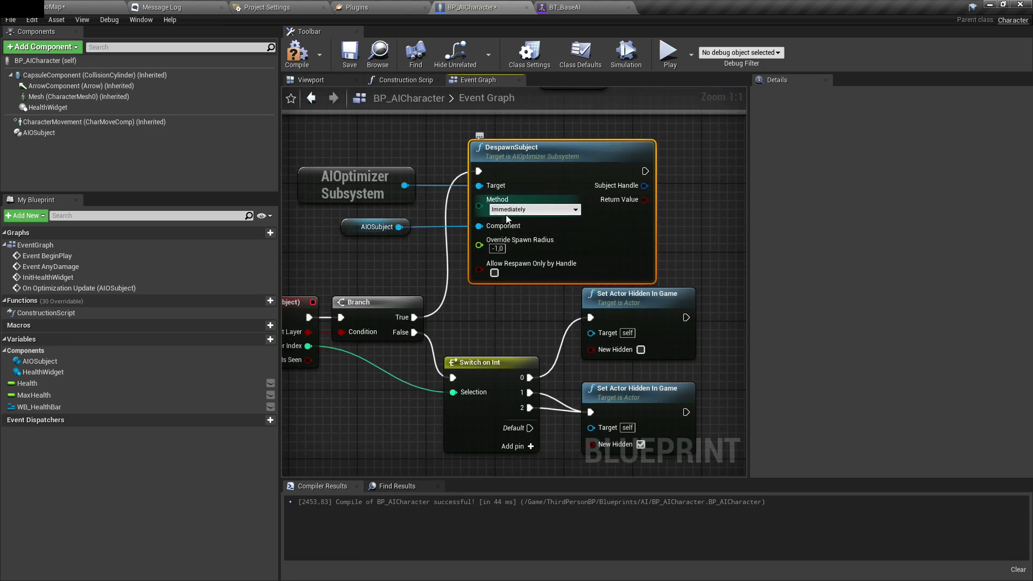
right_click_drag(494, 213, 522, 187)
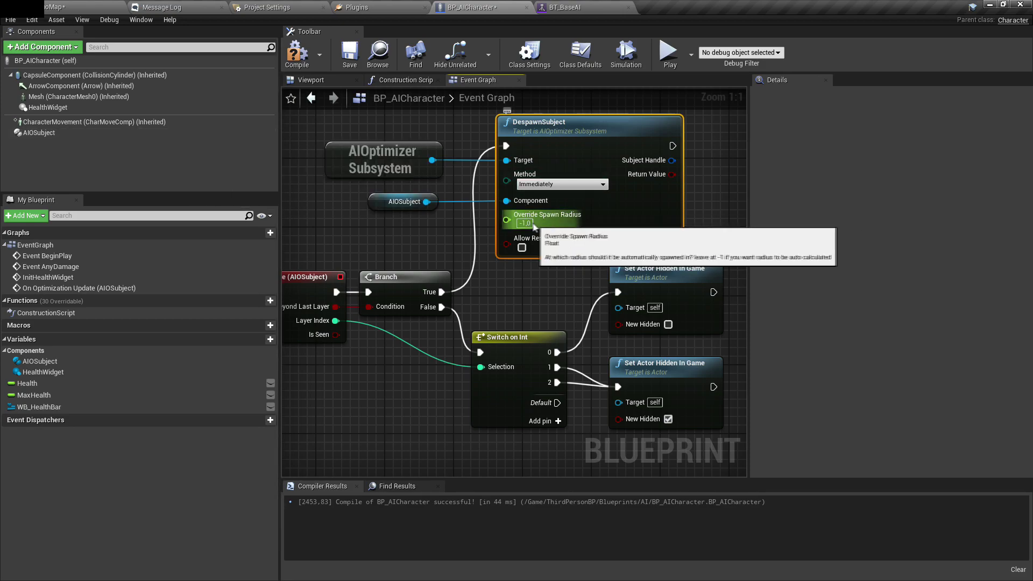
left_click(125, 131)
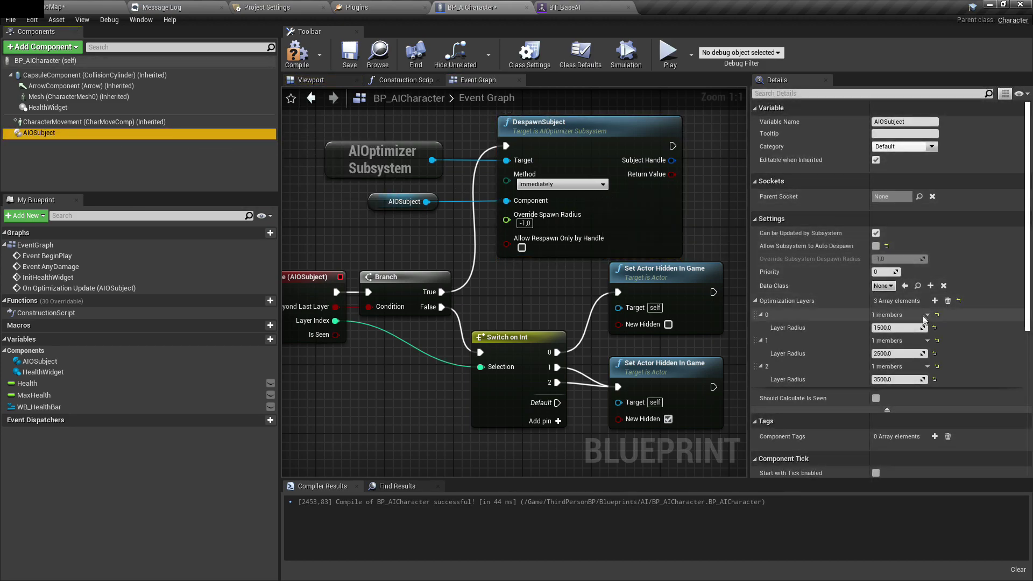
scroll(924, 319, "down", 2)
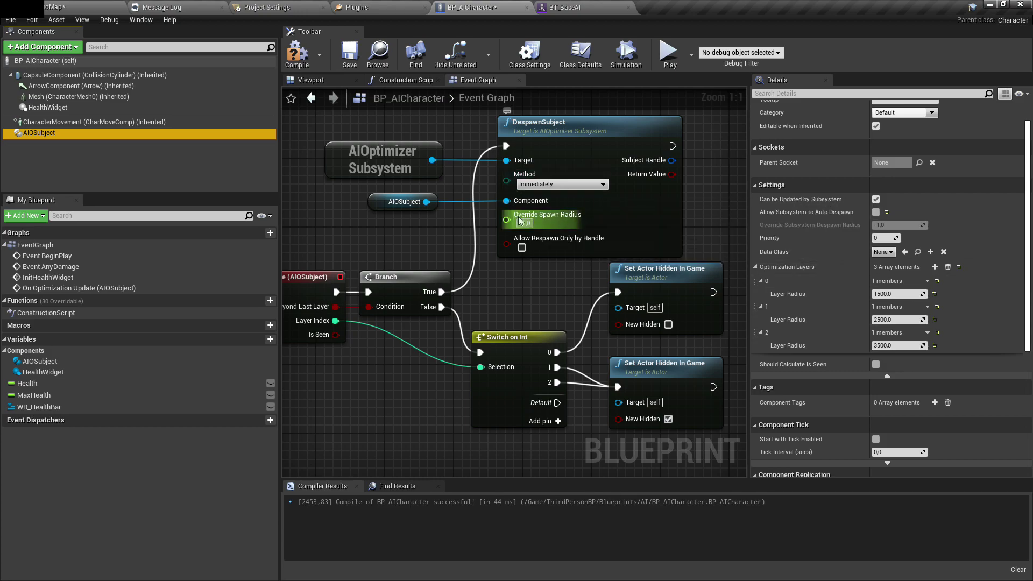
Compile and save the BP_AICharacter blueprint
right_click_drag(423, 137, 428, 180)
left_click(508, 171)
left_click(479, 170)
scroll(442, 148, "down", 5)
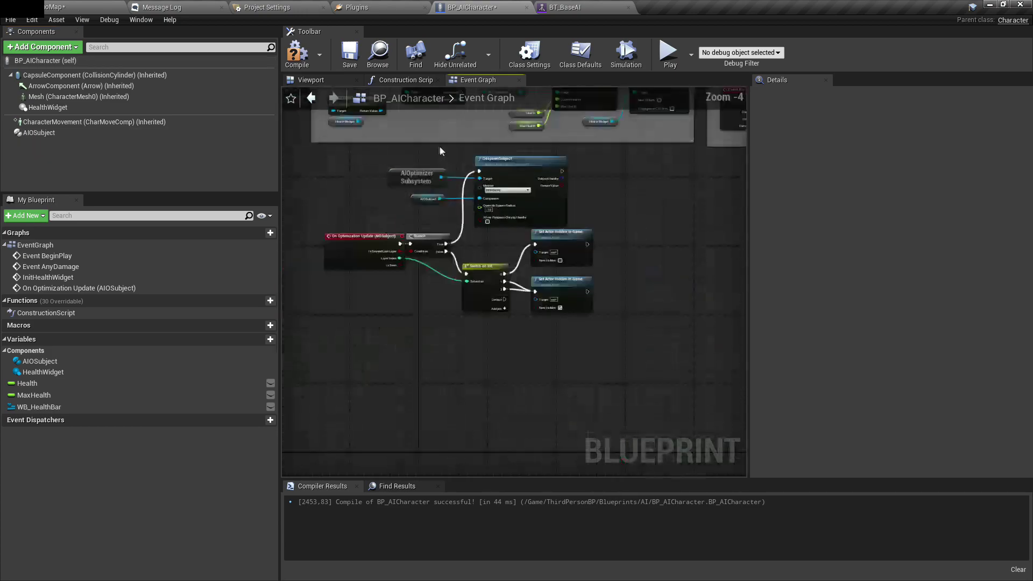
left_click(299, 54)
left_click(357, 50)
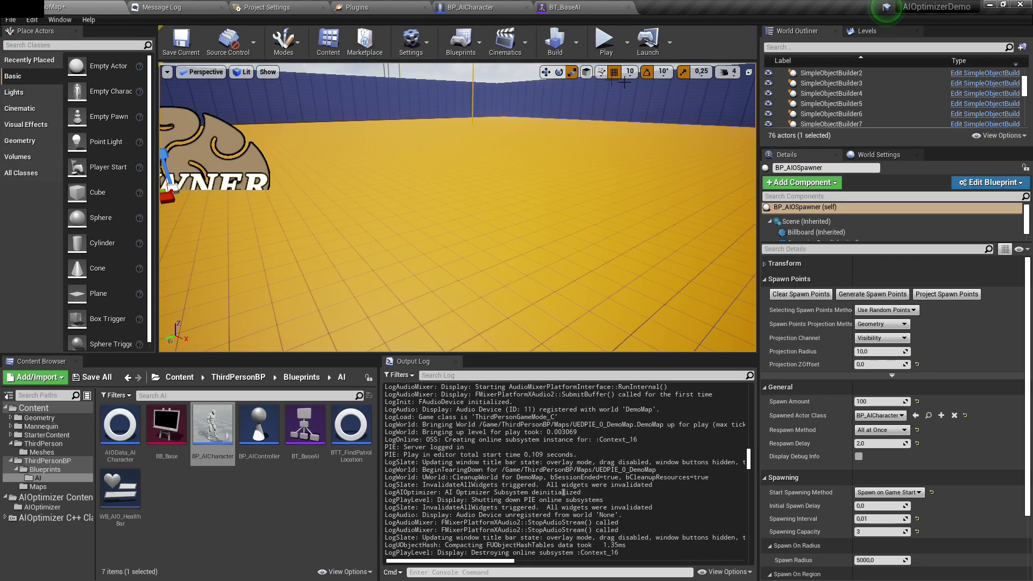
Play the demo map and toggle the optimizer debug display on and off while running among the AI characters
left_click(606, 42)
key("w")
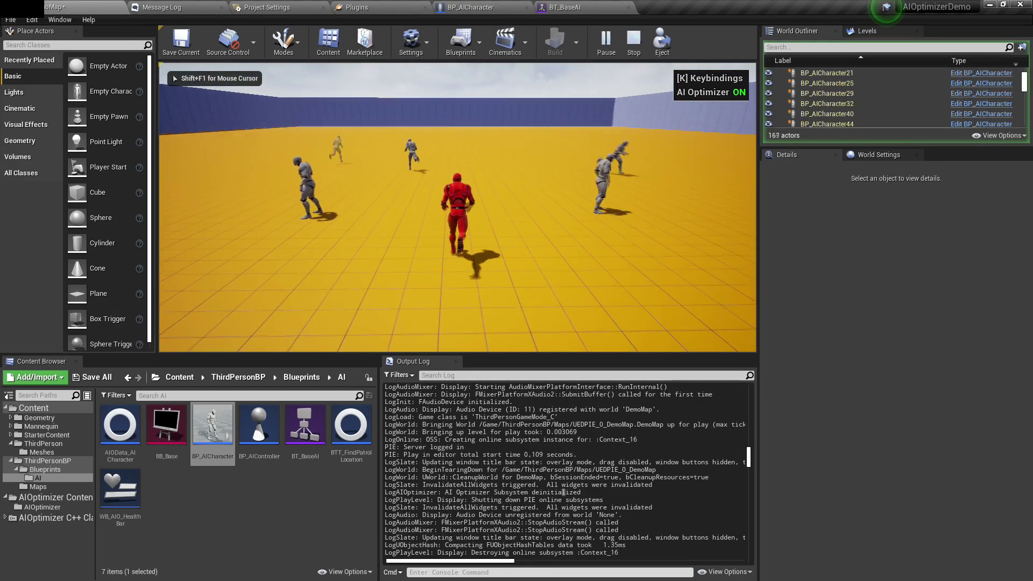
key("2")
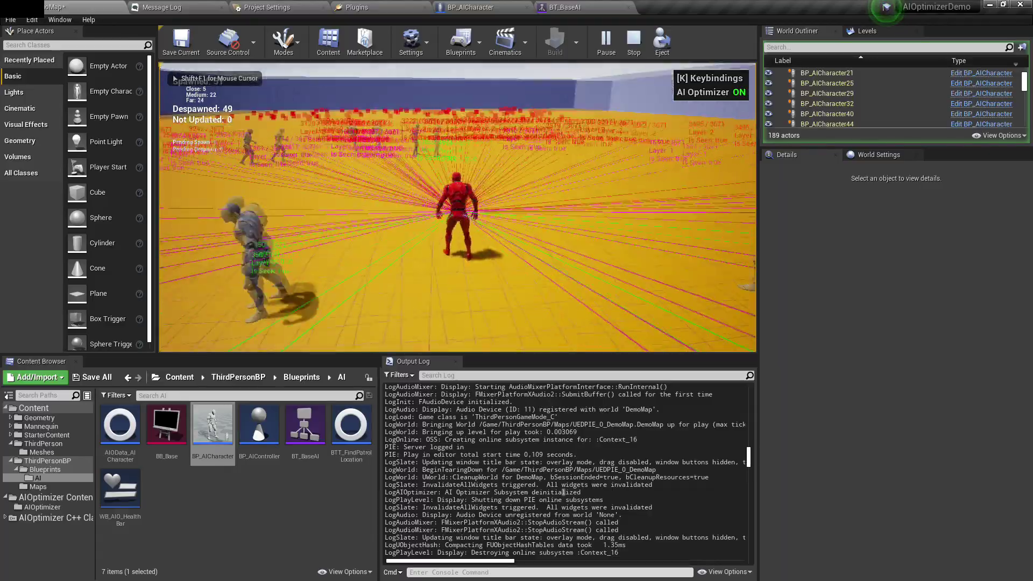
key("w")
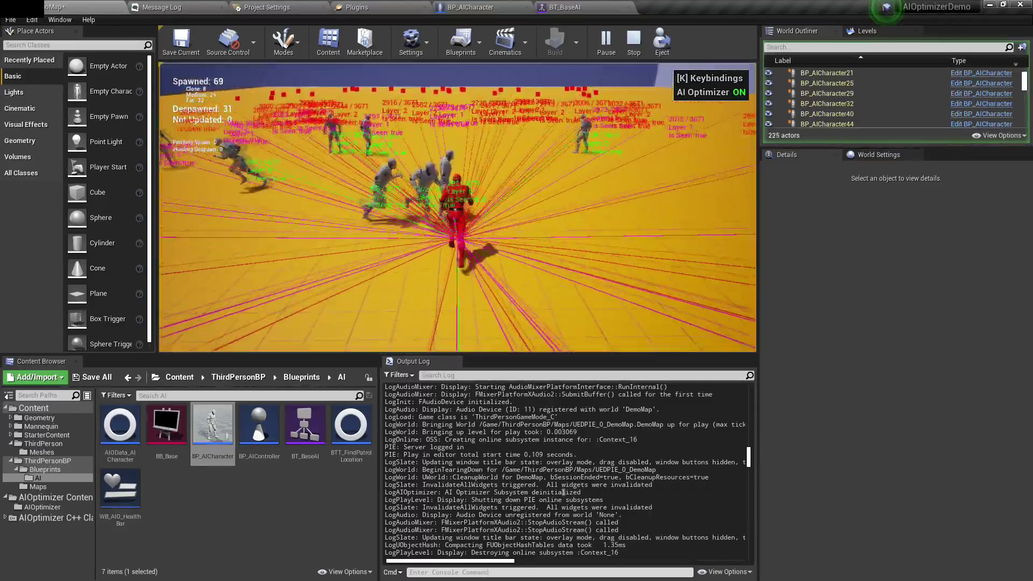
key("2")
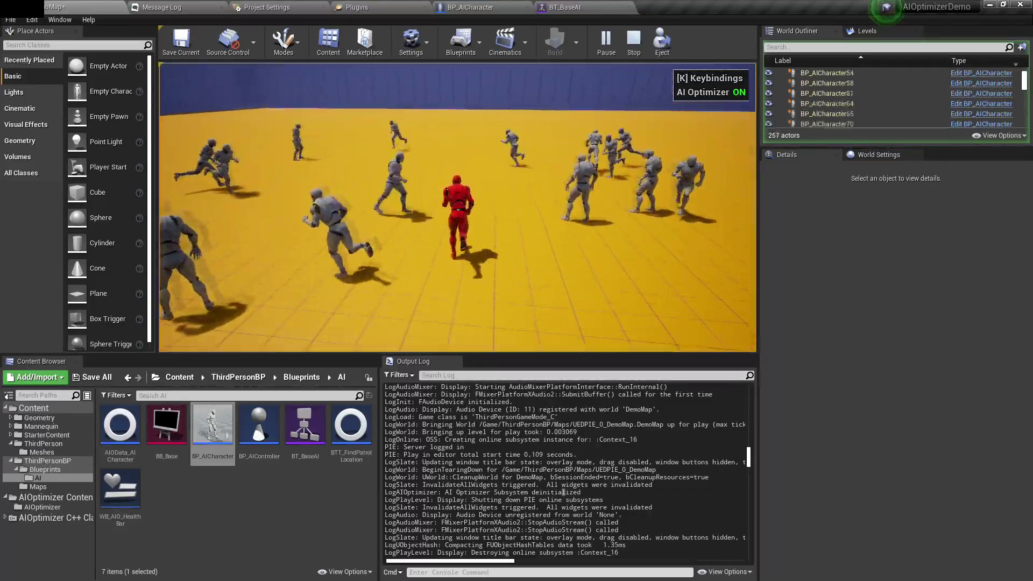
Run the player away from the AI crowd and back toward it to check despawning and respawning, and end the play session
key("w")
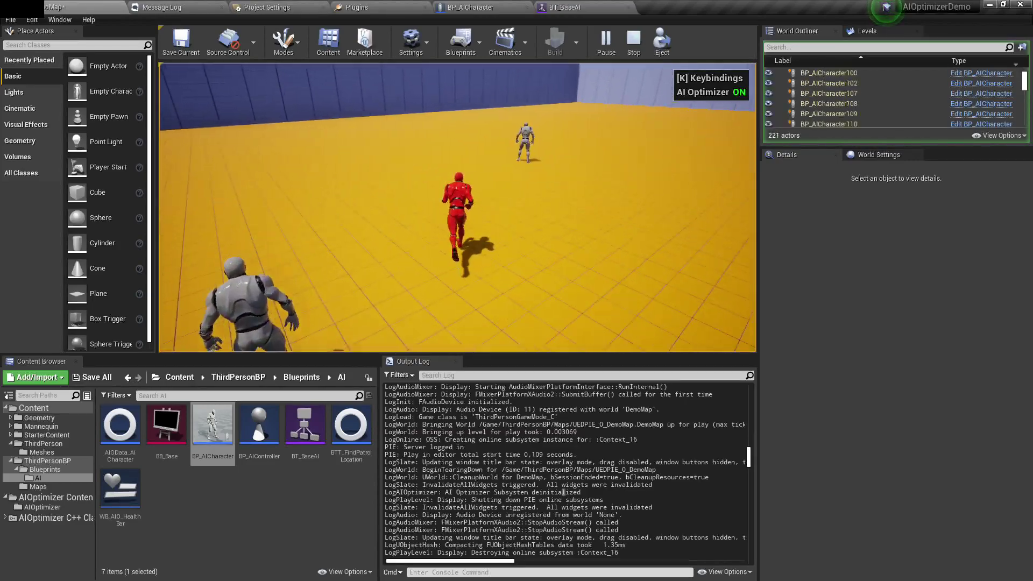
key("s")
key("d")
key("a")
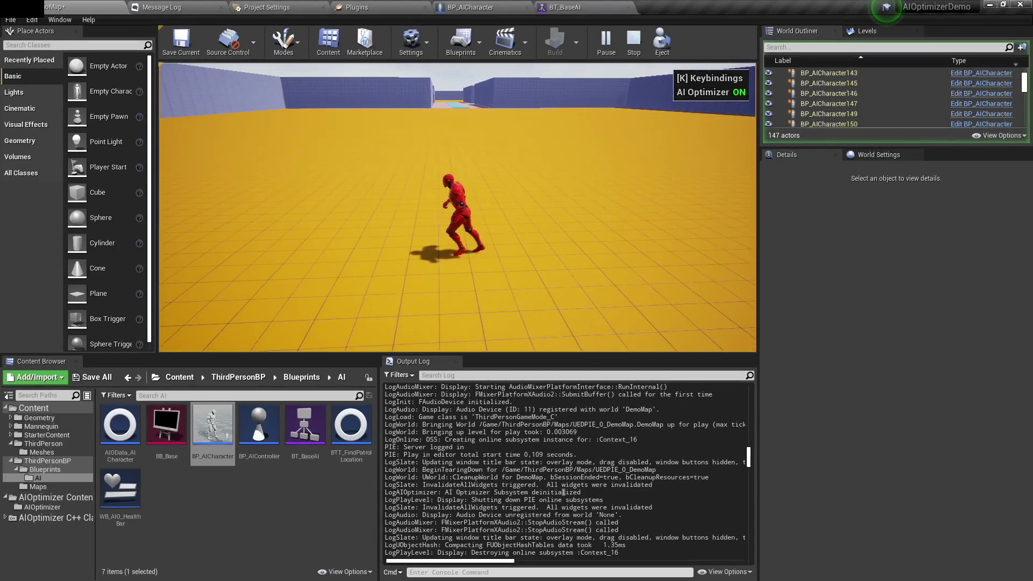
key("w")
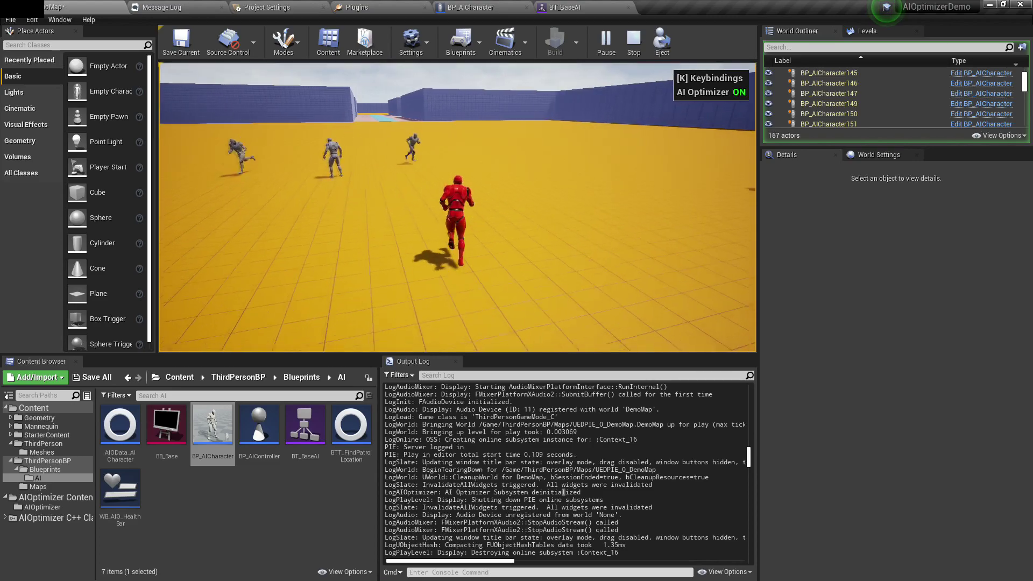
key("w")
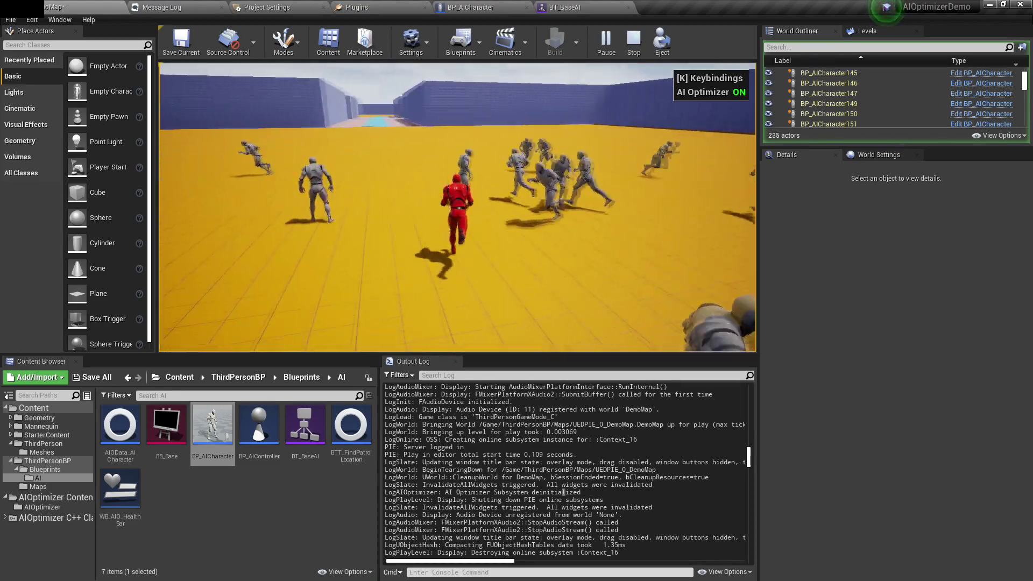
key("w")
key("Escape")
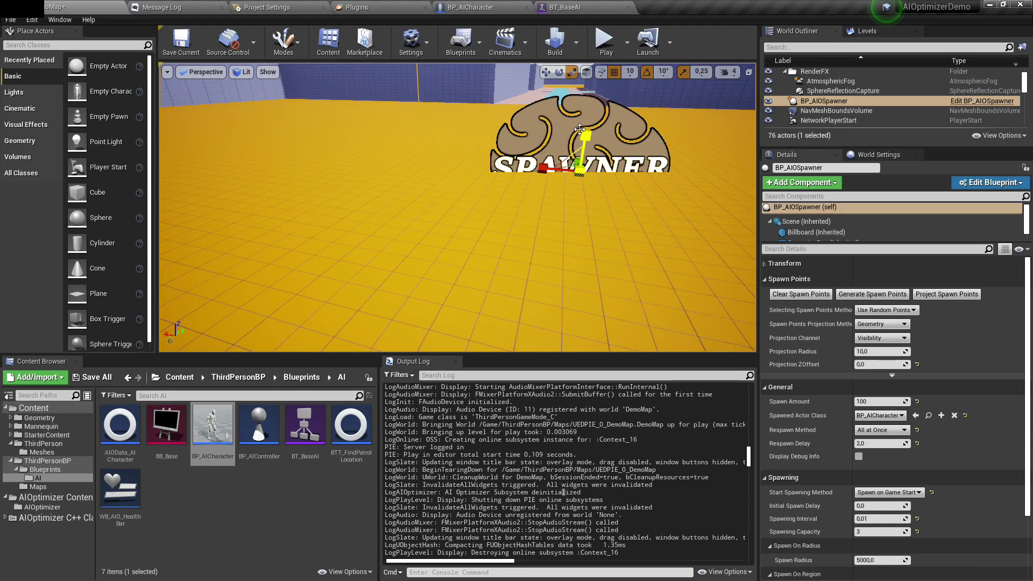
key("s")
key("e")
right_click_drag(469, 160, 469, 226)
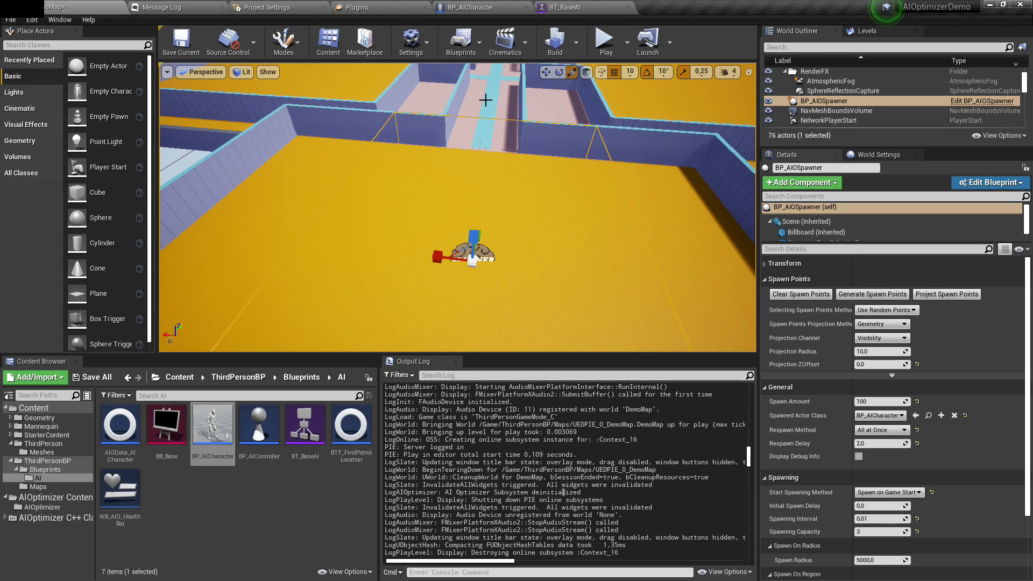
scroll(516, 185, "up", 3)
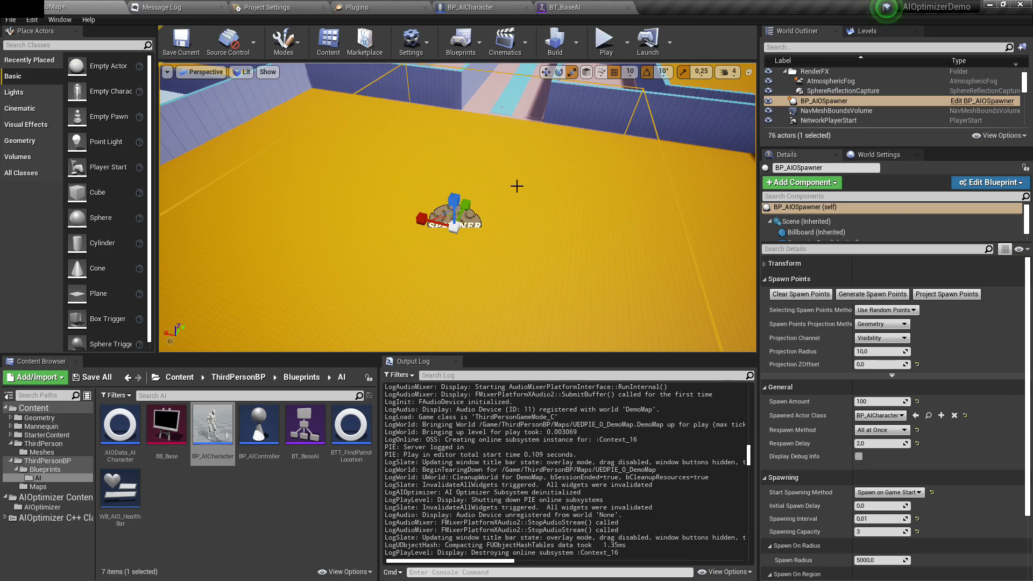
Delete both Set Actor Hidden In Game nodes after the Switch on Int in BP_AICharacter's Event Graph
left_click(470, 7)
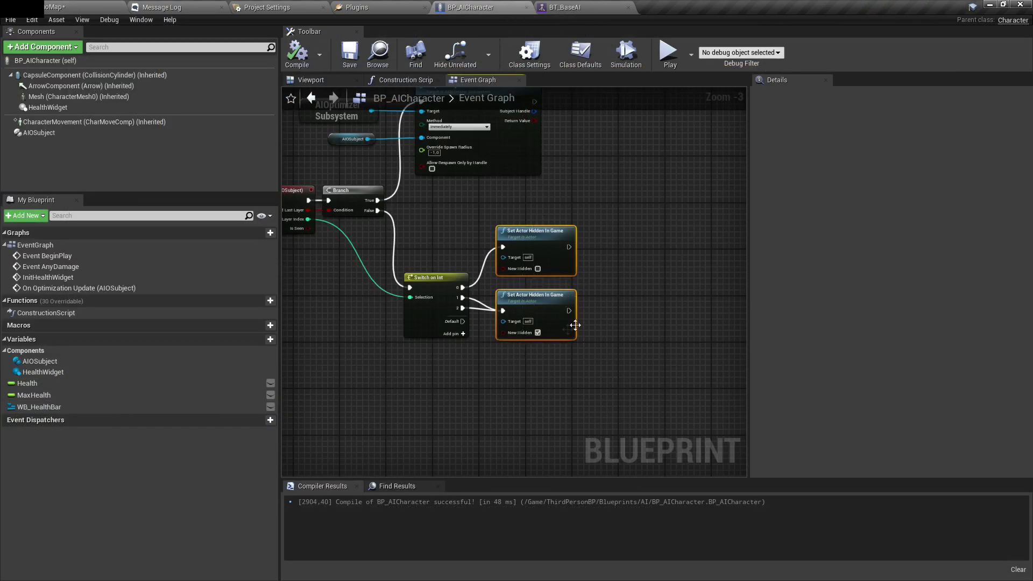
right_click_drag(575, 325, 575, 271)
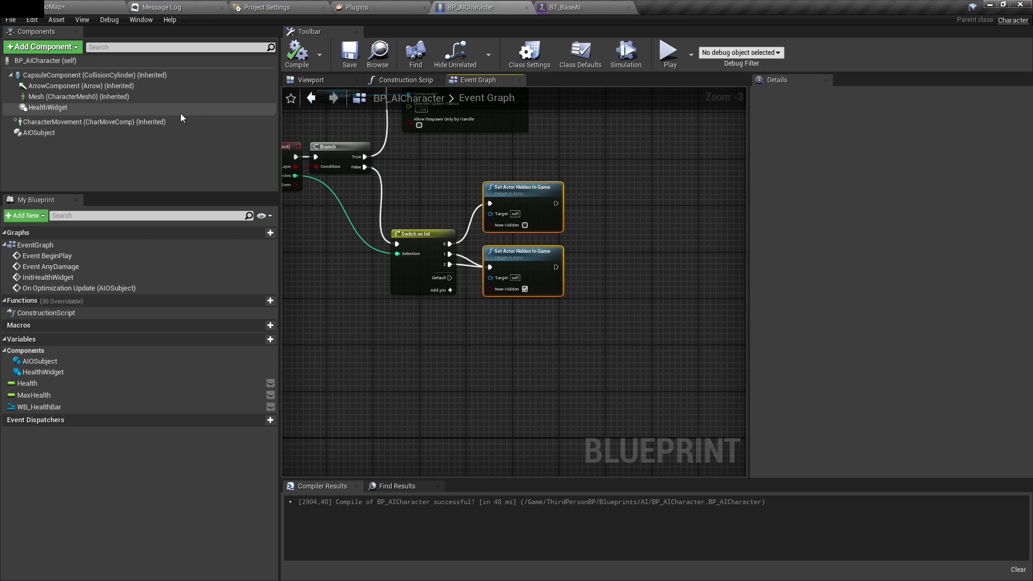
key("Delete")
Add an AIOSubject reference to the graph and create a Set Character Features node targeting it
left_click_drag(147, 132, 525, 175)
scroll(426, 190, "up", 2)
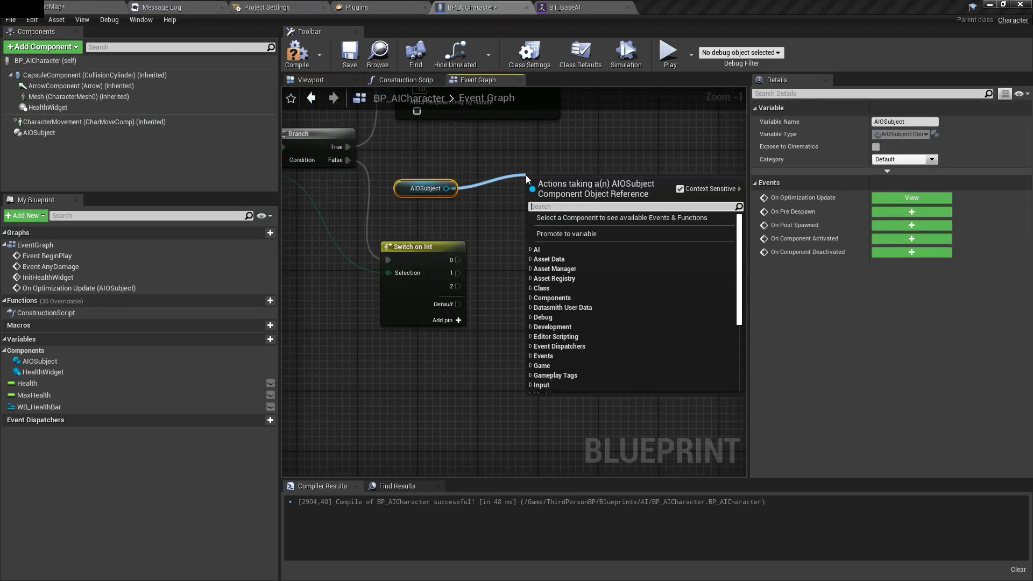
type("CHARA")
left_click(586, 258)
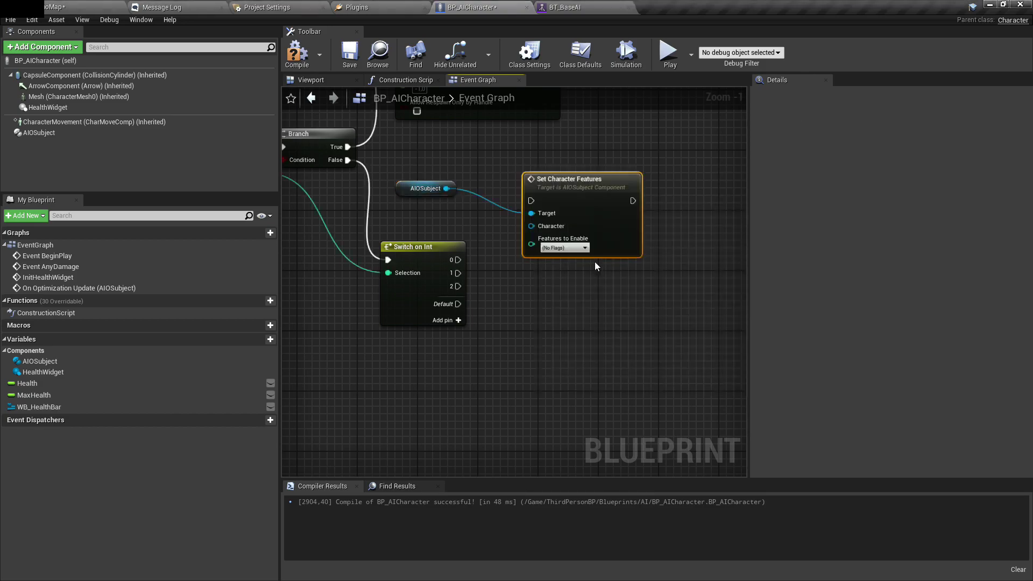
Feed a Self reference into Set Character Features' Character input, arrange the nodes, and run it from the Switch on Int's 0 output
left_click_drag(531, 218, 453, 219)
type("Self")
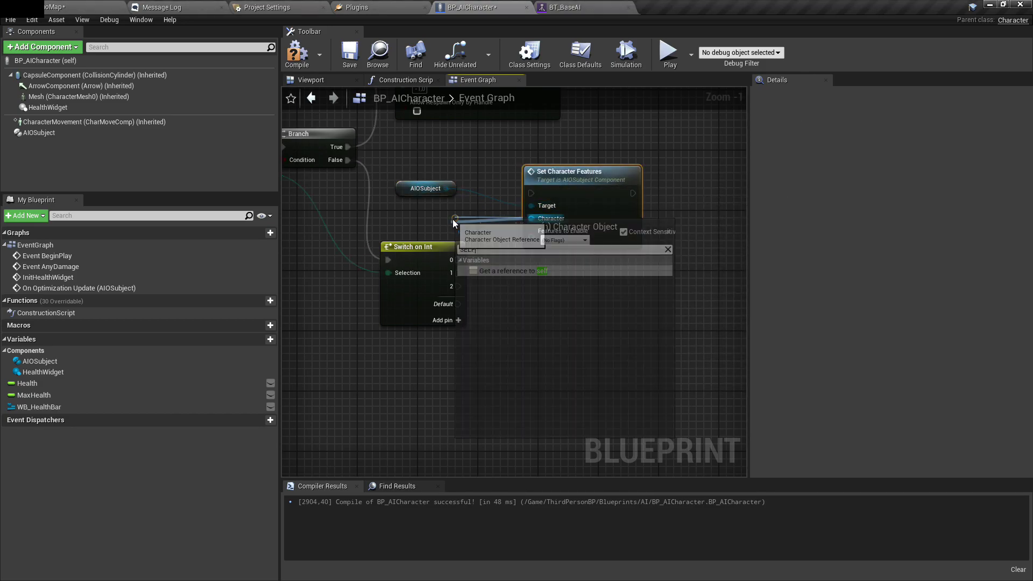
key("Return")
left_click_drag(409, 173, 417, 214)
left_click_drag(406, 213, 459, 228)
left_click_drag(433, 168, 627, 175)
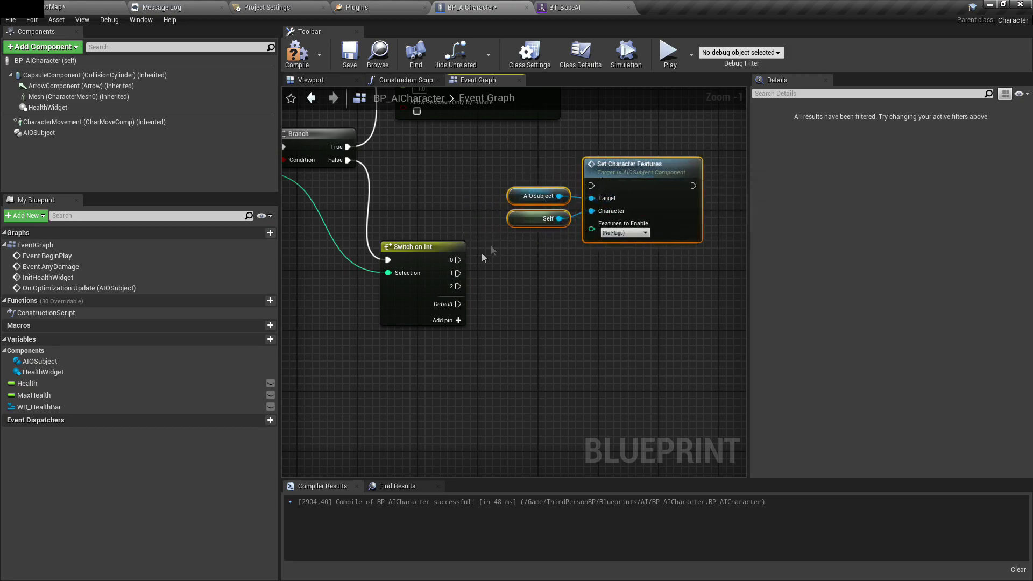
left_click_drag(457, 260, 591, 185)
left_click(571, 201)
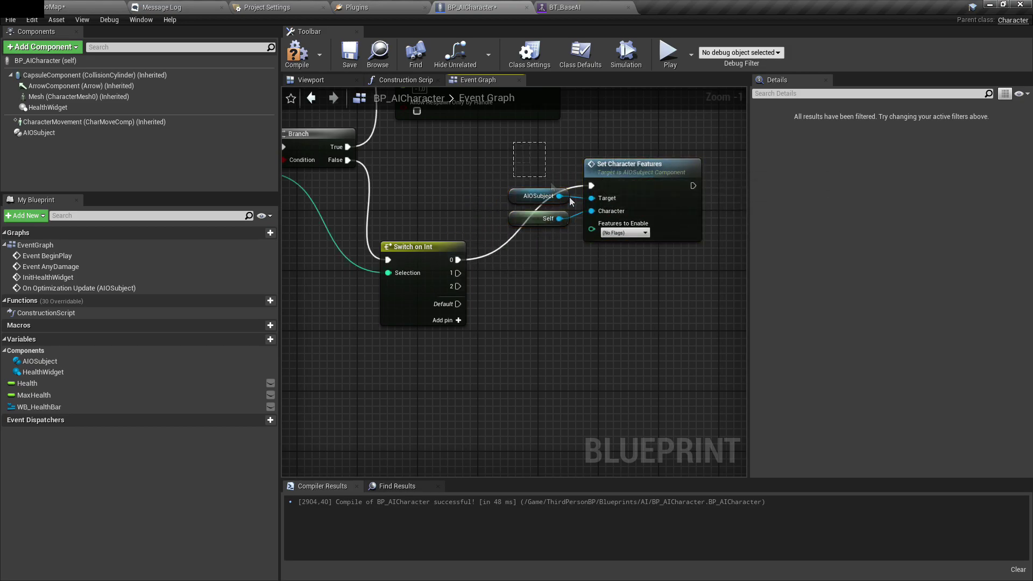
Enable all features, from AIBrain through Shadows, in the Set Character Features node for layer 0
left_click(619, 232)
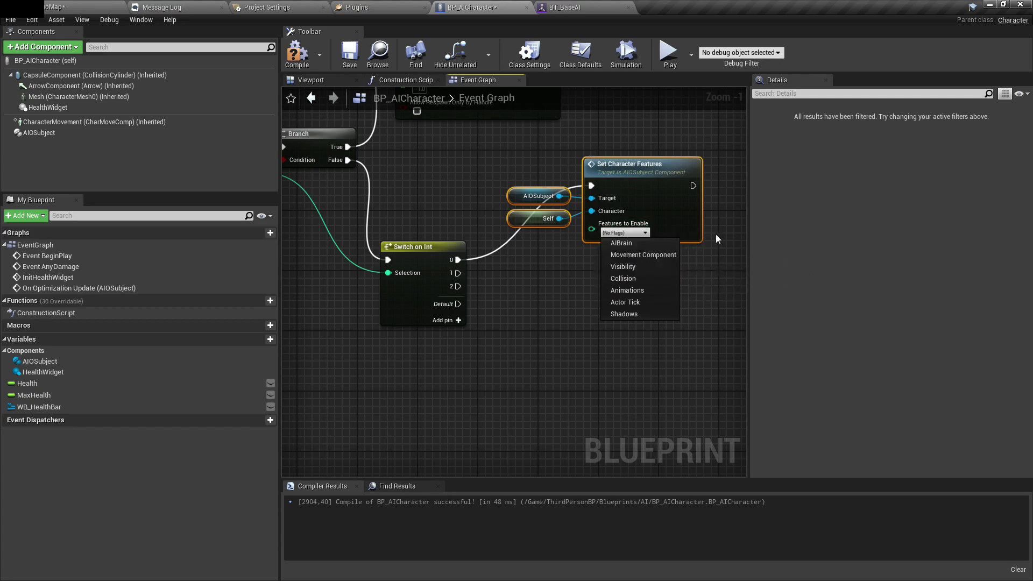
left_click(645, 243)
left_click(640, 254)
left_click(635, 266)
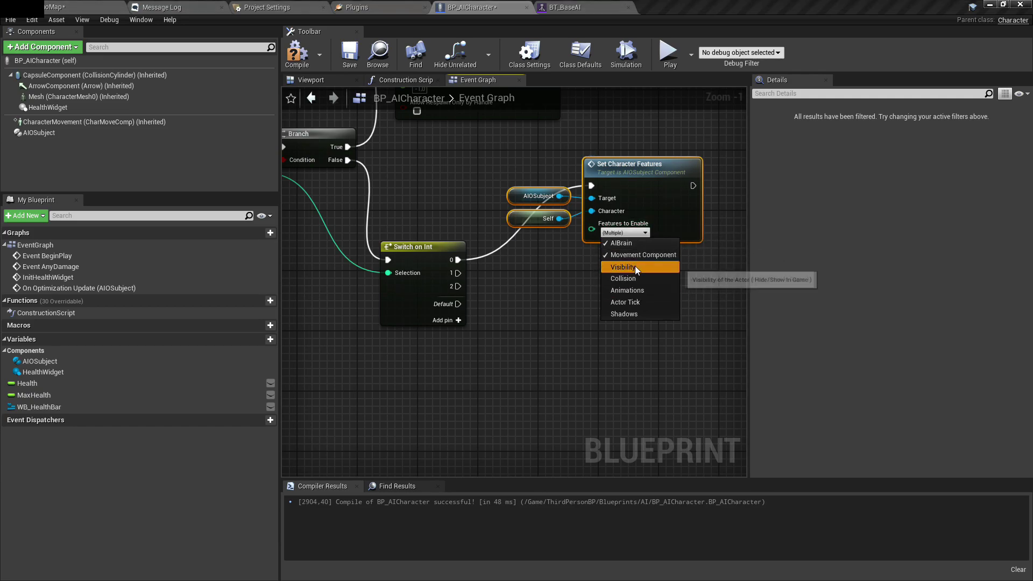
left_click(636, 278)
left_click(634, 315)
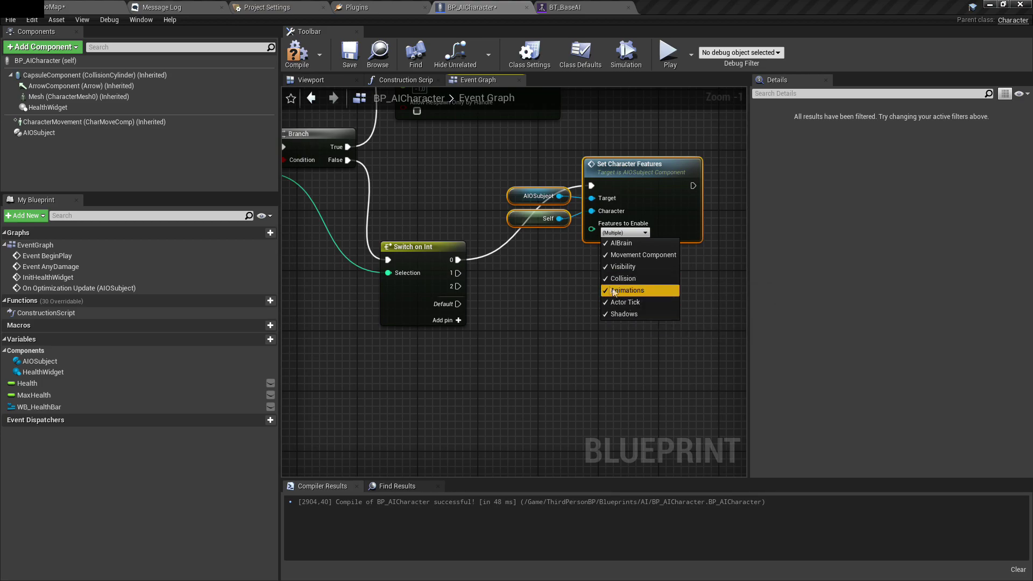
Duplicate the Set Character Features node group twice and connect the copies to the Switch on Int's 1 and 2 outputs
right_click_drag(557, 251, 516, 248)
key("ctrl+d")
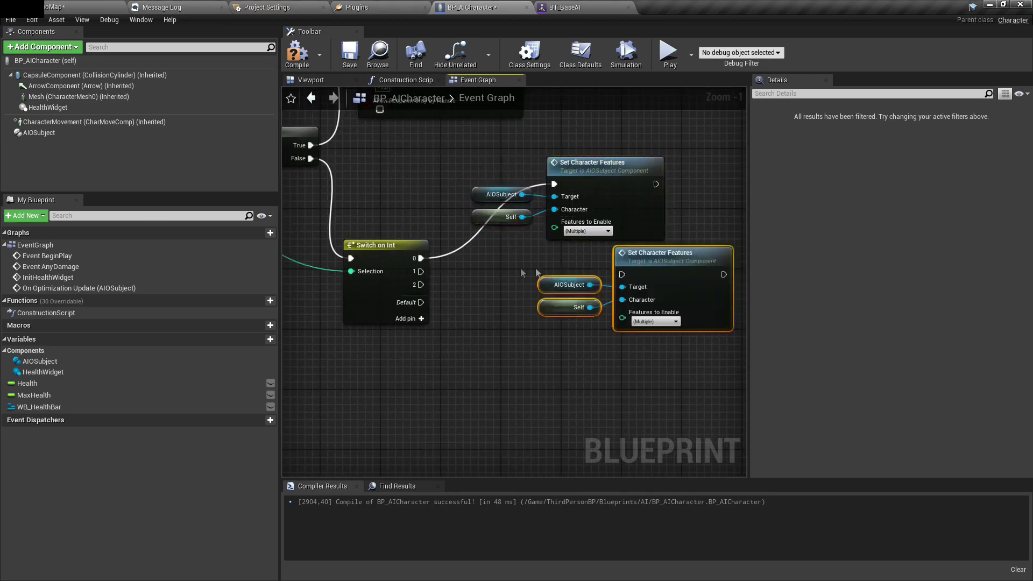
left_click_drag(420, 272, 623, 275)
left_click_drag(646, 262, 631, 285)
right_click_drag(629, 359, 630, 293)
key("ctrl+v")
left_click_drag(421, 218, 601, 345)
right_click_drag(422, 190, 425, 287)
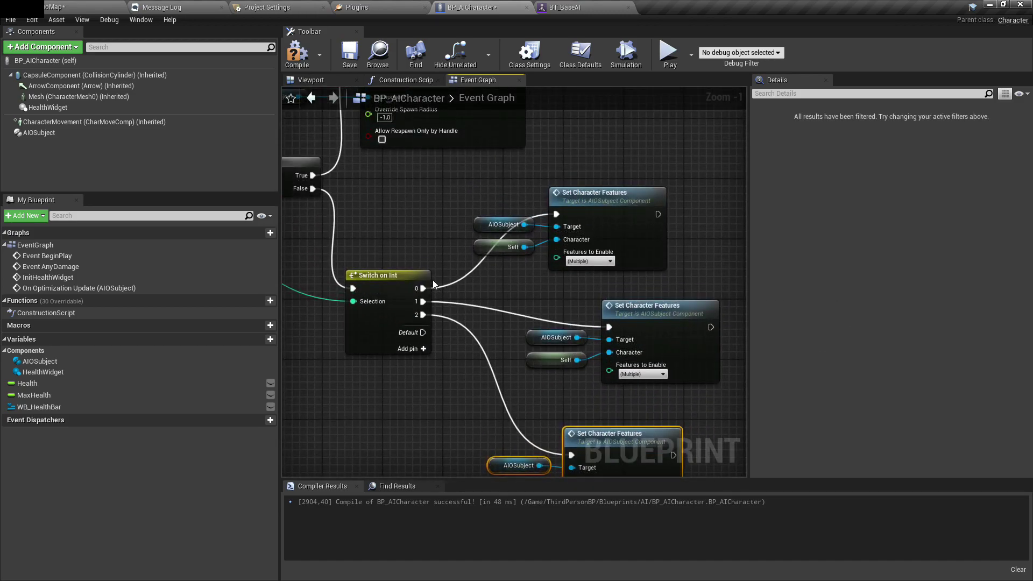
Turn off Actor Tick in the features enabled by the Set Character Features node for layer 1
left_click(589, 261)
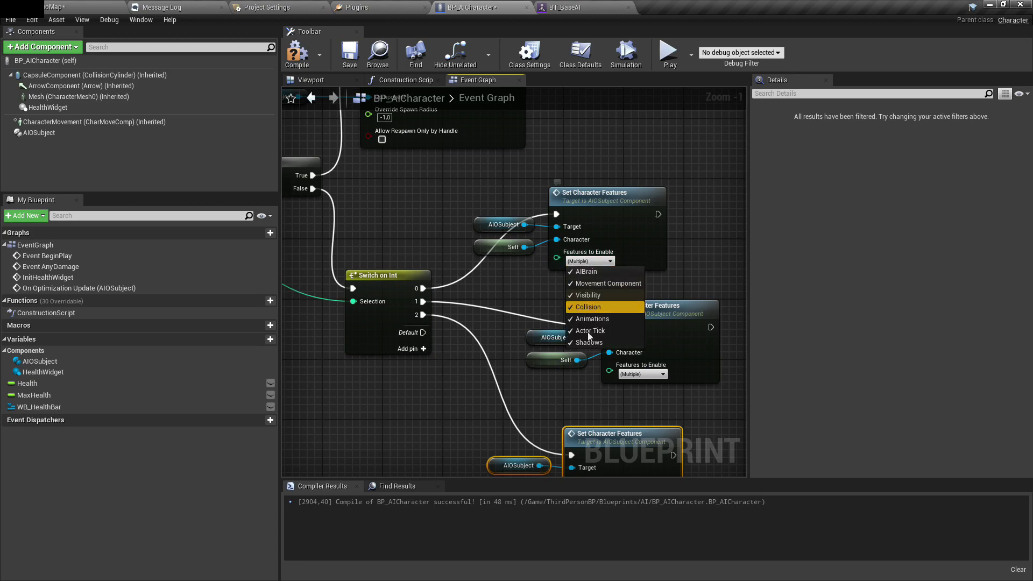
right_click_drag(513, 306, 505, 278)
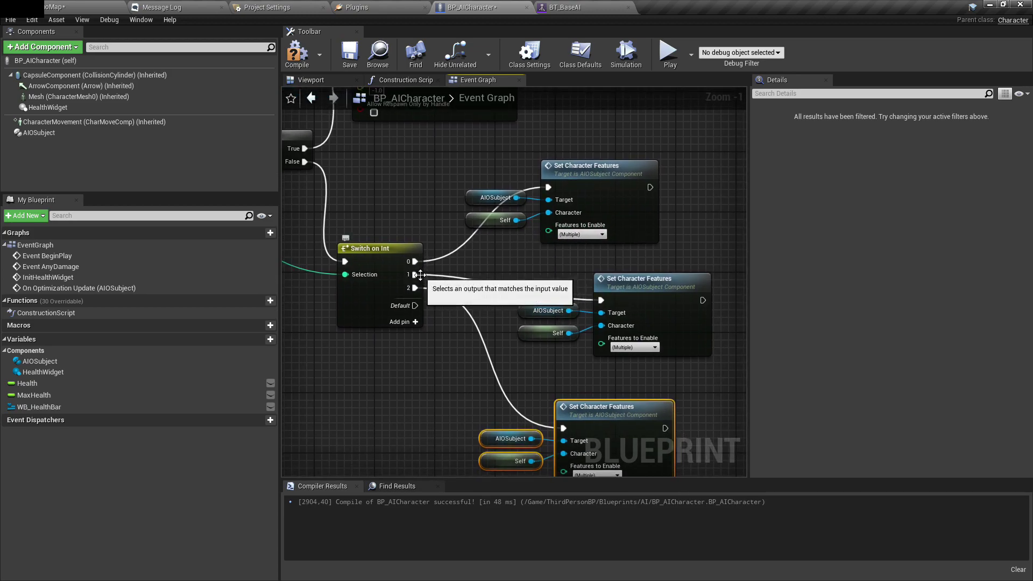
right_click_drag(624, 349, 606, 333)
left_click(606, 332)
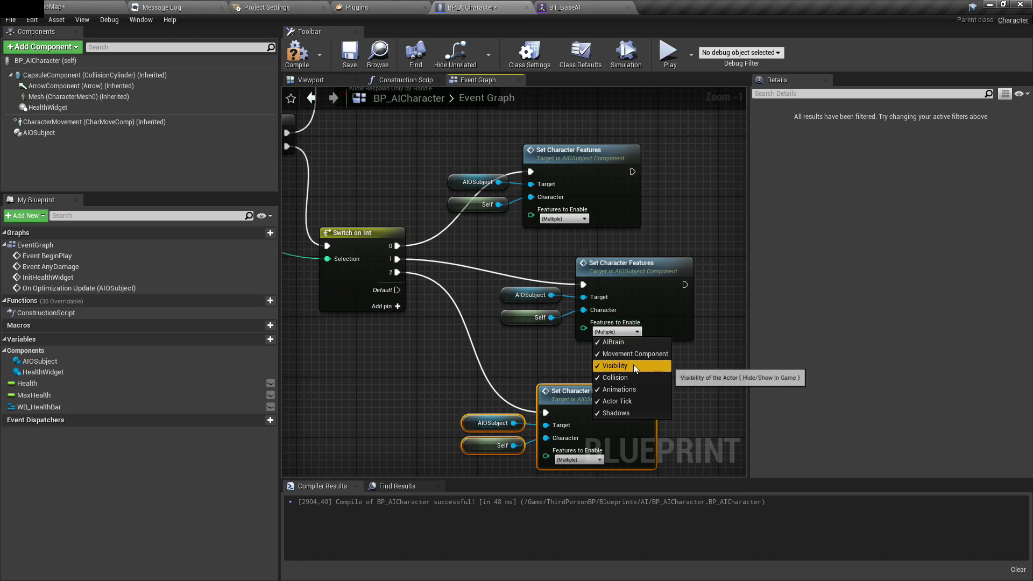
left_click(639, 400)
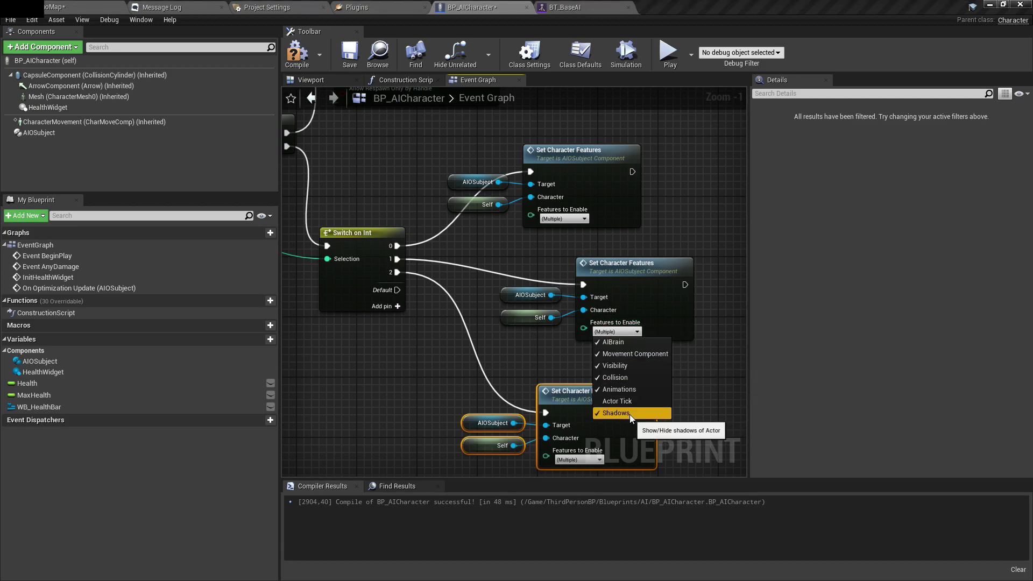
Turn off AIBrain, Movement Component, Collision, Actor Tick and Shadows in the layer 2 Set Character Features node
right_click_drag(418, 304, 440, 202)
left_click(592, 367)
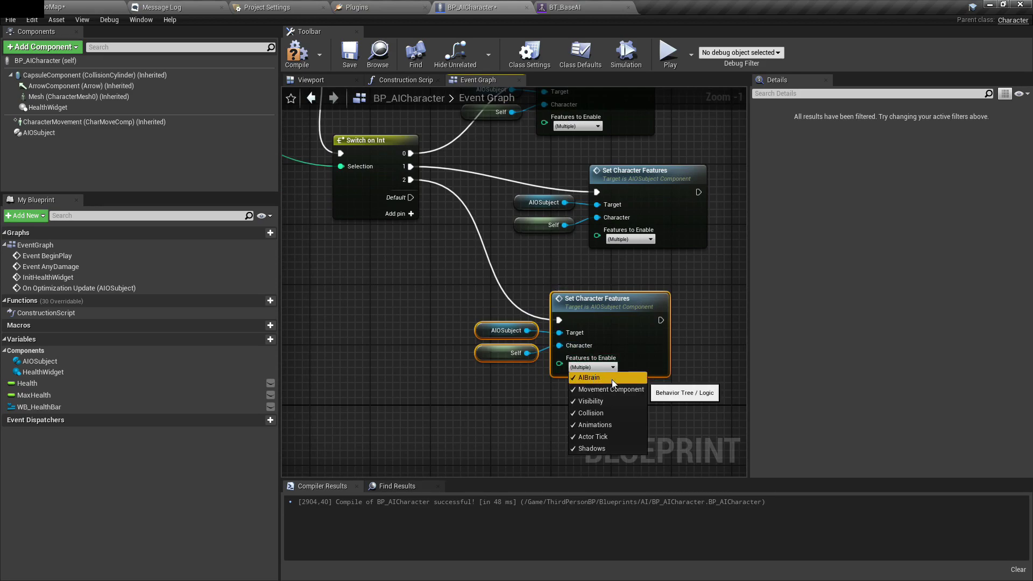
left_click(612, 380)
left_click(604, 388)
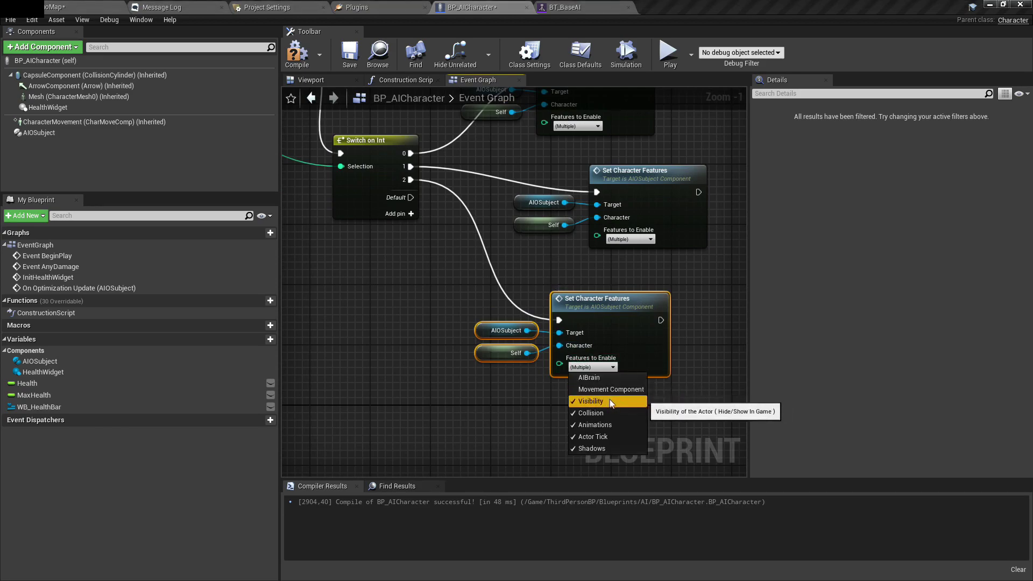
left_click(605, 413)
left_click(597, 436)
left_click(606, 447)
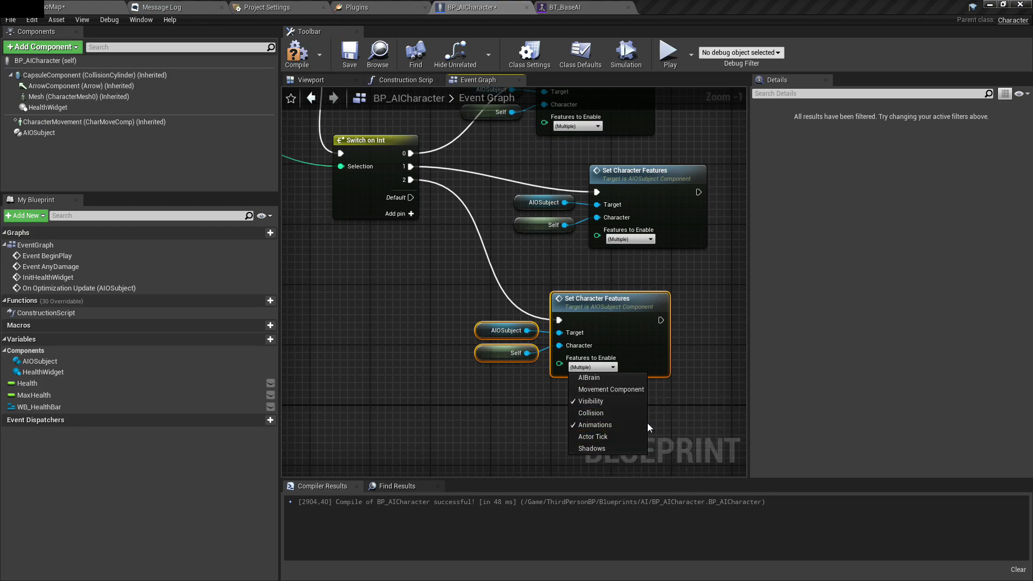
Compile and save the BP_AICharacter blueprint and start playing the demo map
left_click(350, 54)
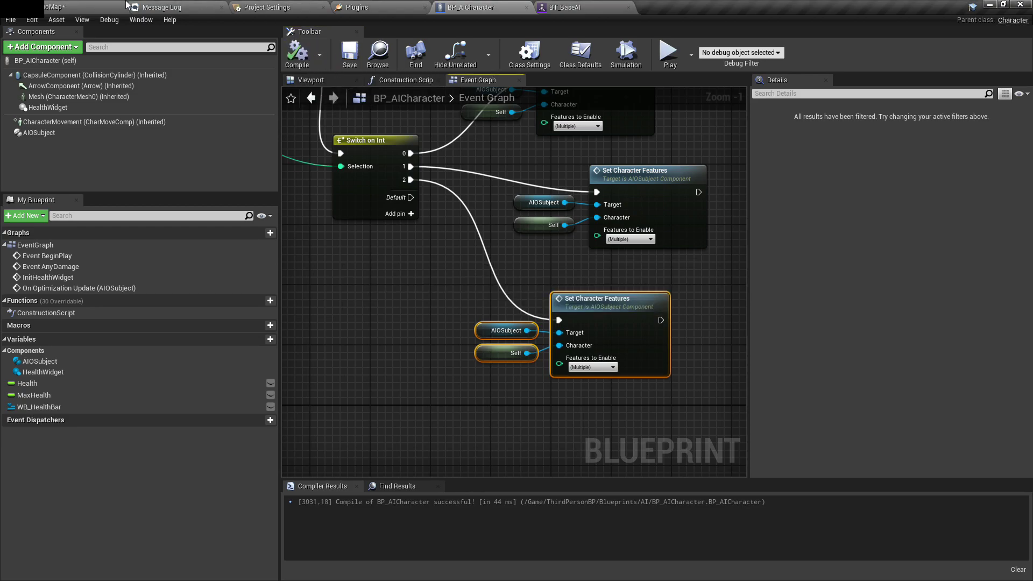
left_click(68, 7)
left_click(617, 43)
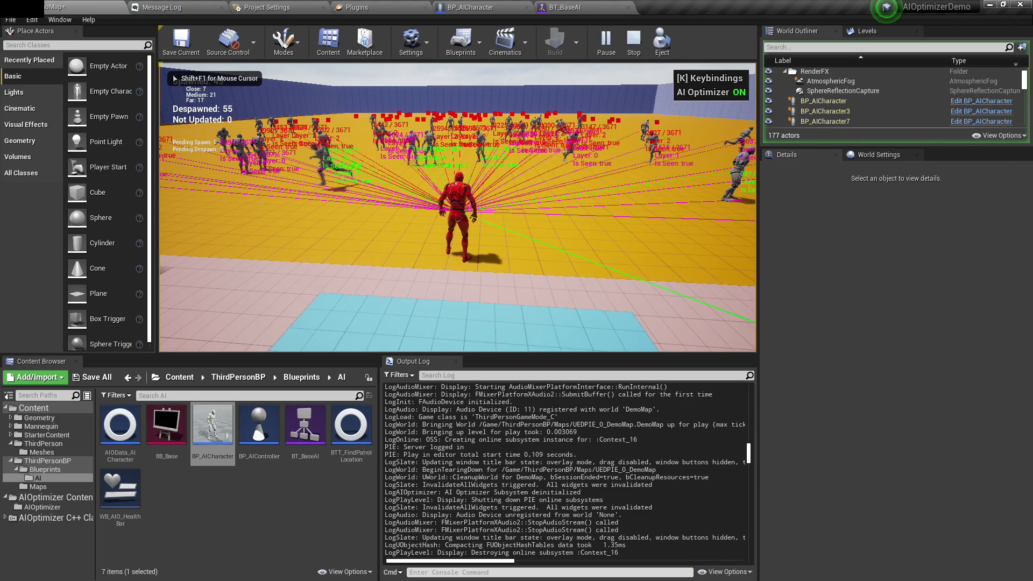
Eject from the player, fly over the AI characters to check their optimized behaviour, and possess the player again
key("F8")
key("w")
right_click_drag(472, 163, 483, 231)
right_click_drag(433, 202, 484, 202)
key("s")
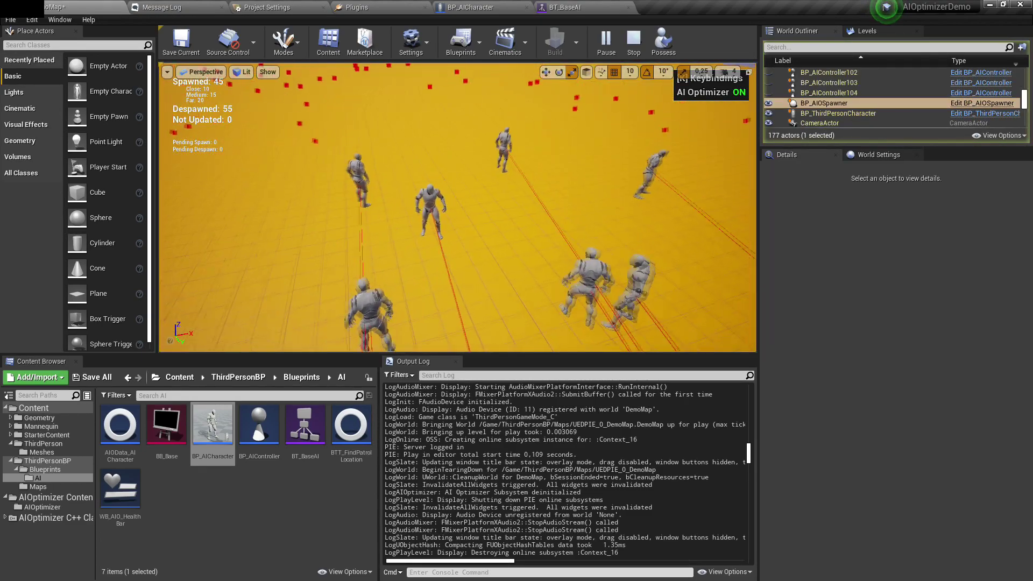
key("F8")
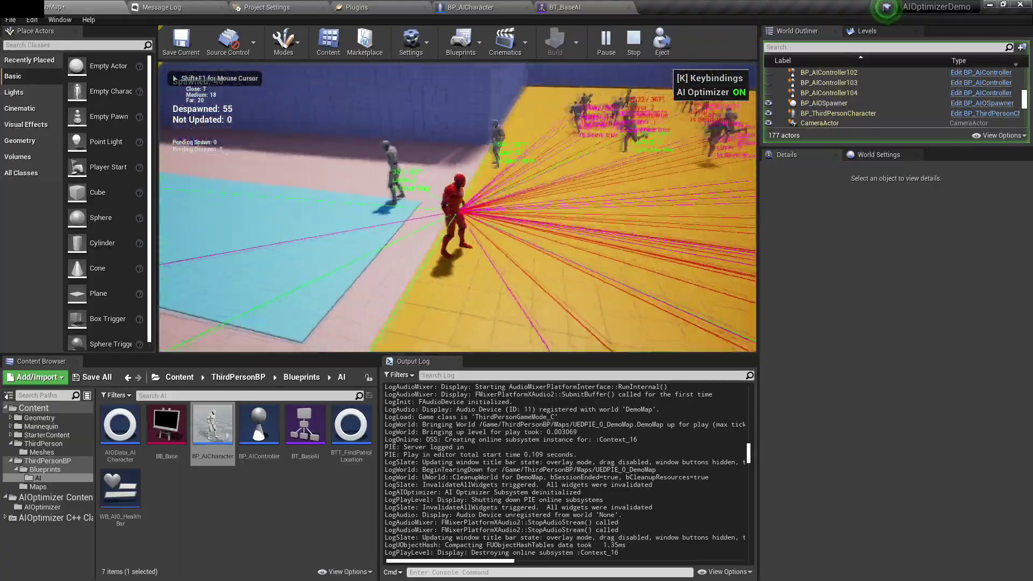
Run the player through the AI crowd, hide the optimizer debug display, and end the play session
key("w")
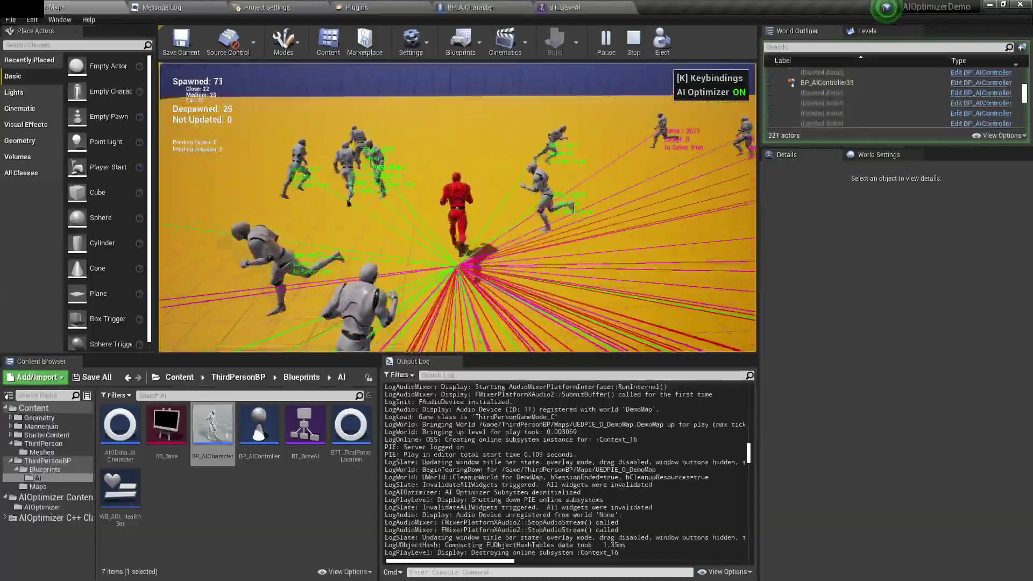
key("1")
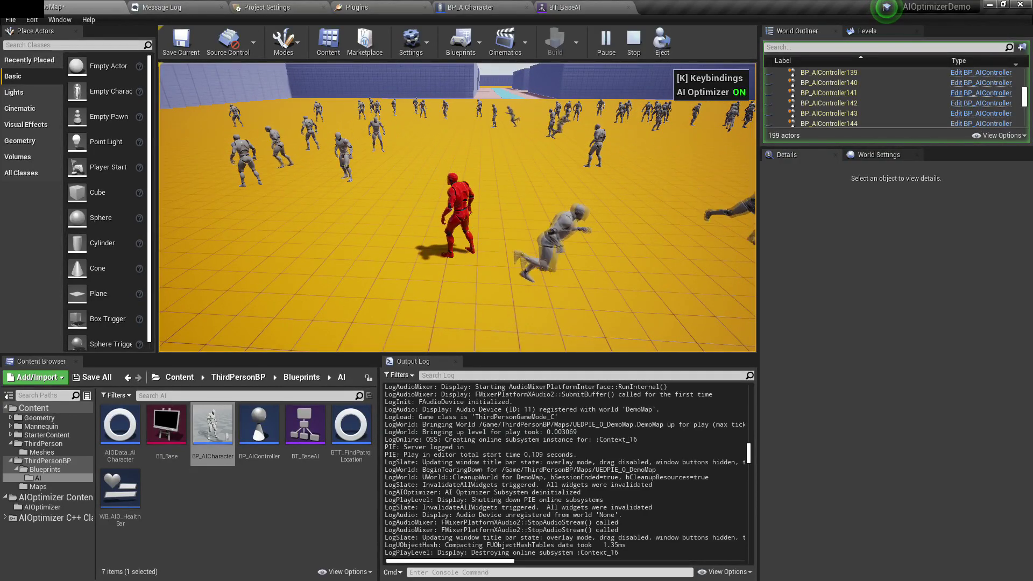
key("Escape")
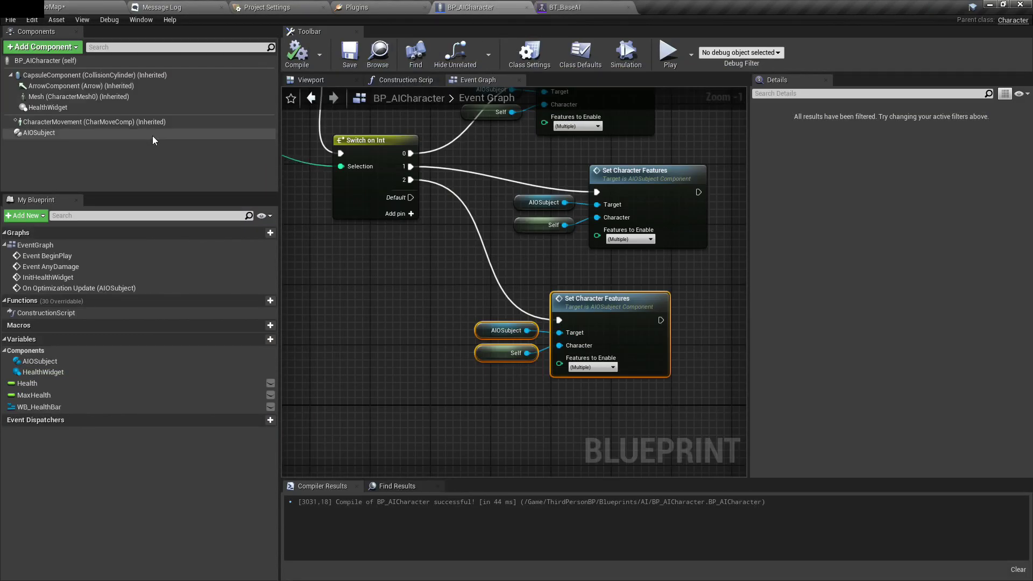
Enable Should Calculate Is Seen in the AIOSubject component's settings in BP_AICharacter
left_click(153, 136)
scroll(912, 351, "down", 3)
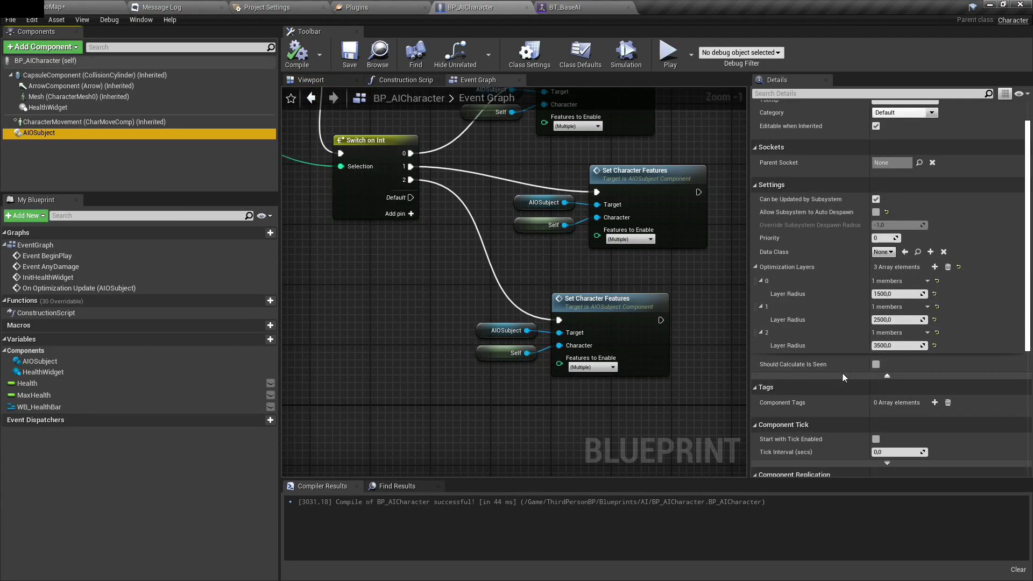
mouse_move(825, 365)
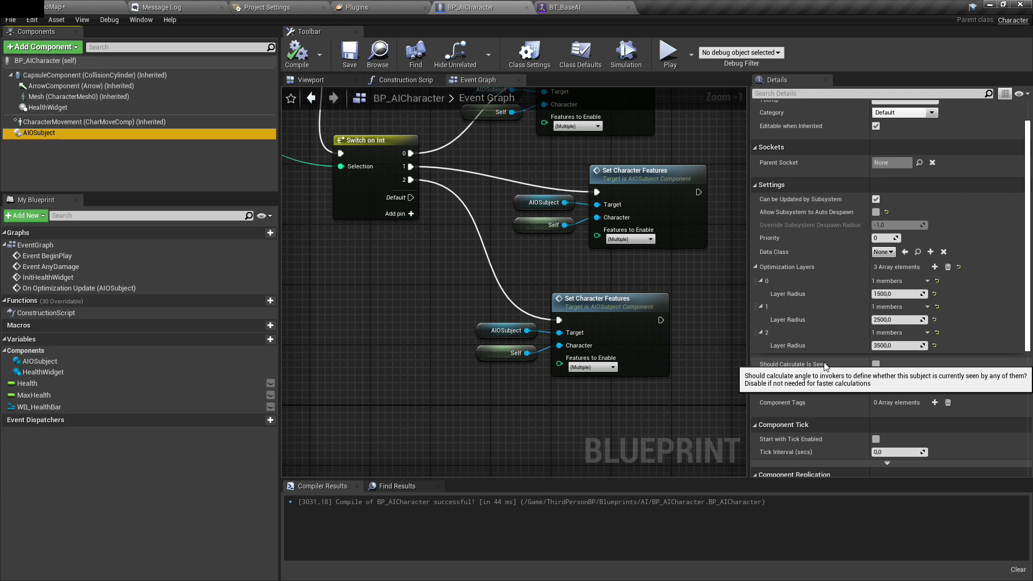
left_click(878, 364)
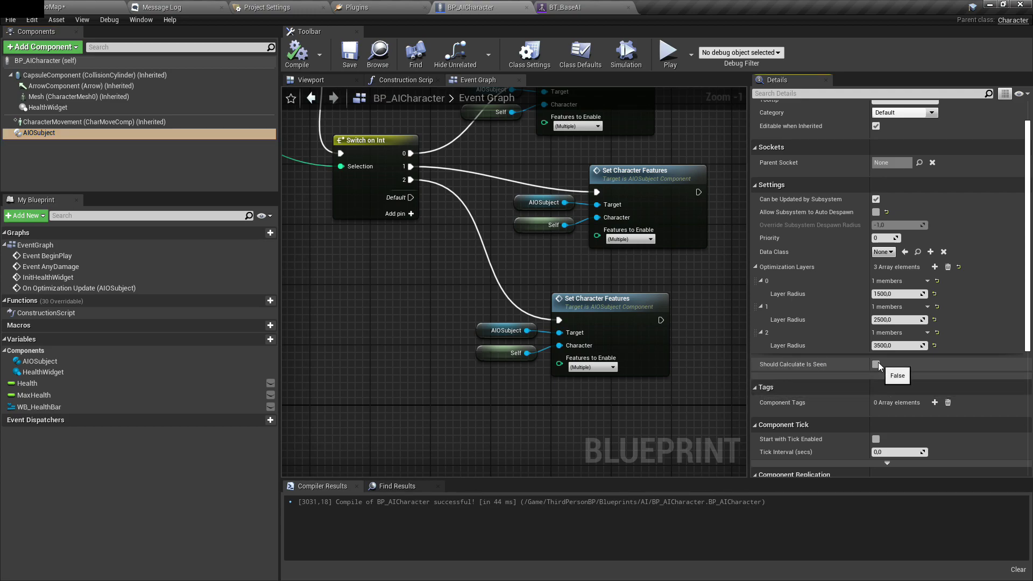
left_click(876, 364)
Examine the Is Seen output of On Optimization Update and the Set Character Features nodes after the Switch on Int
scroll(538, 275, "down", 2)
right_click_drag(506, 280, 575, 288)
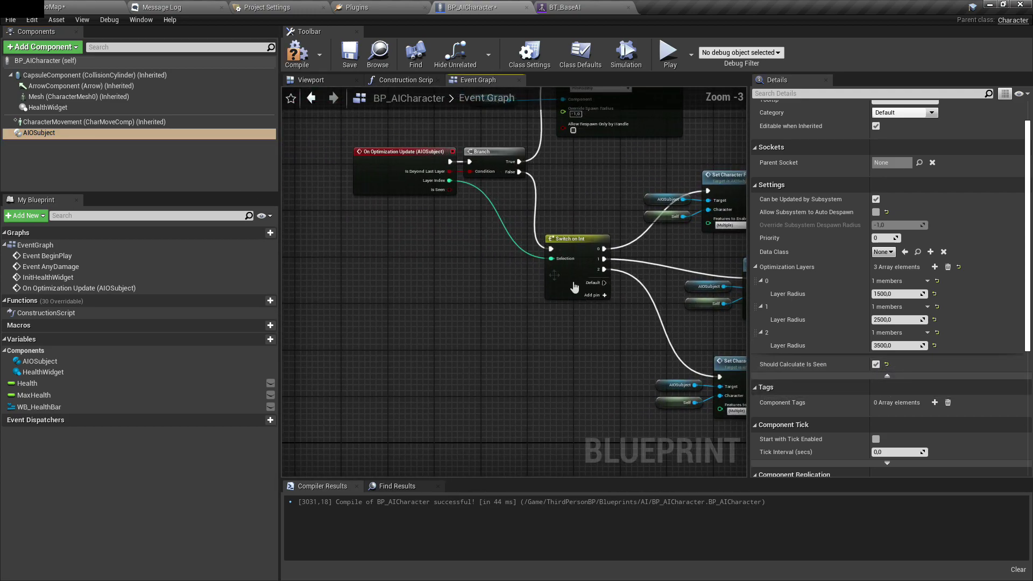
scroll(471, 193, "up", 2)
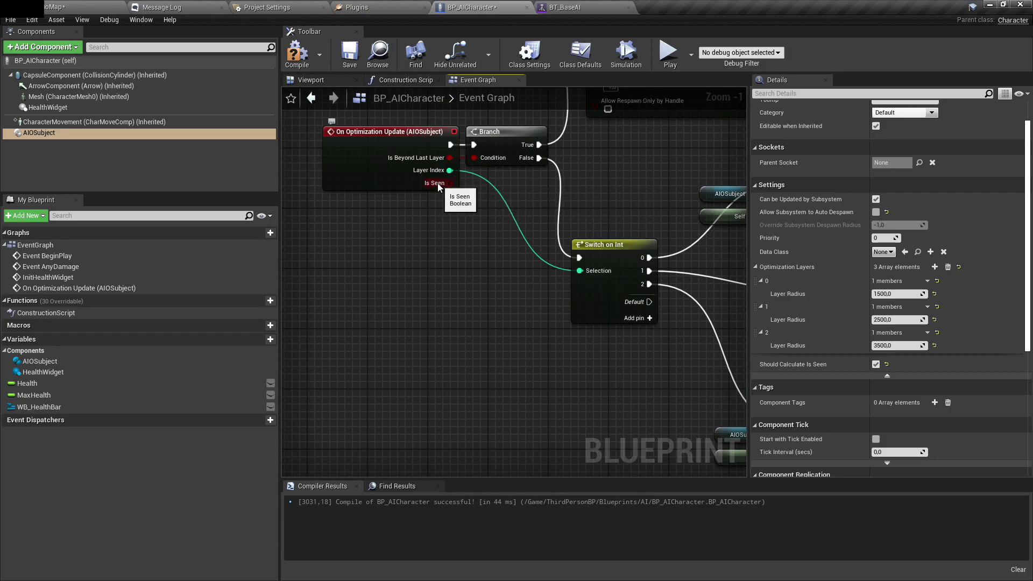
right_click_drag(439, 186, 343, 156)
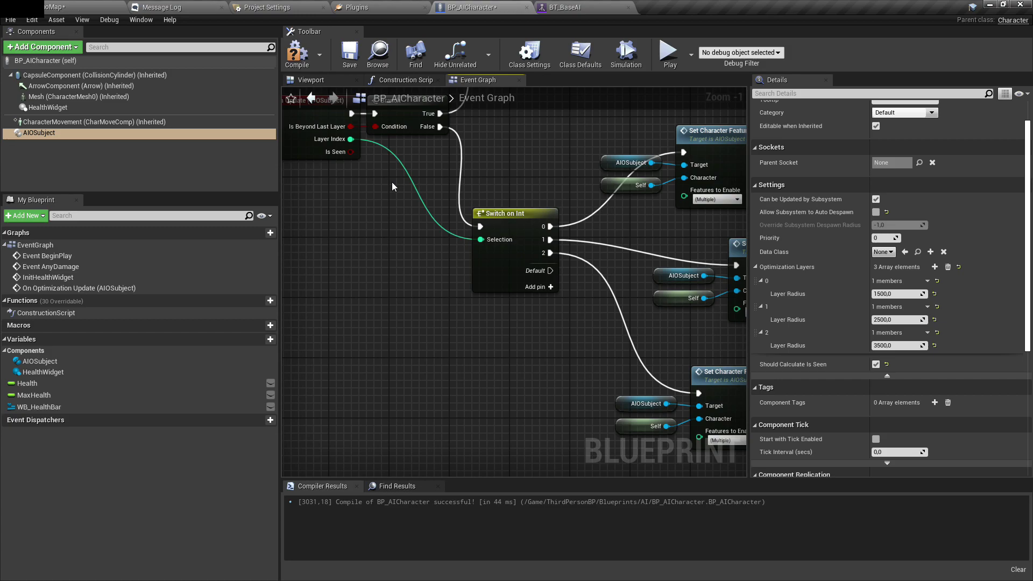
scroll(564, 237, "down", 2)
right_click_drag(564, 237, 500, 144)
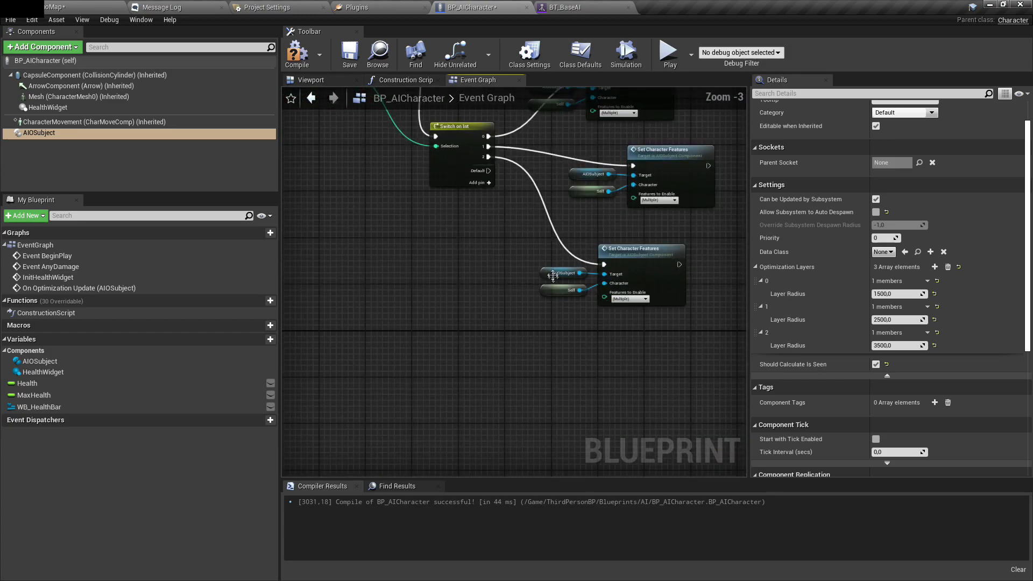
Move the last Set Character Features node group lower and add a Branch fed by output 2 of the Switch on Int
left_click_drag(535, 257, 608, 311)
left_click_drag(633, 266, 657, 329)
left_click(527, 242)
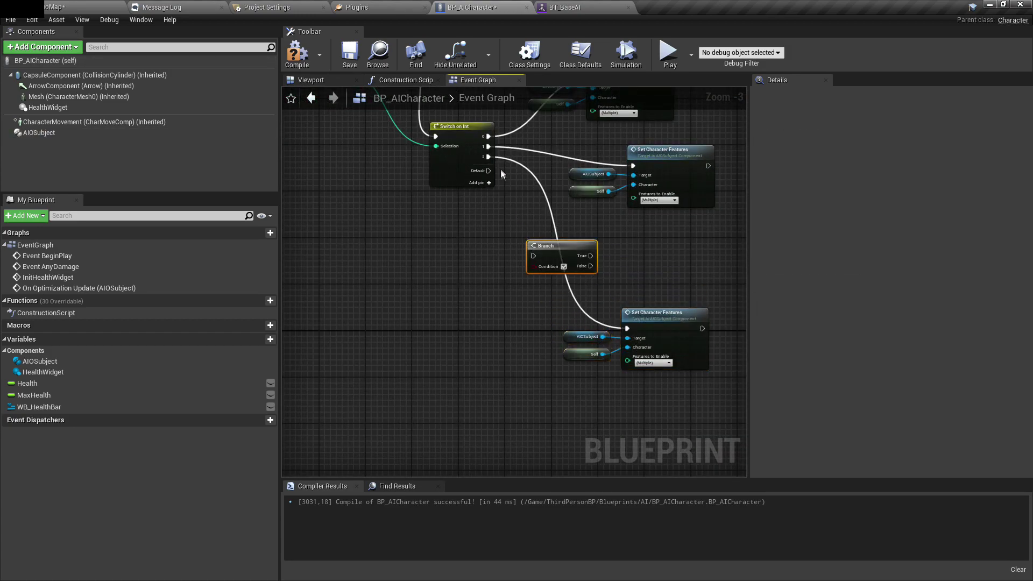
left_click_drag(488, 157, 533, 256)
Wire the Is Seen output of On Optimization Update to the new Branch's Condition through a reroute node
right_click_drag(533, 255, 590, 330)
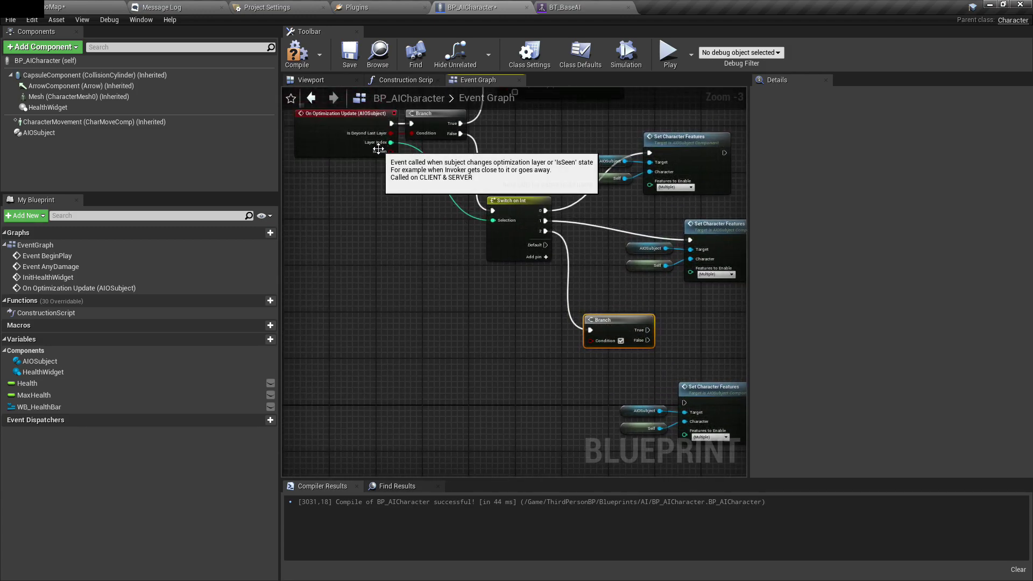
left_click_drag(378, 149, 596, 340)
left_click(576, 454)
scroll(542, 326, "up", 2)
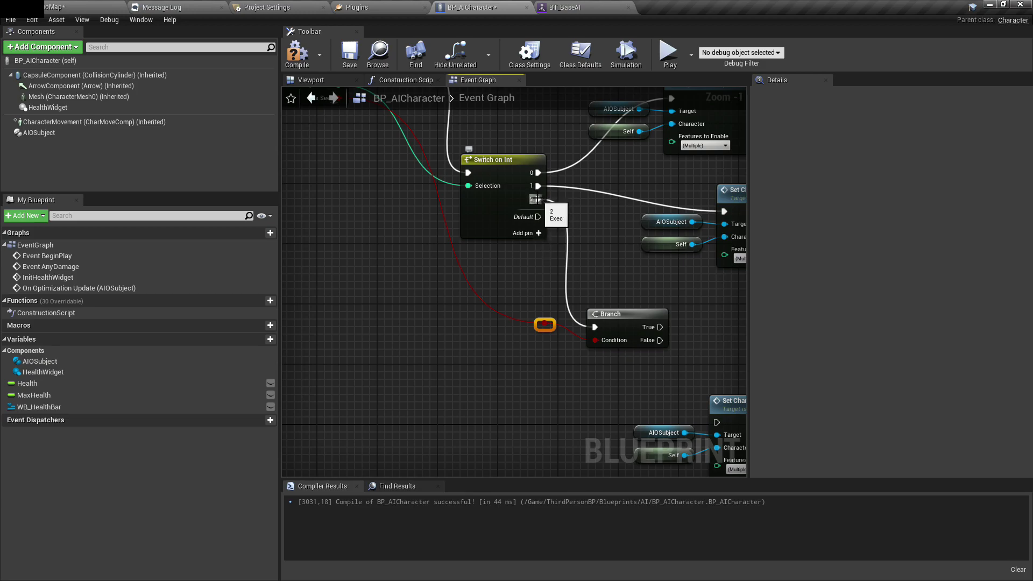
Connect the Branch's False output to the lowest Set Character Features node and disable its Visibility and Animations features
right_click_drag(573, 310, 486, 239)
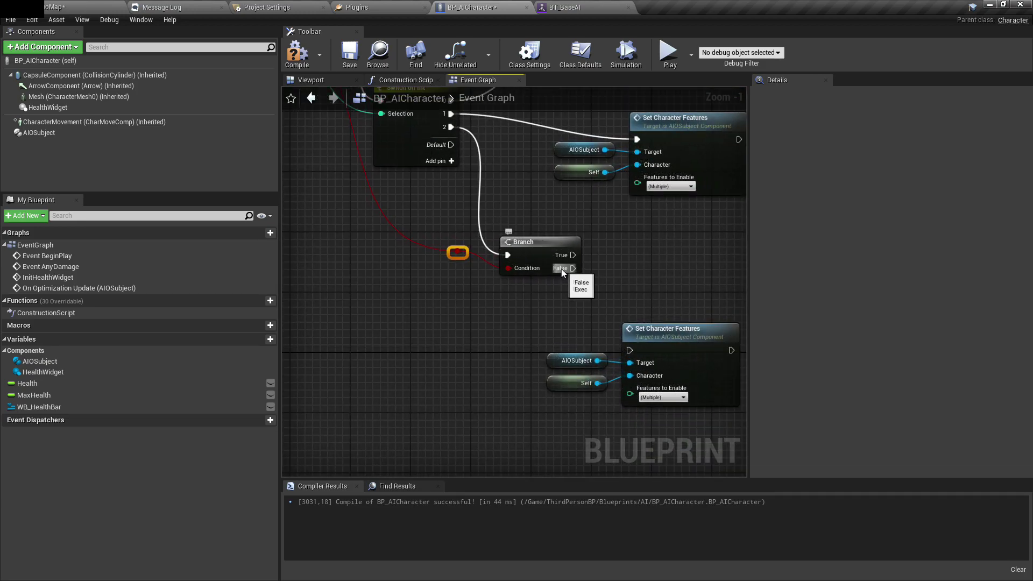
left_click_drag(571, 268, 629, 350)
left_click(663, 397)
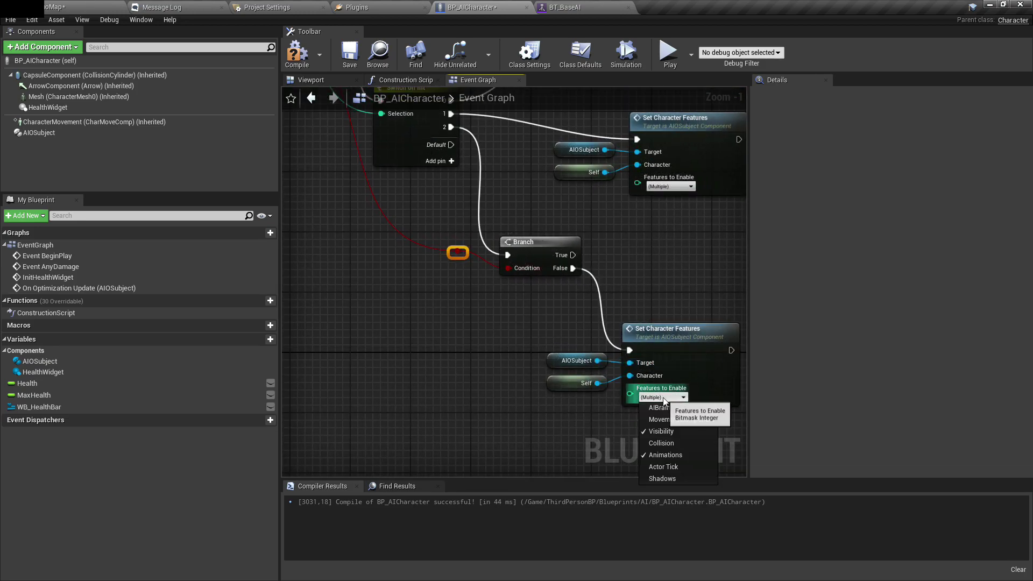
left_click(665, 454)
left_click(665, 454)
Duplicate the lowest Set Character Features group, place the copy above it, and connect it to the Branch's True output
left_click_drag(635, 434, 586, 355)
left_click_drag(657, 341, 649, 387)
key("ctrl+v")
left_click_drag(573, 255, 697, 239)
right_click_drag(716, 240, 643, 243)
left_click_drag(652, 239, 660, 253)
Enable Visibility and Animations on the True branch's Set Character Features node and compile the blueprint
left_click(665, 302)
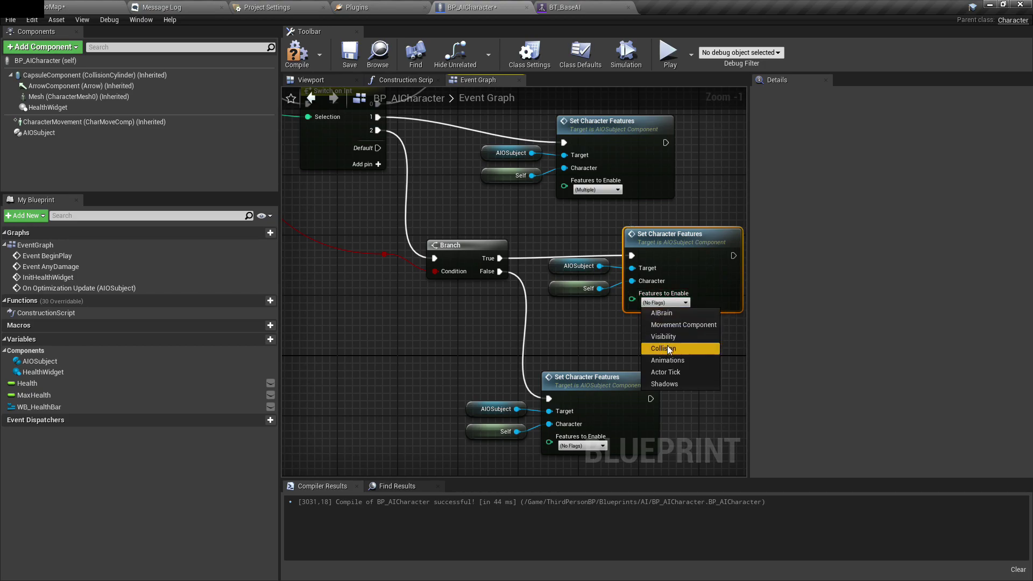
left_click(664, 336)
left_click(667, 360)
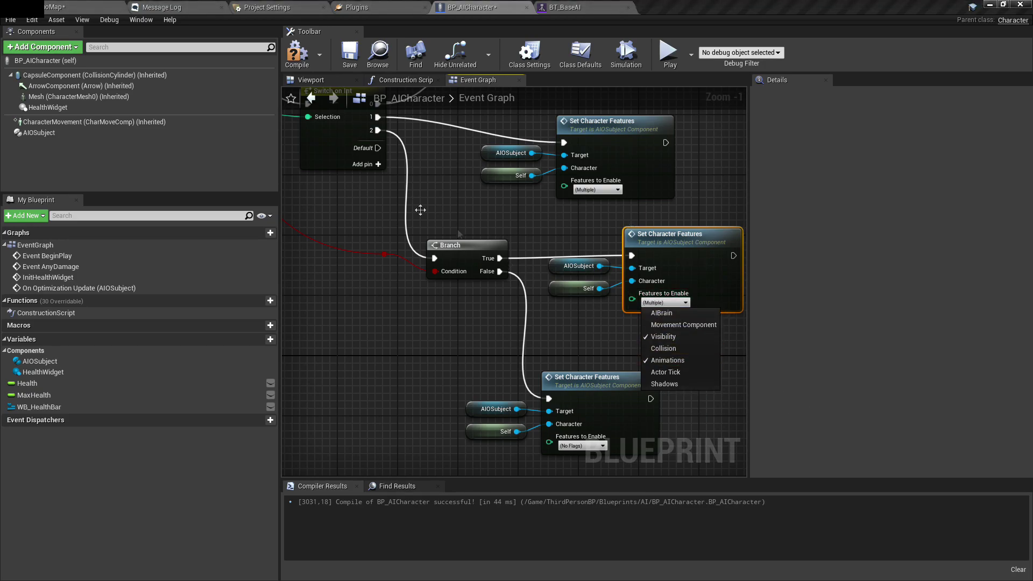
left_click(297, 54)
Play the demo level and run the player along the corridor, looking towards and away from the AI characters
left_click(107, 7)
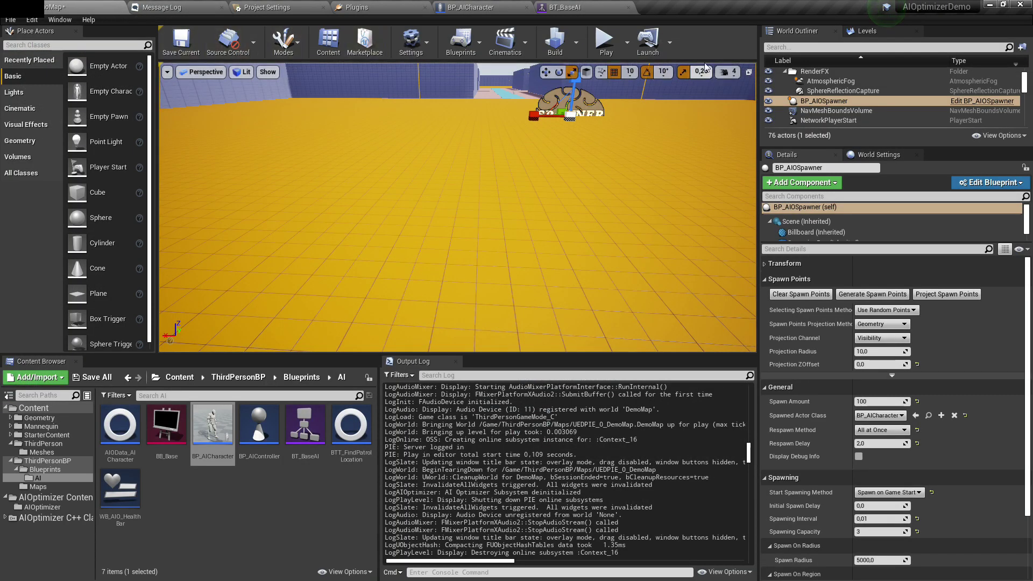
left_click(607, 42)
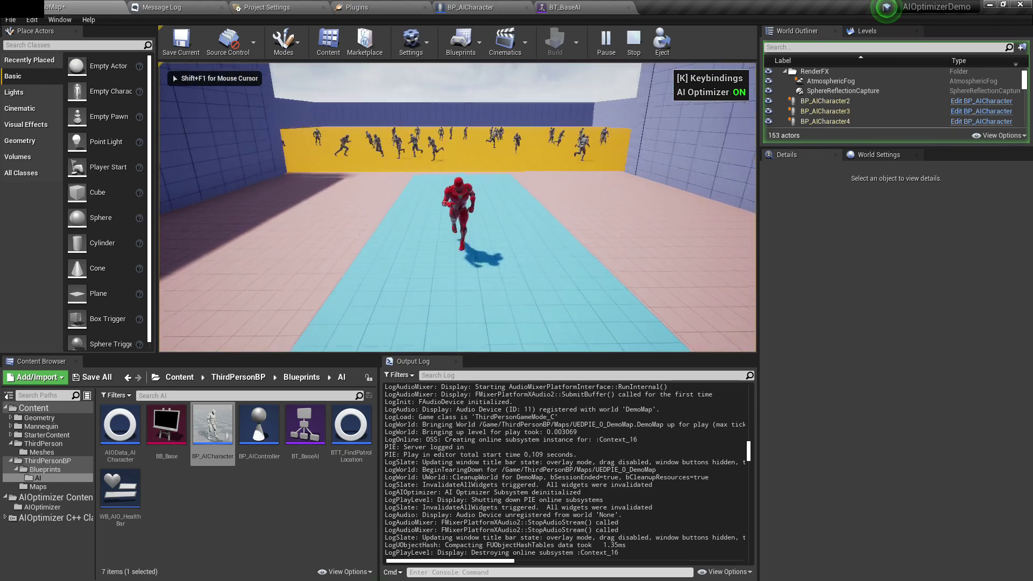
key("w")
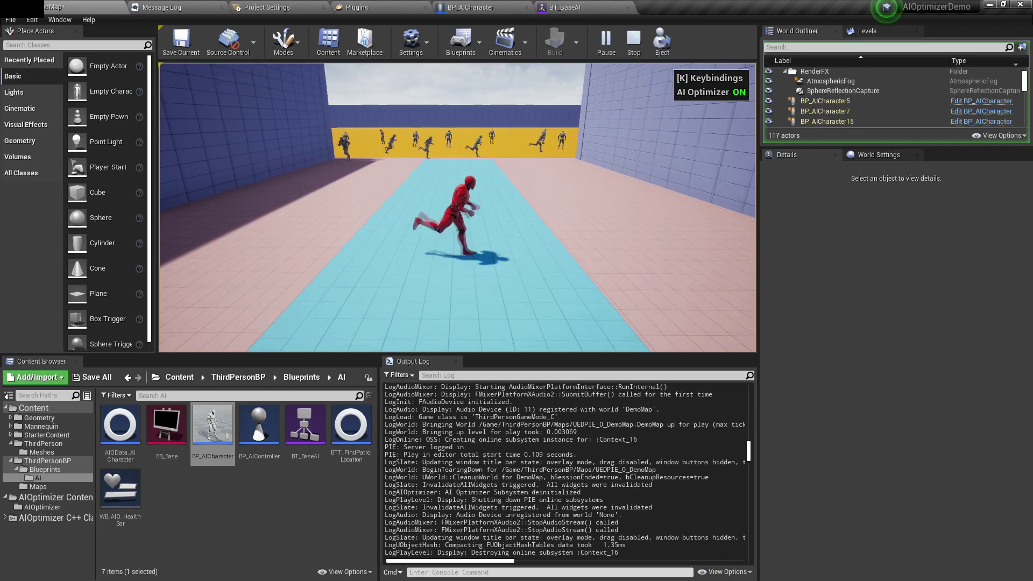
key("s")
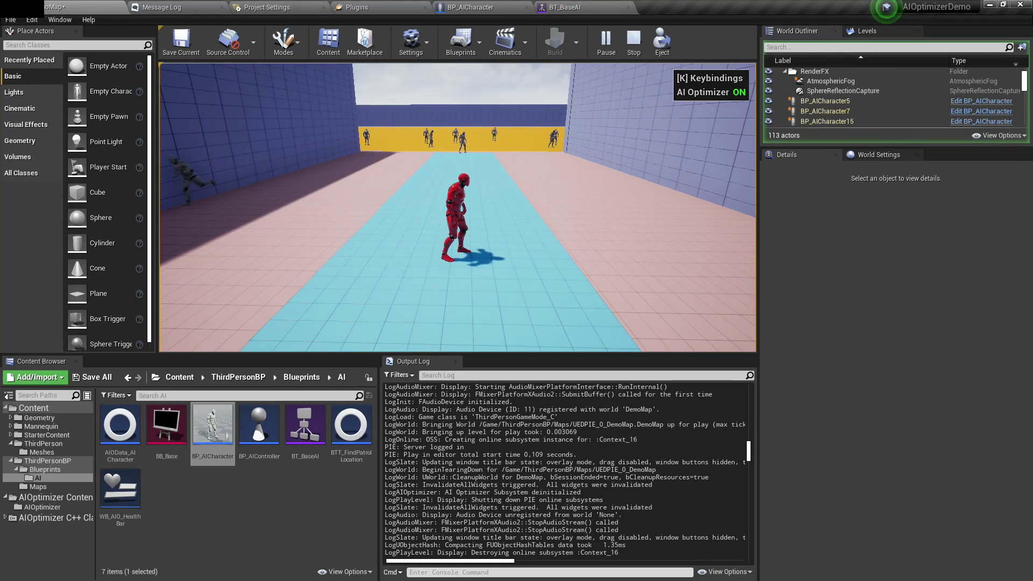
key("s")
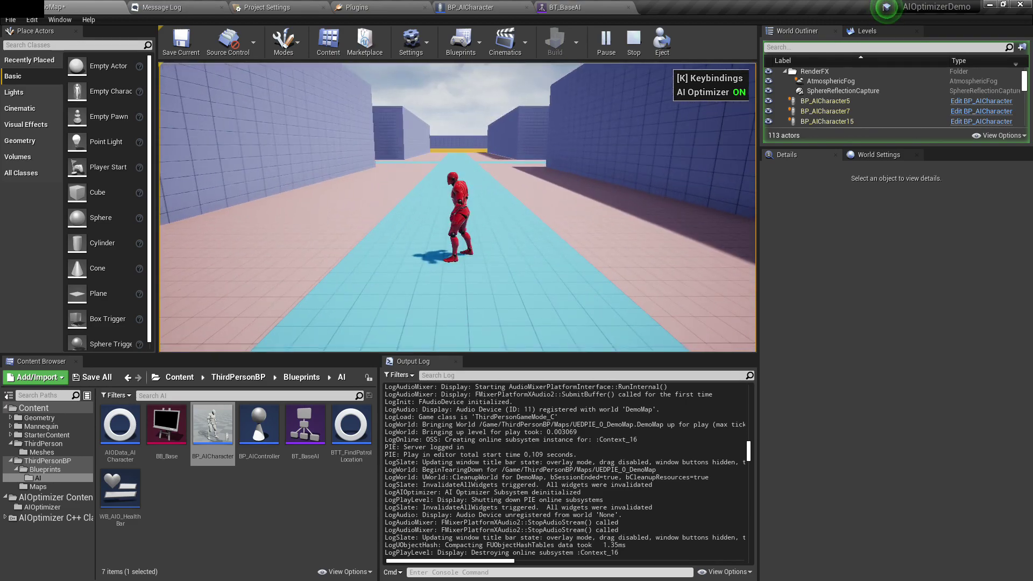
Eject from the player to inspect the unseen AI area from above, possess the player again, and face the AI characters
key("F8")
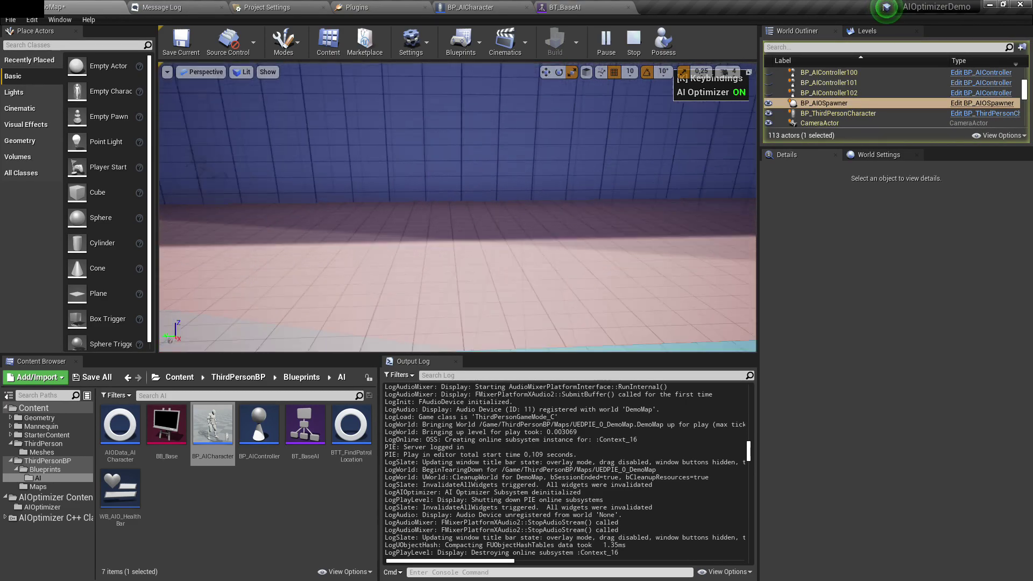
key("w")
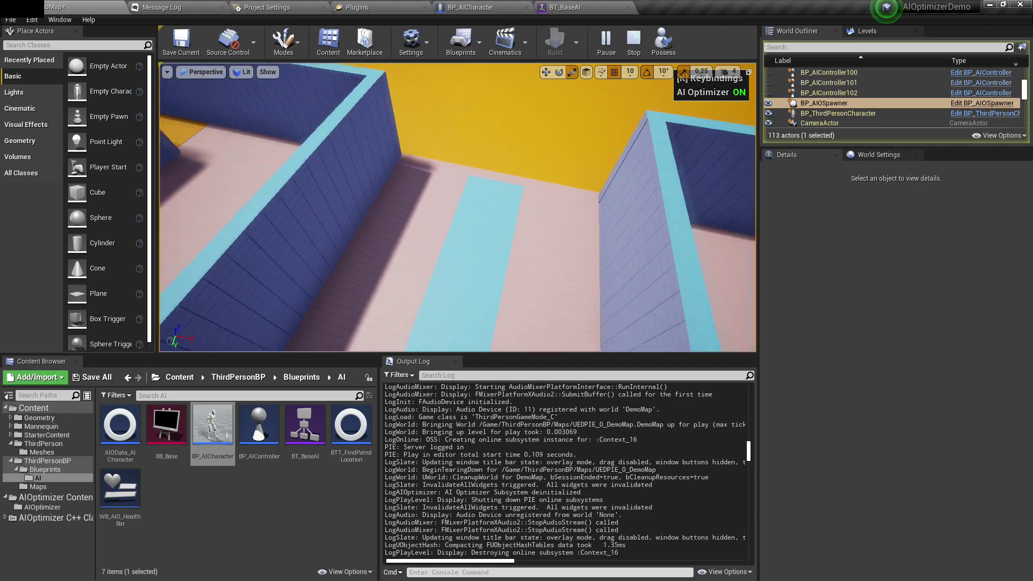
key("F8")
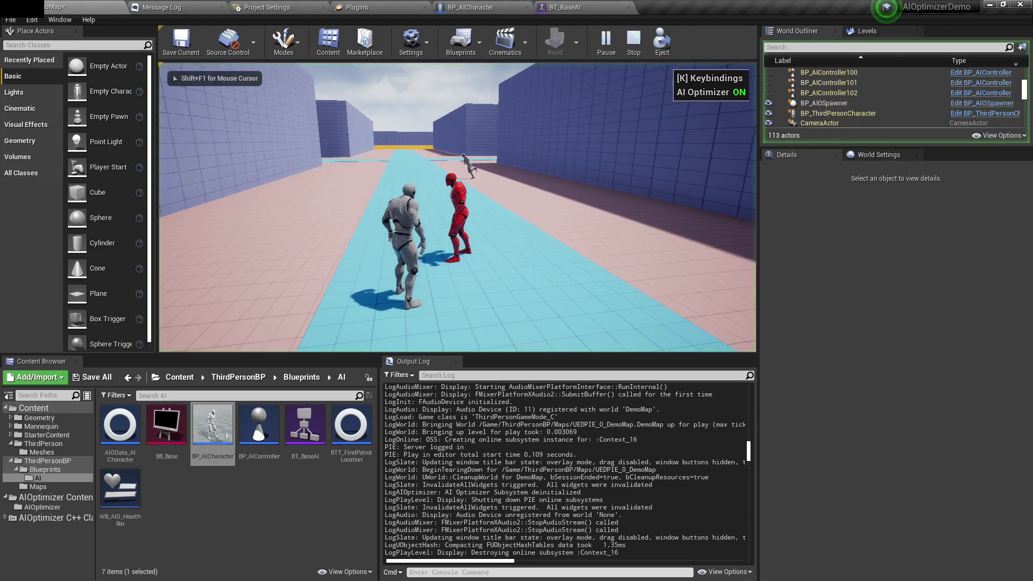
key("w")
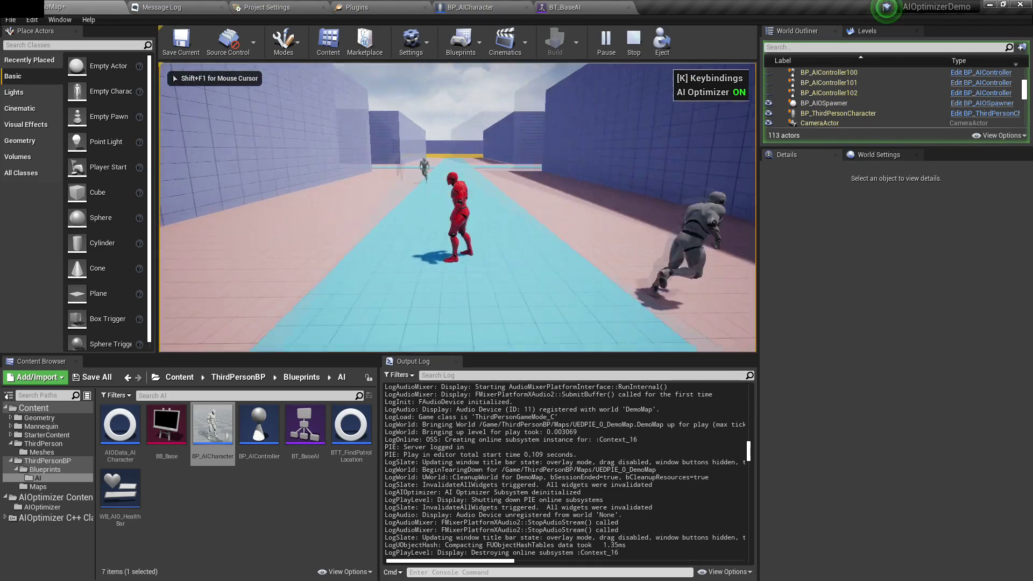
key("w")
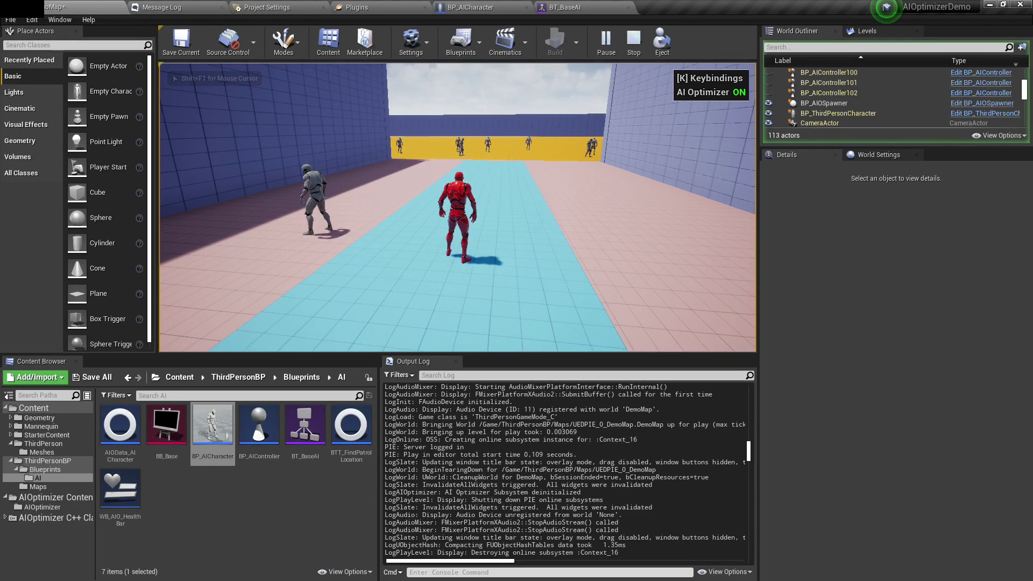
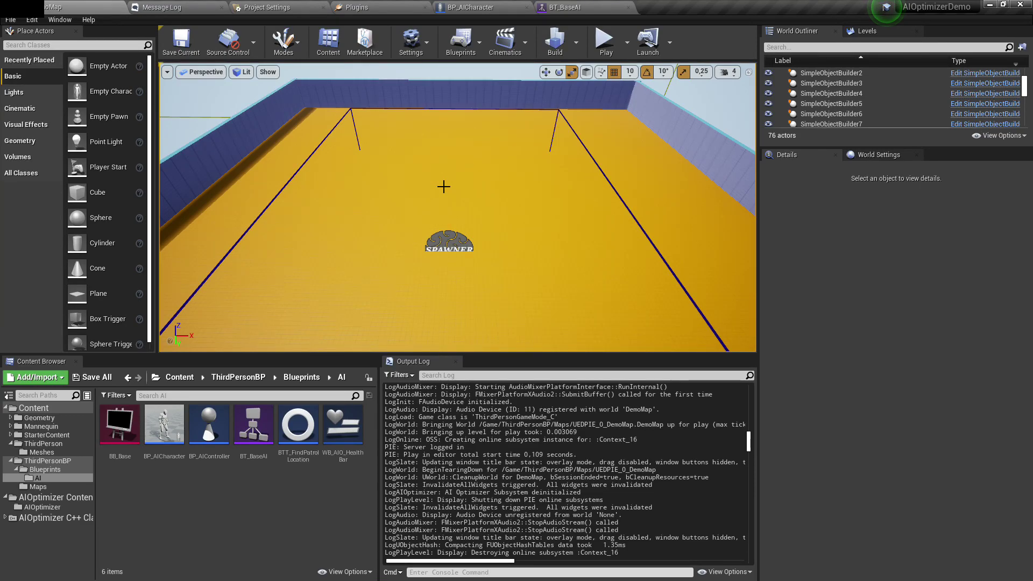
In BP_AICharacter's Begin play section, connect Set Actor Hidden In Game to the Delay node
left_click(492, 7)
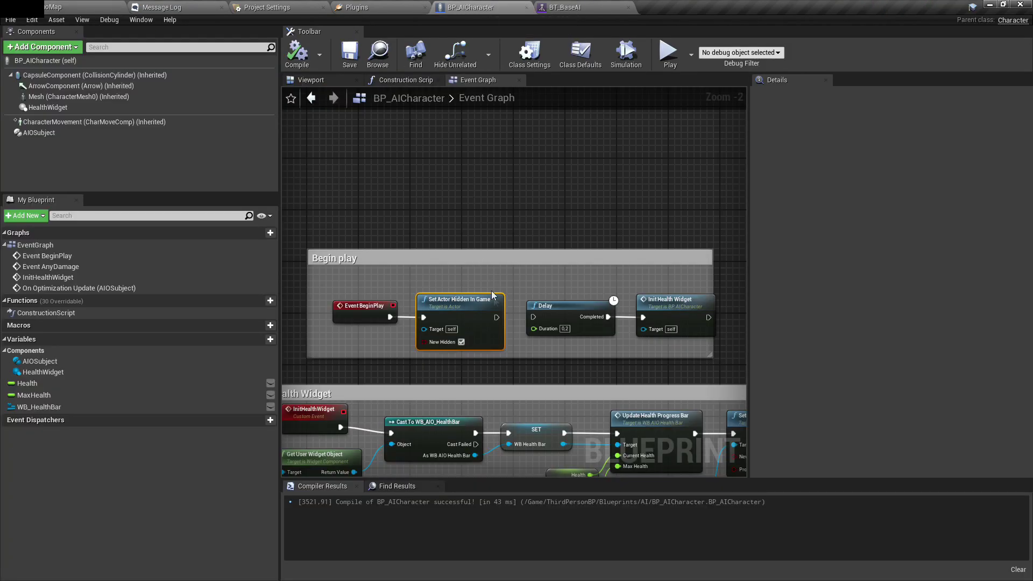
scroll(491, 294, "up", 2)
left_click_drag(494, 319, 556, 323)
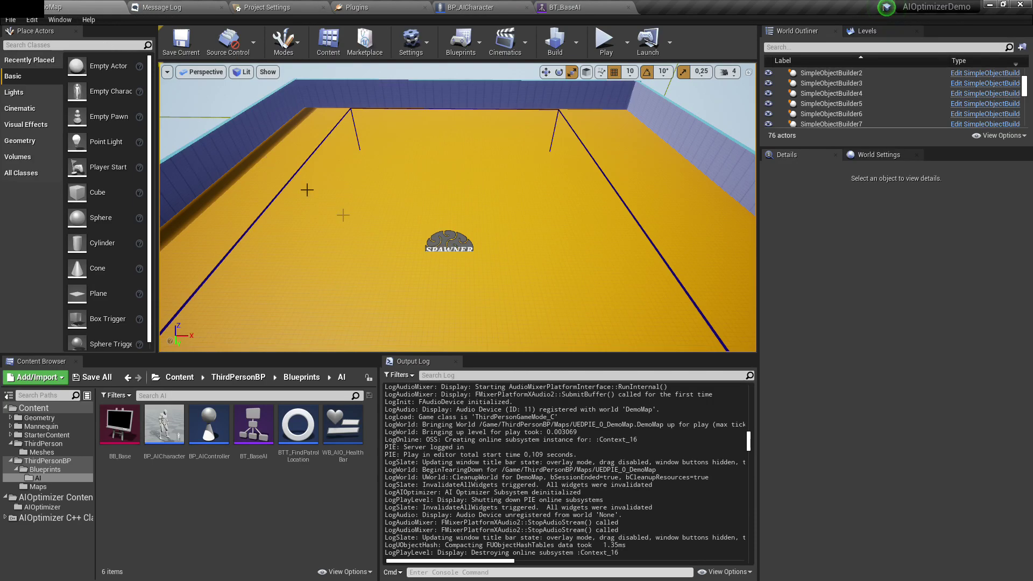
Start a play session in the demo map, run the player up to an AI character, and attack it
right_click(428, 286)
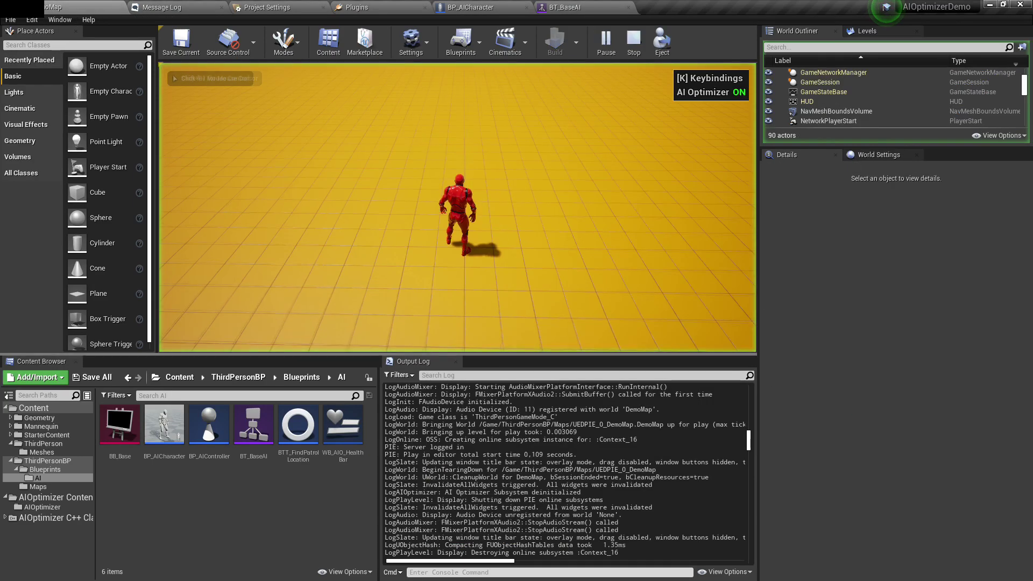
key("w")
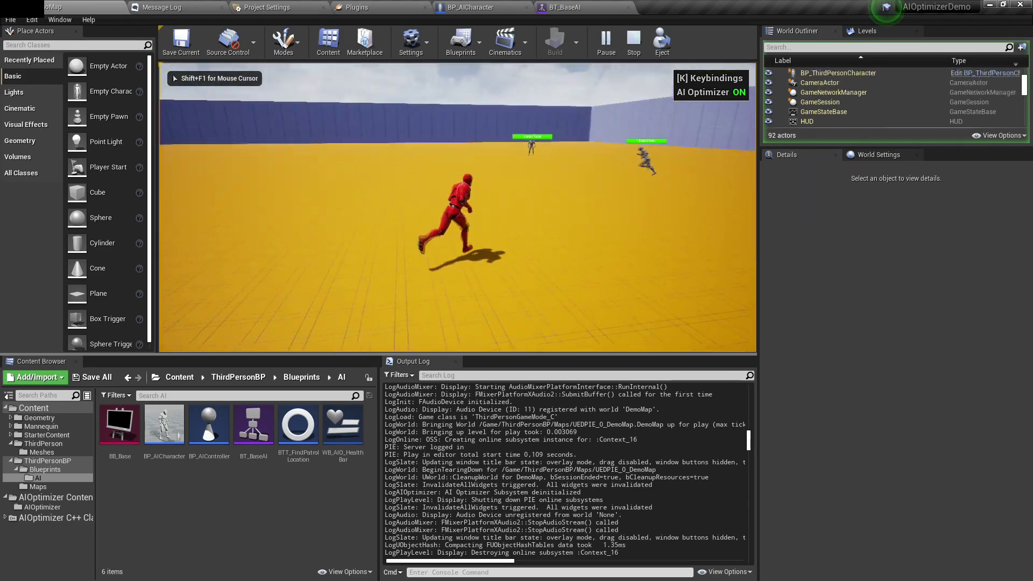
key("w")
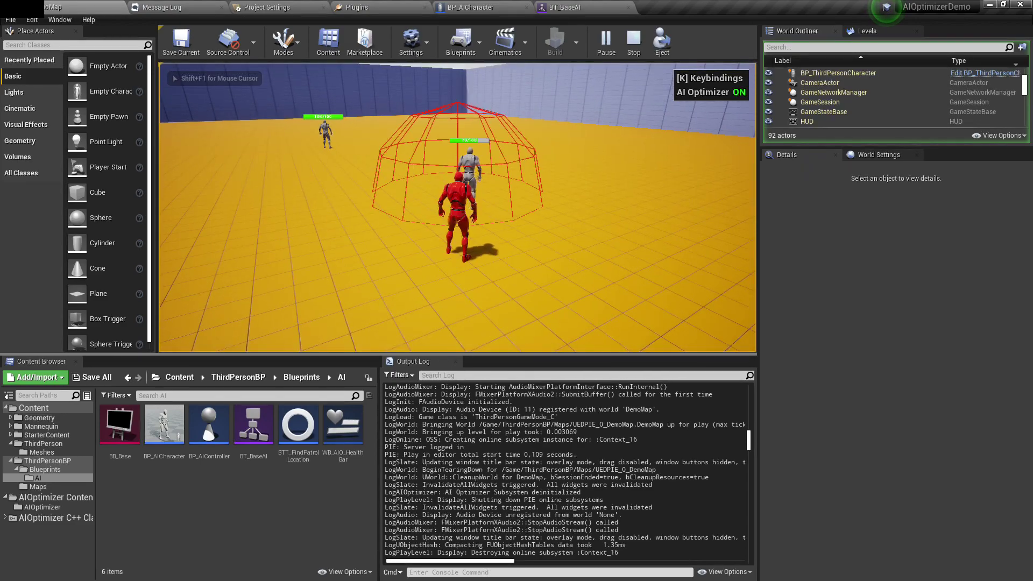
key("s")
Show the optimizer debug display, run away from the damaged AI character and back to check its health, and end the session
key("i")
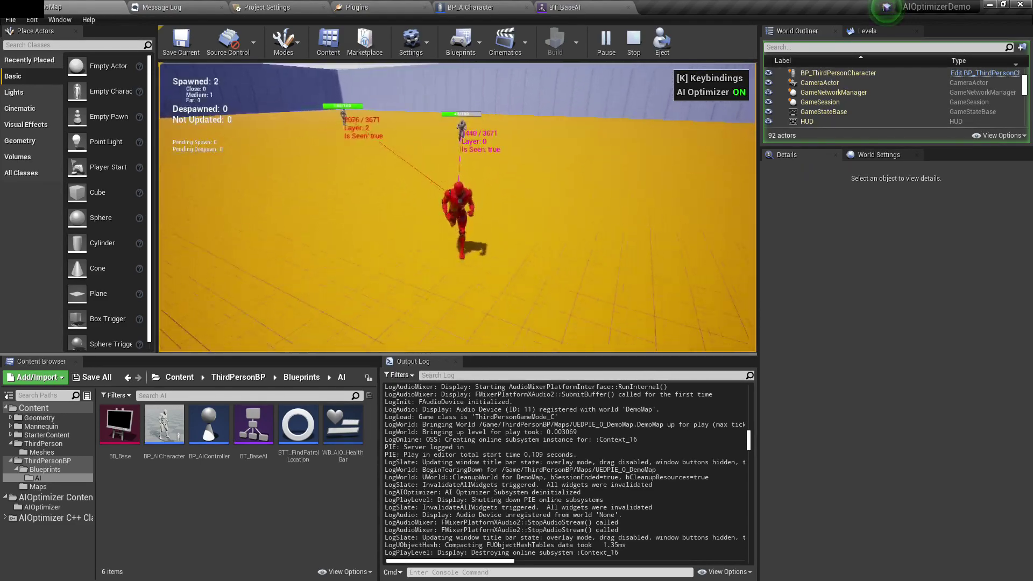
key("w")
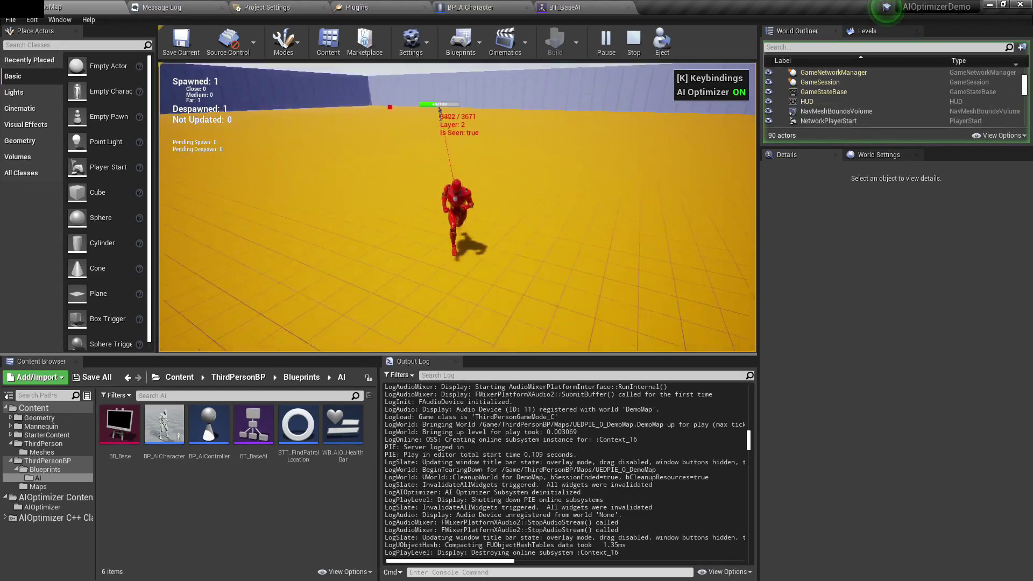
key("w")
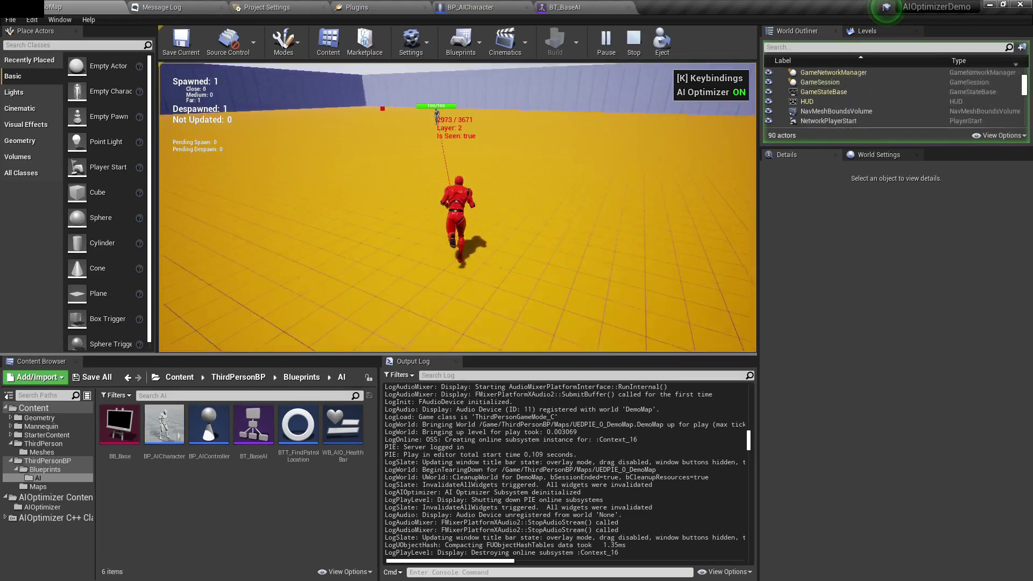
key("w")
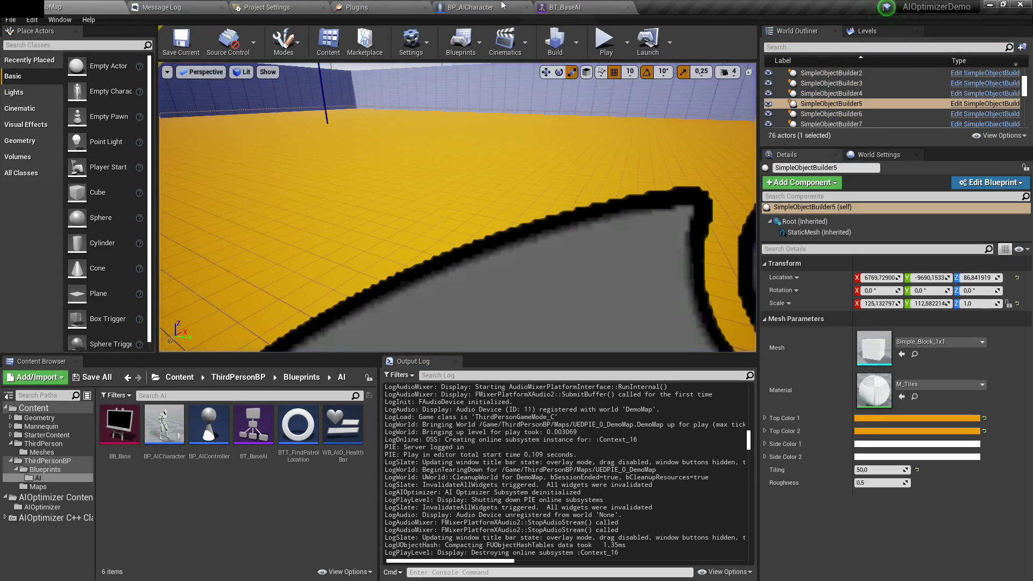
Create a new Data Class named AIOData_AICharacter in ThirdPersonBP/Blueprints/AI for BP_AICharacter's AIOSubject component
left_click(470, 7)
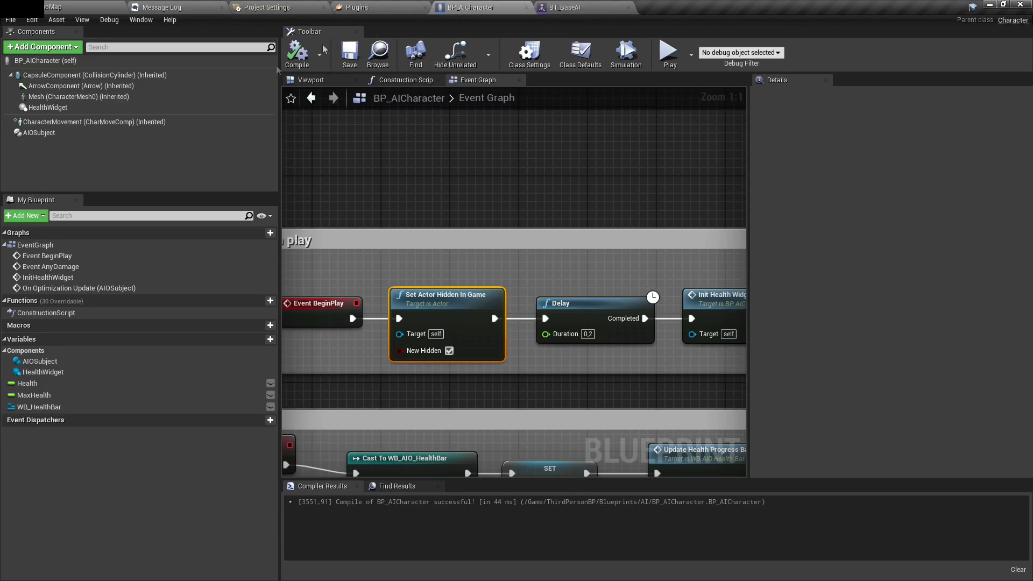
left_click(116, 134)
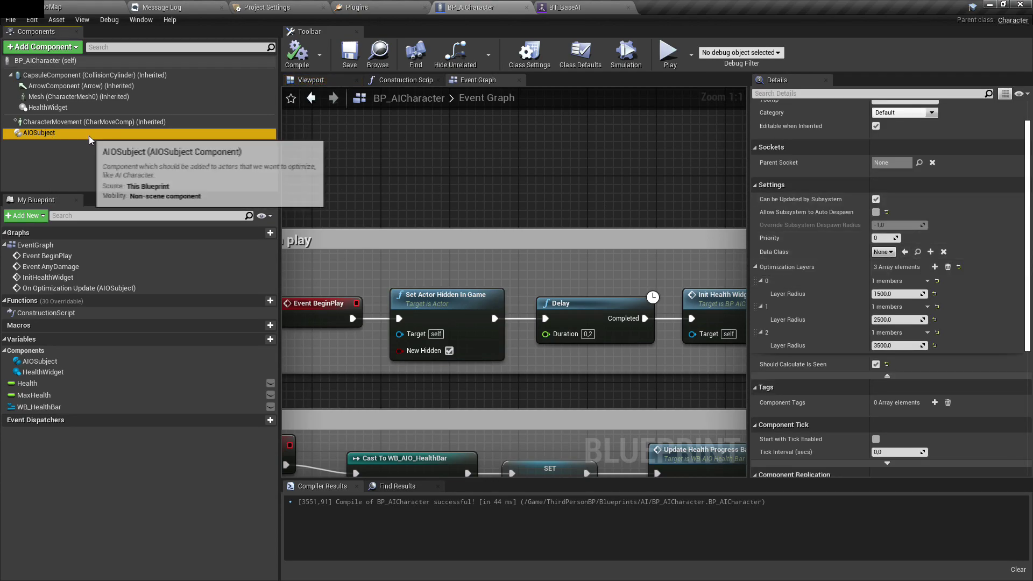
left_click(931, 252)
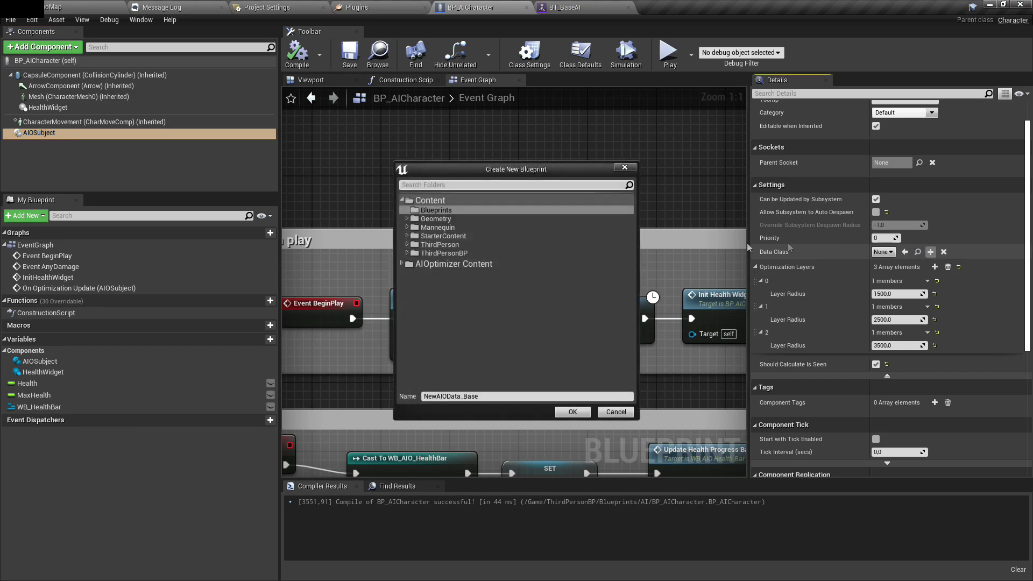
double_click(438, 253)
double_click(441, 262)
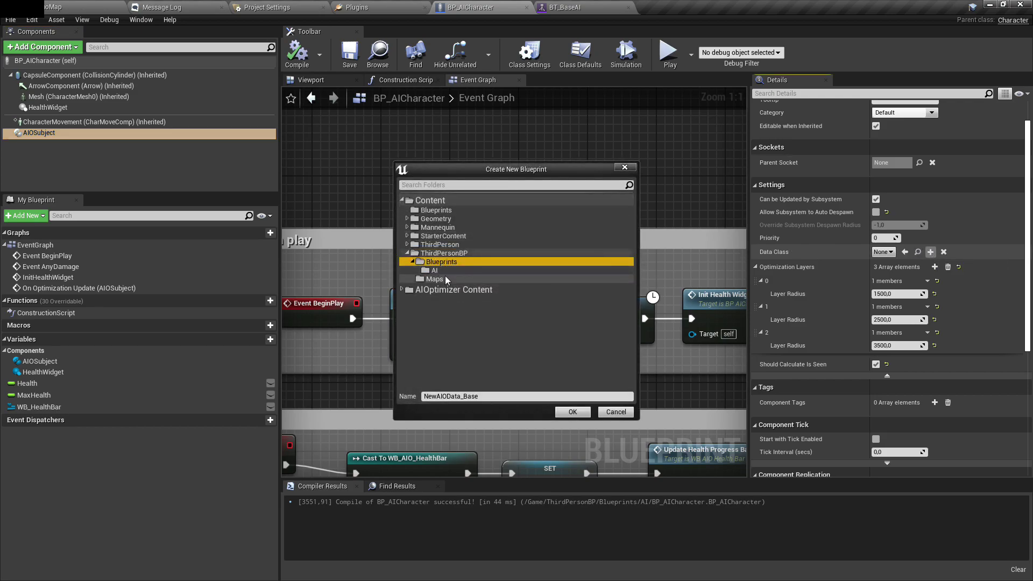
left_click(437, 271)
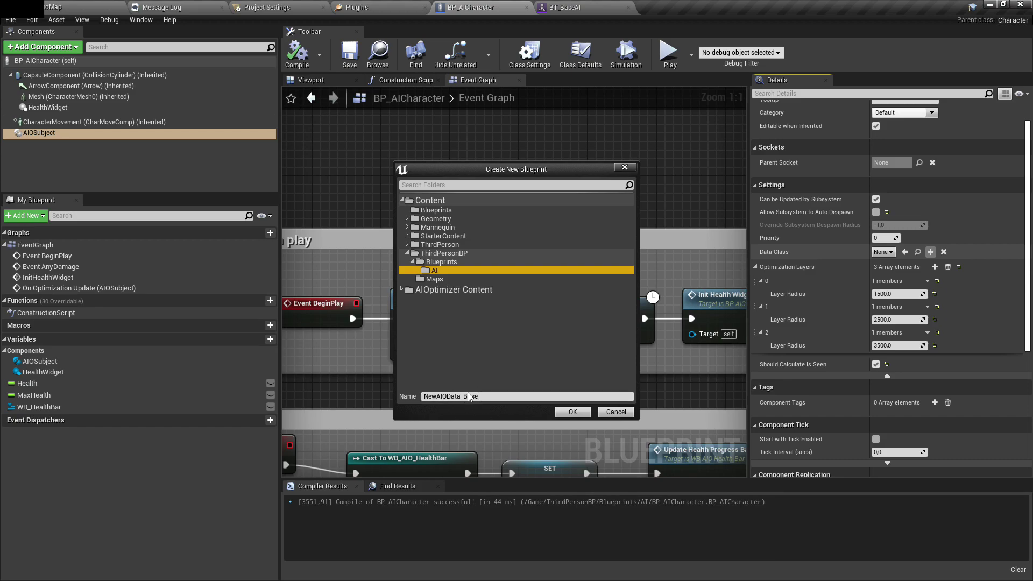
left_click_drag(442, 397, 425, 397)
key("BackSpace")
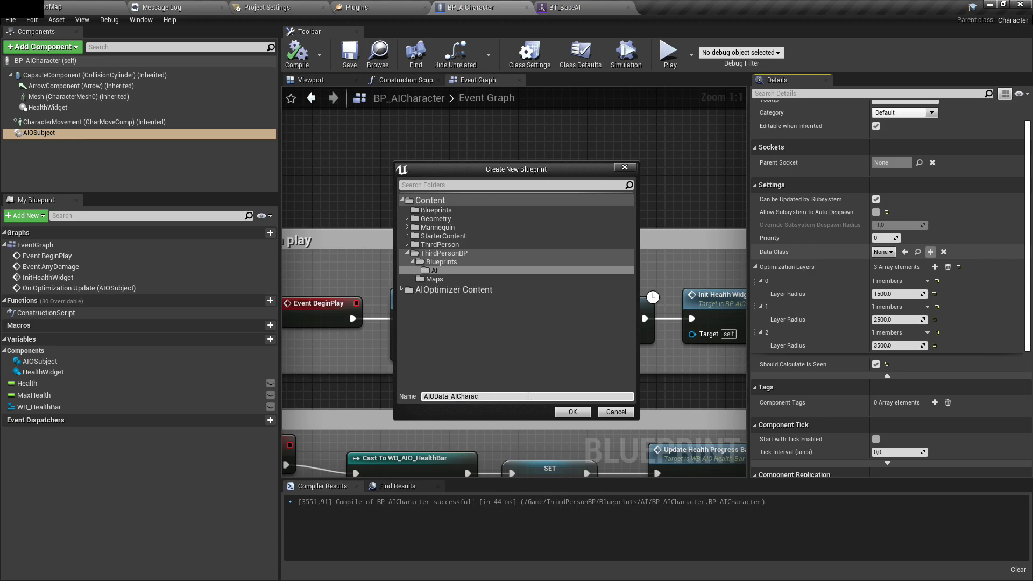
left_click(573, 412)
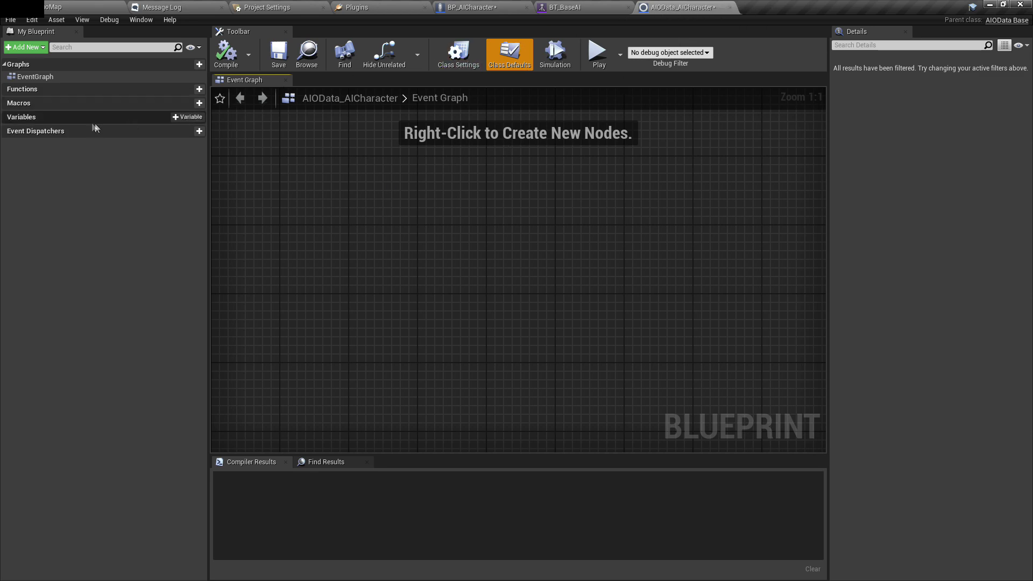
Add a Float variable named Health to AIOData_AICharacter and compile it
left_click(196, 119)
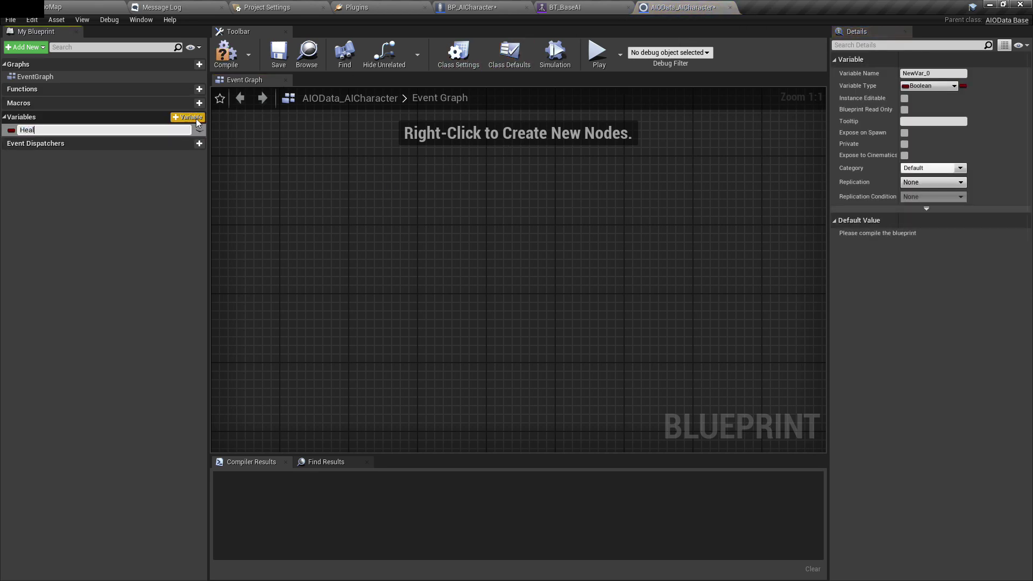
key("Return")
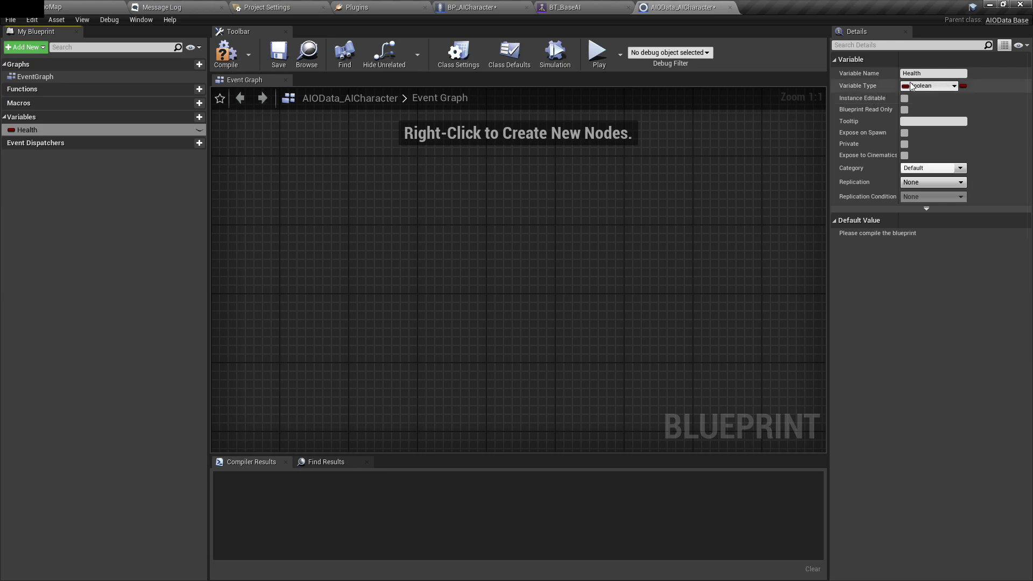
left_click(929, 85)
left_click(818, 156)
left_click(226, 52)
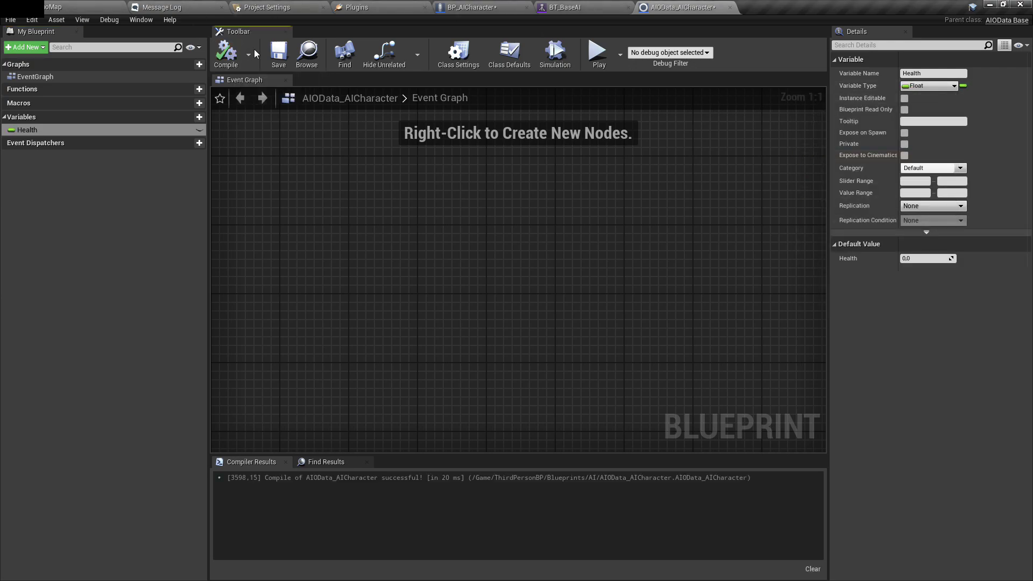
Add the AIOSubject component's On Pre Despawn and On Post Spawned events to BP_AICharacter's event graph and arrange them one above the other
left_click(480, 7)
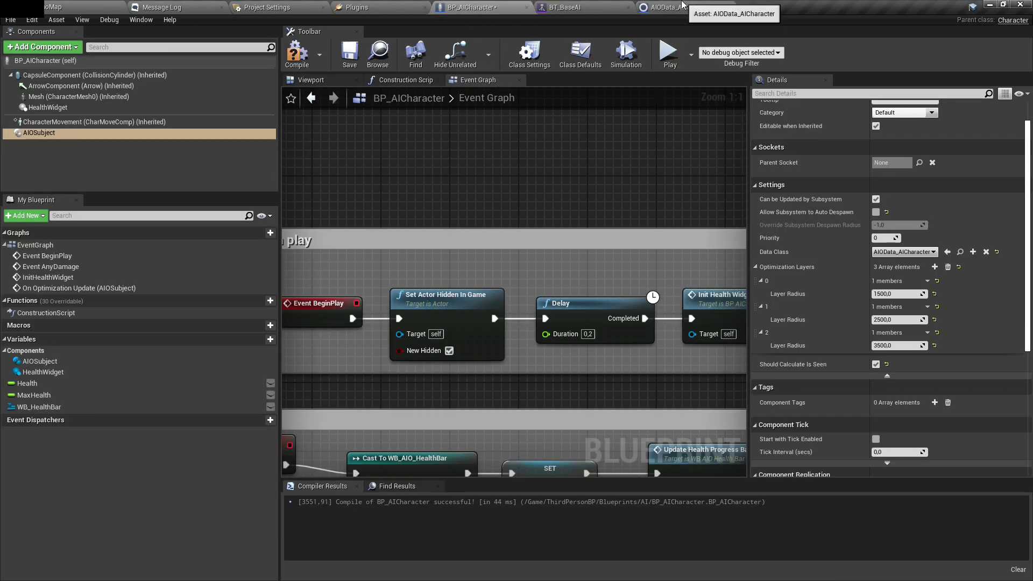
scroll(787, 396, "down", 6)
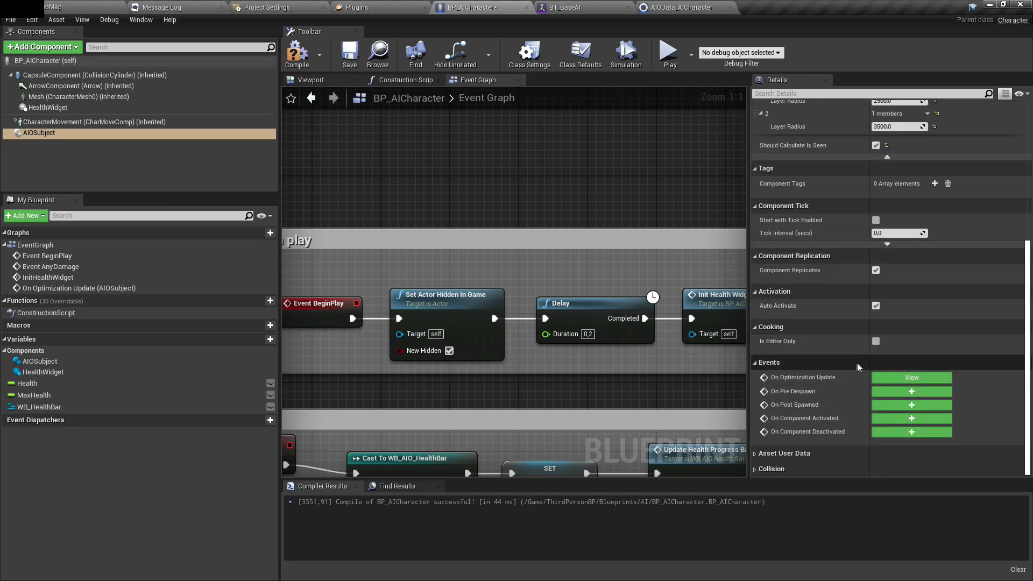
left_click(895, 393)
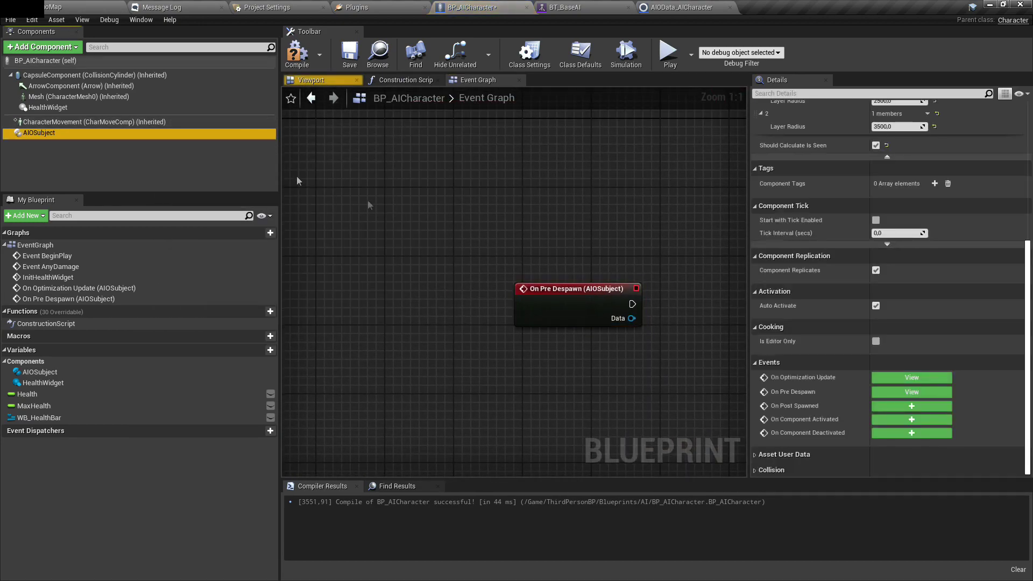
left_click(911, 405)
scroll(628, 307, "down", 3)
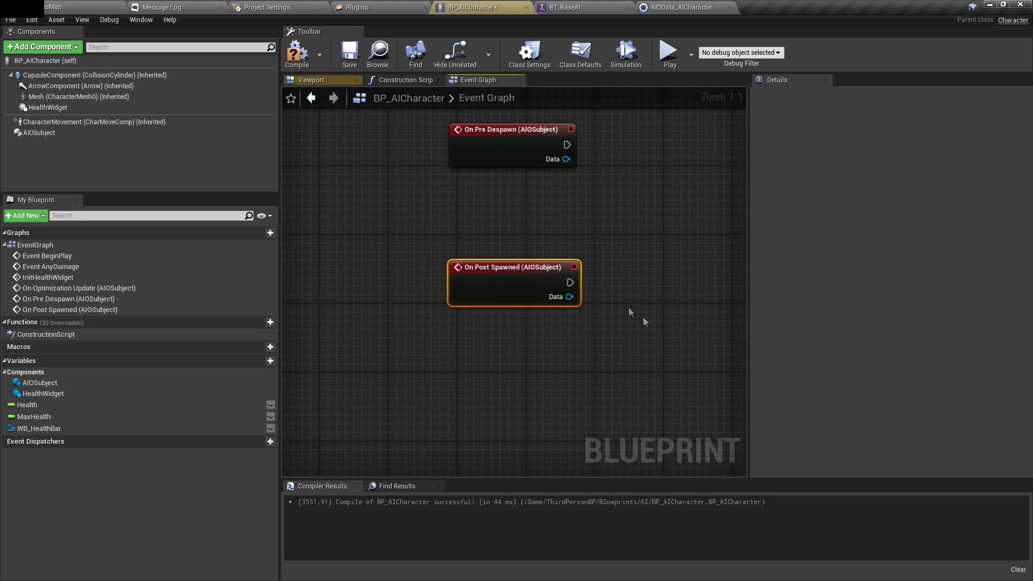
left_click_drag(499, 264, 499, 178)
left_click(570, 170)
right_click_drag(570, 170, 556, 207)
scroll(532, 202, "up", 3)
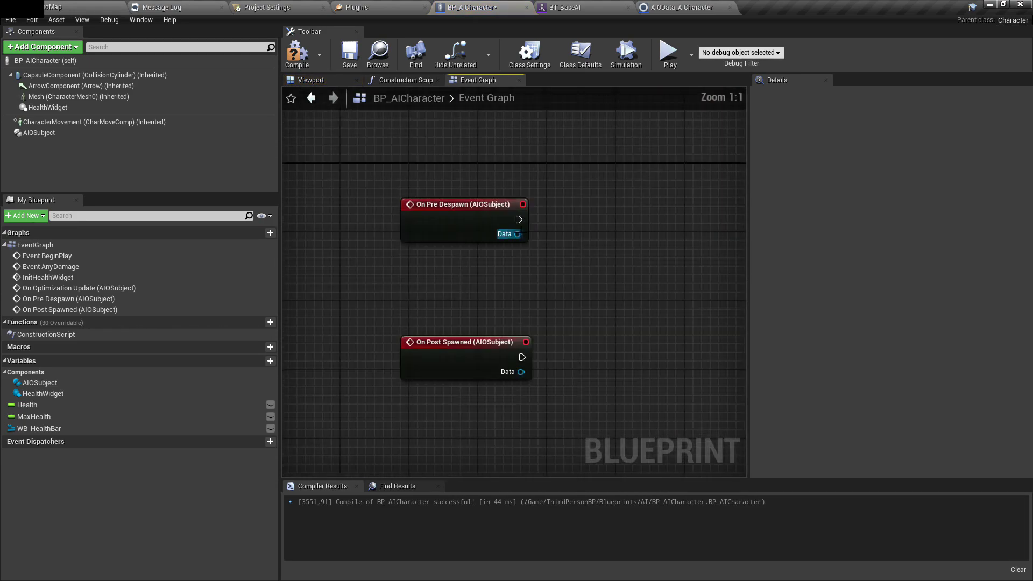
left_click_drag(395, 259, 393, 257)
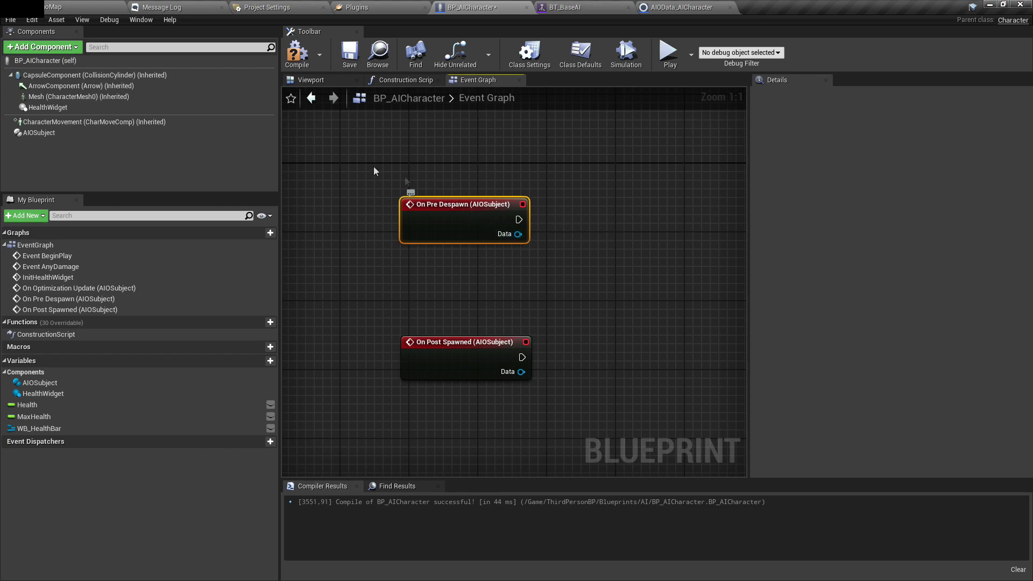
Check AIOSubject's data class, cast On Pre Despawn's Data output to AIOData_AICharacter, and align the nodes
left_click(134, 132)
scroll(883, 239, "up", 2)
scroll(882, 238, "up", 2)
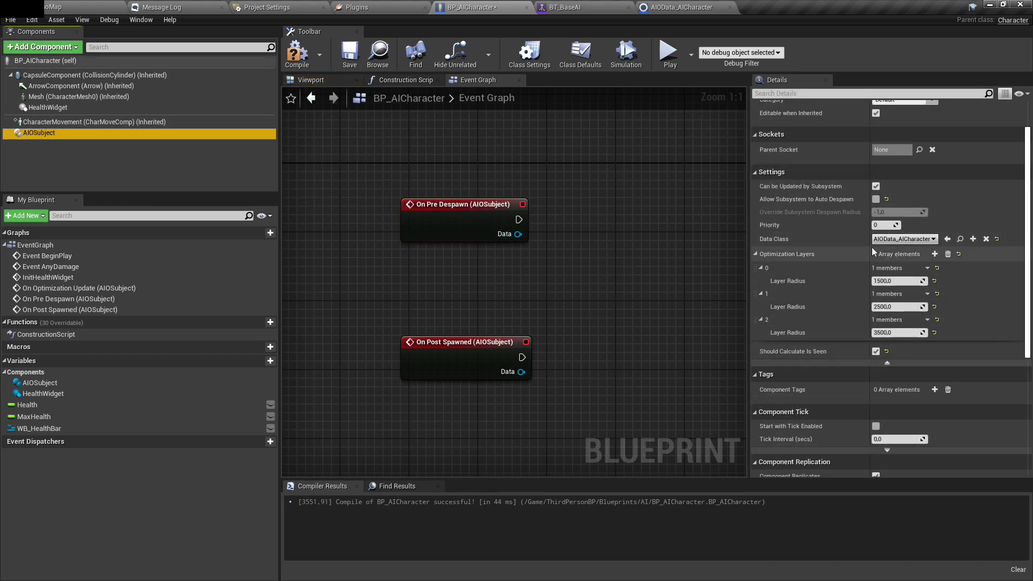
left_click_drag(517, 234, 580, 219)
type("cast to aiodata")
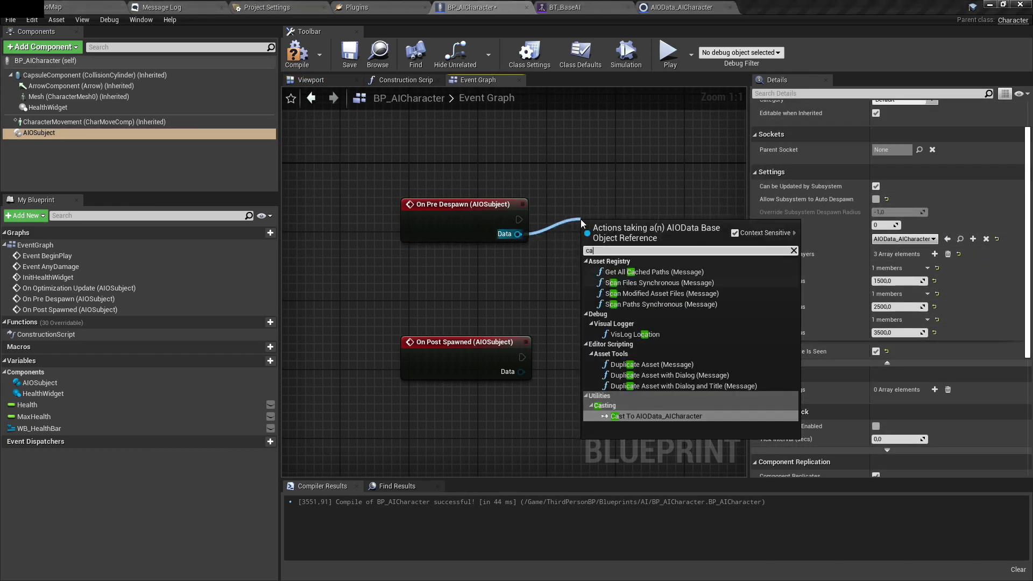
key("Return")
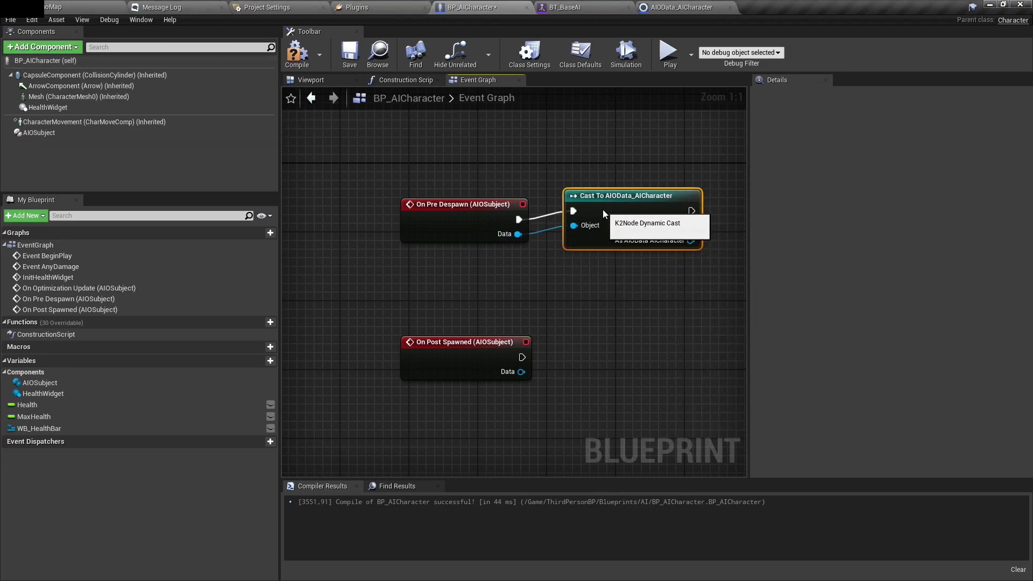
right_click_drag(383, 185, 333, 190)
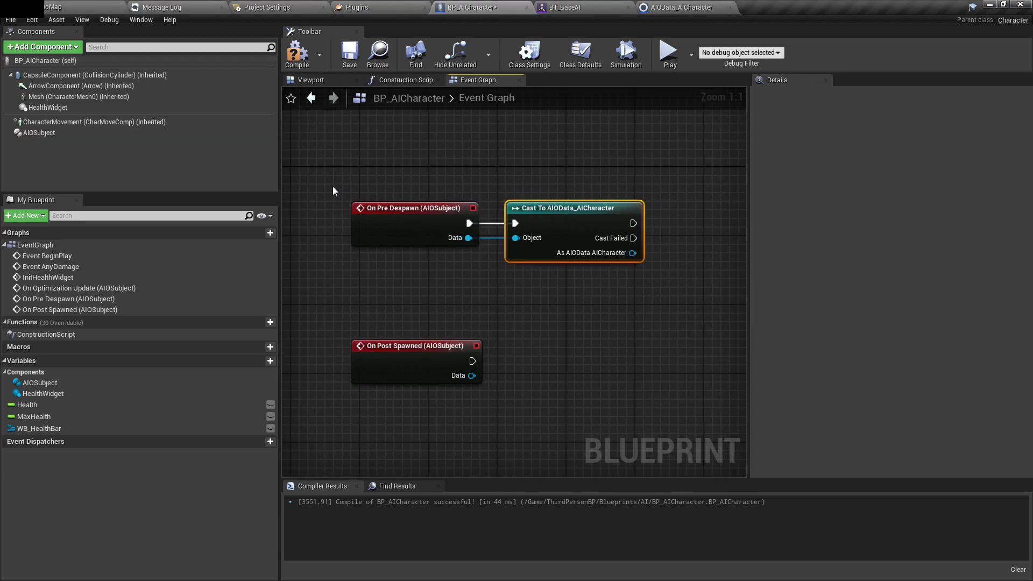
left_click_drag(644, 253, 643, 252)
right_click_drag(643, 253, 554, 248)
After the On Pre Despawn cast, set the data object's Health from BP_AICharacter's own Health variable
left_click_drag(542, 246, 615, 229)
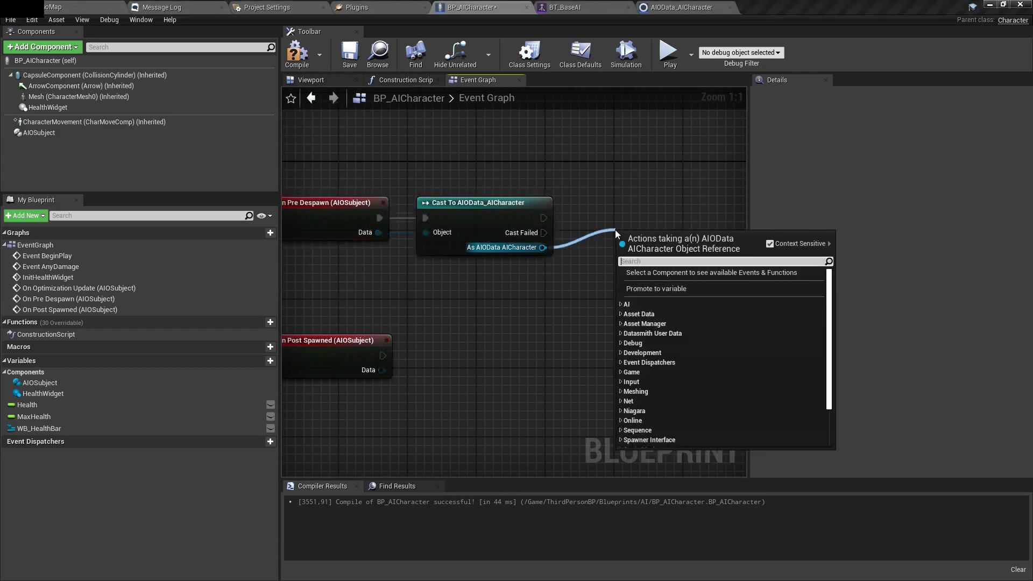
type("set healt")
key("Return")
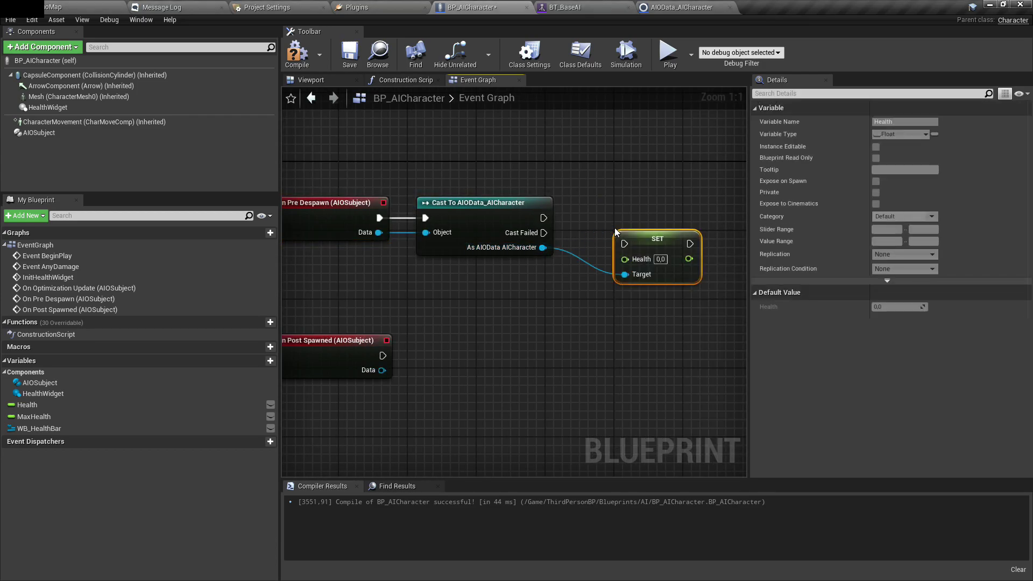
left_click_drag(625, 243, 543, 218)
left_click_drag(657, 238, 631, 213)
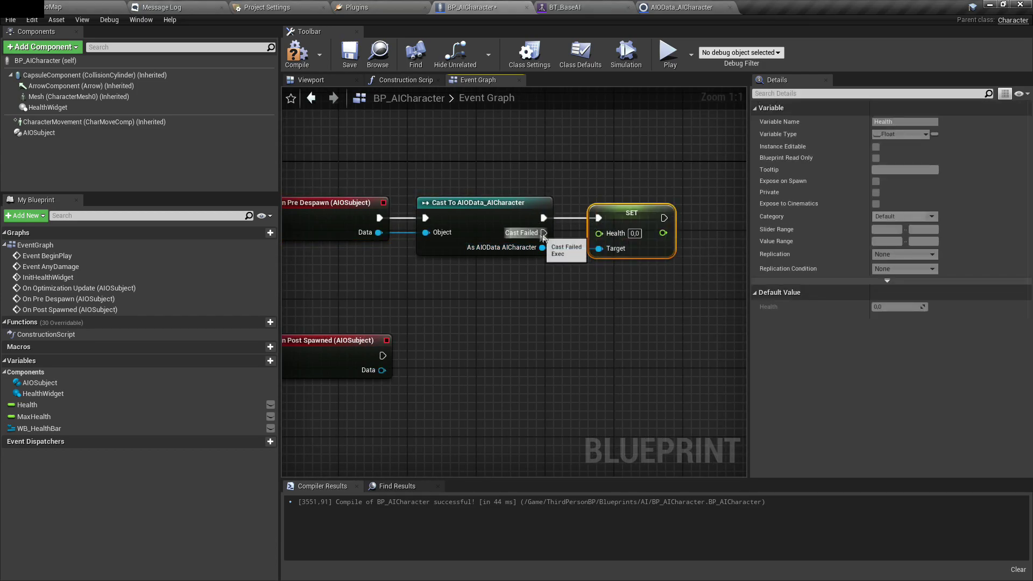
left_click_drag(606, 291, 605, 289)
type("get heal")
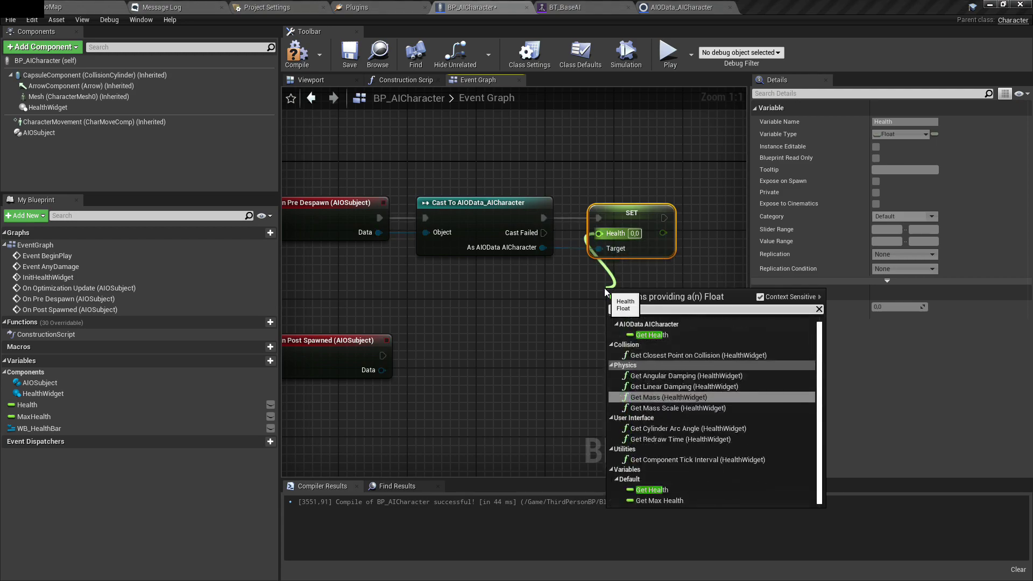
left_click(667, 490)
left_click_drag(586, 301, 494, 284)
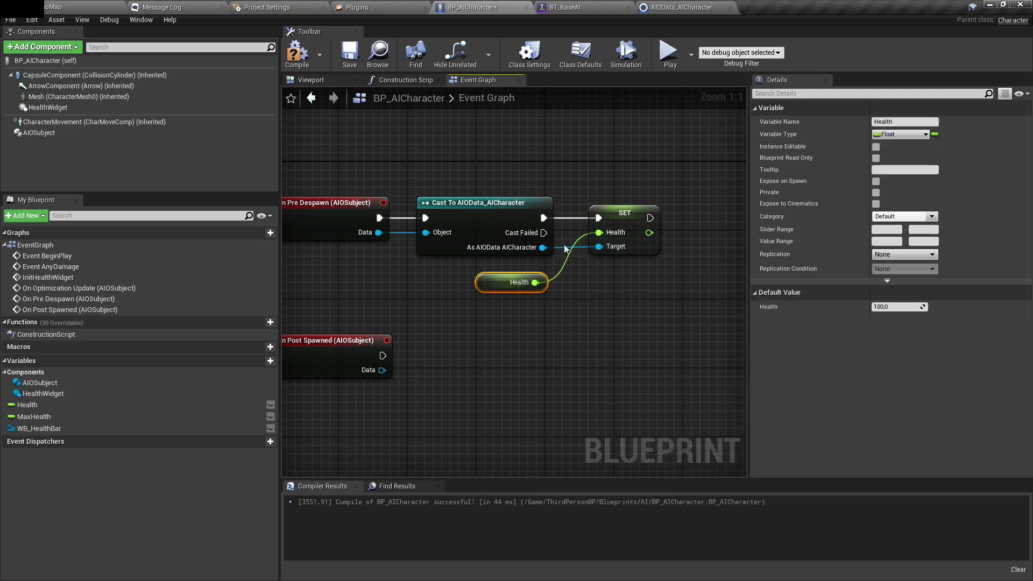
left_click_drag(378, 171, 619, 253)
Reuse the Cast To AIOData_AICharacter node for On Post Spawned, wiring both its execution and Data outputs
right_click_drag(468, 334, 601, 232)
left_click_drag(558, 228, 425, 292)
left_click_drag(456, 242, 455, 268)
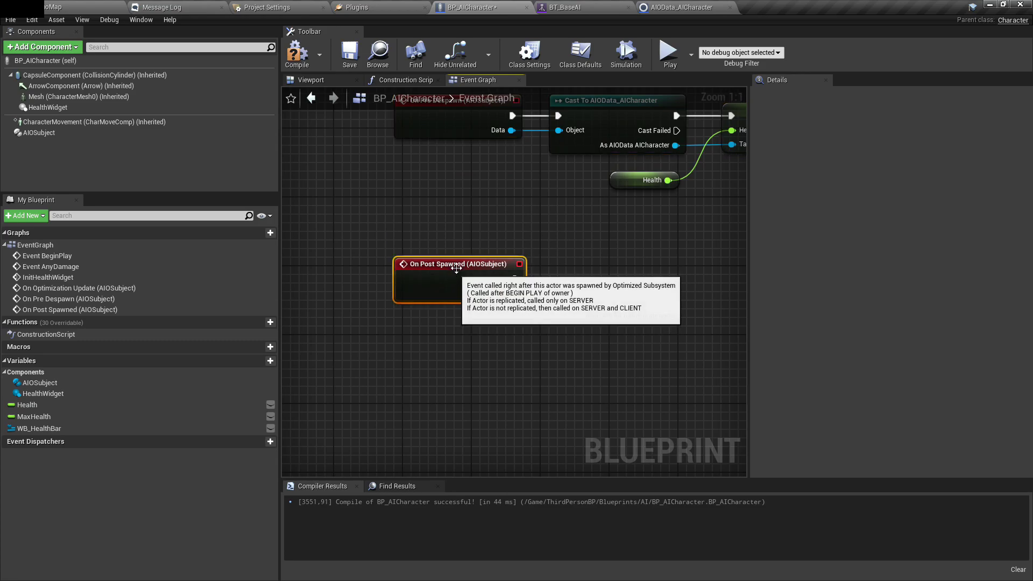
left_click_drag(362, 241, 549, 312)
right_click_drag(593, 280, 552, 280)
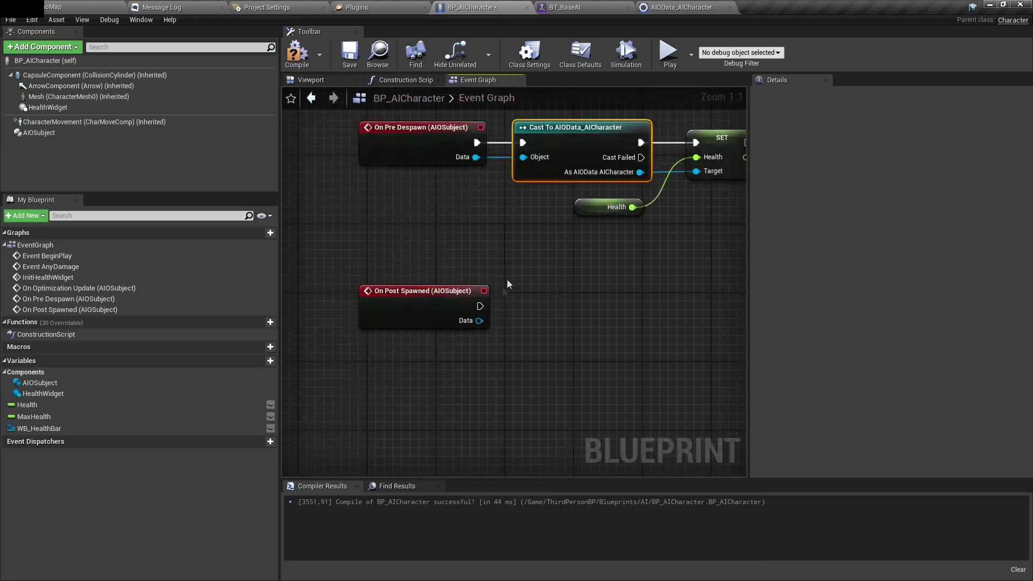
key("ctrl+v")
left_click_drag(471, 325, 471, 324)
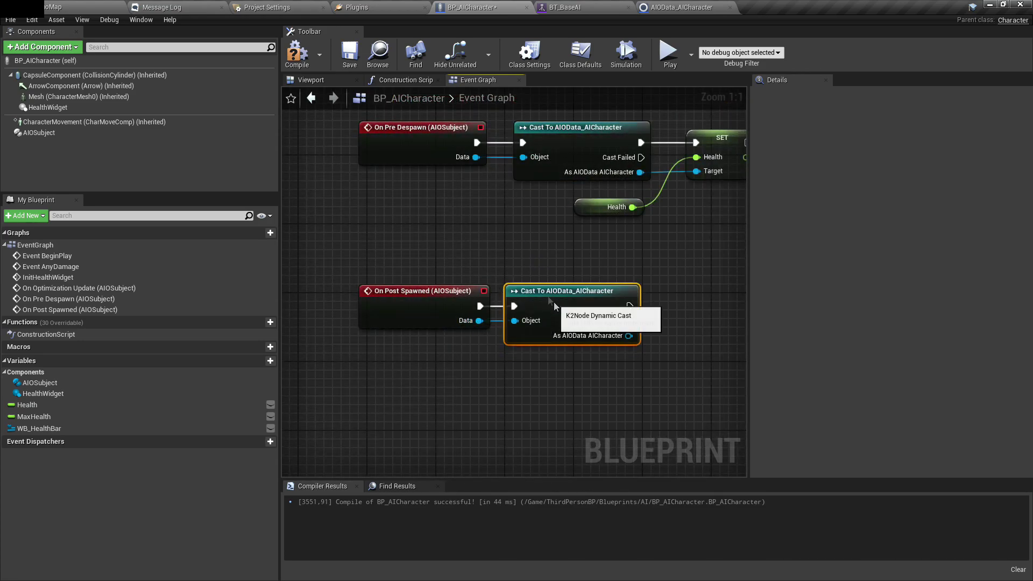
After the On Post Spawned cast, set BP_AICharacter's Health from the data object's Health, and compile and save the blueprint
right_click_drag(603, 218, 474, 180)
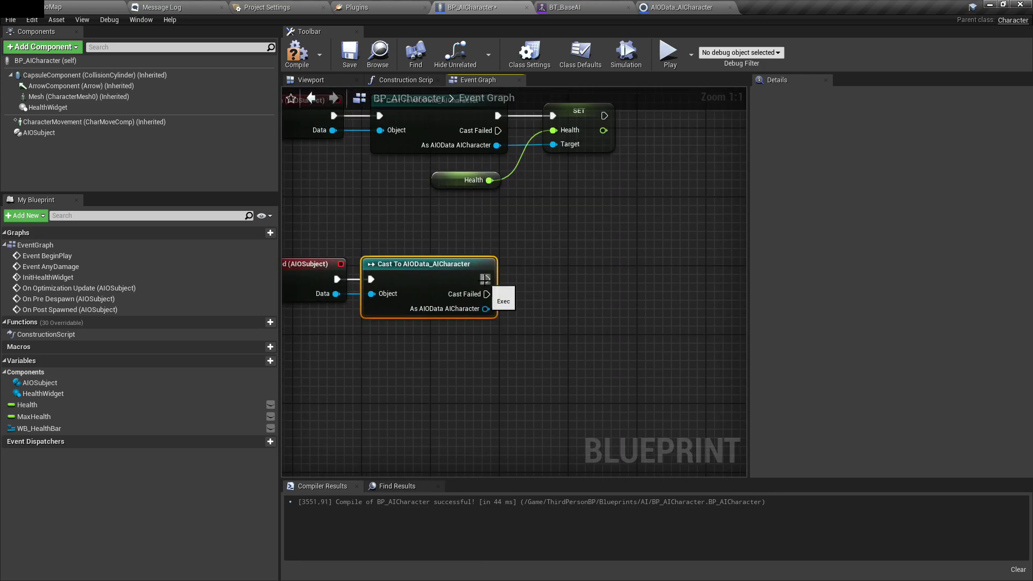
left_click_drag(487, 279, 559, 277)
type("set health")
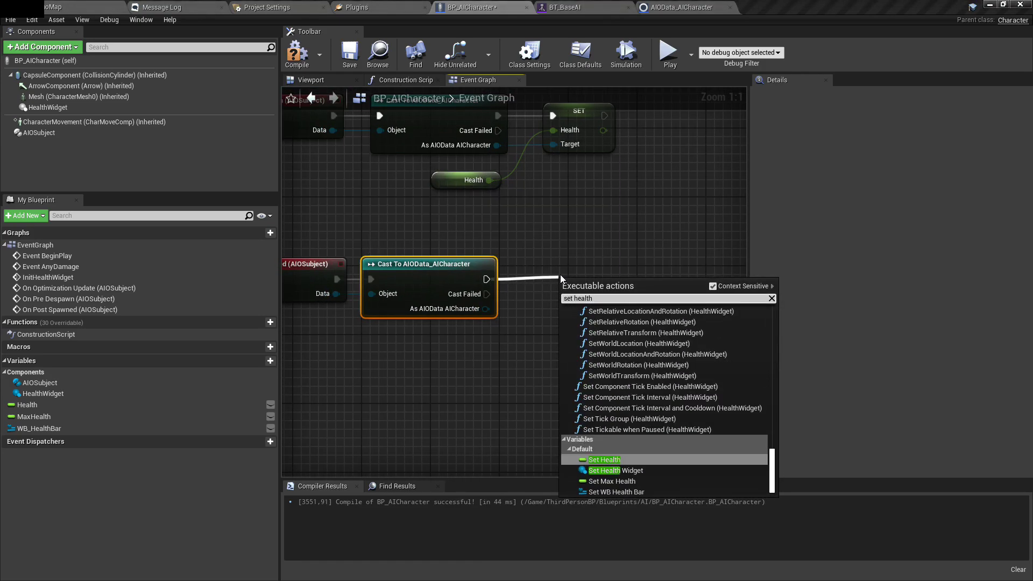
left_click(604, 460)
left_click_drag(485, 309, 543, 358)
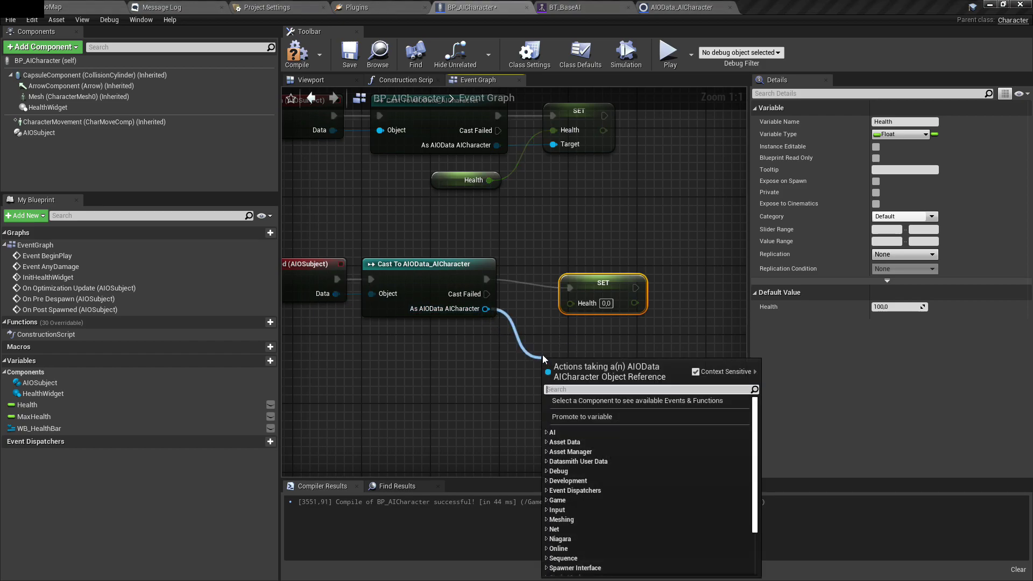
type("get d")
key("BackSpace")
type("health")
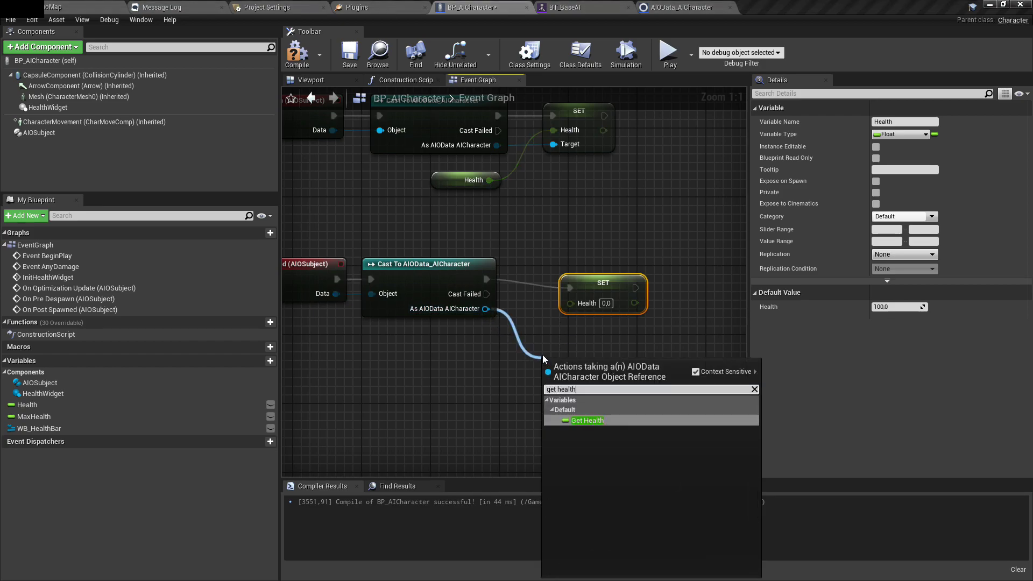
key("Return")
left_click_drag(604, 373, 583, 307)
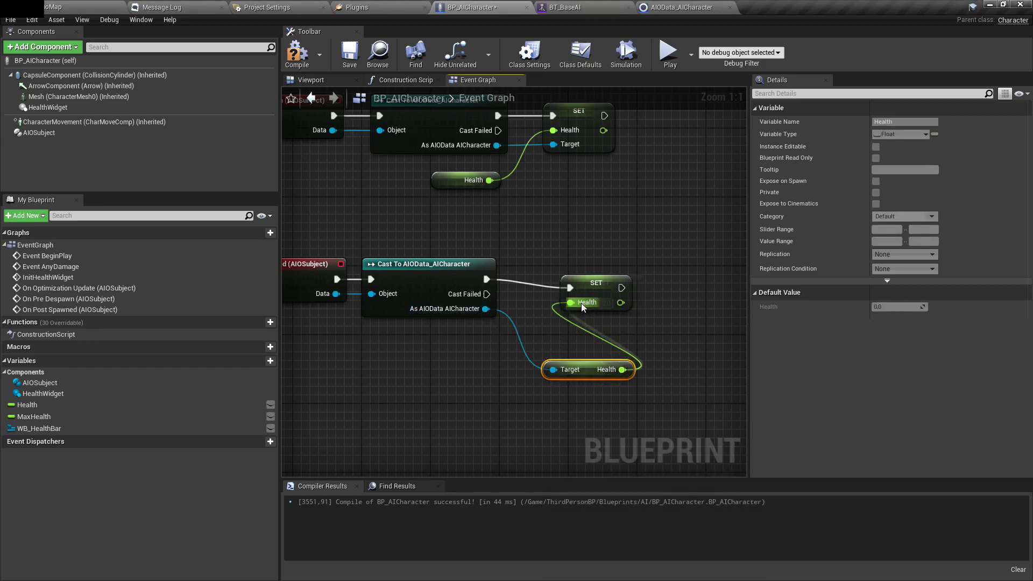
left_click(306, 59)
left_click(350, 54)
Play the demo map from a spot on the floor, run away from the damaged AI character, and return to check its health
left_click(86, 7)
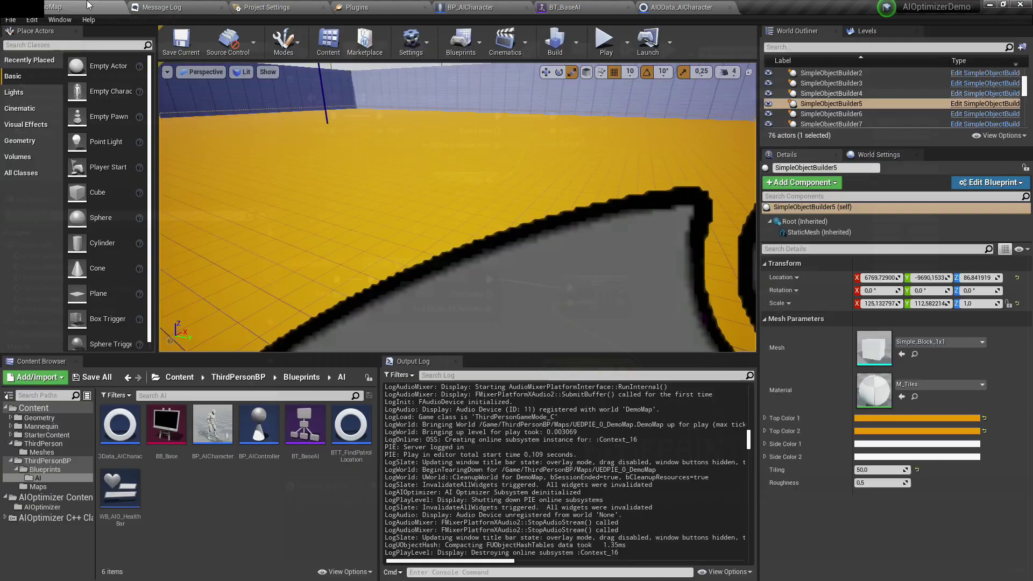
right_click(372, 202)
left_click(430, 517)
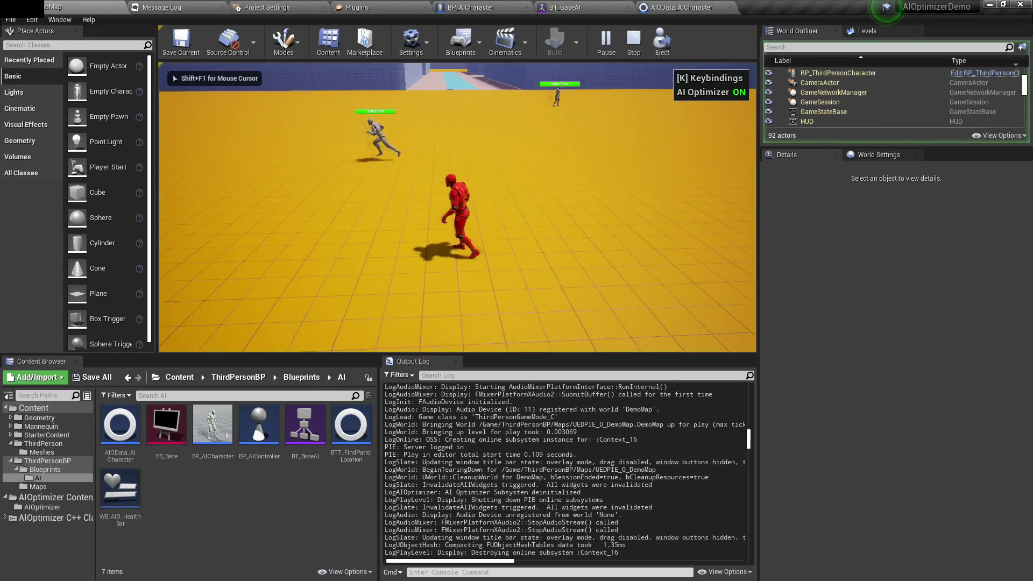
key("s")
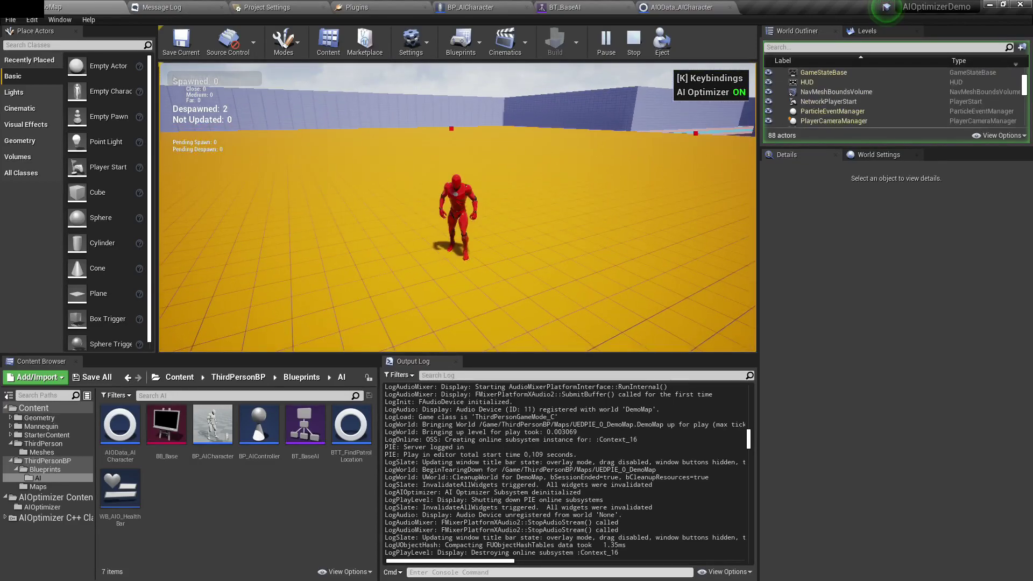
key("w")
key("w")
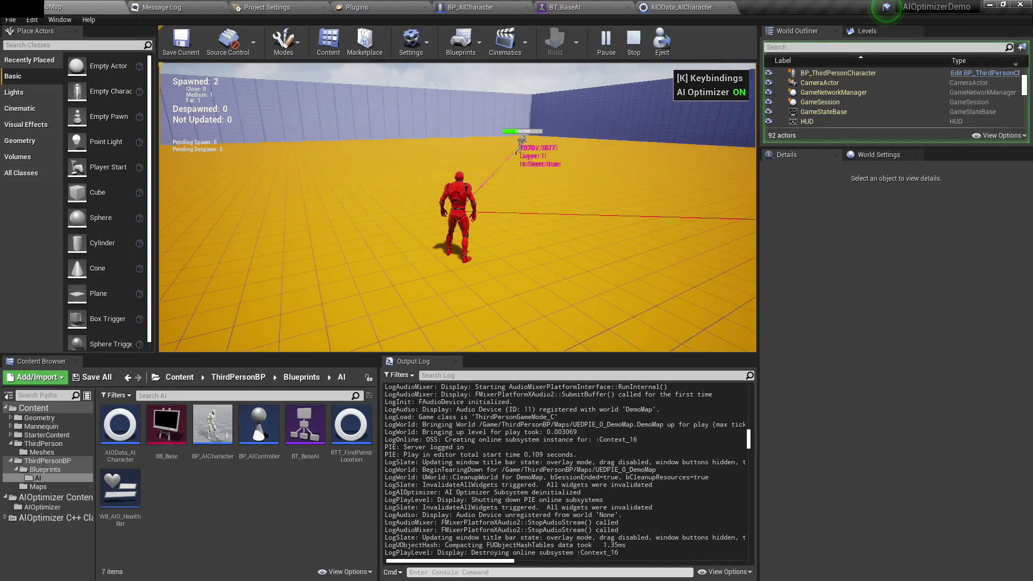
key("w")
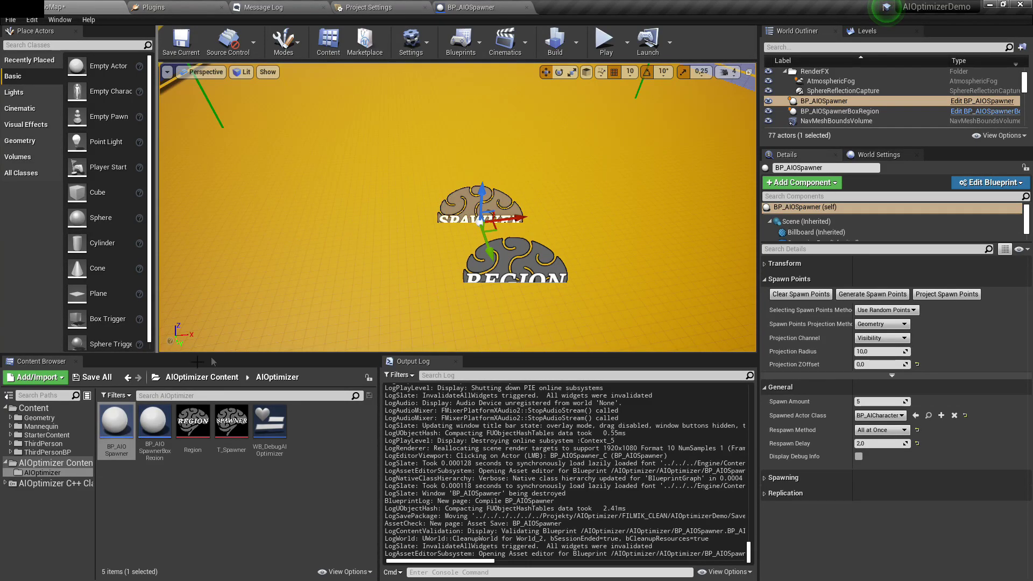
Create a child Blueprint class of BP_AIOSpawner in the AIOptimizer folder, accepting the default name
right_click(117, 425)
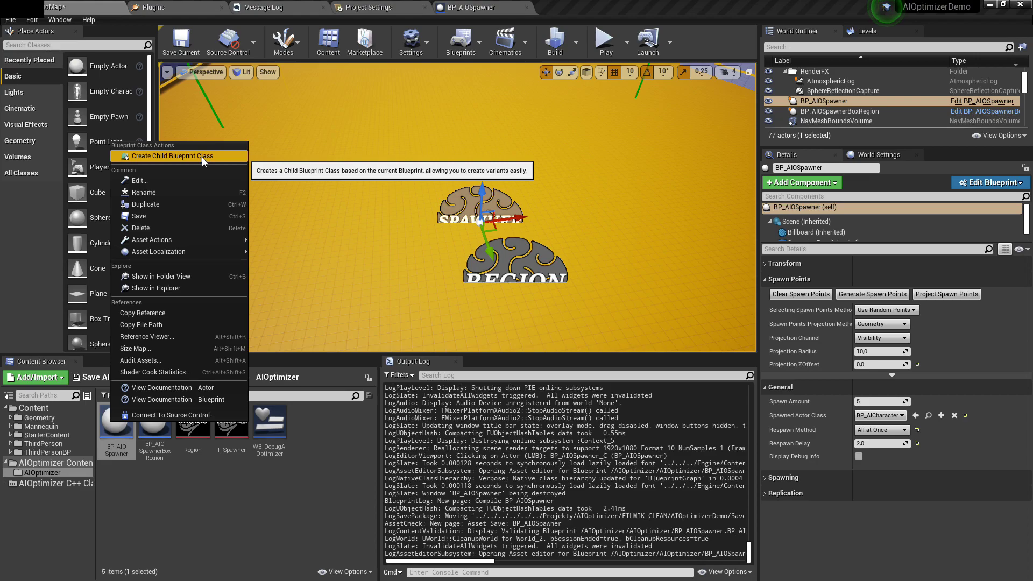
left_click(162, 159)
key("Return")
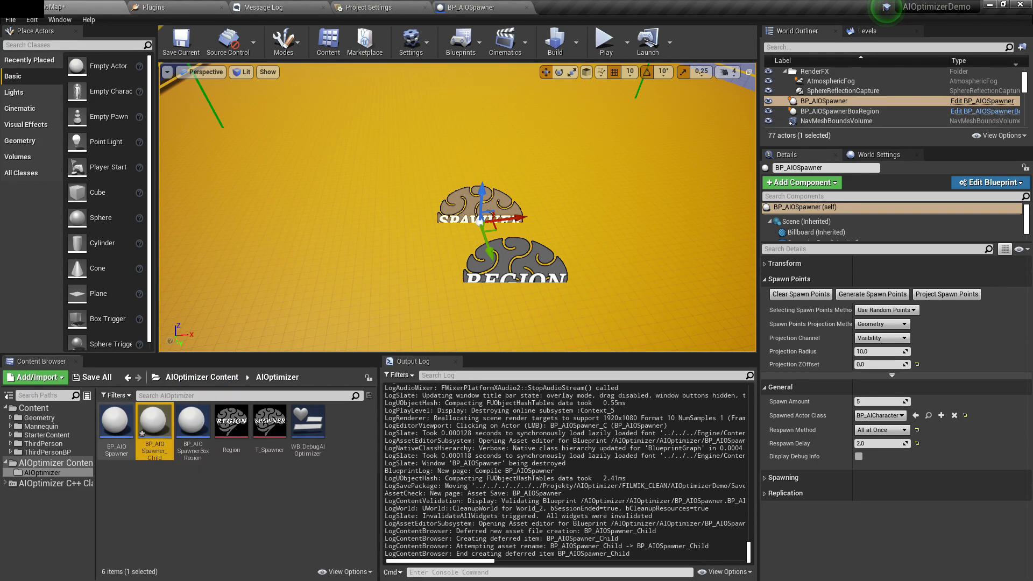
Open the BP_AIOSpawner blueprint and add a Float variable named Health
double_click(116, 422)
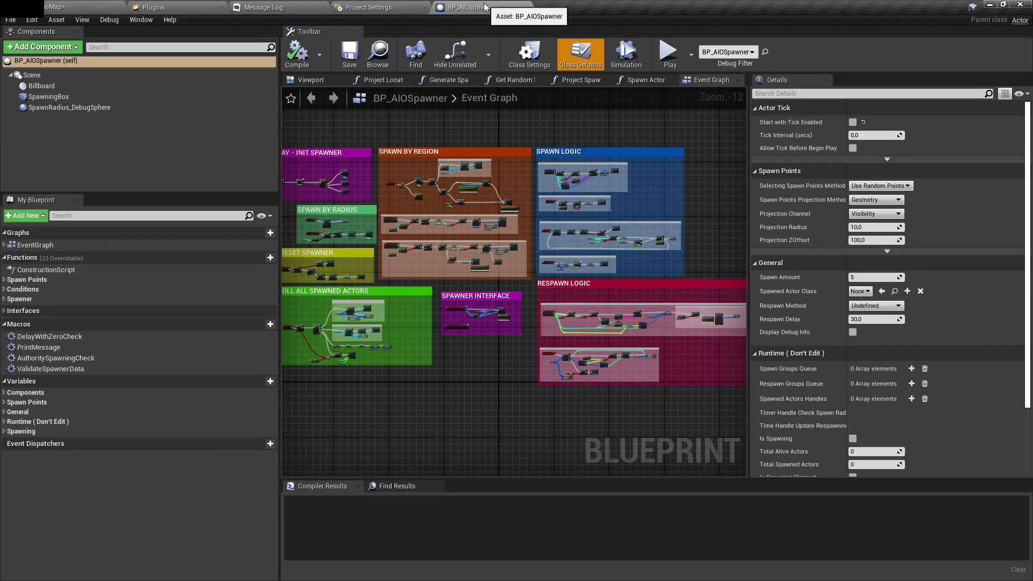
left_click(273, 381)
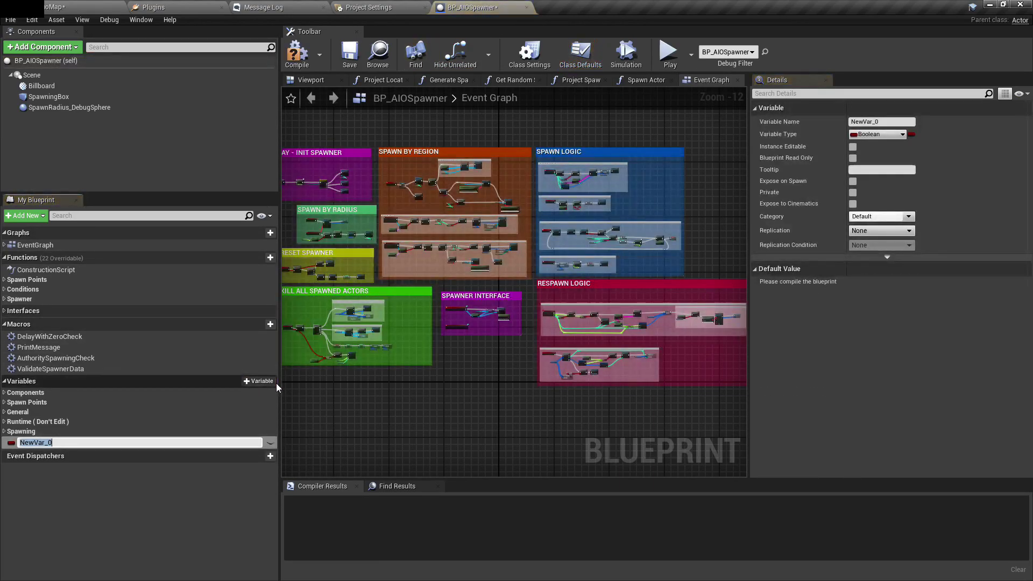
type("Health")
key("Return")
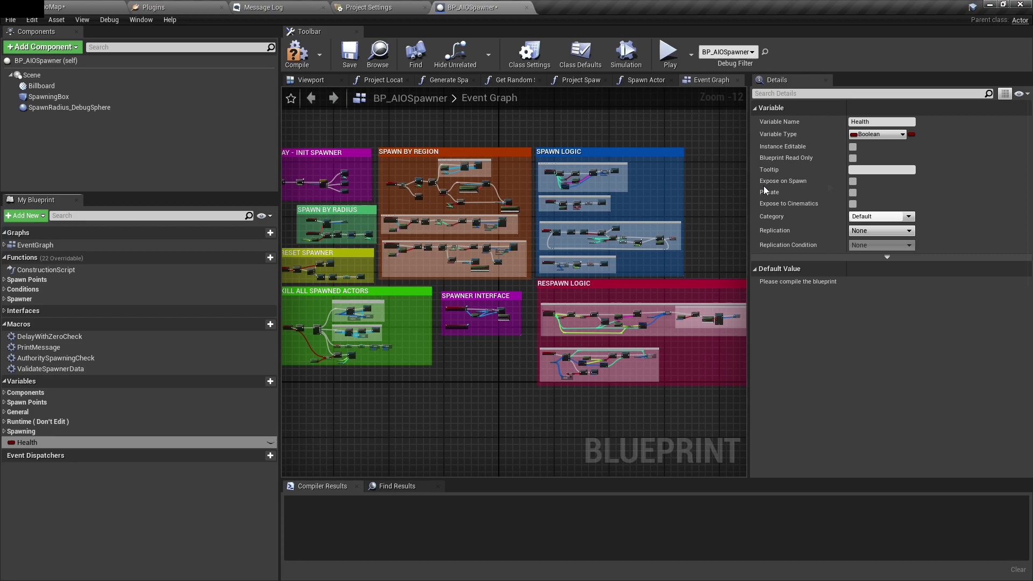
left_click(886, 134)
left_click(795, 193)
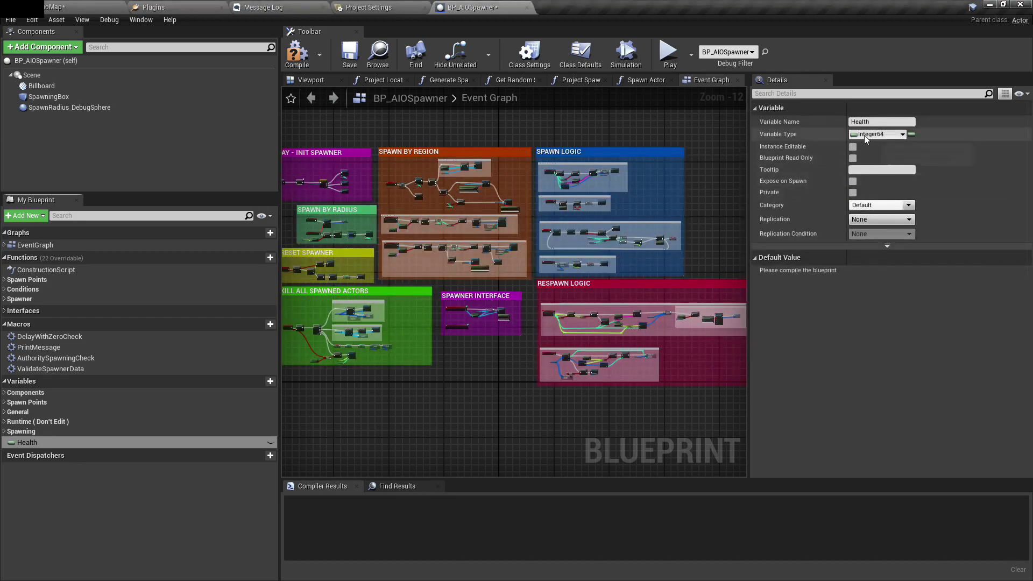
left_click(863, 134)
left_click(790, 203)
Assign the Health variable to a new category named AI Setup
left_click(875, 216)
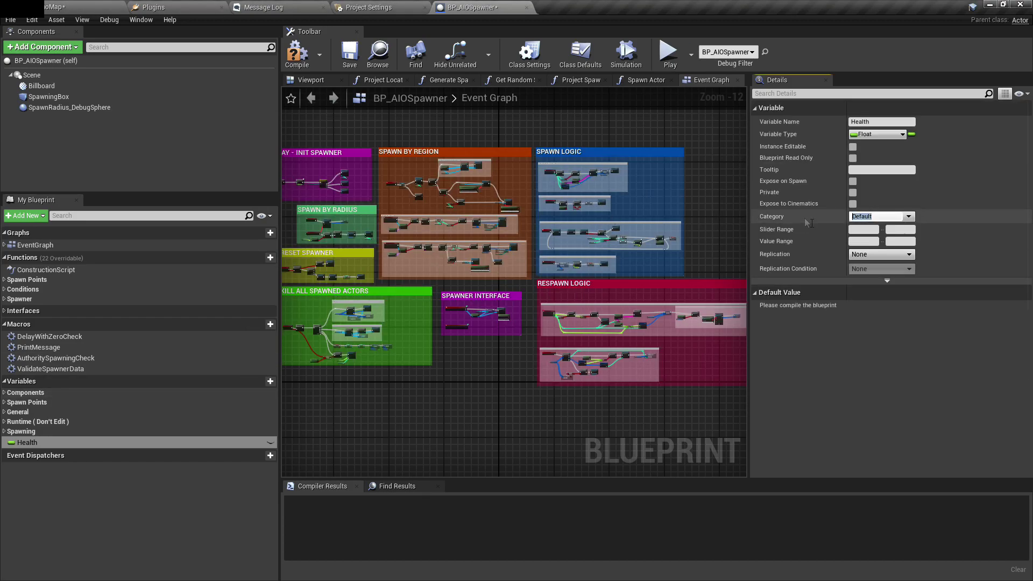
type("AI Setup")
key("Return")
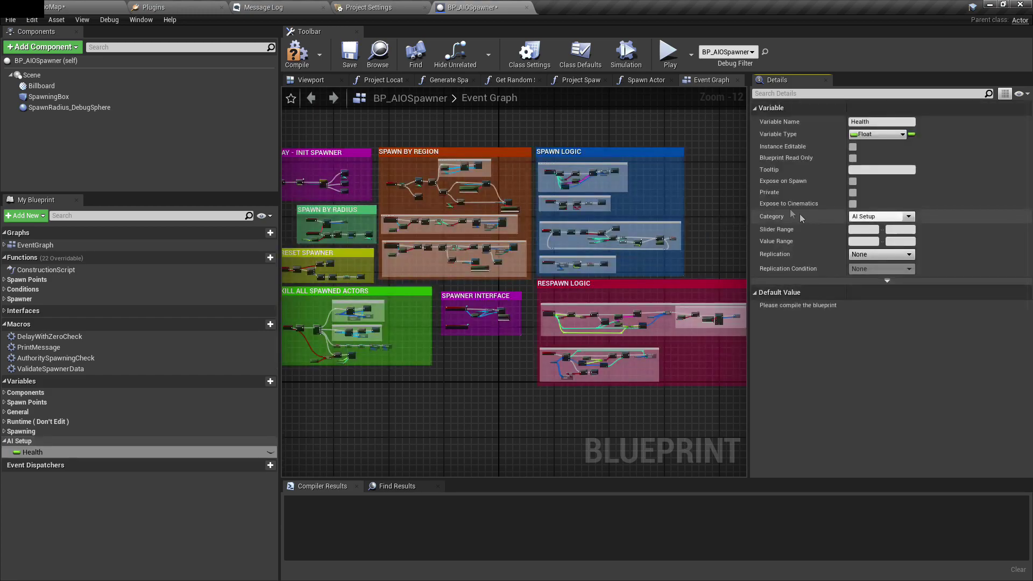
In the SpawnActor function, duplicate the L Spawned Actor getter below the init-logic comment and cast it to BP_AICharacter
left_click(4, 299)
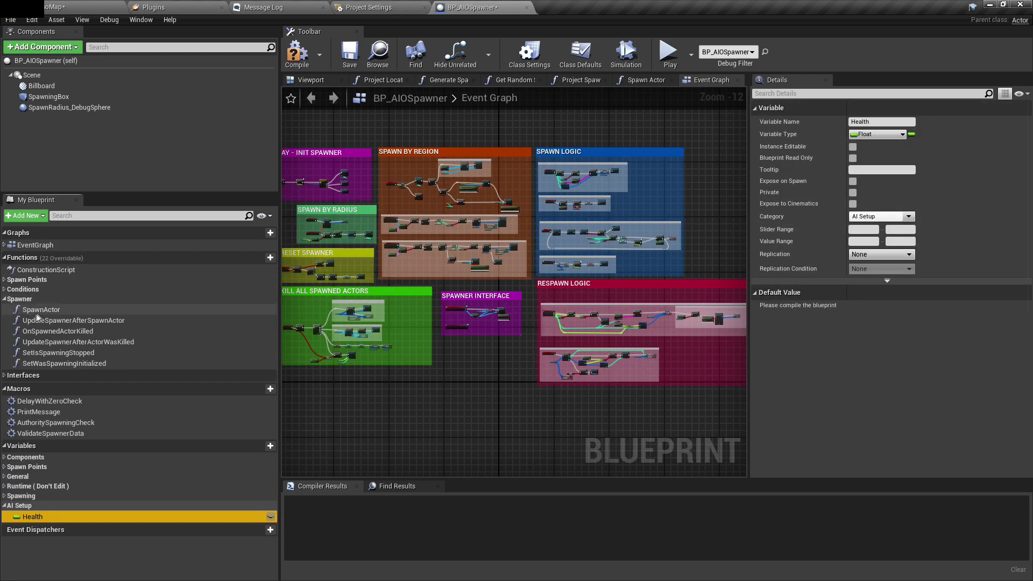
double_click(41, 309)
scroll(515, 256, "up", 3)
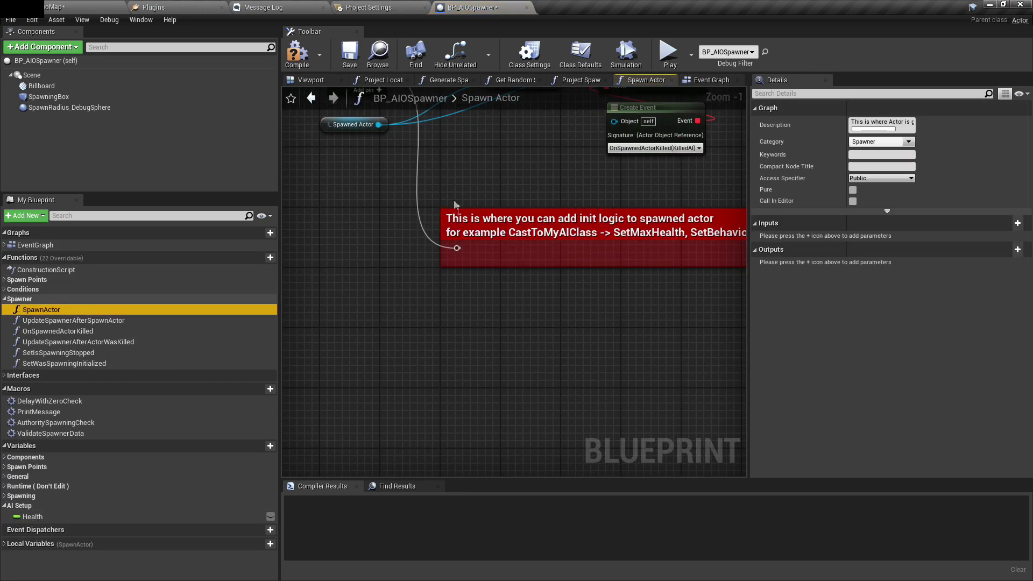
scroll(454, 205, "down", 1)
mouse_move(454, 205)
right_mouse_down()
mouse_move(391, 231)
mouse_move(352, 212)
mouse_move(352, 199)
mouse_move(441, 206)
right_mouse_up()
right_click_drag(366, 180, 412, 197)
left_click(409, 184)
scroll(459, 313, "up", 1)
left_click_drag(494, 346, 543, 325)
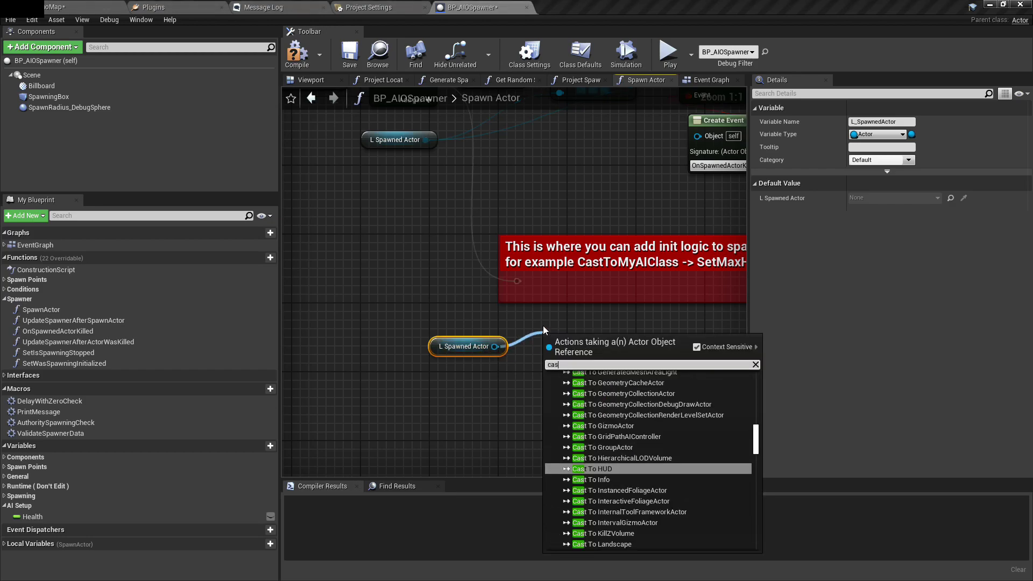
type("cast to ai char")
key("Return")
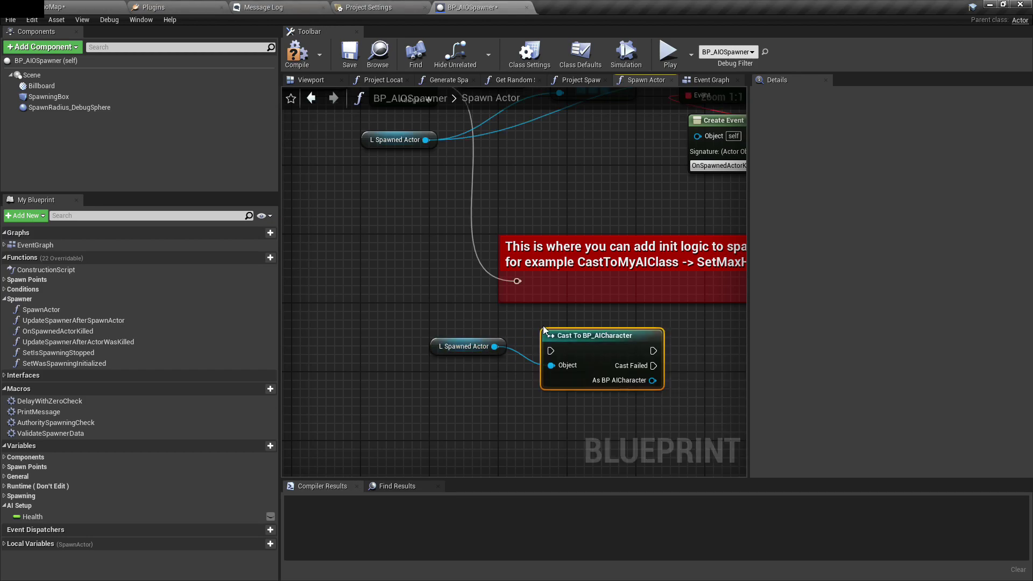
From the BP_AICharacter cast, add Set Health and Set Max Health nodes, and place a getter for the spawner's Health
right_click_drag(543, 325, 431, 265)
left_click_drag(554, 327, 599, 313)
type("set health")
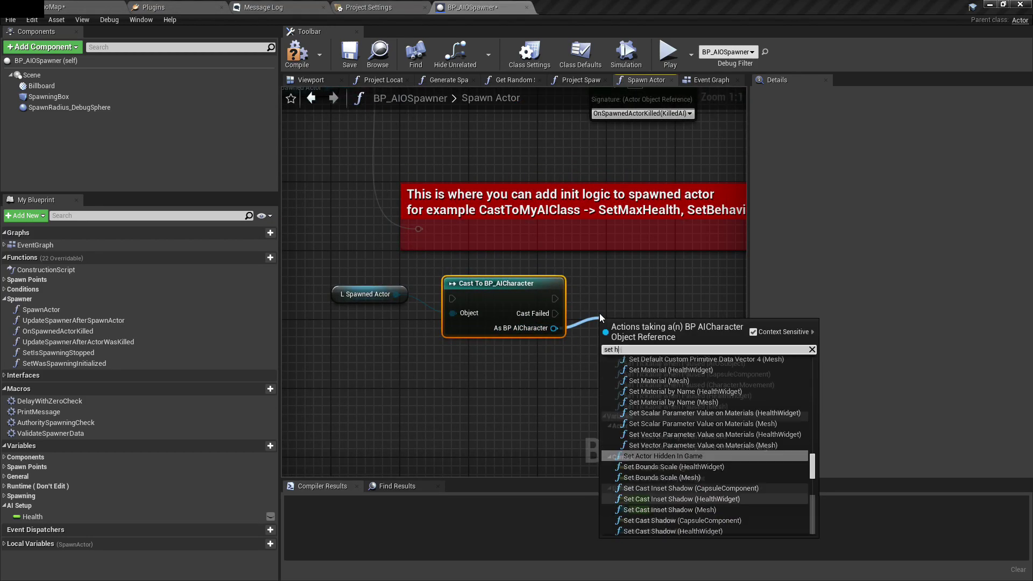
key("Return")
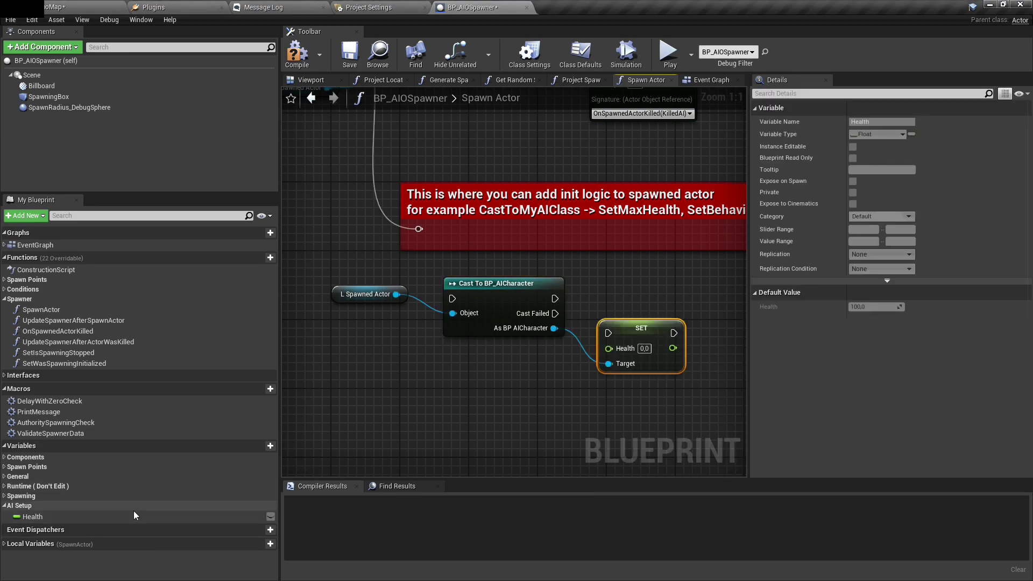
left_click_drag(32, 516, 484, 387, "ctrl")
left_click_drag(719, 338, 719, 338)
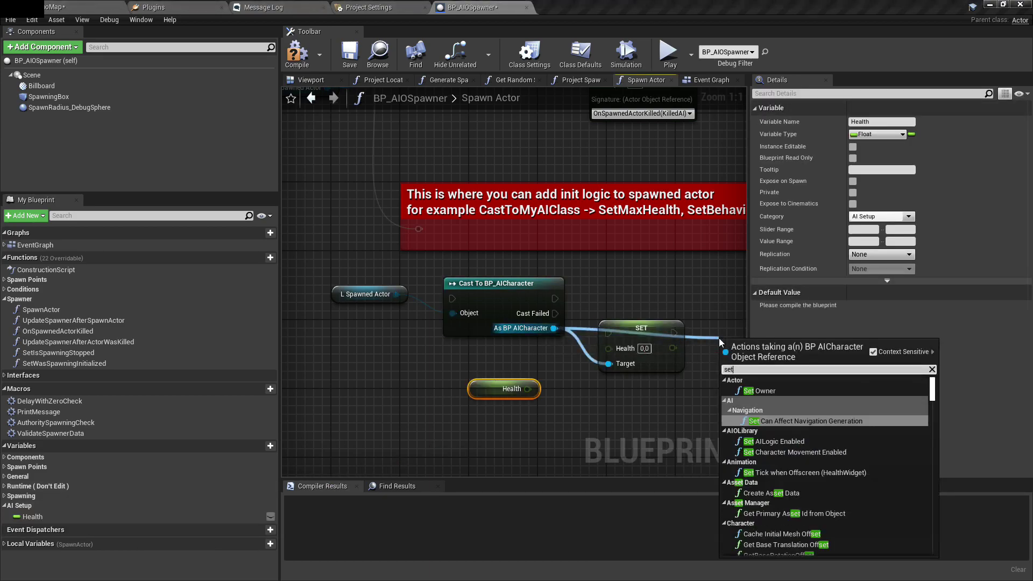
type("set max health")
key("Return")
right_click_drag(706, 336, 639, 288)
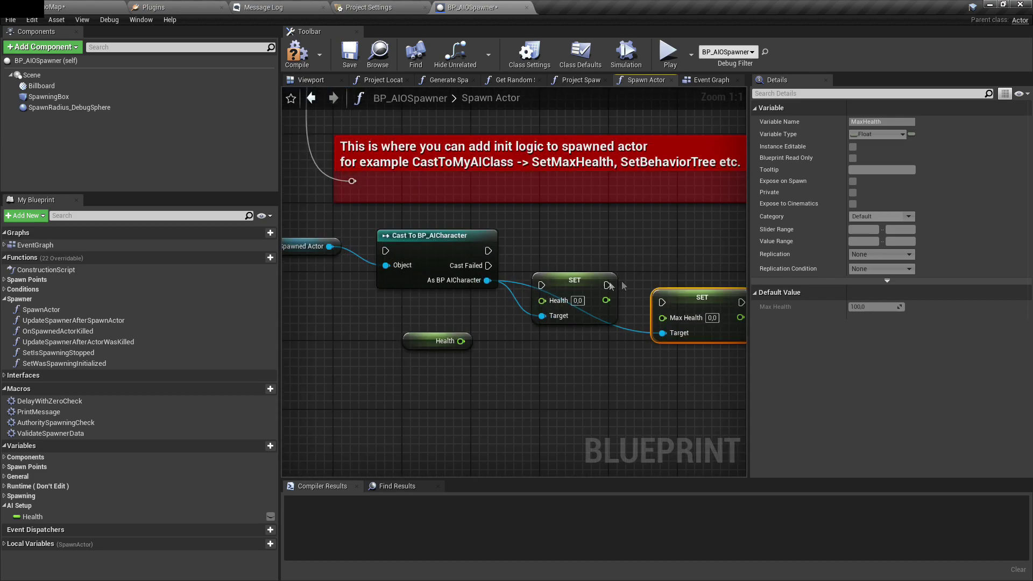
Feed the spawner's Health into both setters, chain execution from the init-logic point through the cast and setters, and compile and save
left_click_drag(442, 336, 465, 340)
mouse_move(477, 341)
left_mouse_down()
mouse_move(551, 300)
mouse_move(662, 303)
left_mouse_up()
left_click_drag(662, 317, 476, 341)
mouse_move(488, 250)
left_mouse_down()
mouse_move(540, 285)
mouse_move(388, 252)
left_mouse_up()
left_click(296, 54)
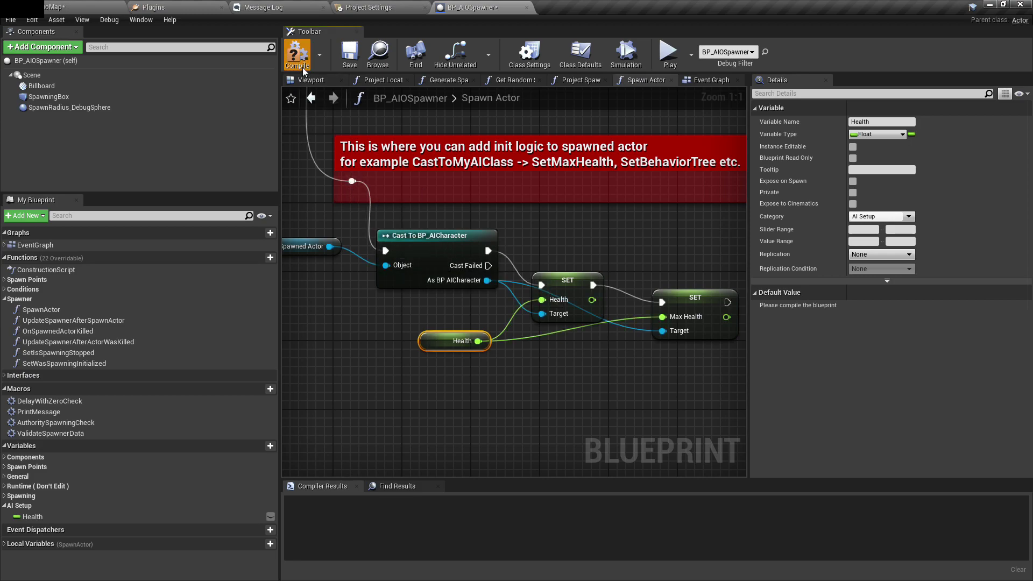
left_click(349, 54)
Make the spawner's Health variable instance editable, recompile the blueprint, and set Health to 200 on the placed BP_AIOSpawner
left_click(80, 7)
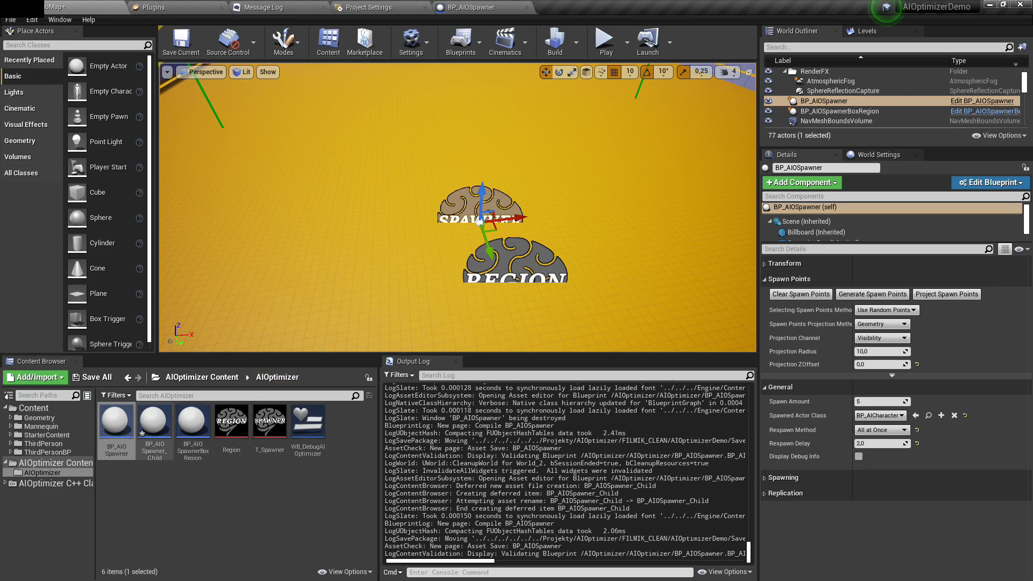
left_click(473, 7)
left_click(271, 517)
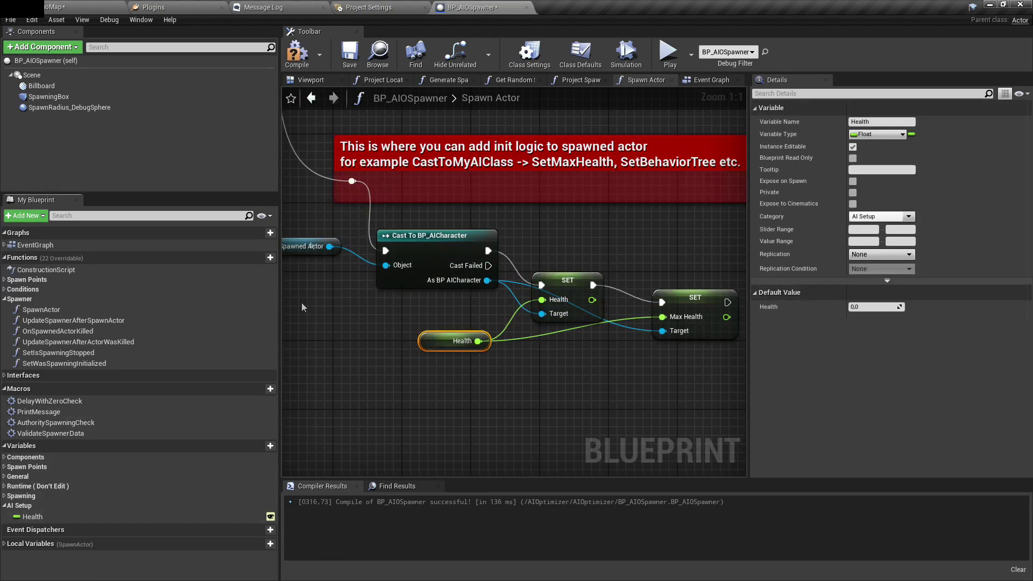
left_click(305, 69)
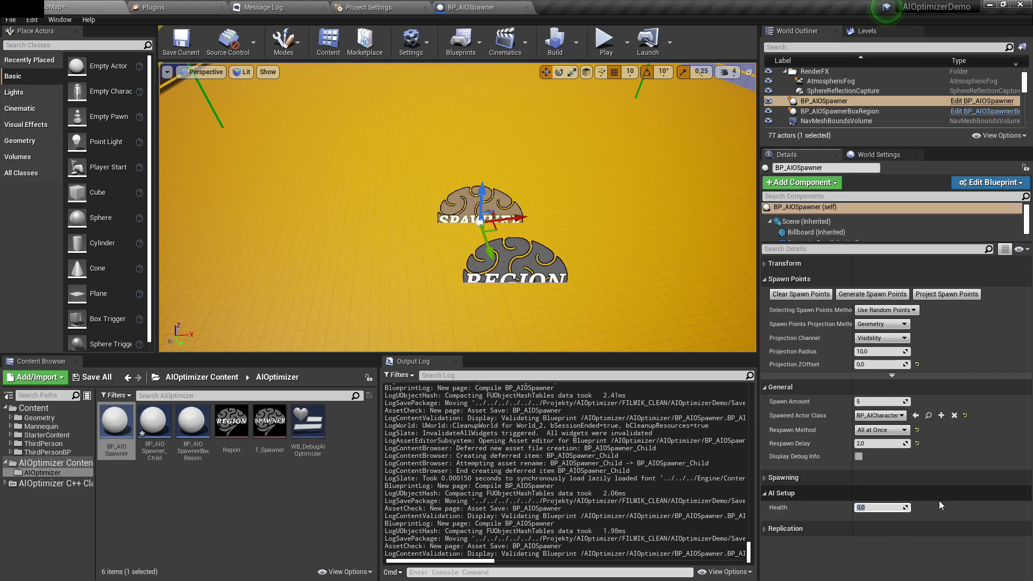
type("200")
key("Return")
Play the demo map in immersive view from a spot on the floor and check the spawned AI characters' health before and after damage
right_click(570, 192)
left_click(615, 526)
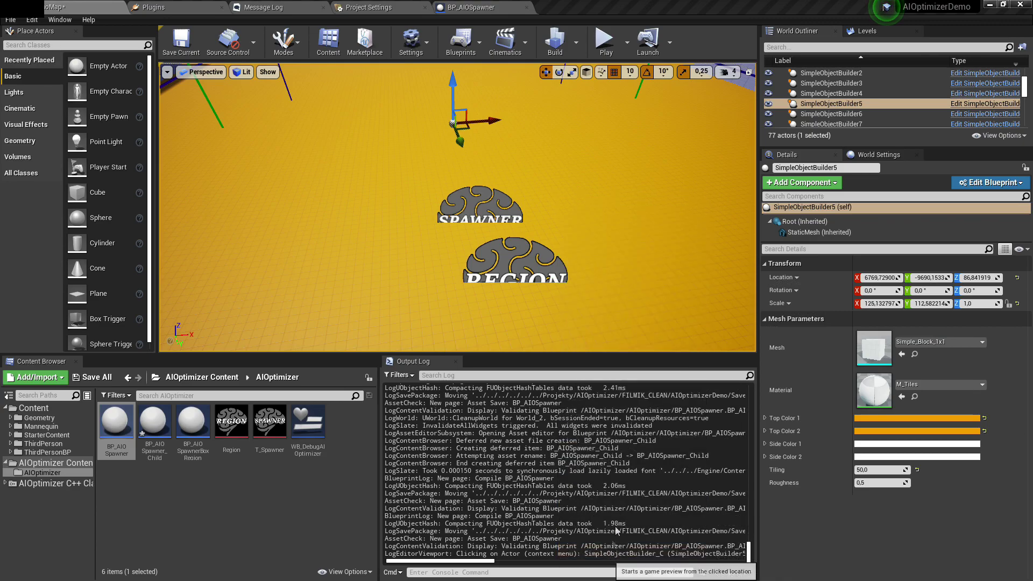
key("w")
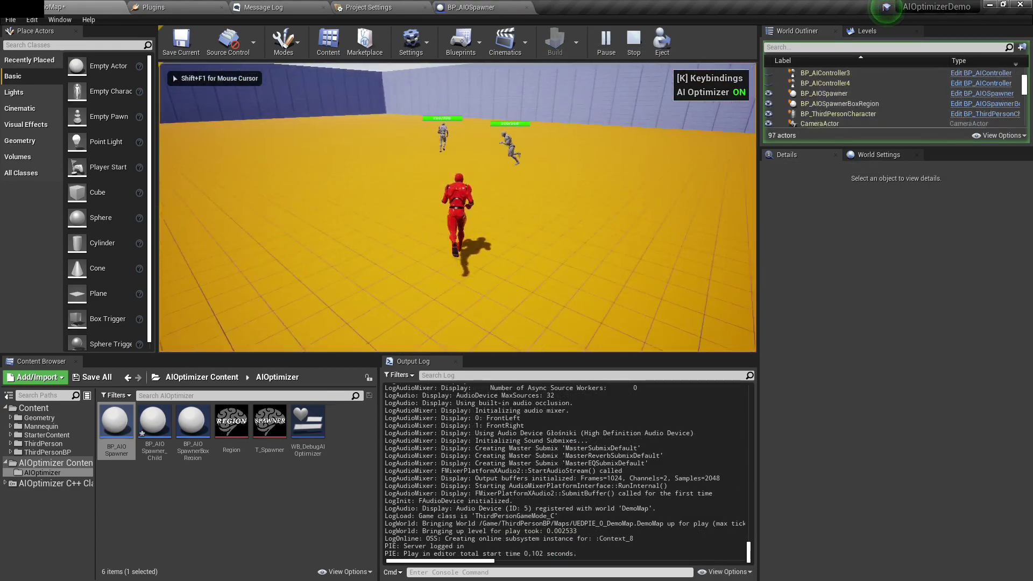
key("F11")
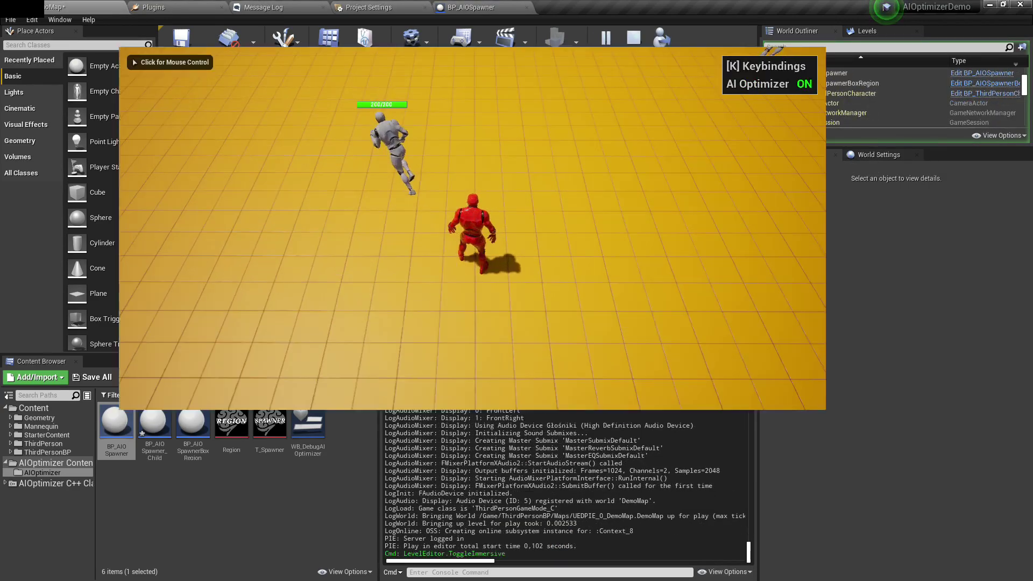
key("w")
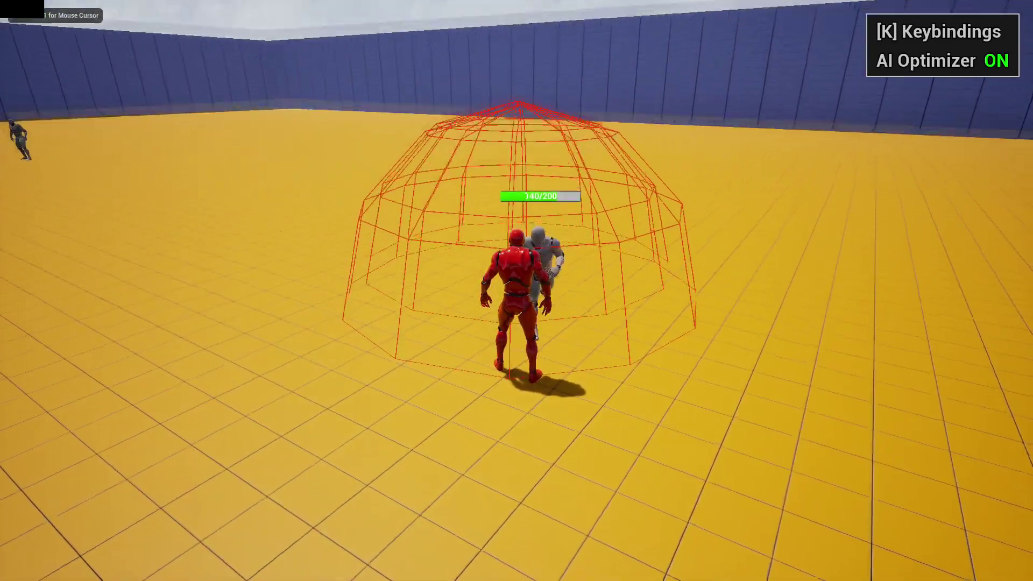
key("Escape")
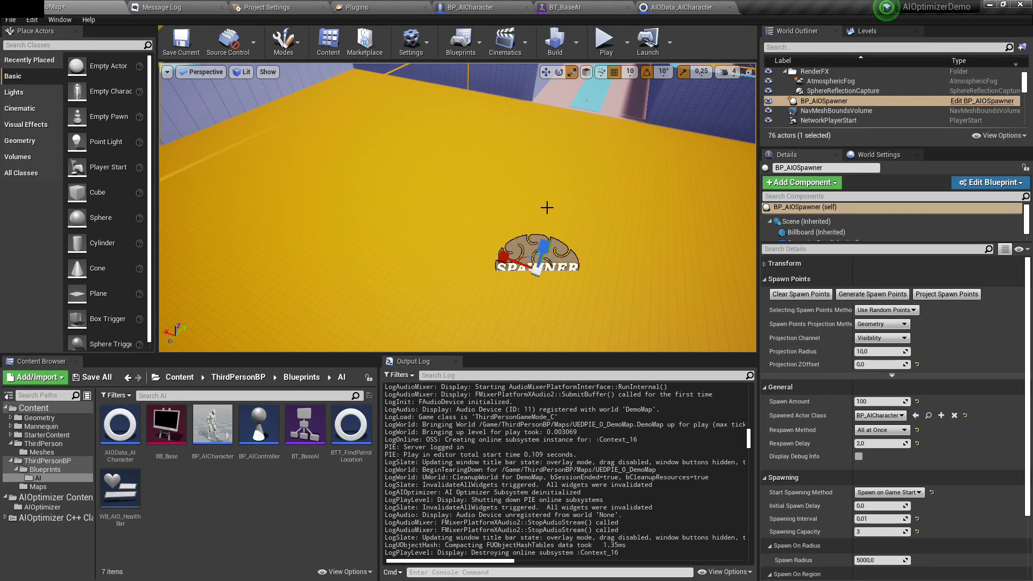
In BP_AICharacter's event graph, add a Set Hidden in Game node targeting HealthWidget beside the uppermost Set Character Features node
left_click(471, 7)
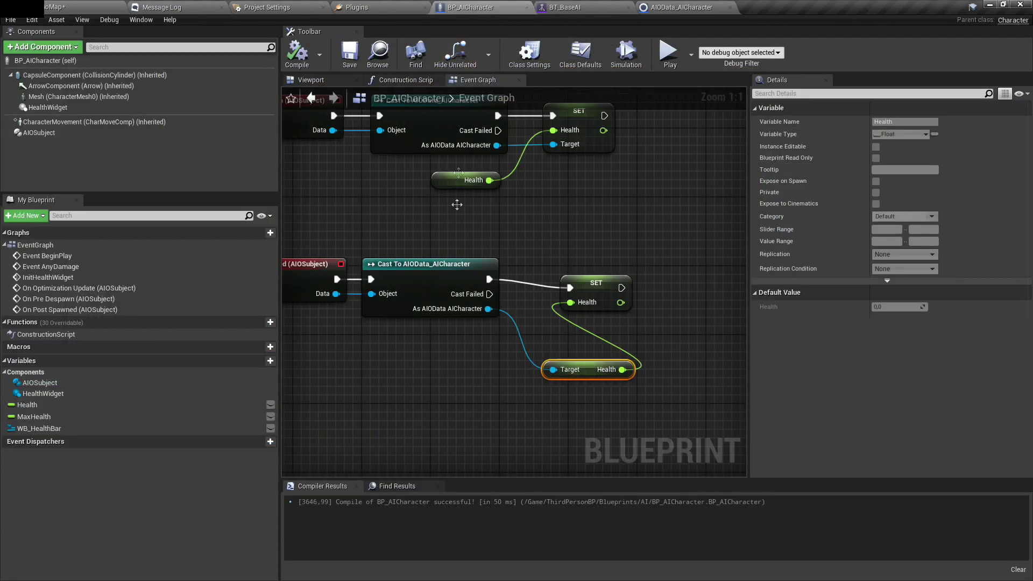
left_click(591, 206)
scroll(591, 207, "down", 4)
right_click_drag(590, 206, 592, 318)
mouse_move(686, 212)
right_mouse_down()
mouse_move(579, 286)
mouse_move(473, 329)
right_mouse_up()
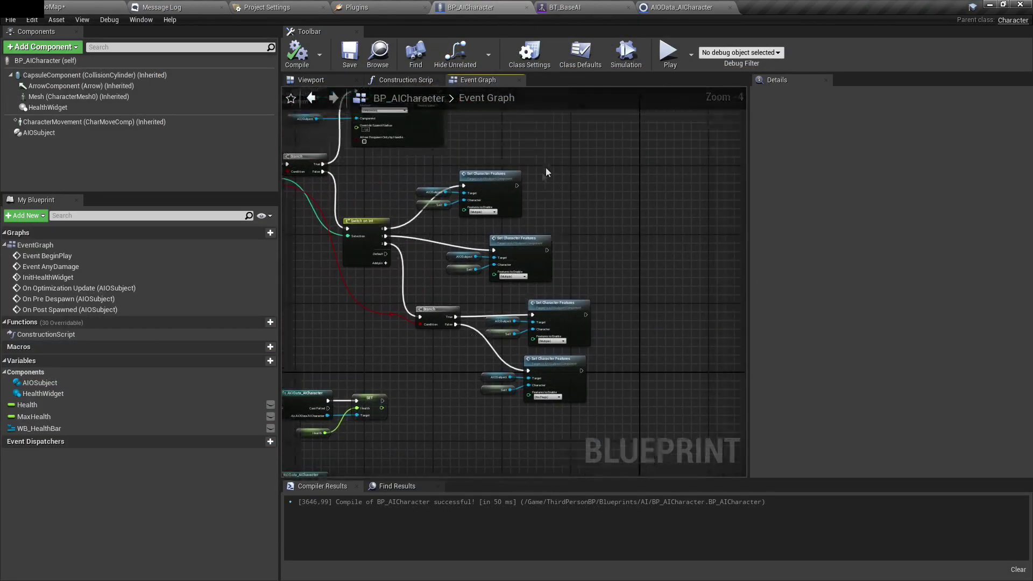
left_click_drag(545, 167, 442, 209)
mouse_move(487, 158)
right_mouse_down()
mouse_move(572, 276)
mouse_move(570, 290)
right_mouse_up()
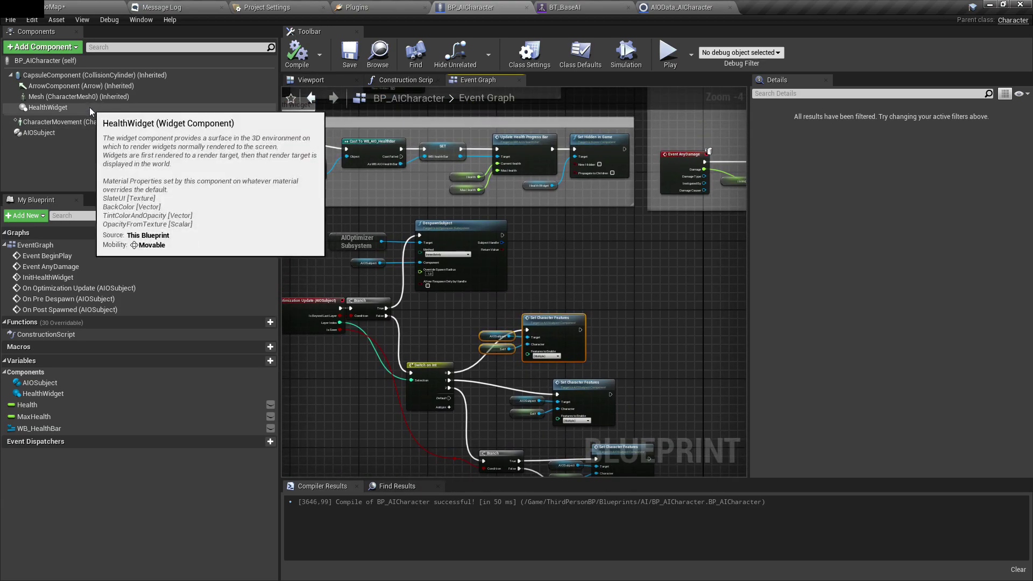
left_click_drag(146, 109, 557, 304)
scroll(607, 341, "up", 4)
left_click_drag(606, 339, 640, 295)
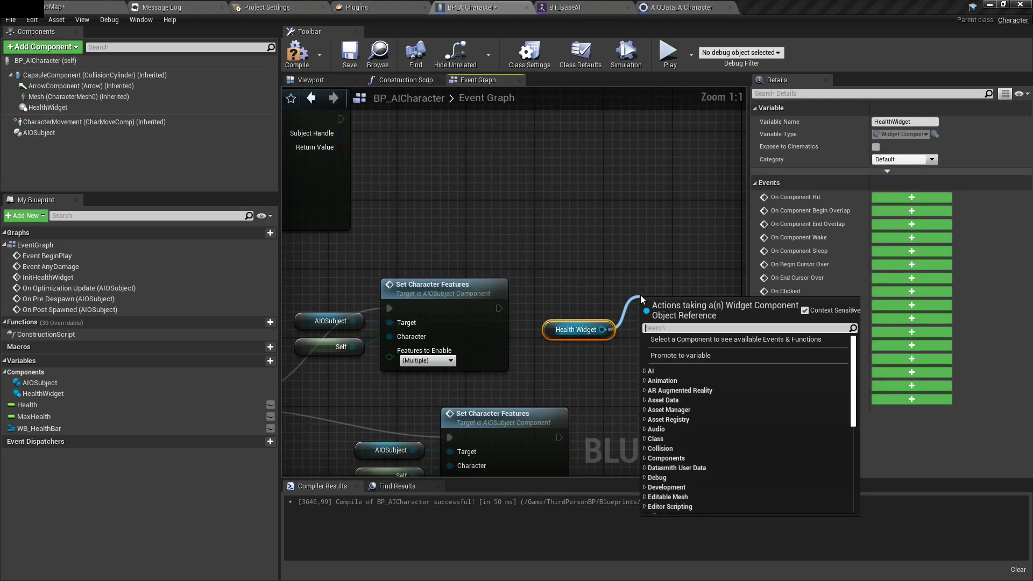
type("set hidde")
key("Return")
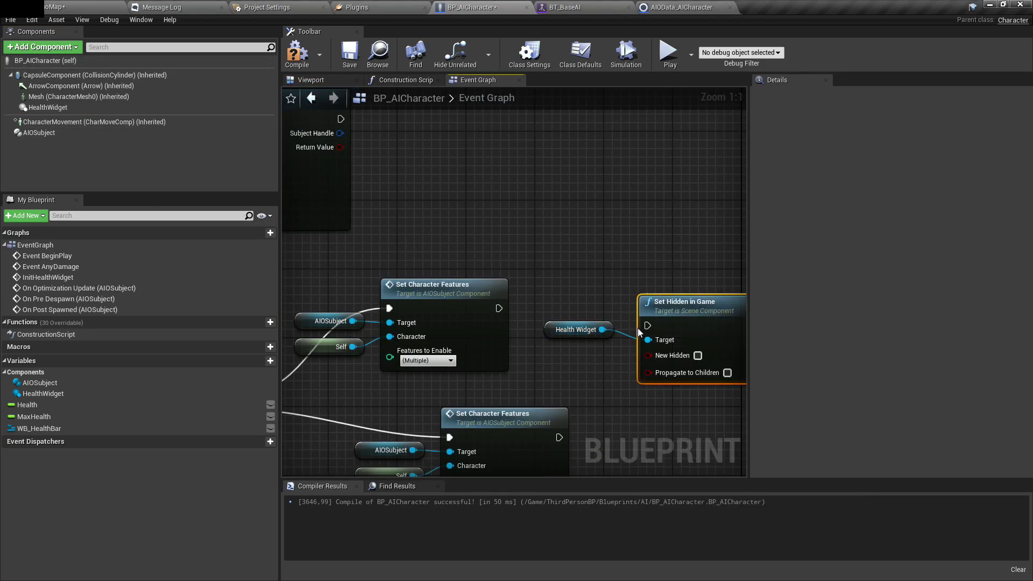
Connect the Set Character Features node of switch case 0 to Set Hidden in Game and line the new node up with it
left_click_drag(647, 316, 499, 309)
left_click_drag(683, 307, 684, 298)
scroll(544, 278, "down", 2)
right_click_drag(544, 279, 702, 241)
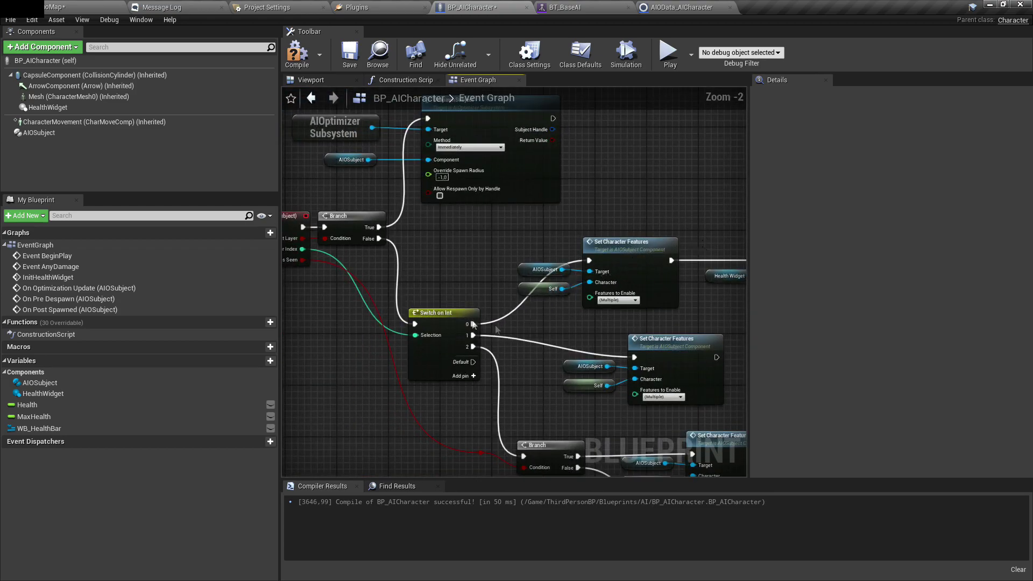
Duplicate the Health Widget and Set Hidden in Game nodes, run the other three Set Character Features nodes into the copy, and enable New Hidden
right_click_drag(594, 292, 471, 273)
left_click_drag(420, 214, 657, 293)
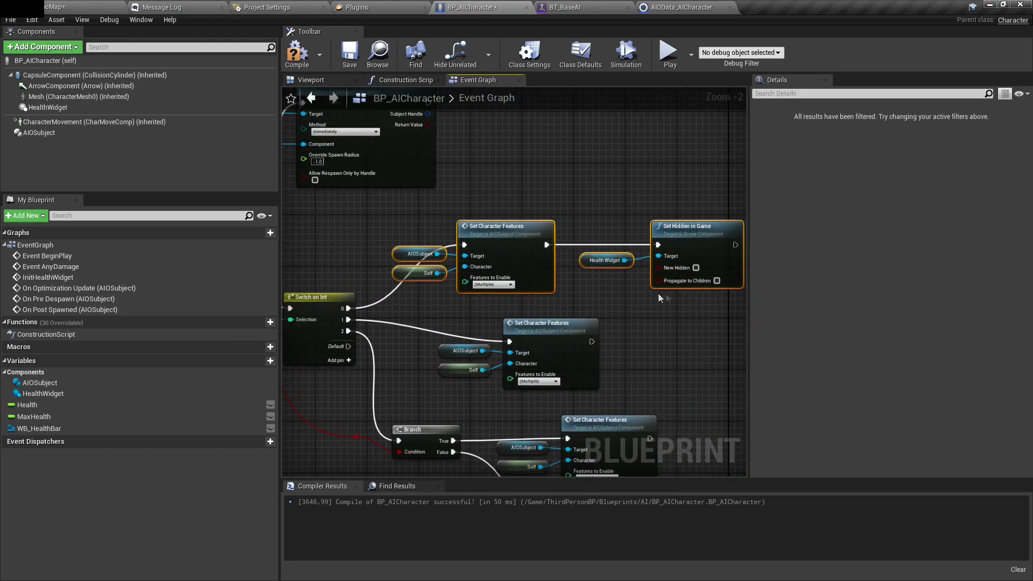
right_click_drag(671, 303, 530, 273)
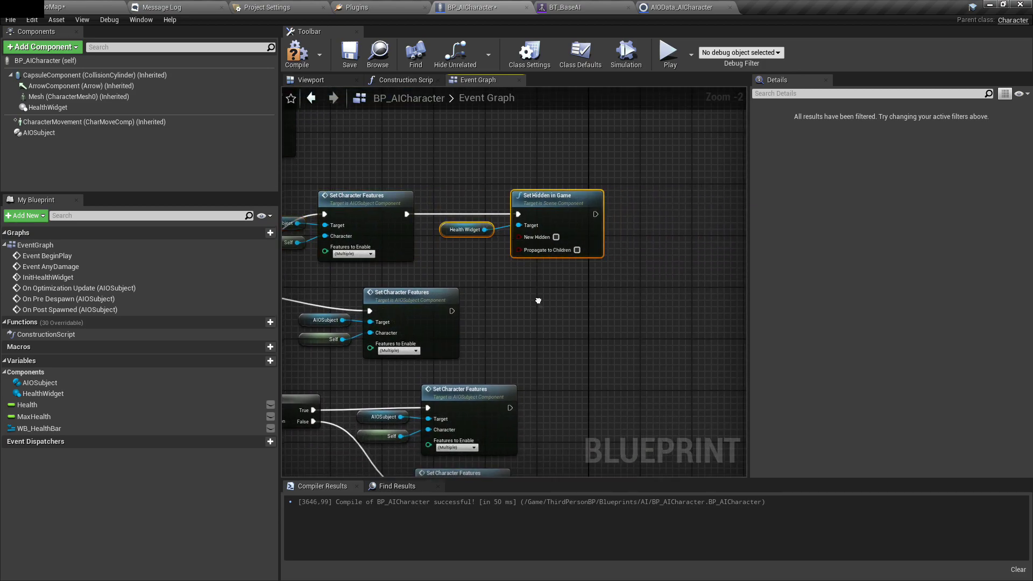
right_click_drag(538, 301, 538, 248)
key("ctrl+v")
mouse_move(451, 258)
left_mouse_down()
mouse_move(542, 249)
mouse_move(601, 265)
mouse_move(517, 354)
left_mouse_up()
right_click_drag(517, 354, 529, 318)
left_click_drag(511, 394, 611, 216)
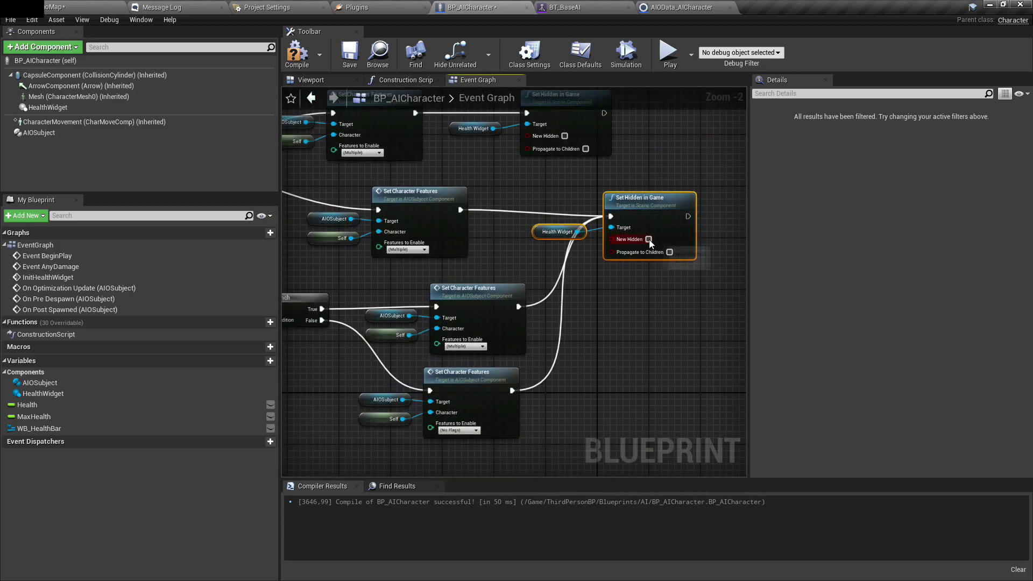
Filter the HealthWidget component's details by "hidde" to check its Hidden in Game setting
scroll(640, 177, "down", 1)
right_click_drag(640, 177, 661, 277)
left_click(134, 107)
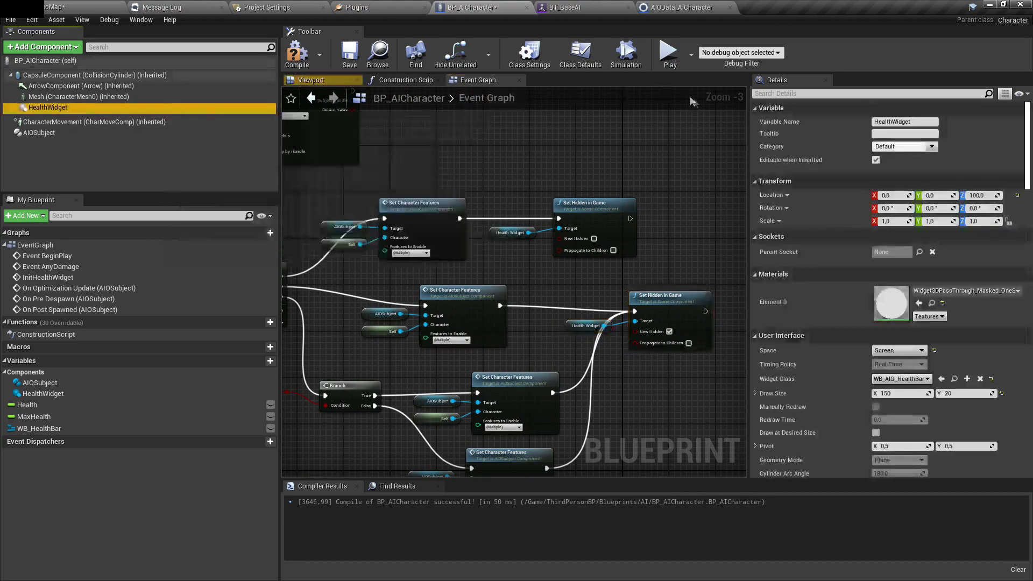
left_click(767, 94)
type("hidde")
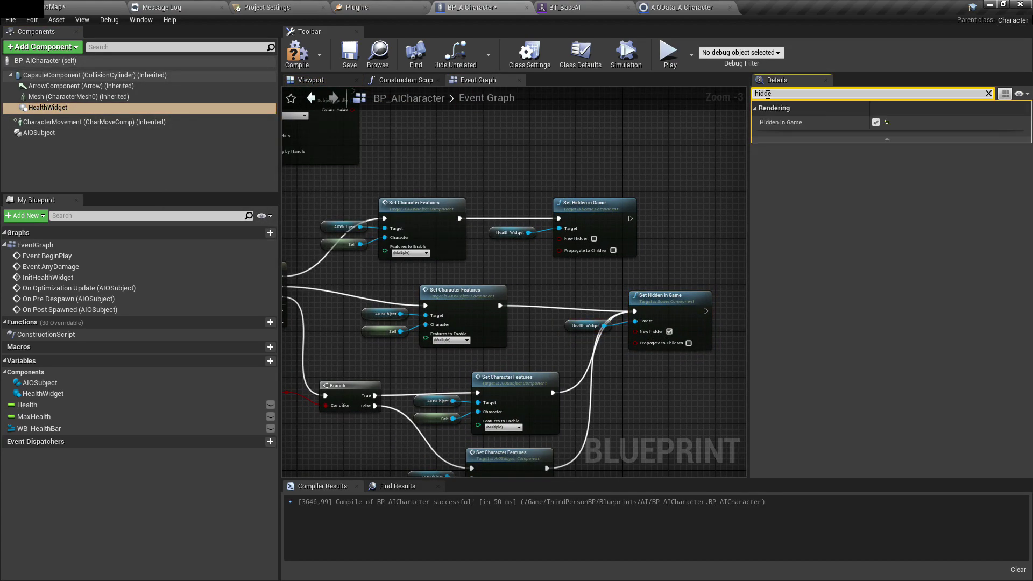
Disconnect Update Health Progress Bar from the Set Hidden in Game node in the health widget initialization, then compile and save BP_AICharacter
scroll(591, 162, "down", 2)
right_click_drag(592, 161, 667, 356)
scroll(595, 311, "up", 5)
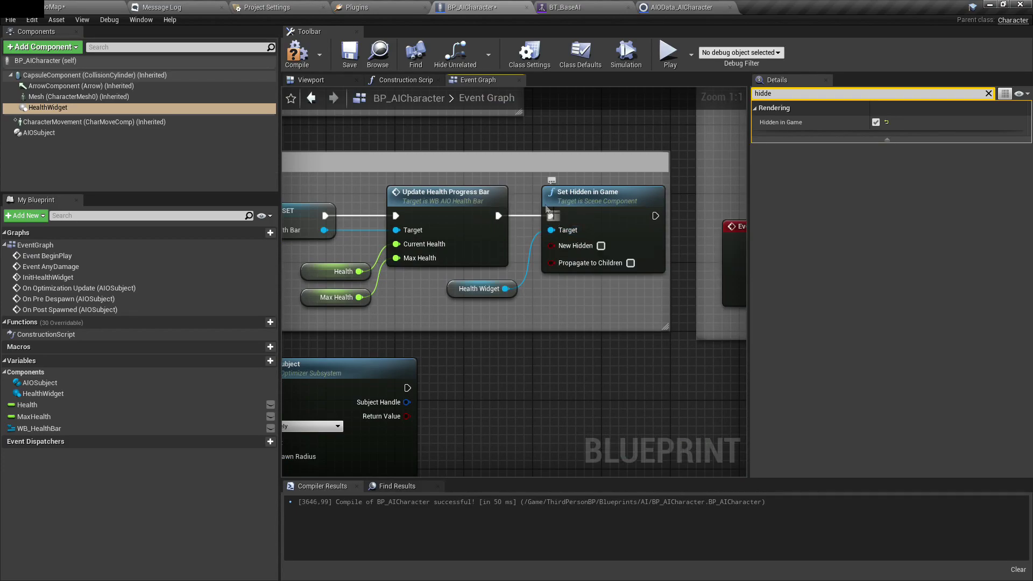
left_click(302, 66)
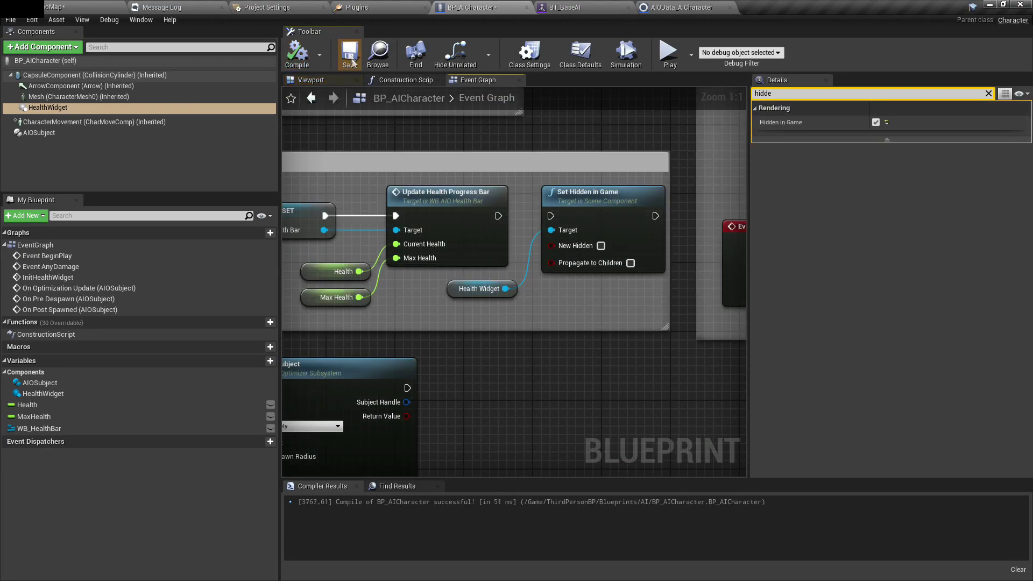
left_click(582, 309)
scroll(575, 290, "down", 3)
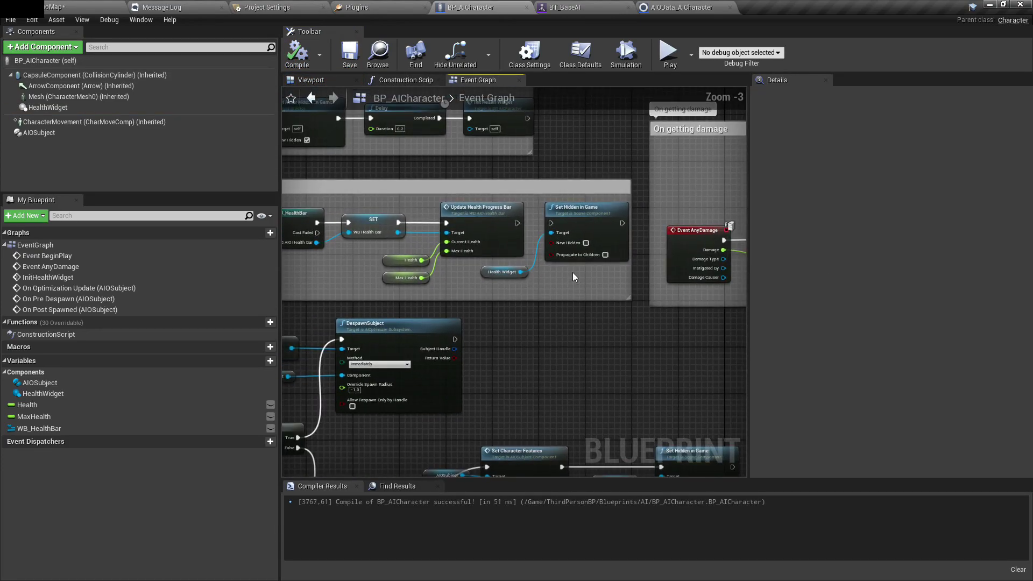
right_click_drag(570, 351, 553, 189)
scroll(550, 317, "up", 1)
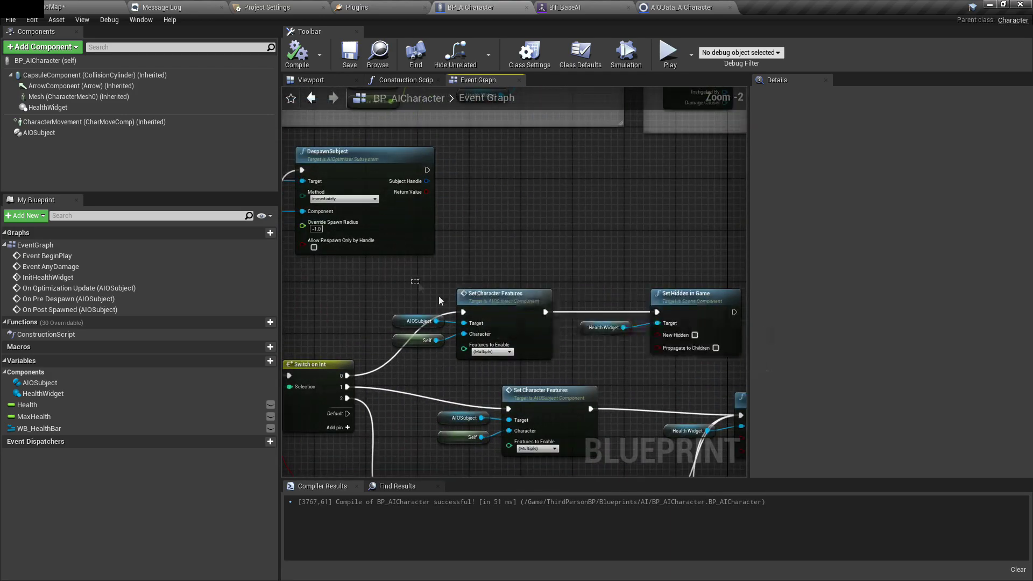
Play the demo map and check which AI characters show their health bars around the player
left_click(78, 6)
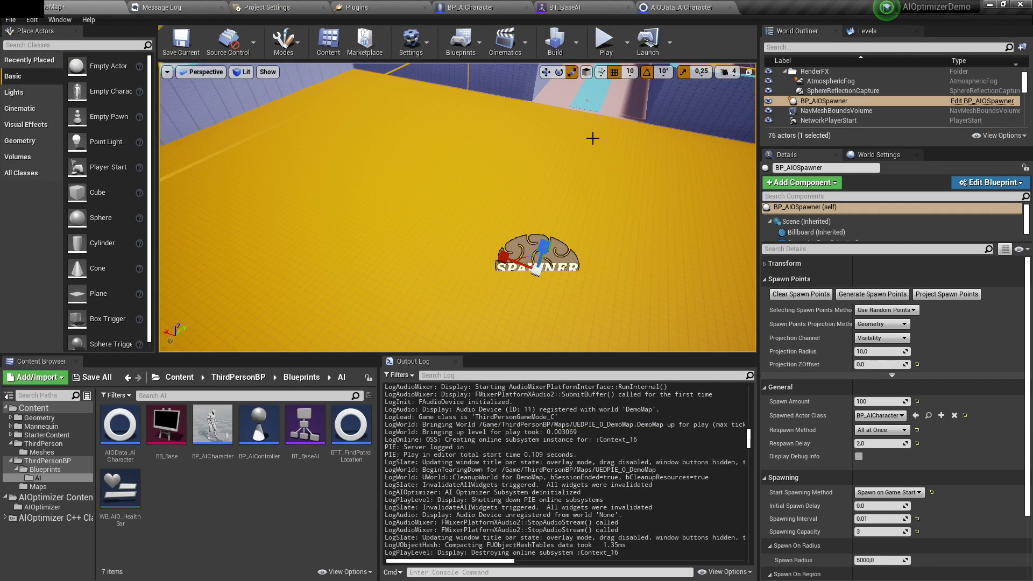
left_click(606, 42)
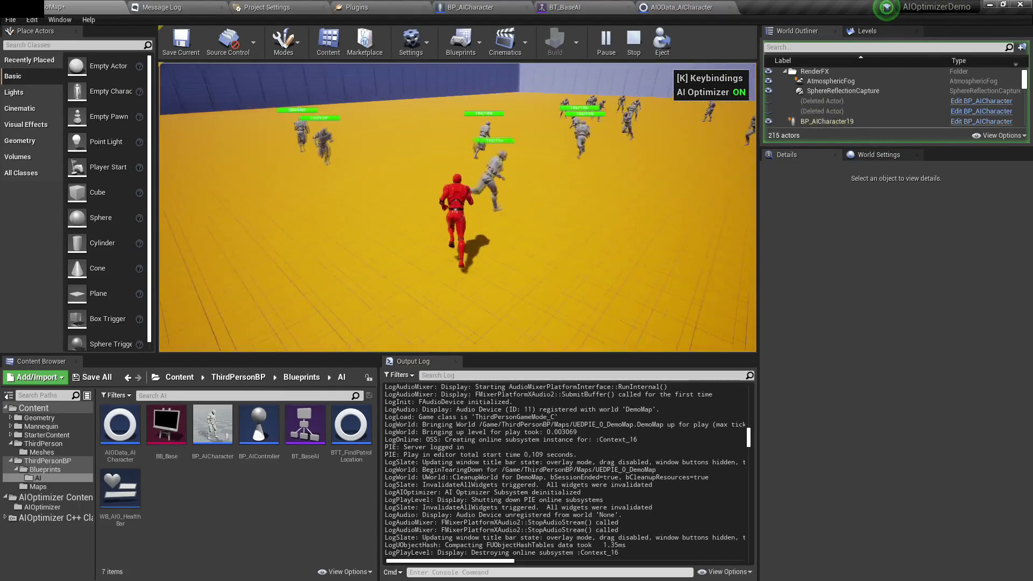
key("Escape")
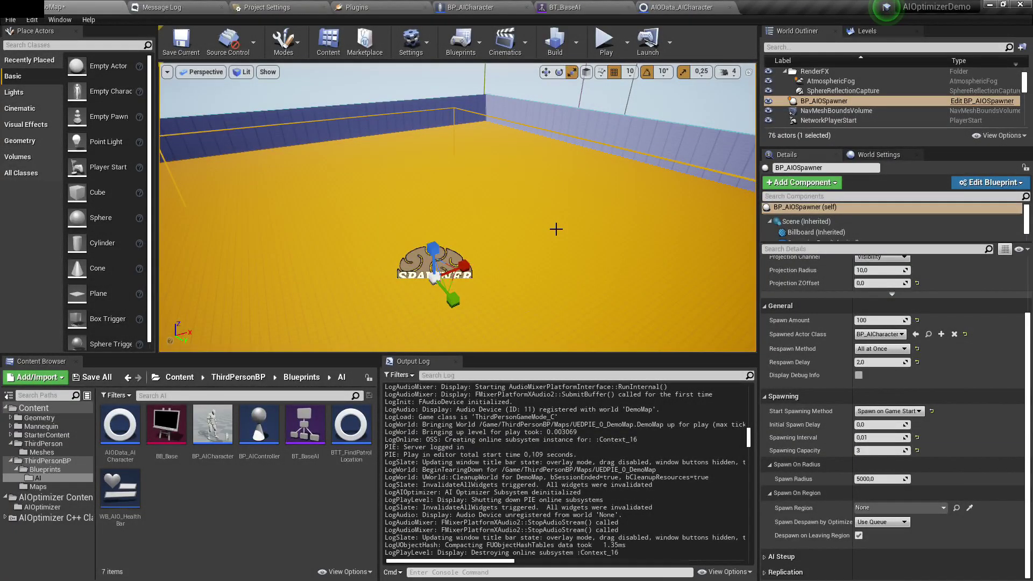
Set BP_AIOSpawner's Start Spawning Method to Spawn on Radius and its Spawn Radius to about 4797.4
right_click_drag(489, 262, 462, 269)
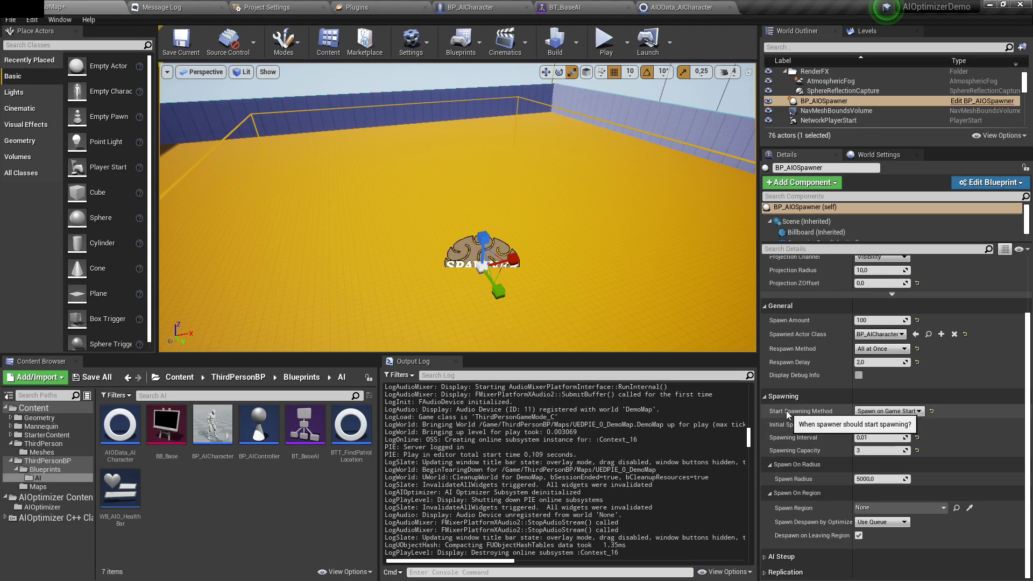
left_click(801, 466)
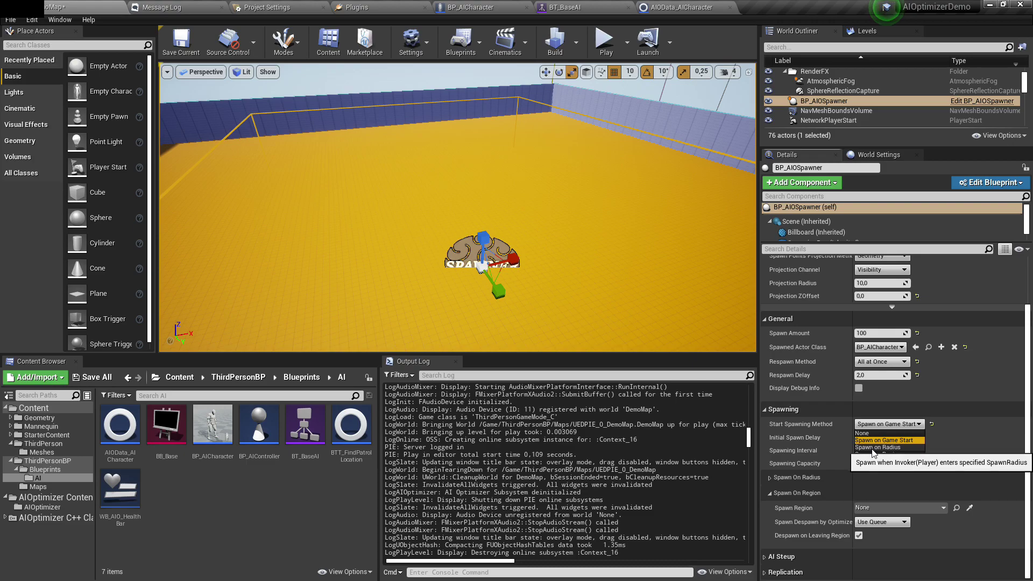
left_click(871, 448)
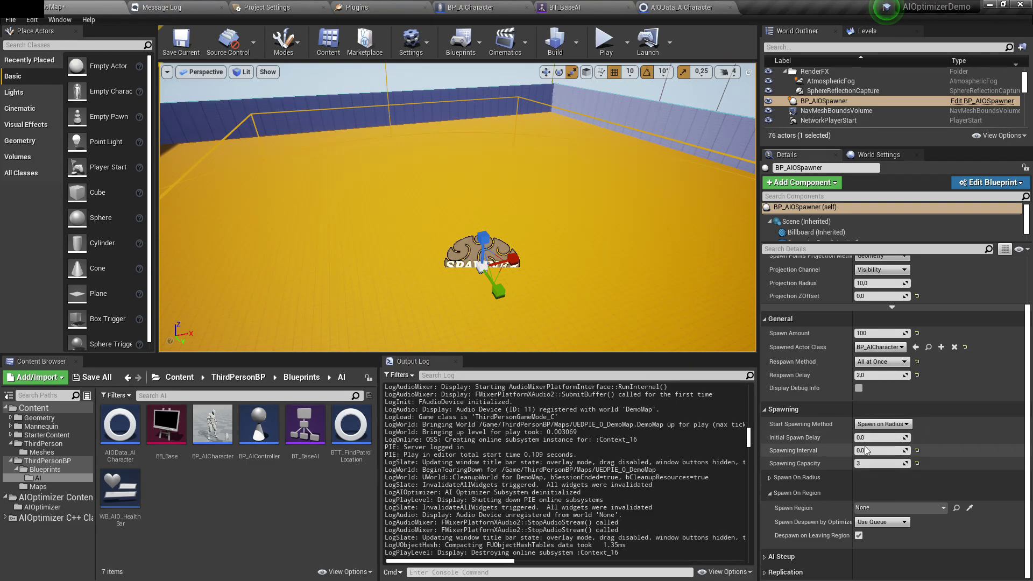
left_click(864, 477)
key("s")
mouse_move(574, 297)
right_mouse_down()
mouse_move(586, 306)
mouse_move(570, 293)
right_mouse_up()
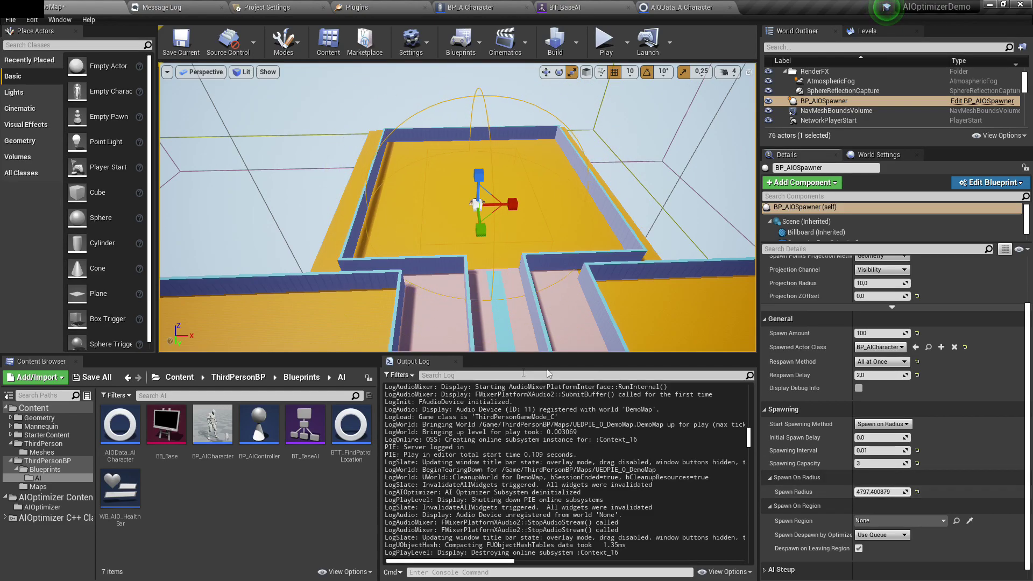
Play from the blue strip in the corridor and walk into the spawner room to check the radius-based spawning
right_click_drag(538, 339, 532, 309)
key("w")
right_click(532, 309)
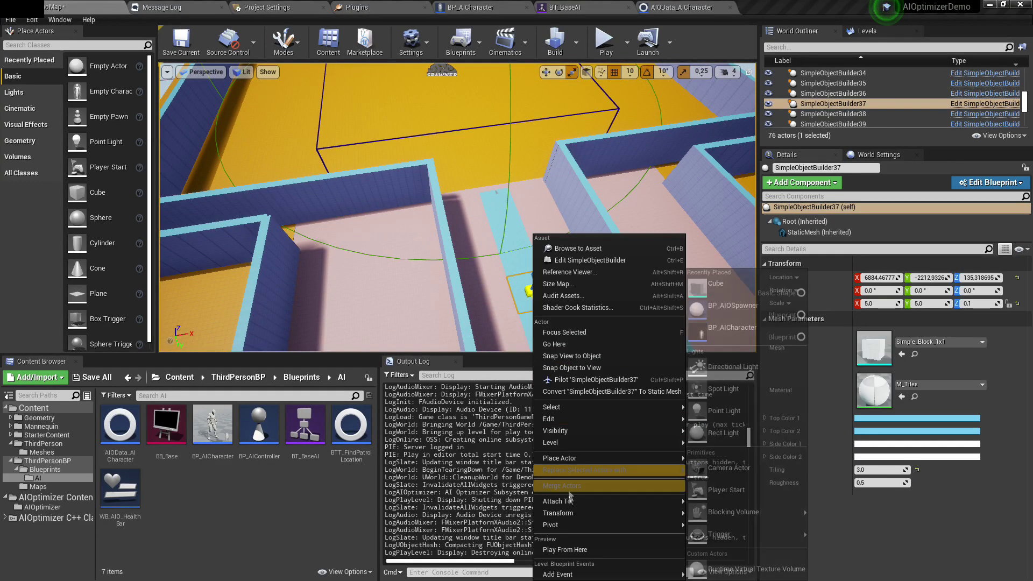
left_click(565, 549)
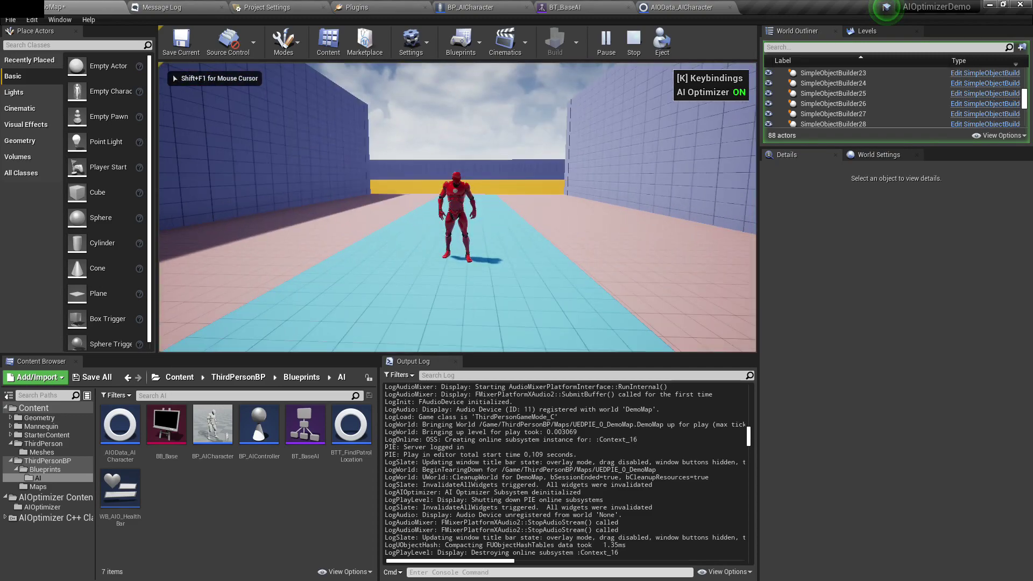
key("w")
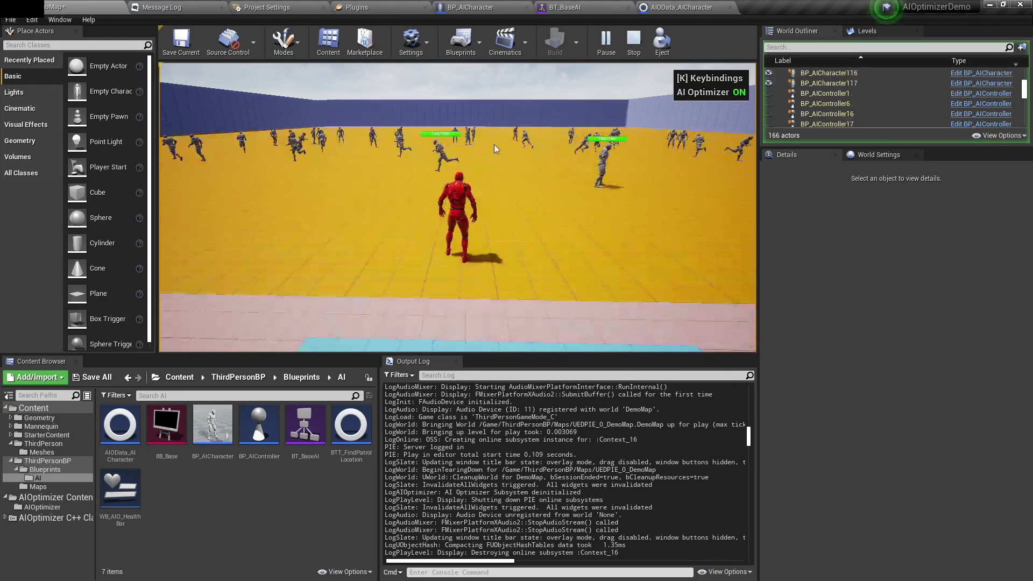
key("Escape")
Set BP_AIOSpawner's Start Spawning Method to Spawn on Region
left_click(454, 202)
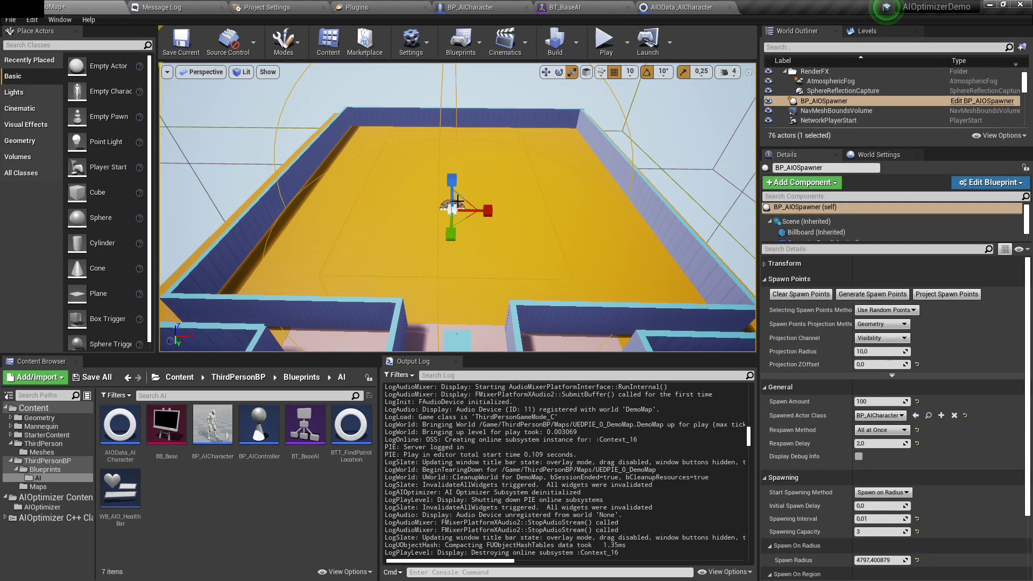
scroll(886, 464, "down", 3)
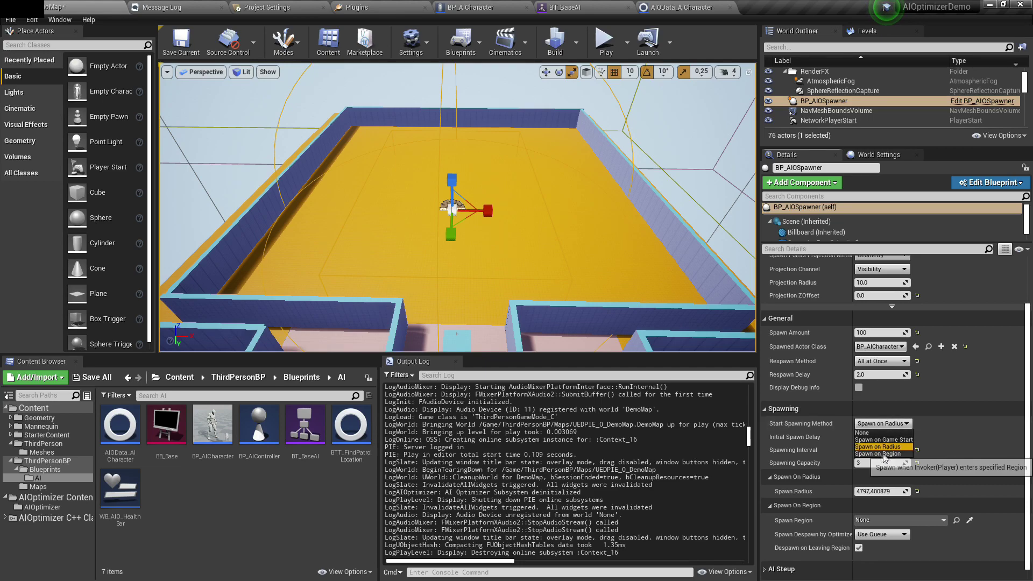
left_click(877, 453)
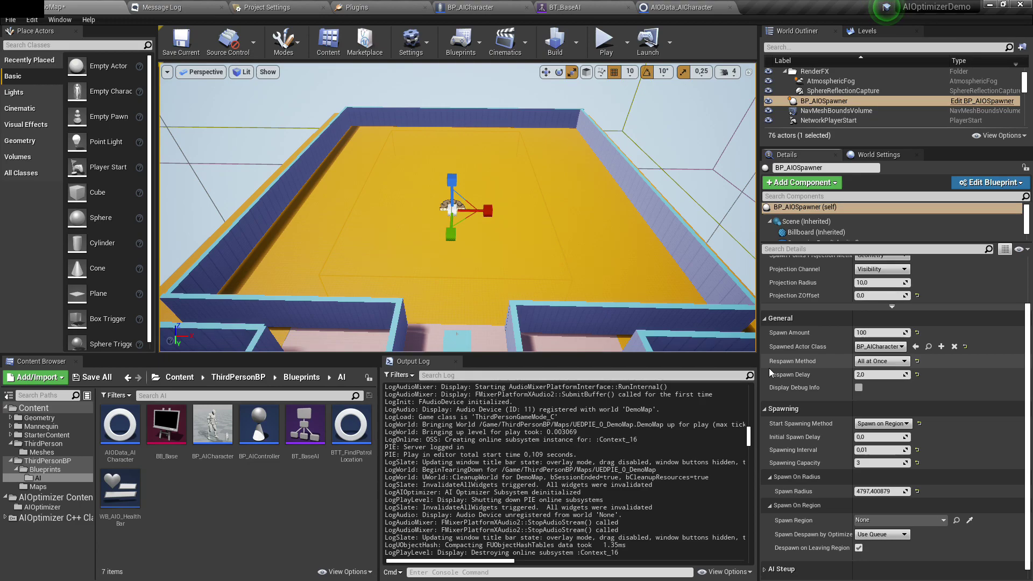
scroll(846, 512, "down", 1)
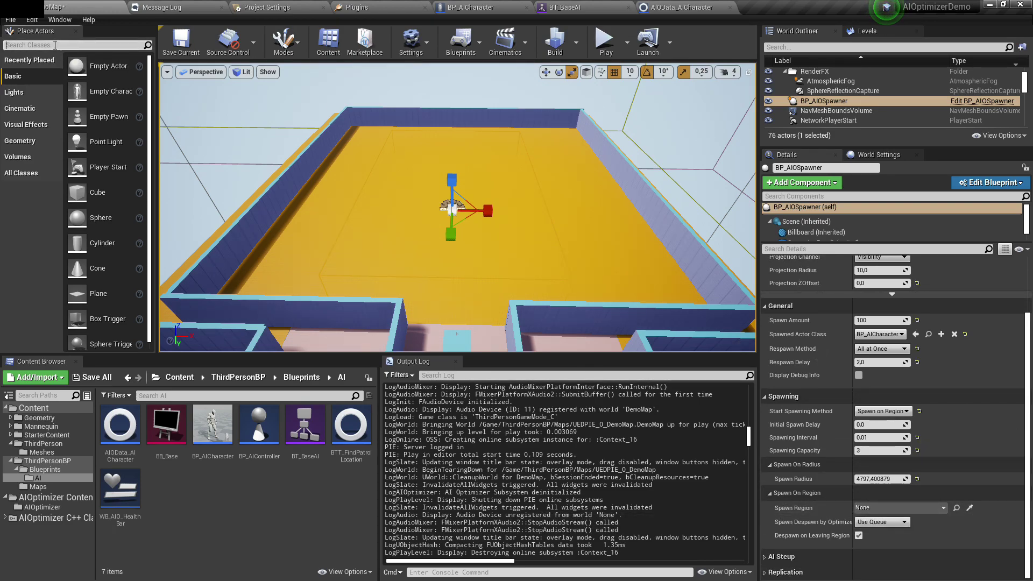
Search the placeable actors for "trigger", then place BP_AIOSpawnerBoxRegion from the AIOptimizer plugin content next to the spawner
type("trigger")
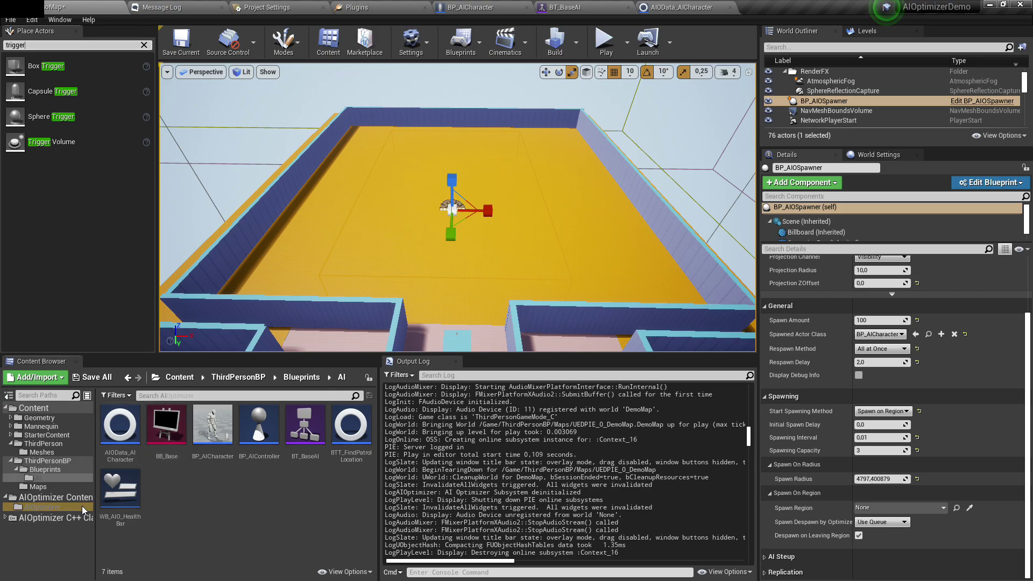
mouse_move(418, 277)
right_mouse_down()
mouse_move(452, 248)
mouse_move(429, 263)
right_mouse_up()
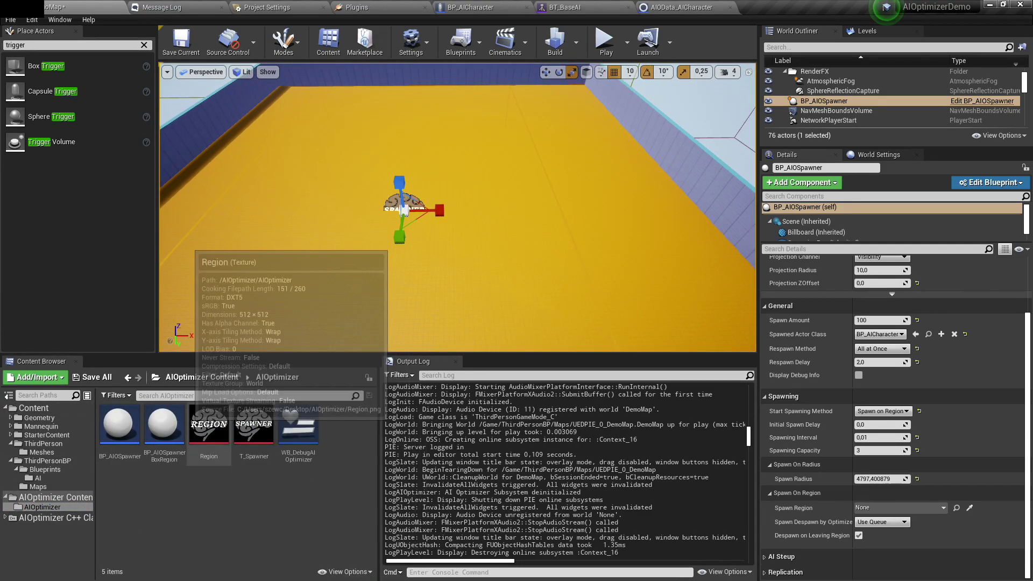
left_click_drag(164, 425, 387, 237)
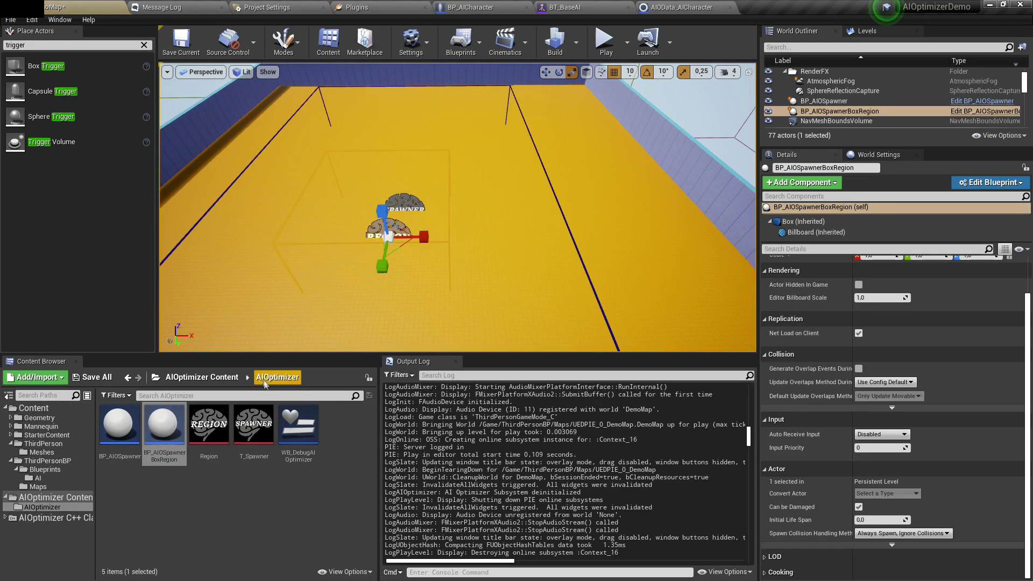
Open the BP_AIOSpawnerBoxRegion blueprint, examine the Box component's collision responses, and return to the map
key("ctrl+e")
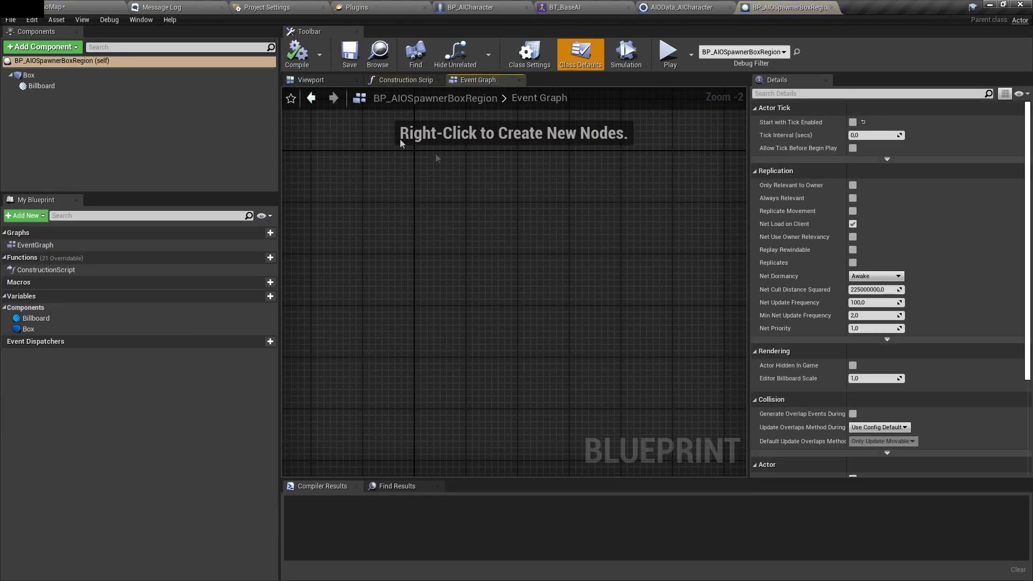
left_click(102, 75)
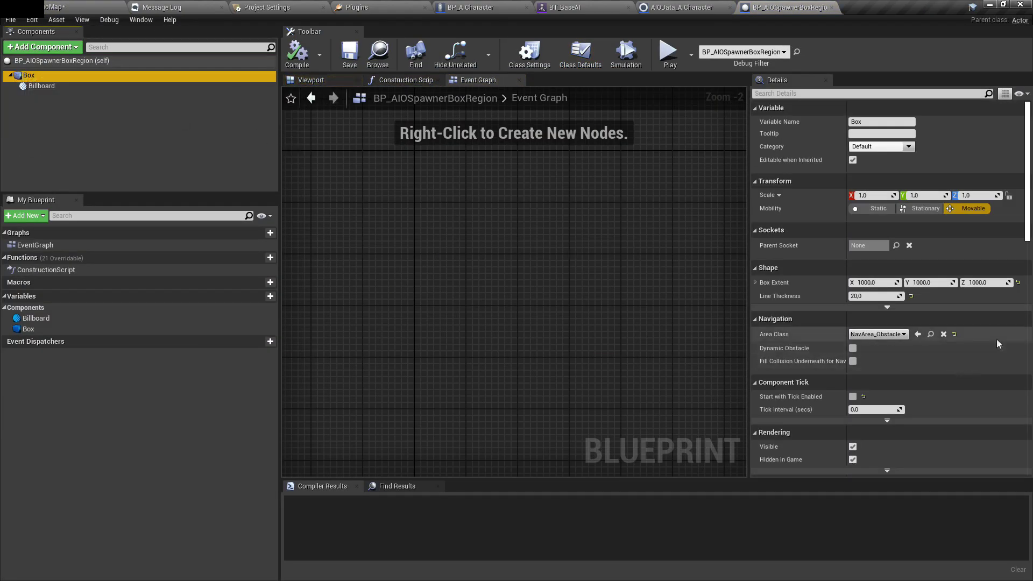
scroll(902, 325, "down", 15)
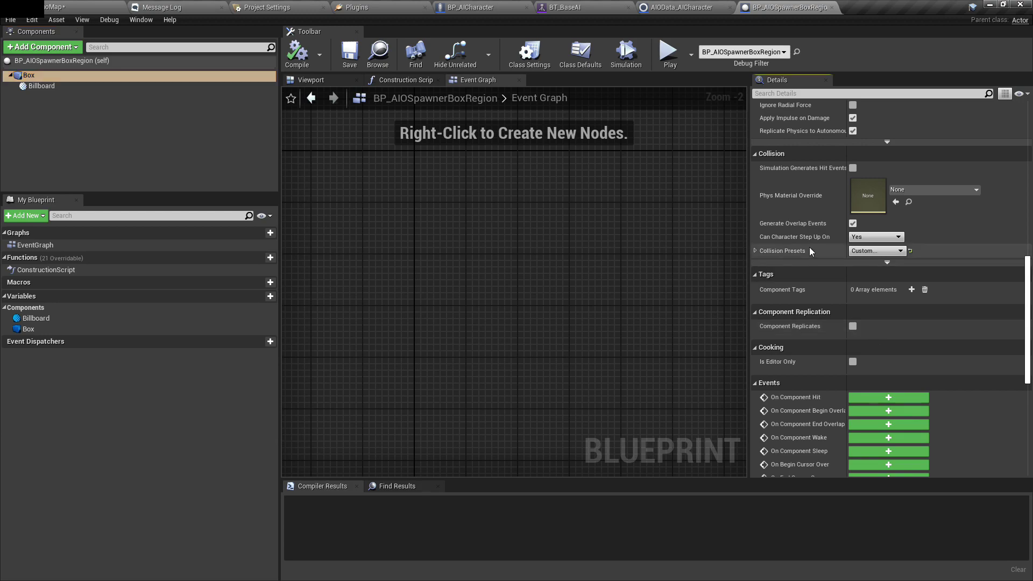
left_click(810, 251)
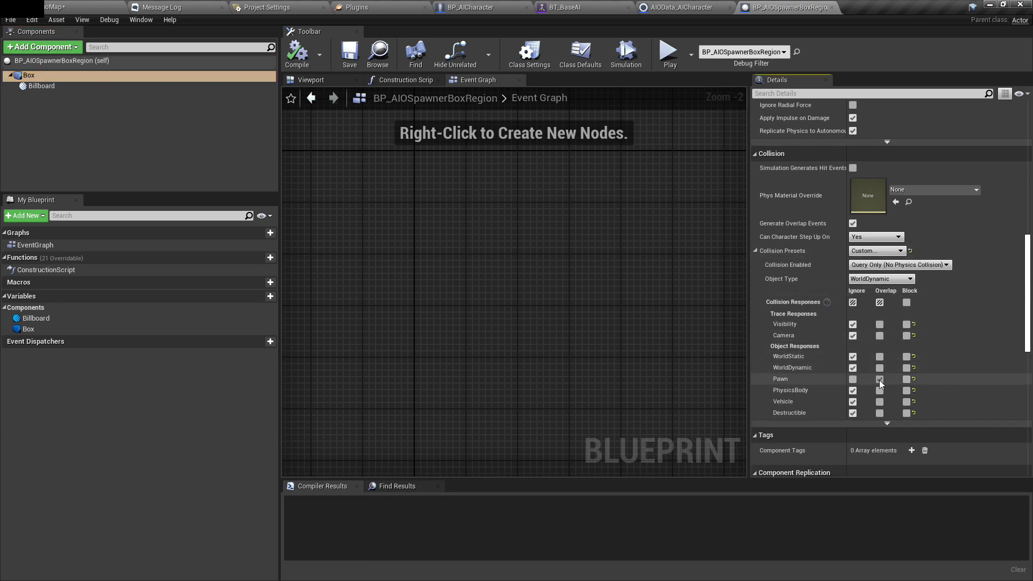
left_click(84, 7)
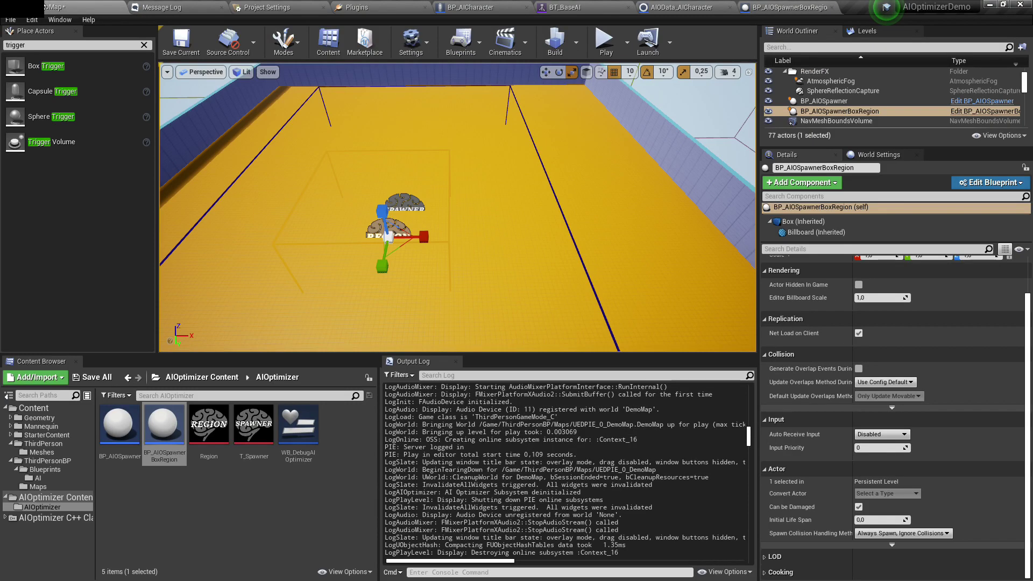
Enlarge the box region to cover most of the room's floor and assign it as BP_AIOSpawner's Spawn Region
right_click_drag(316, 180, 316, 161)
key("w")
key("f")
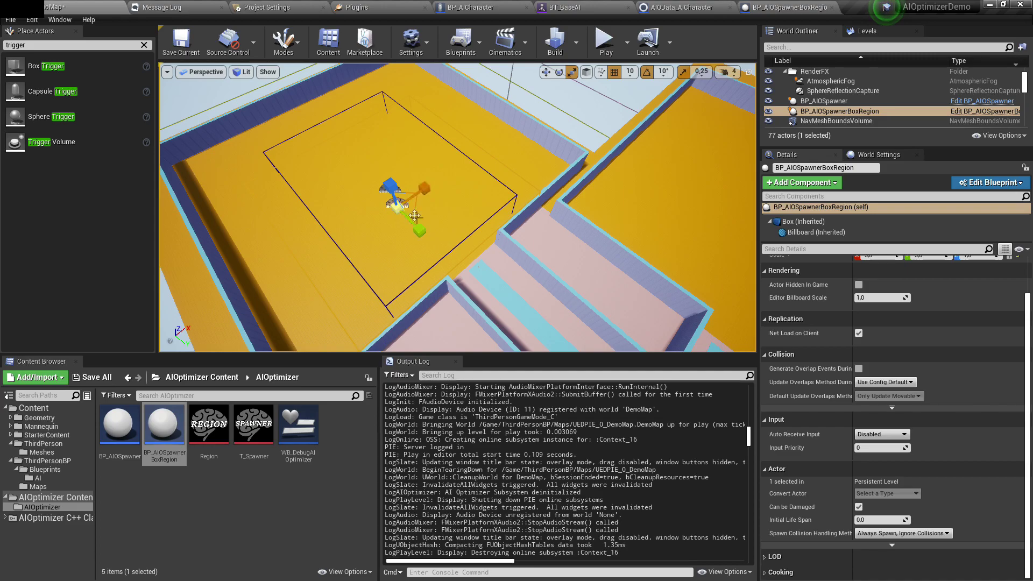
left_click(390, 187)
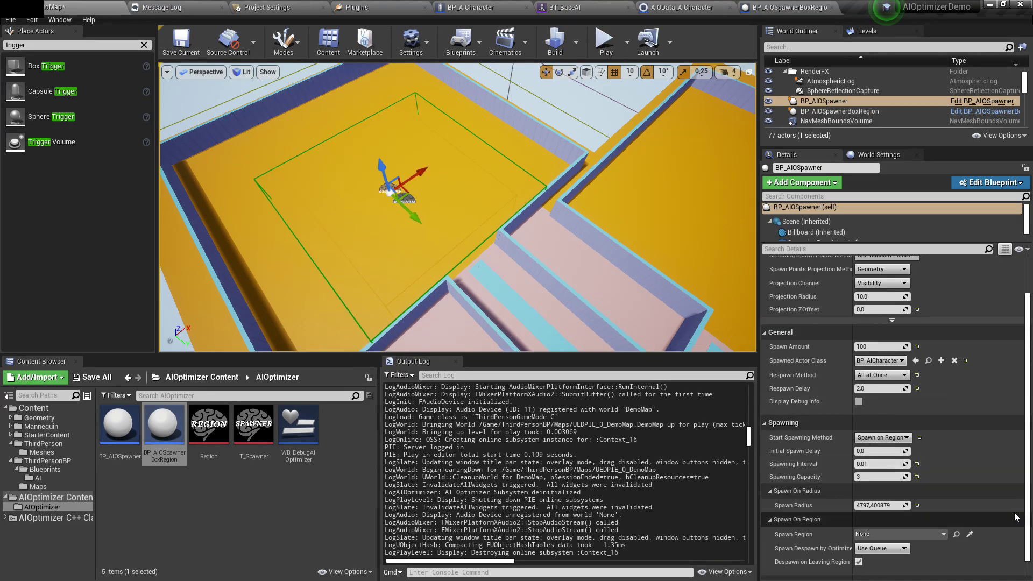
scroll(463, 215, "up", 10)
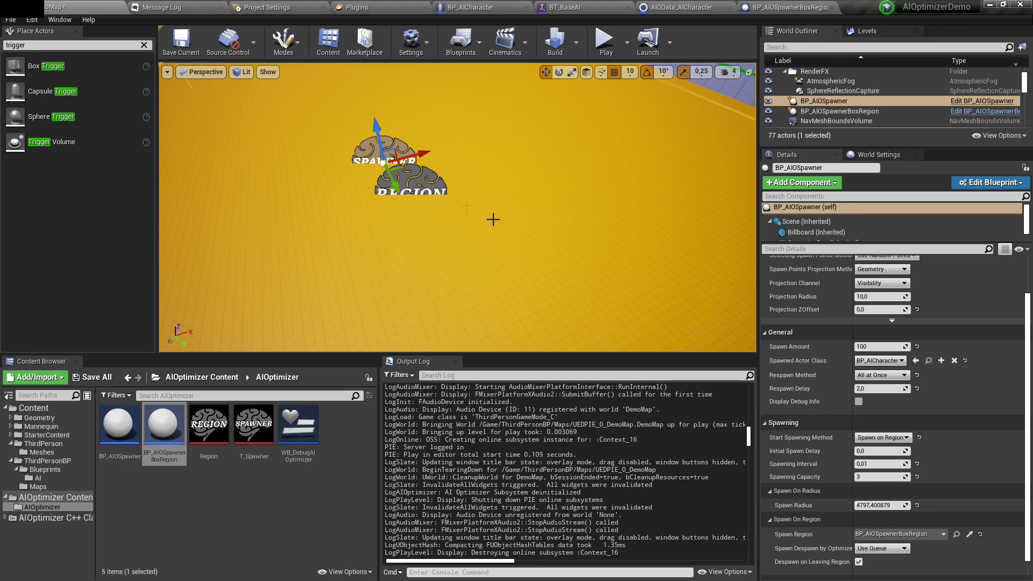
Play the level from the corridor, run the character into the spawn region and back out, and stop the preview
scroll(492, 219, "down", 10)
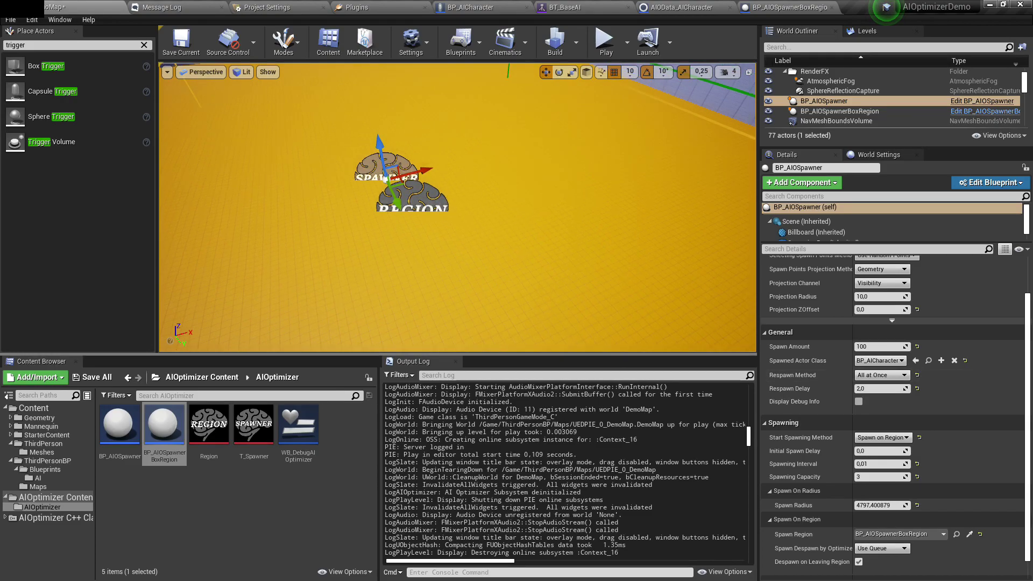
right_click(448, 237)
left_click(479, 549)
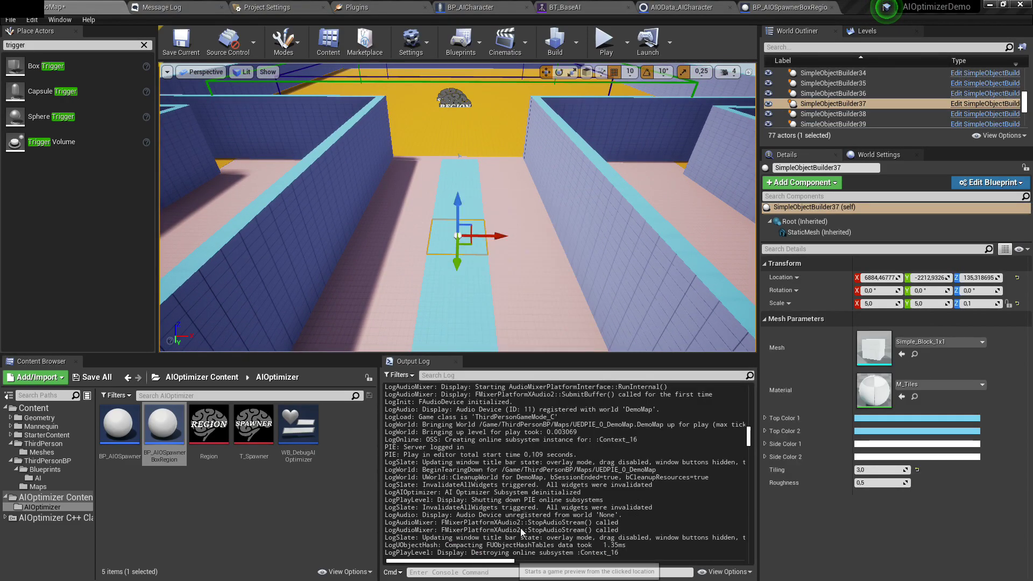
key("w")
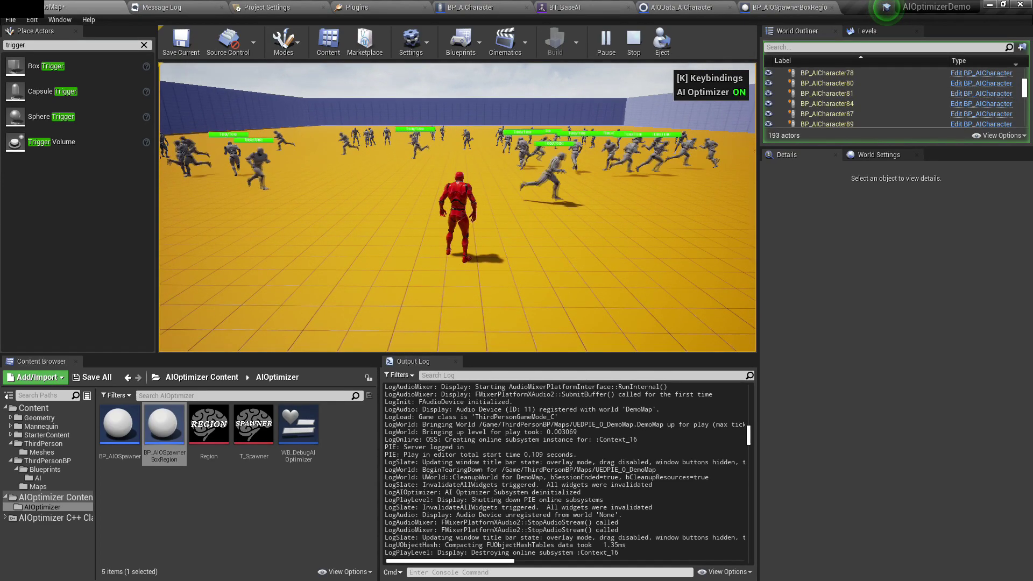
key("s")
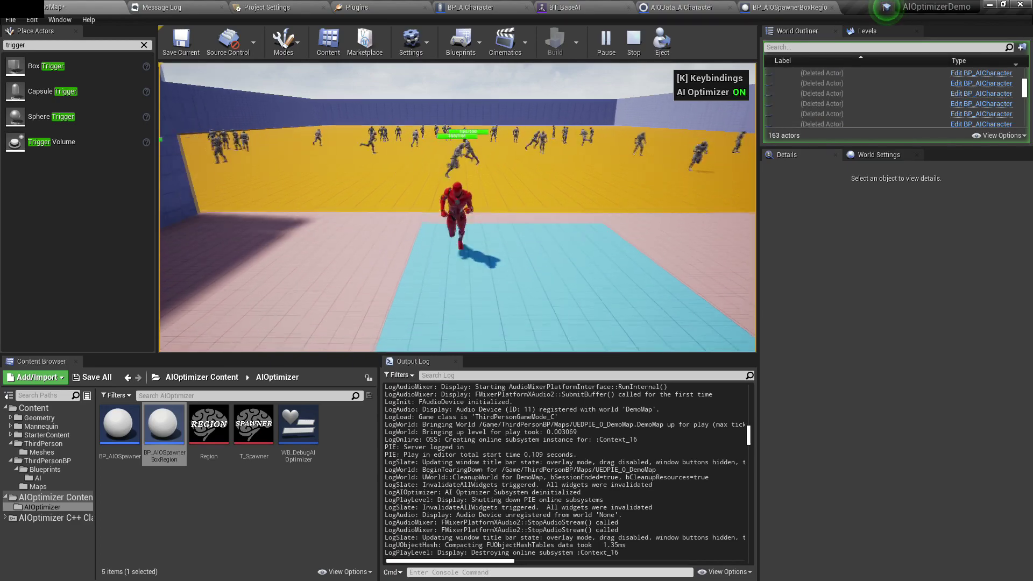
key("Escape")
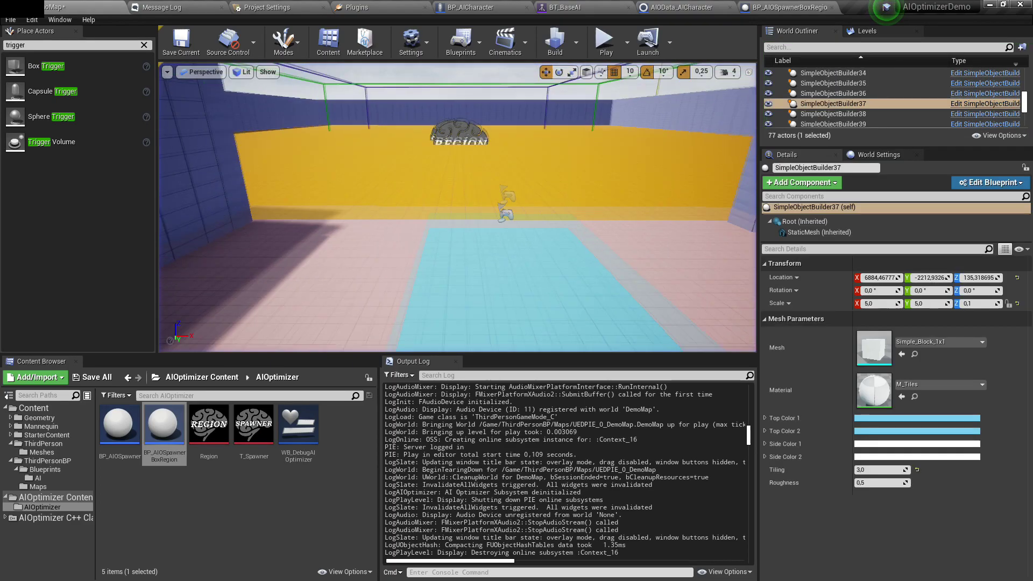
Turn off Despawn on Leaving Region for BP_AIOSpawner
left_click(458, 219)
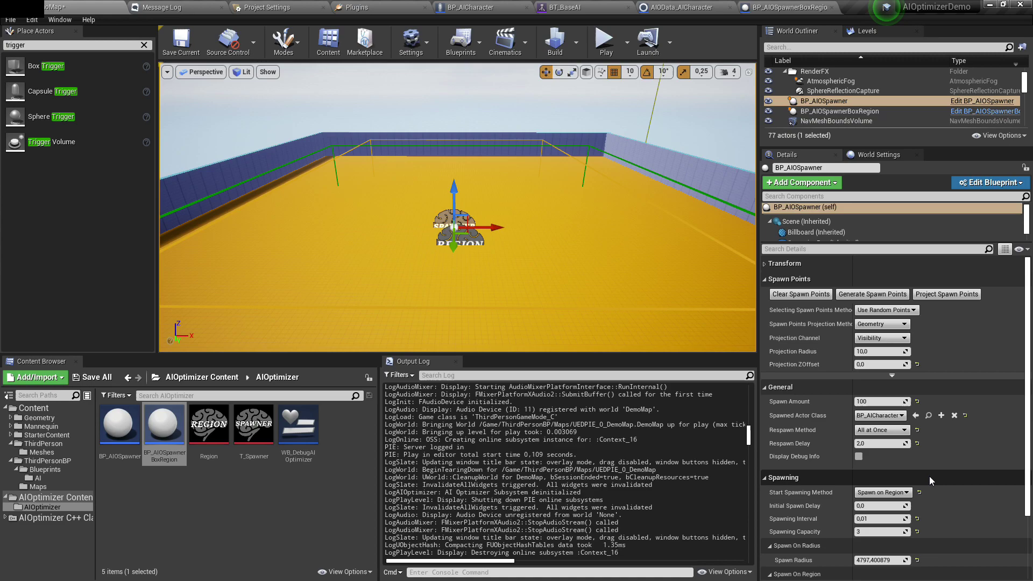
scroll(929, 479, "down", 4)
mouse_move(829, 538)
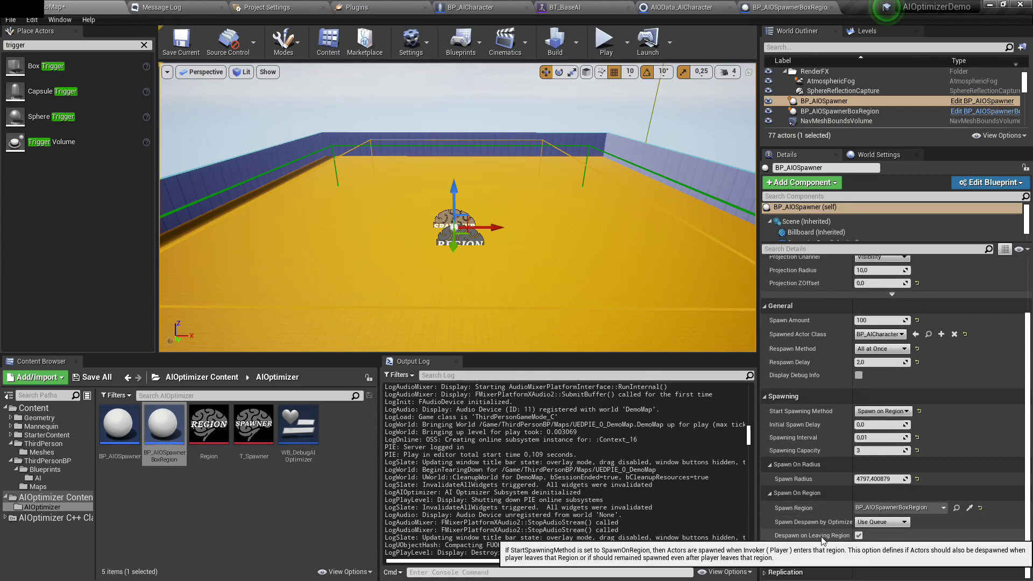
left_click(859, 535)
Test region spawning with leave-despawn off by playing from the corridor, entering and leaving the region, and ending the preview
right_click_drag(587, 280, 554, 261)
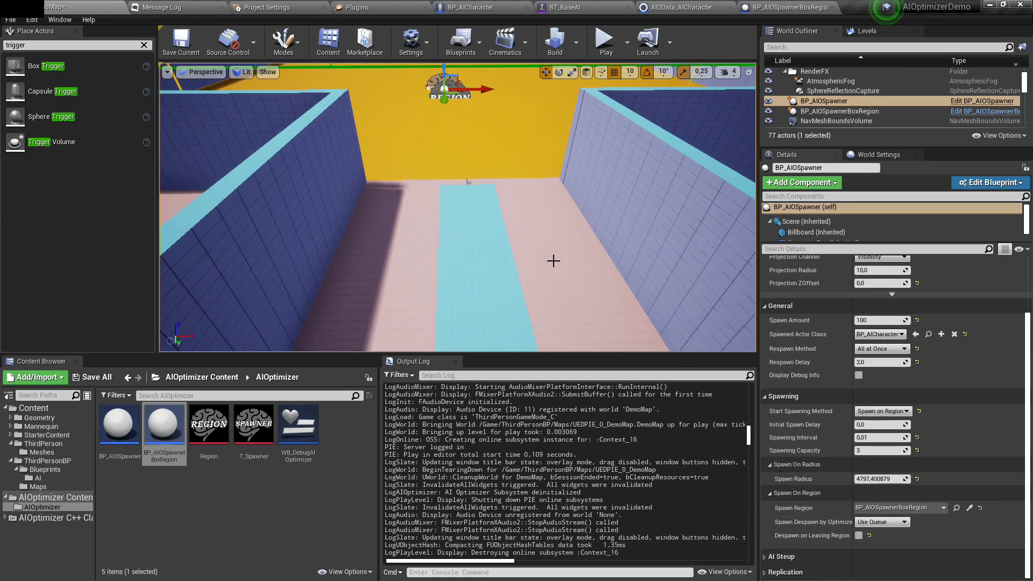
right_click(469, 205)
left_click(562, 553)
key("w")
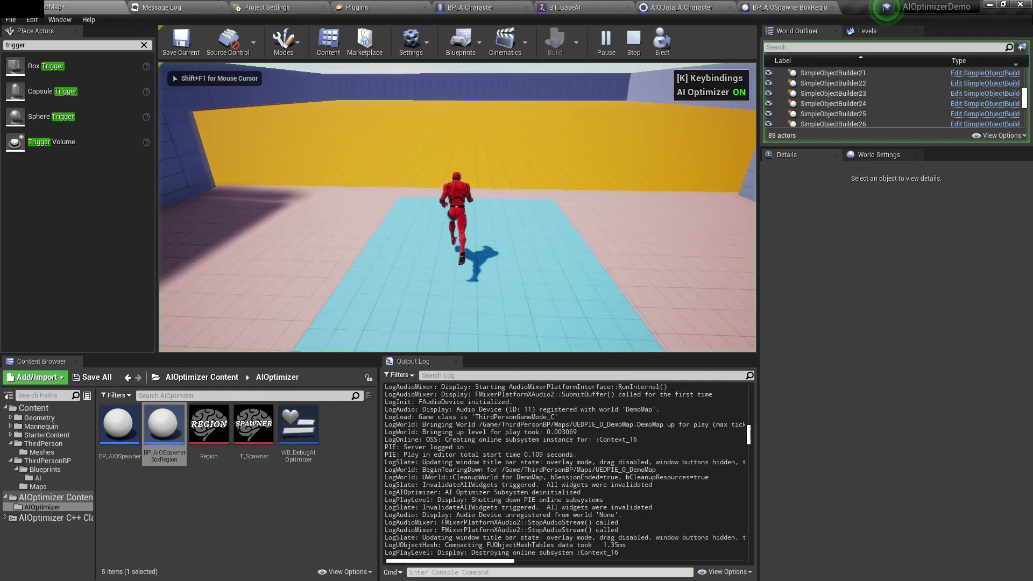
key("d")
key("s")
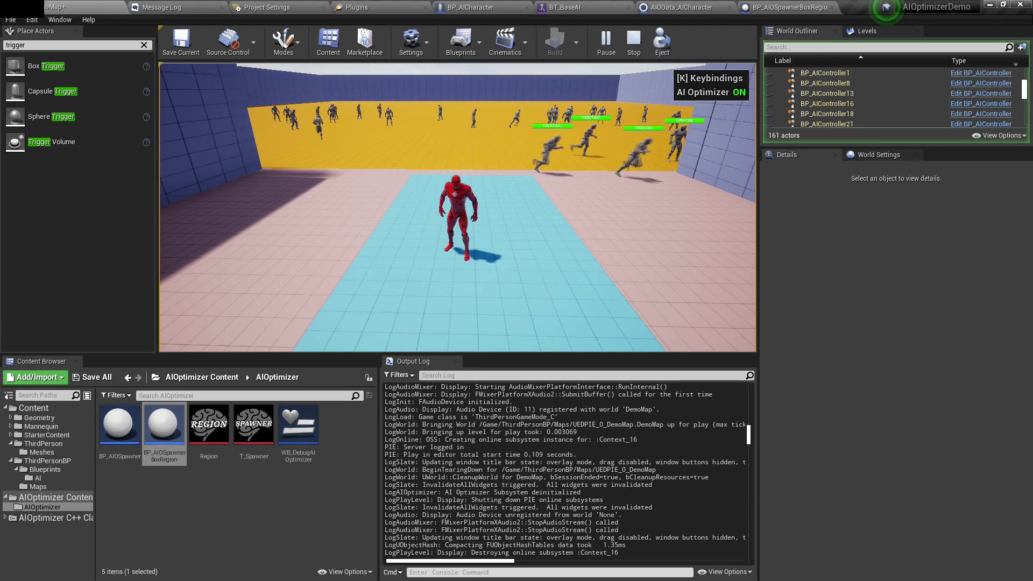
key("Escape")
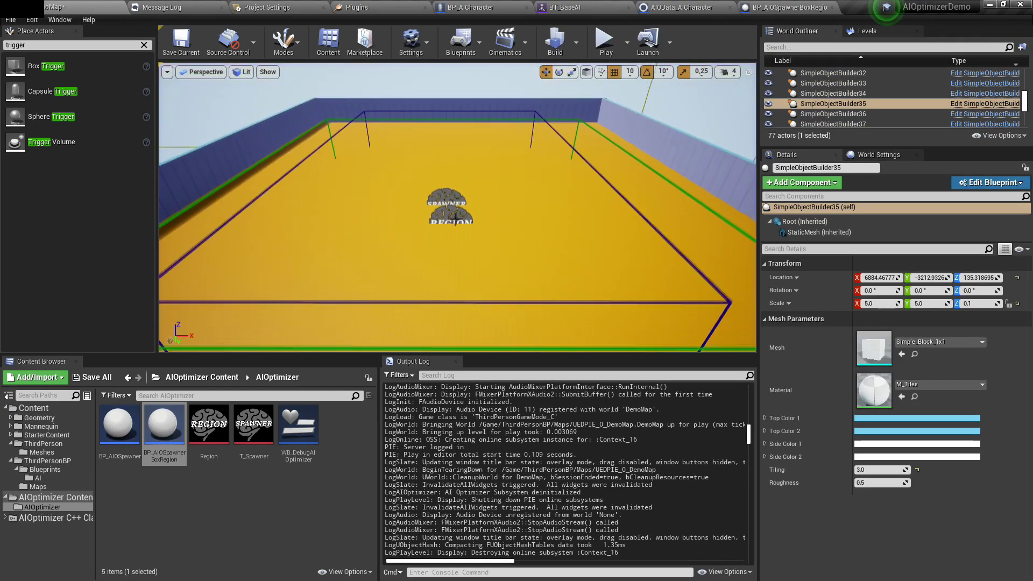
Set BP_AIOSpawner's Spawn Despawn by Optimizer option to Immediately and turn Despawn on Leaving Region back on
left_click(447, 215)
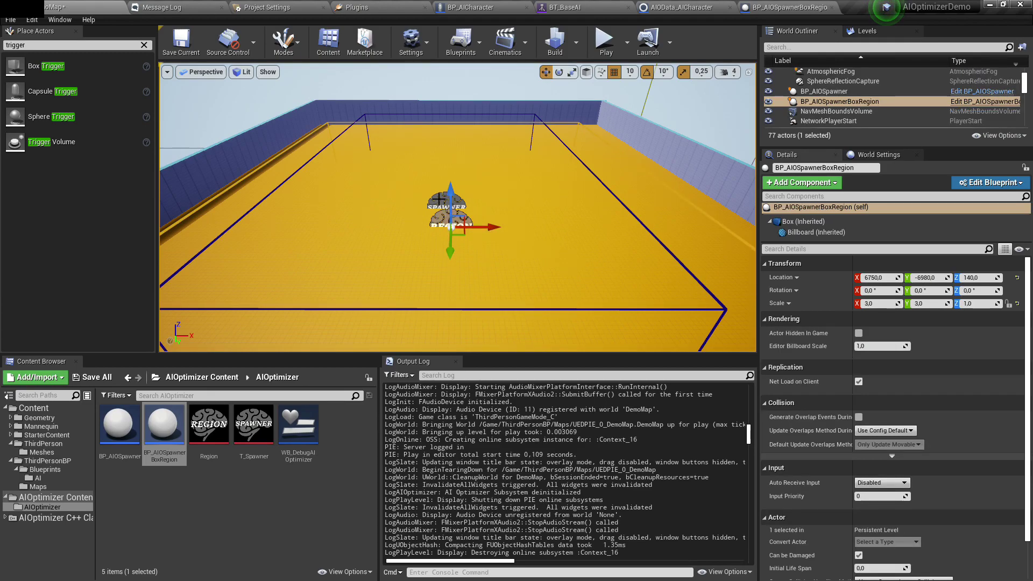
left_click(439, 200)
scroll(831, 459, "down", 5)
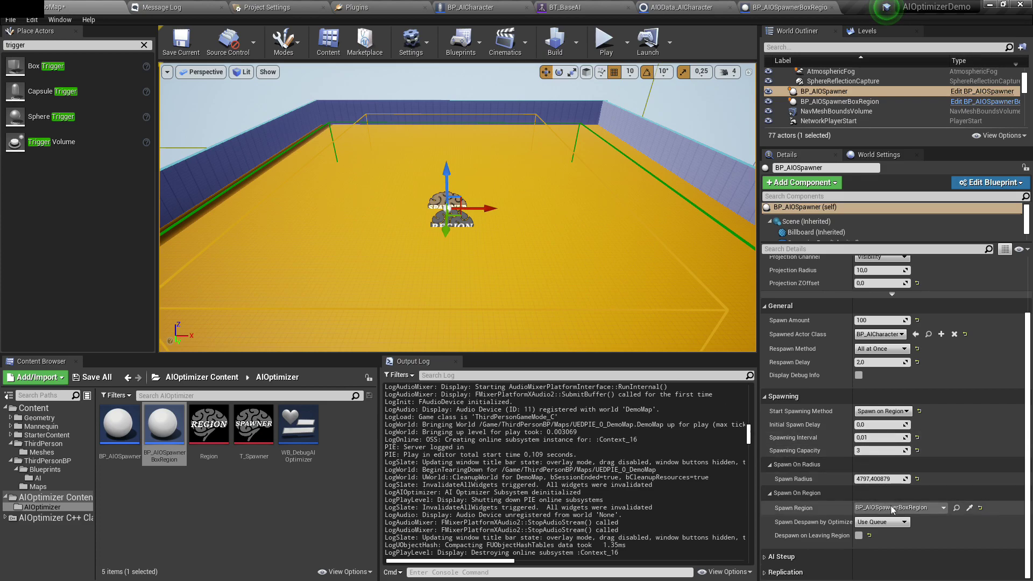
left_click(882, 522)
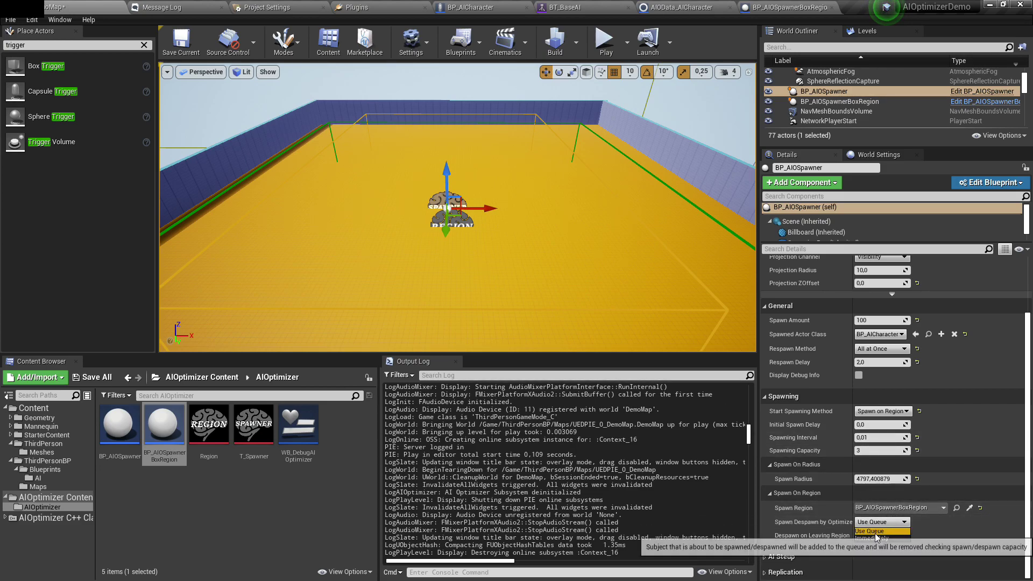
left_click(872, 537)
right_click_drag(457, 232, 457, 261)
left_click_drag(457, 261, 457, 290)
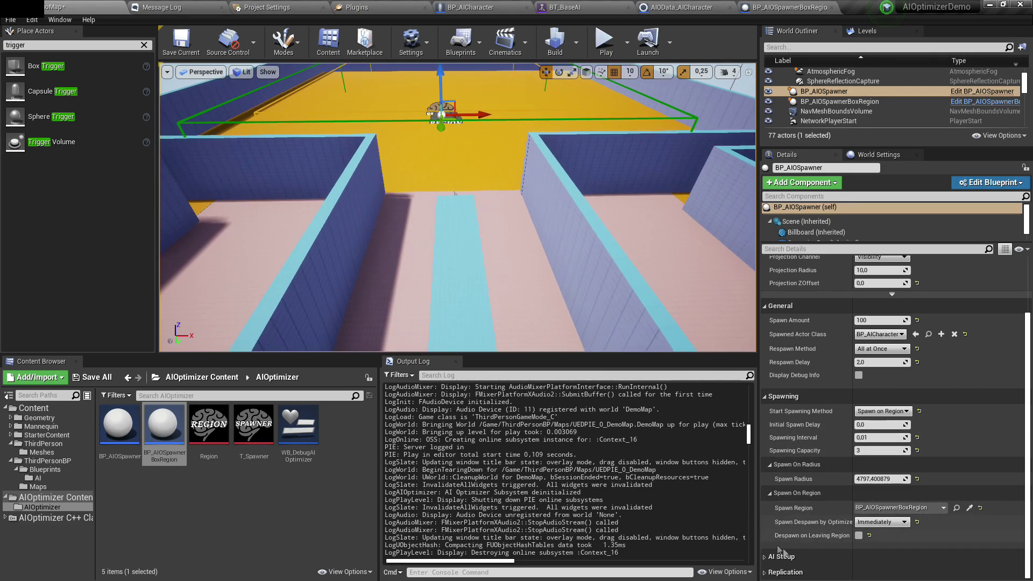
left_click(859, 535)
Play from the corridor floor and run the character in and out of the region twice to test immediate spawning and despawning
right_click(454, 192)
left_click(507, 525)
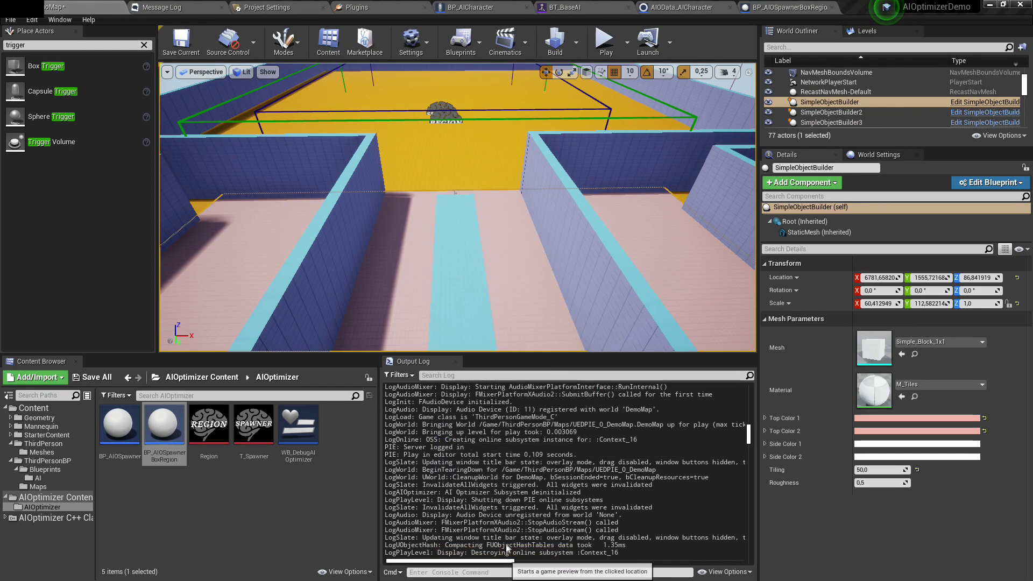
left_click(485, 242)
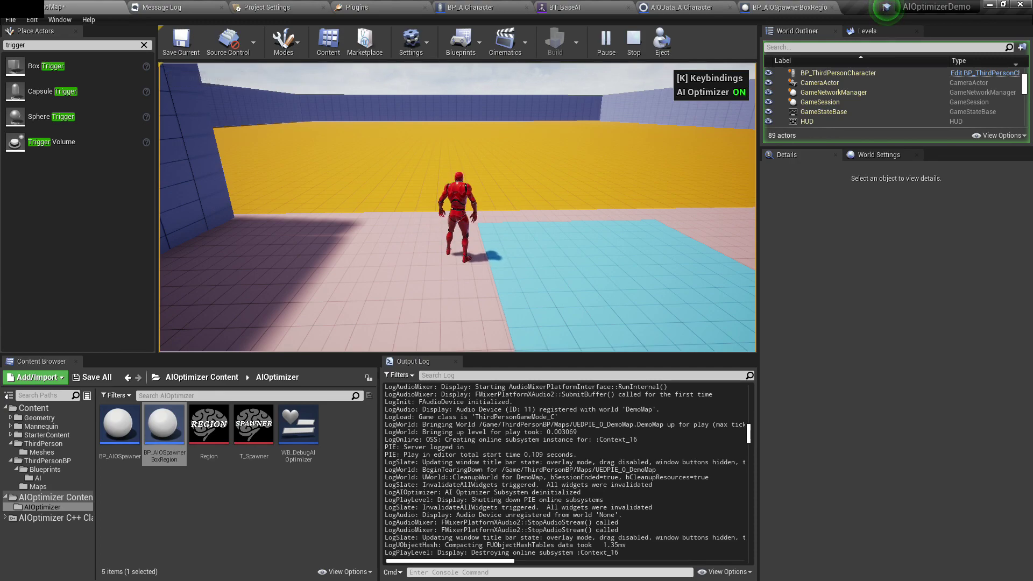
key("w")
key("s")
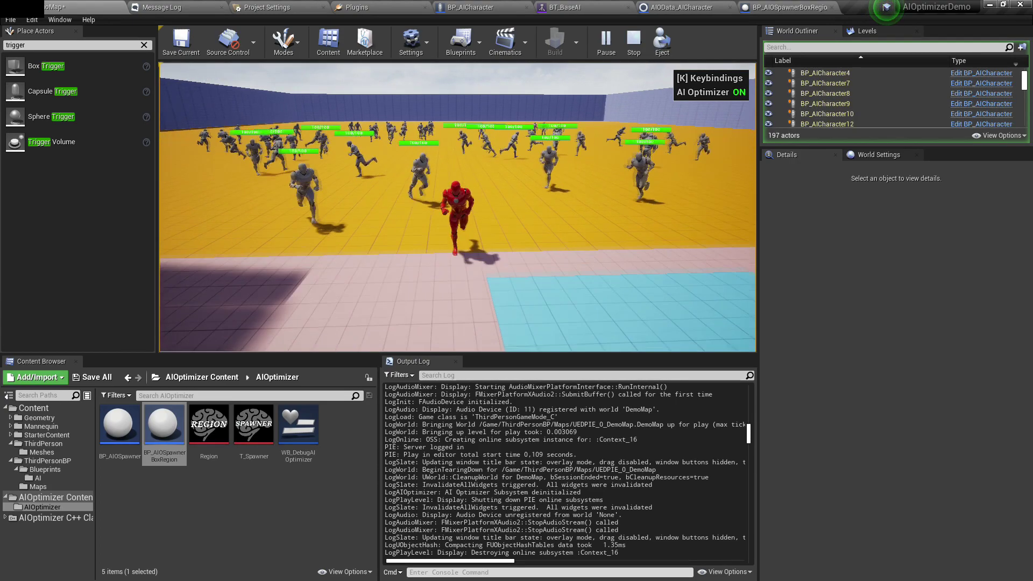
key("w")
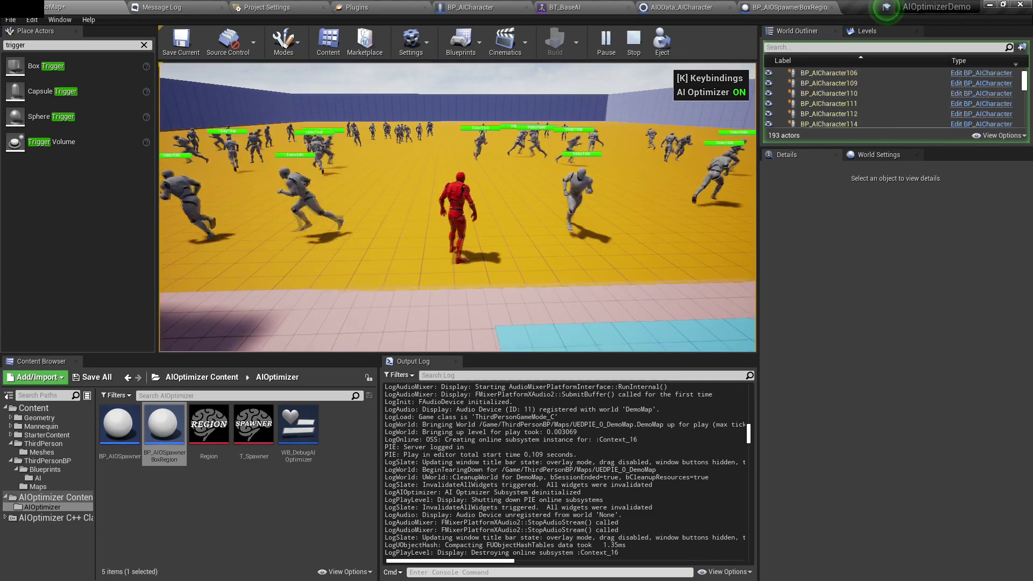
key("s")
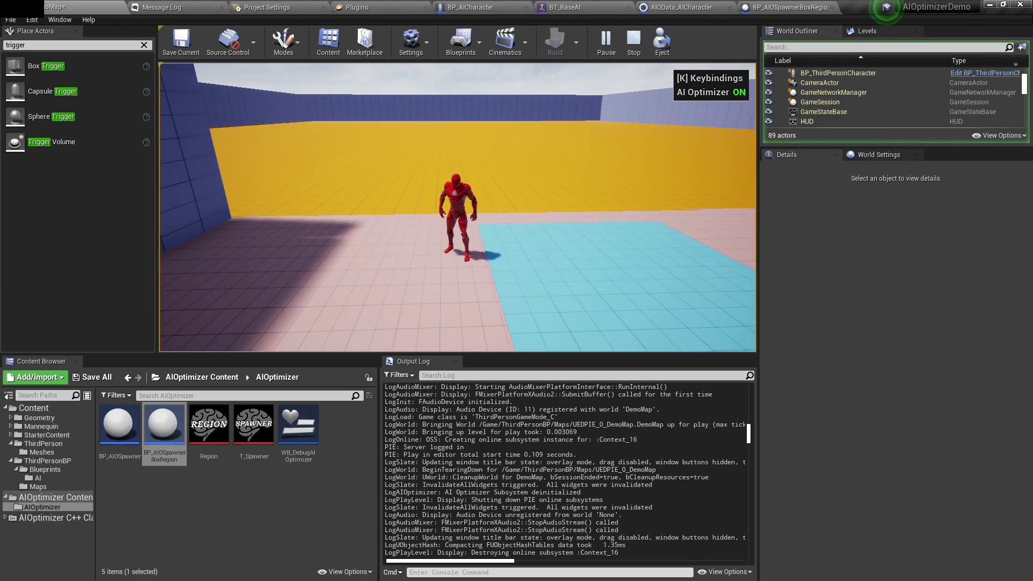